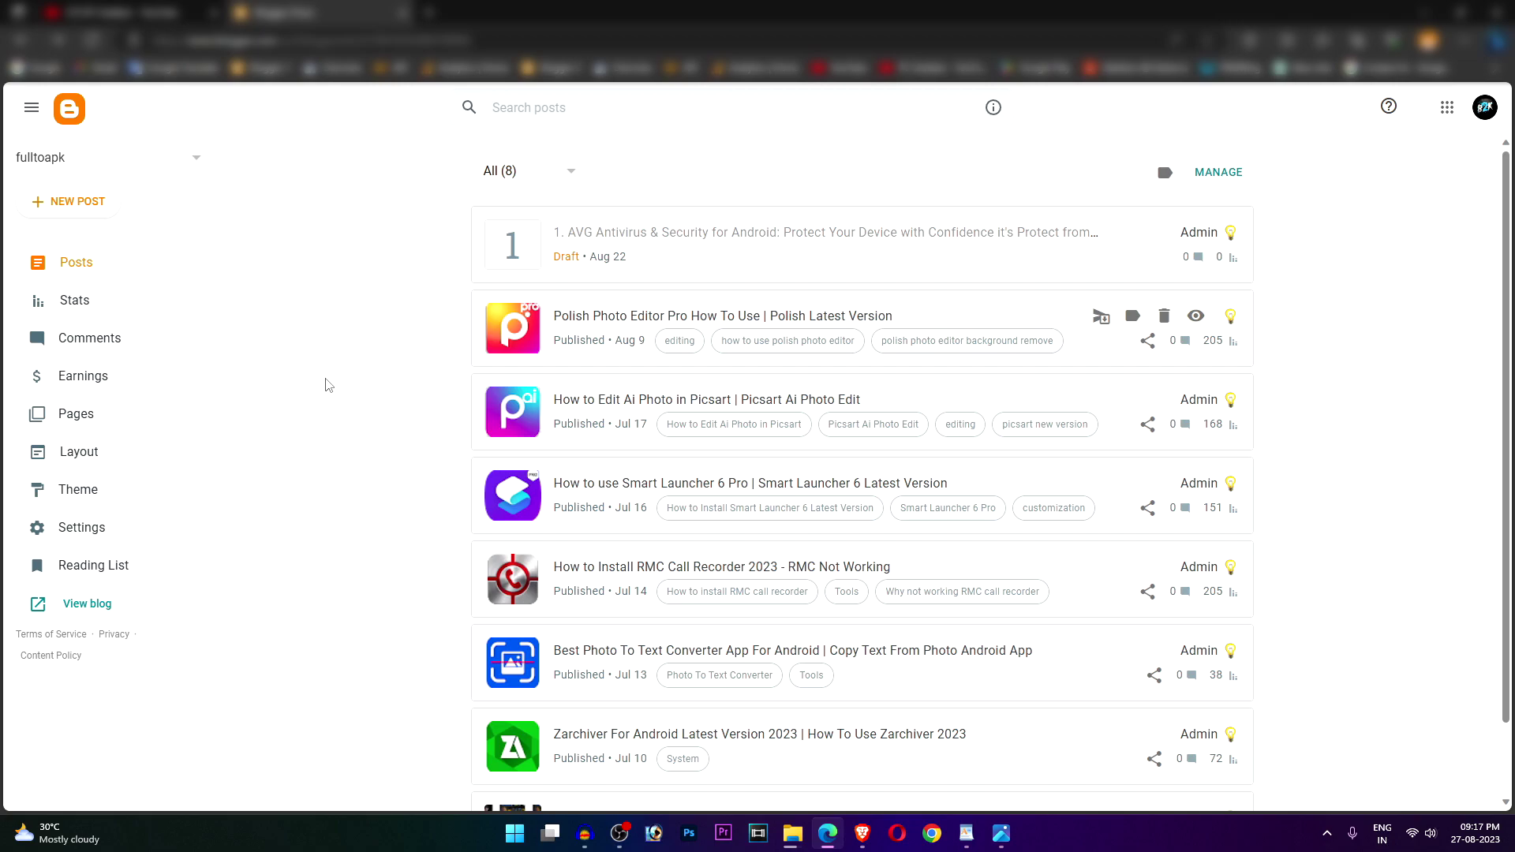
Read the two saved viewer comments asking about major heading, H1 and H2 in the image viewer, and close it
click(188, 11)
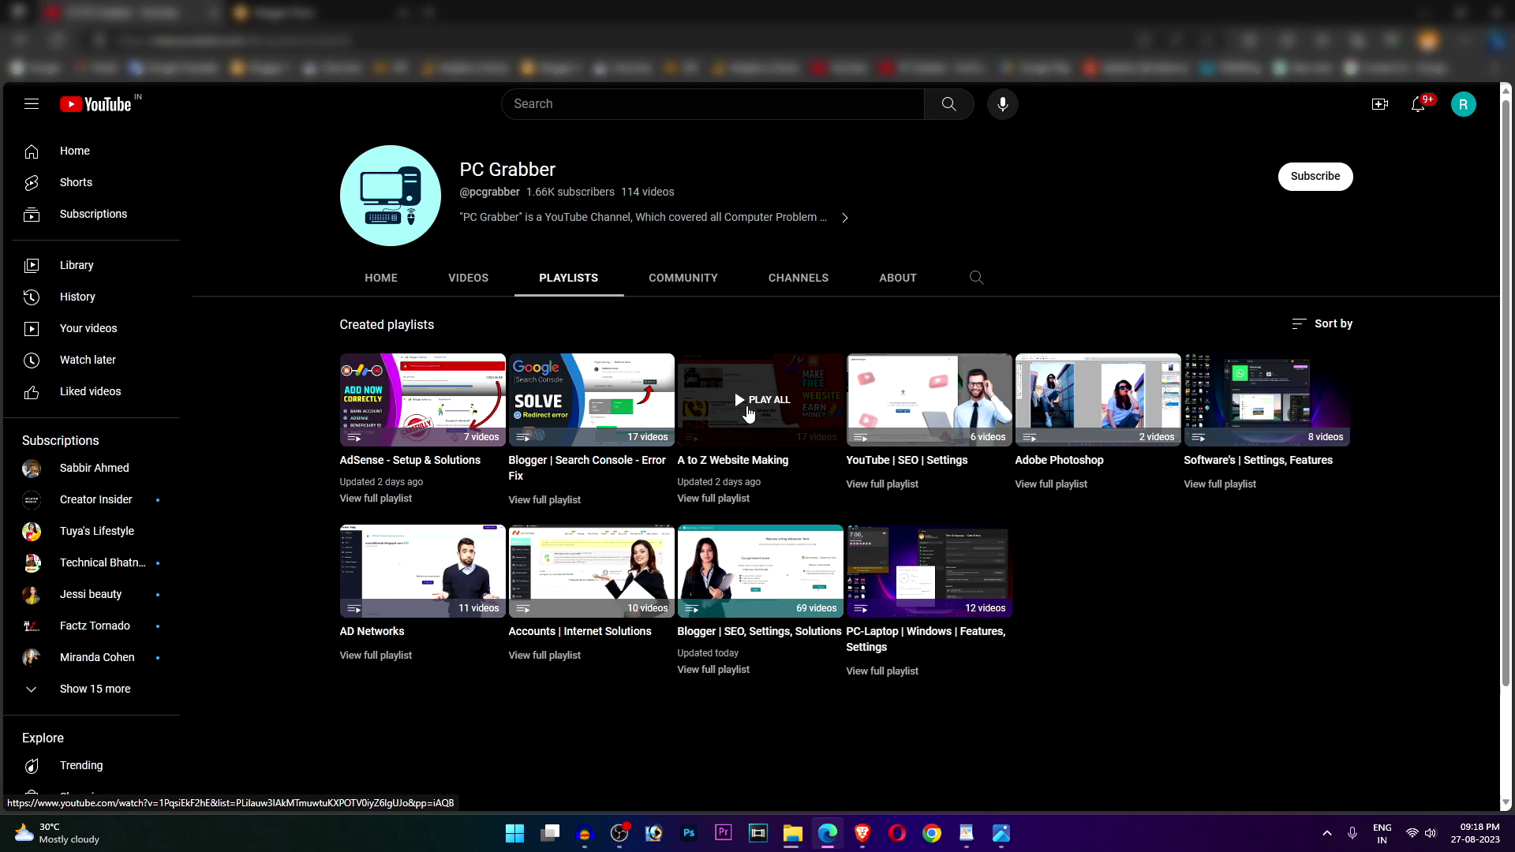
key(alt+Tab)
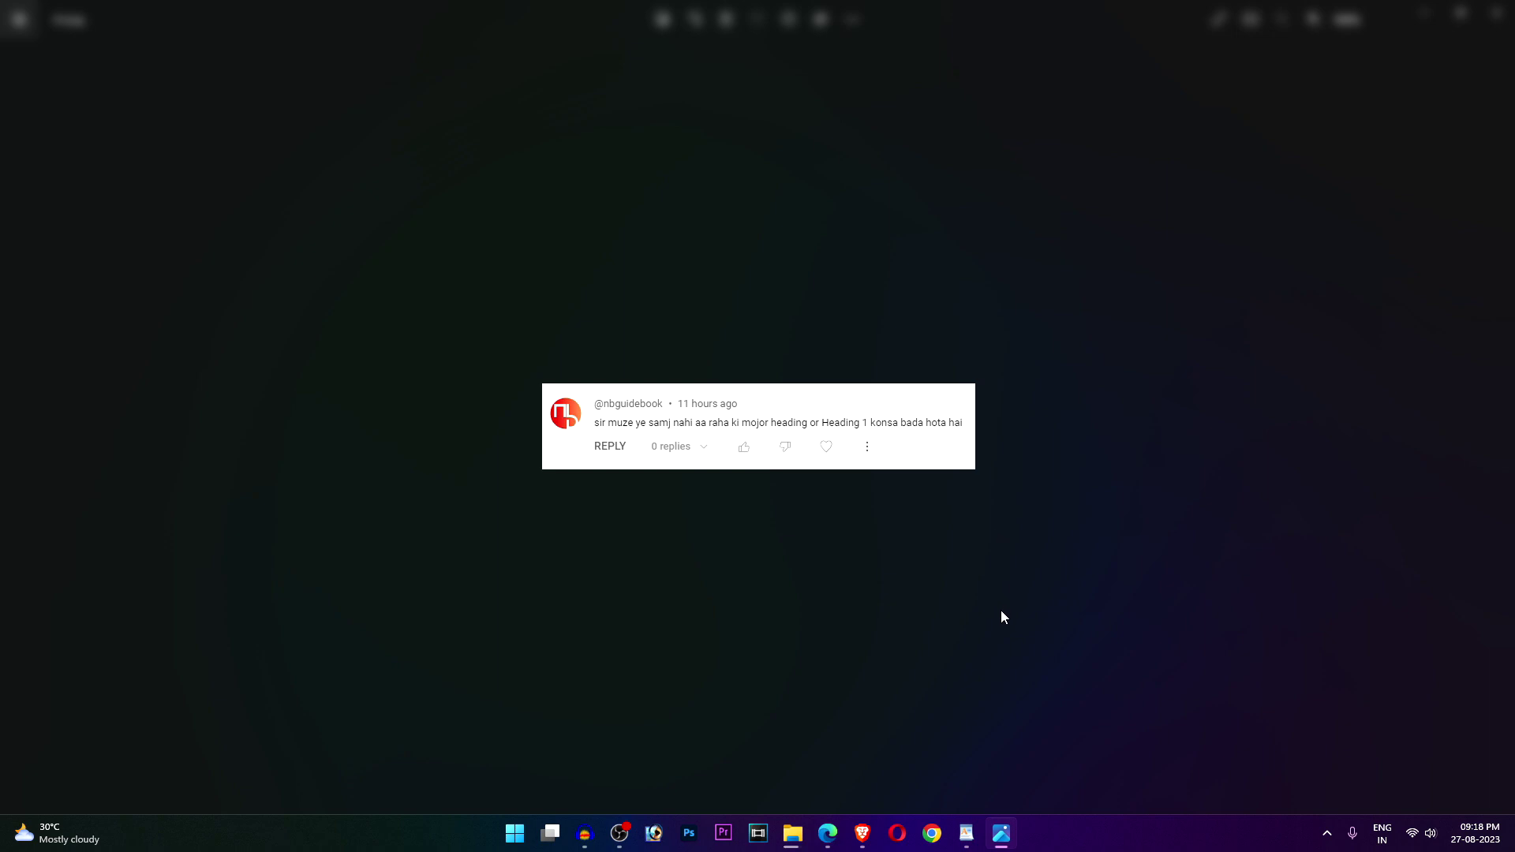
scroll(773, 546, up, 3)
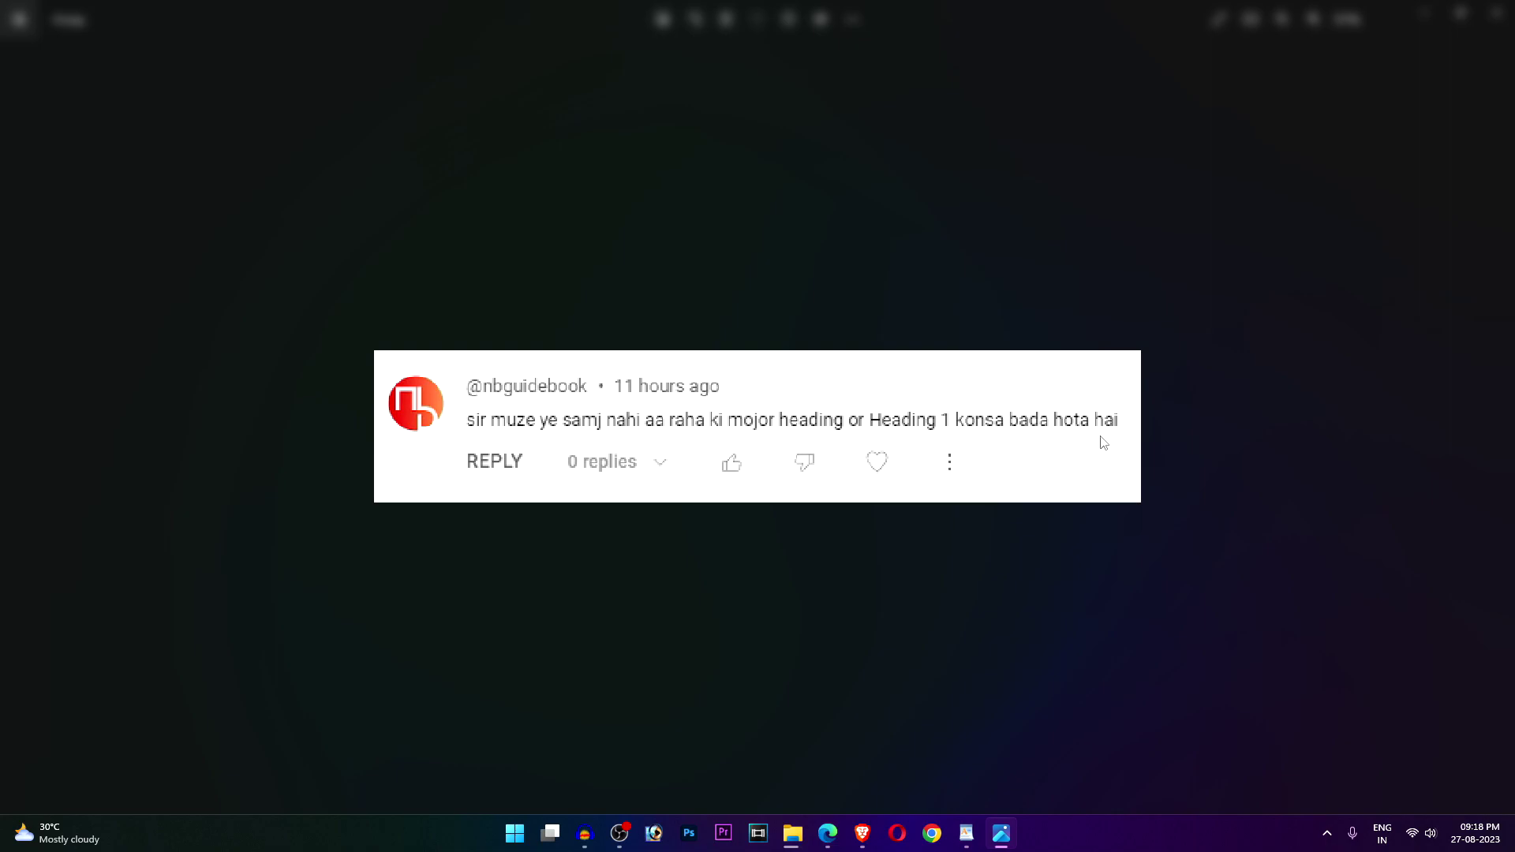
click(1497, 431)
scroll(654, 513, up, 2)
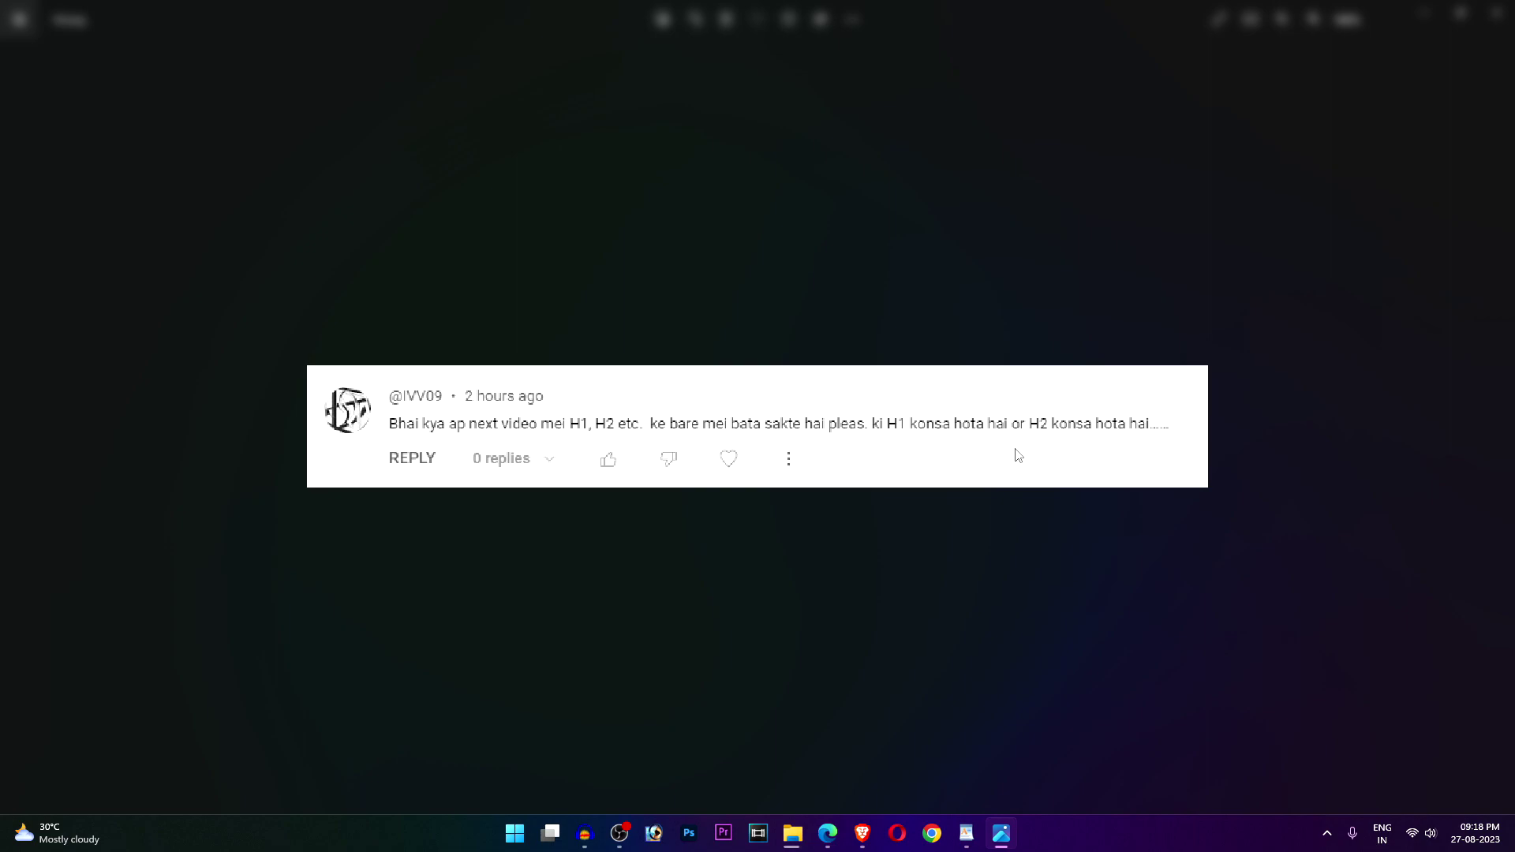
key(alt+F4)
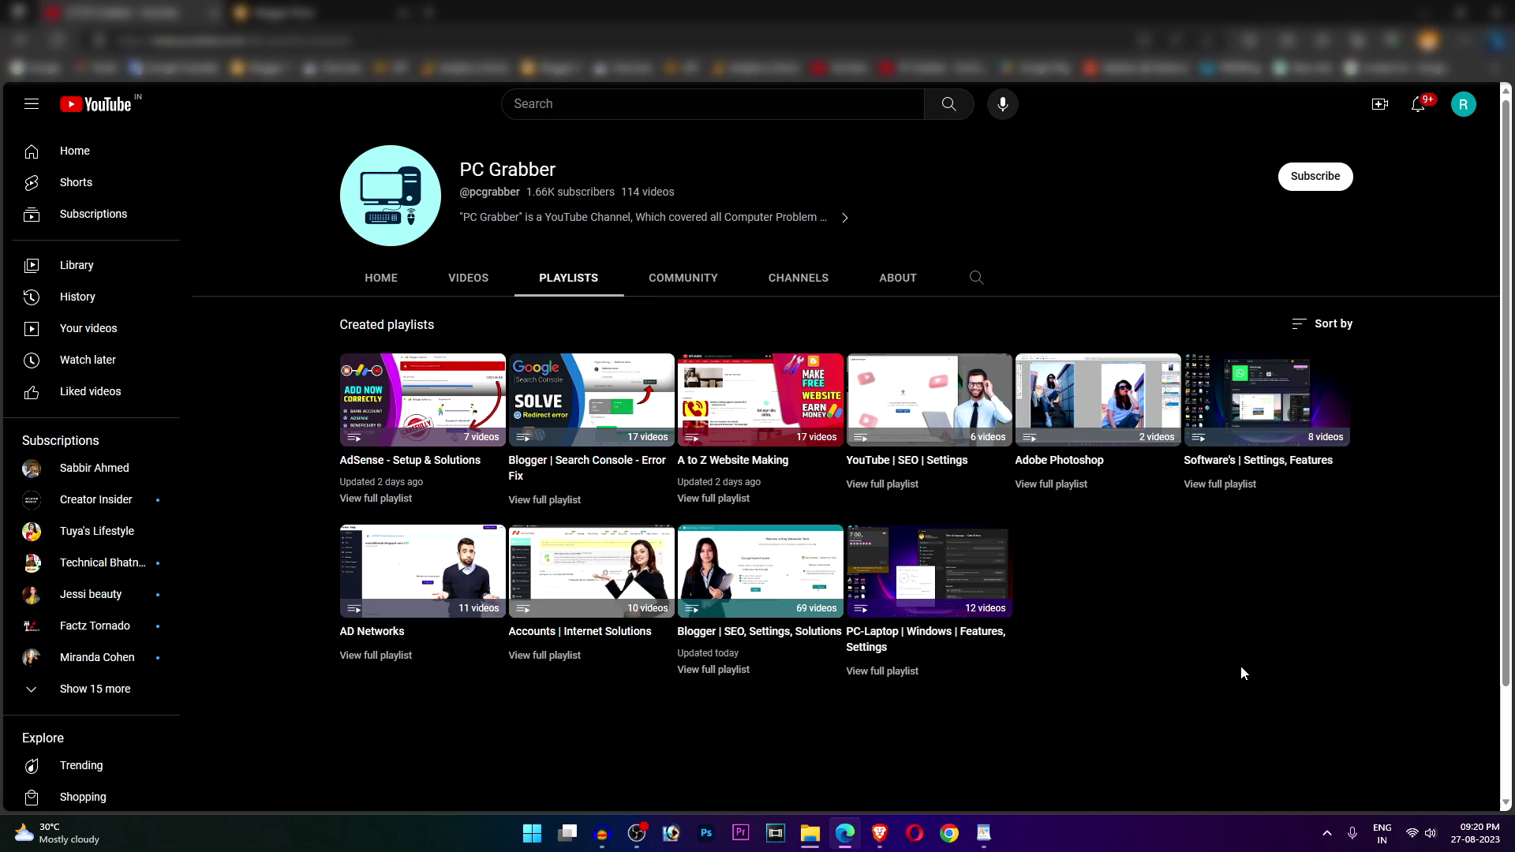
Open the blog post "Polish Photo Editor Pro How To Use | Polish Latest Version" for editing in Compose view
click(356, 16)
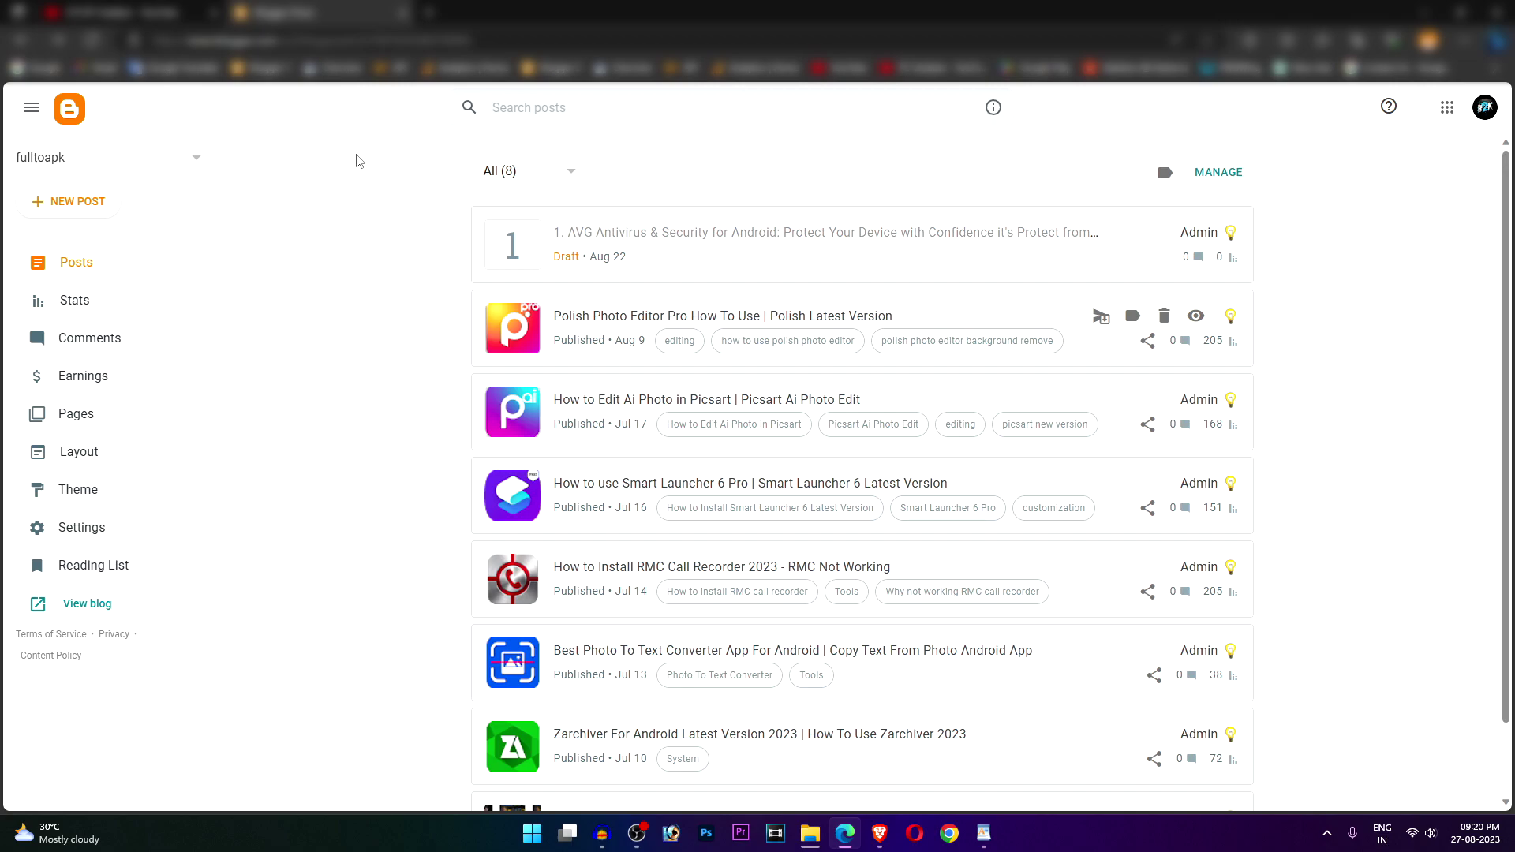
click(592, 318)
click(22, 213)
click(60, 248)
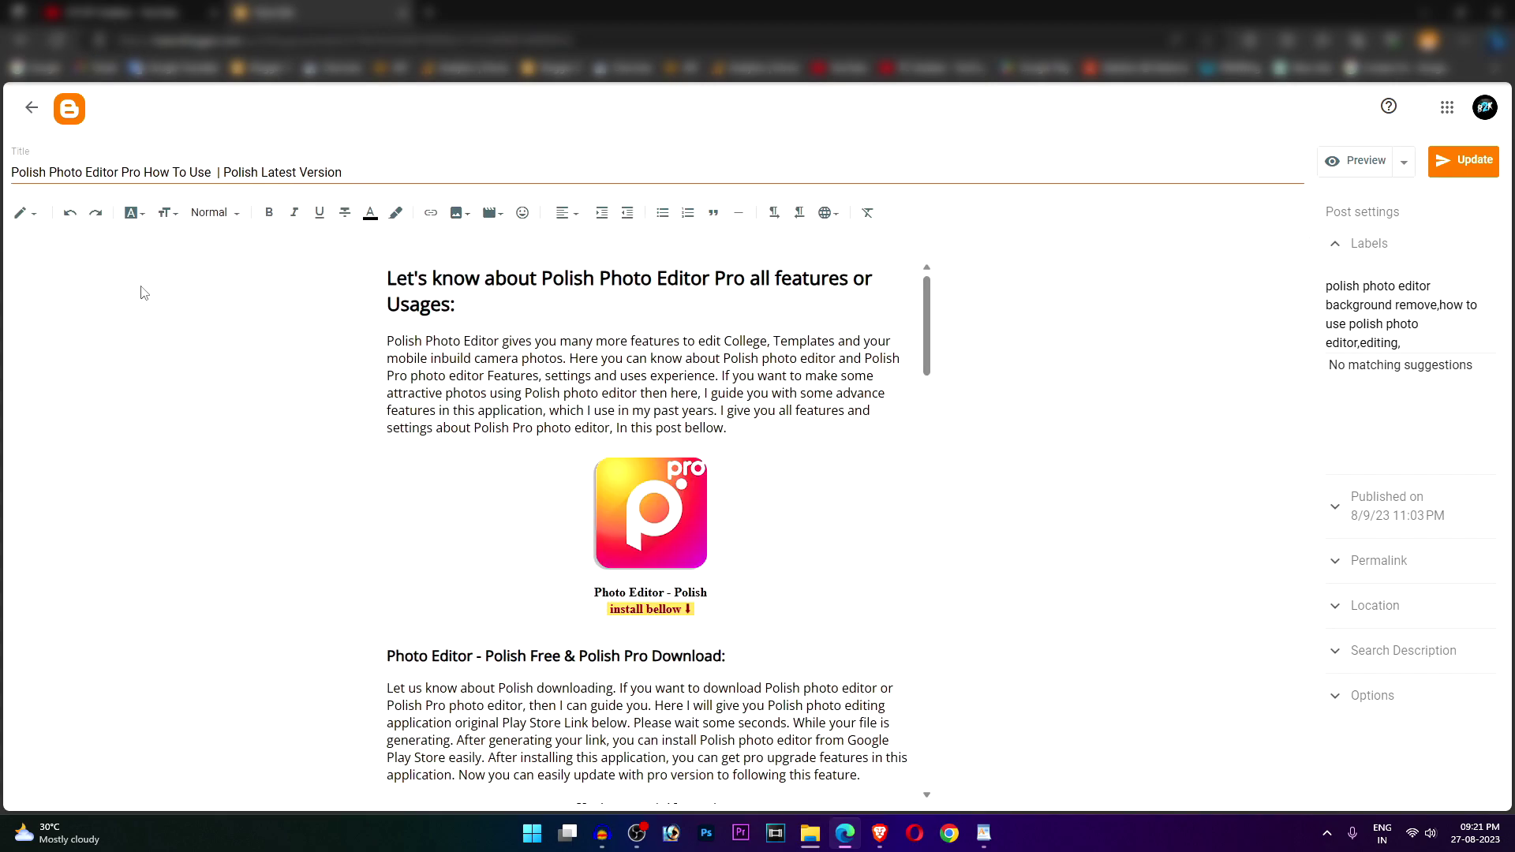
Look through the whole post body in the editor, examining its headings, lists and images
scroll(565, 377, down, 4)
scroll(565, 377, down, 15)
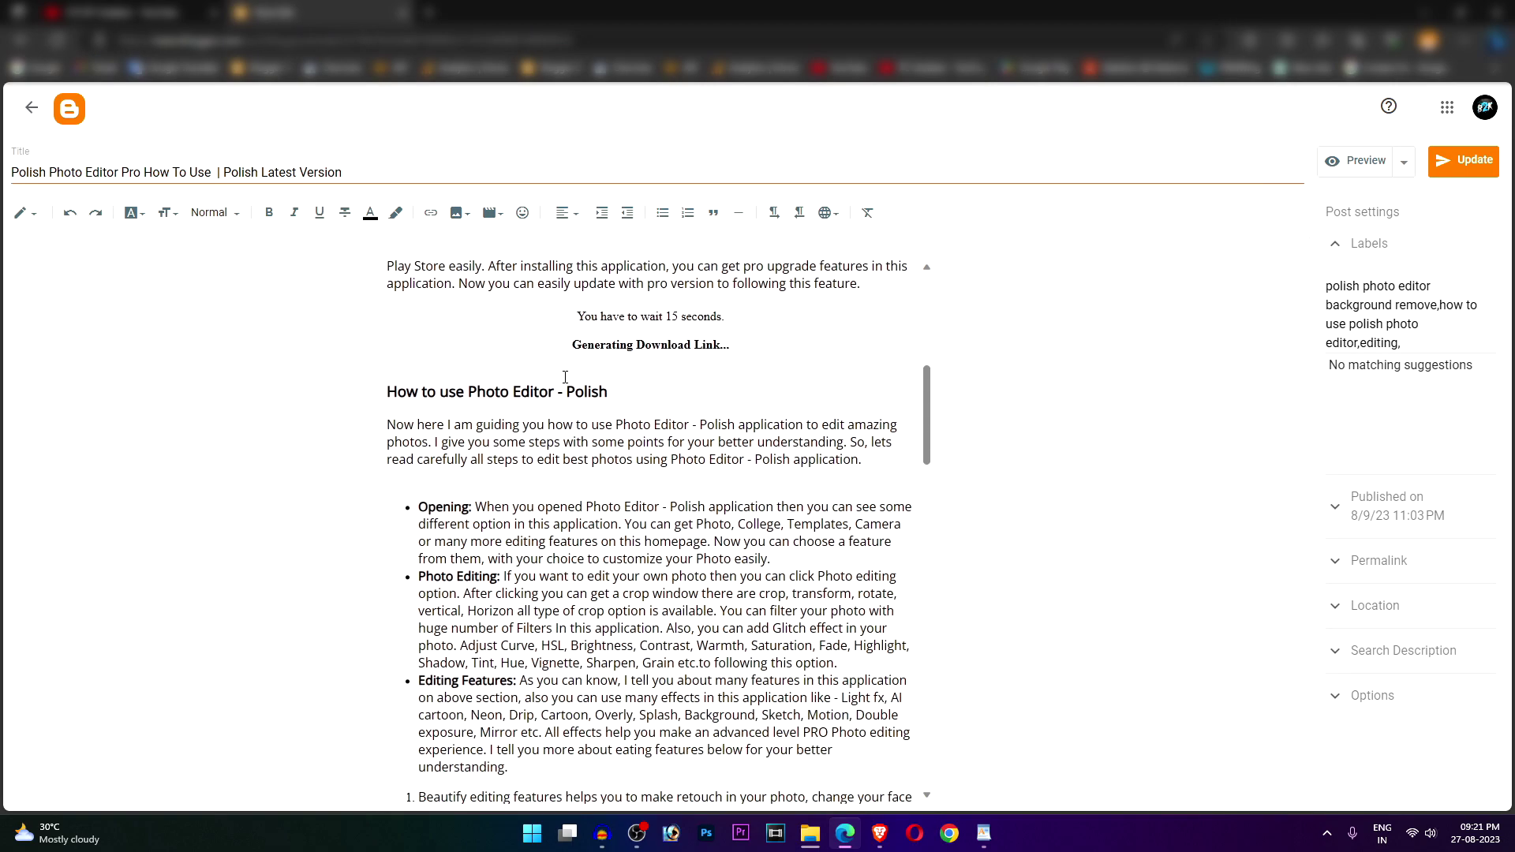
scroll(565, 377, down, 3)
scroll(565, 377, up, 9)
scroll(565, 378, up, 15)
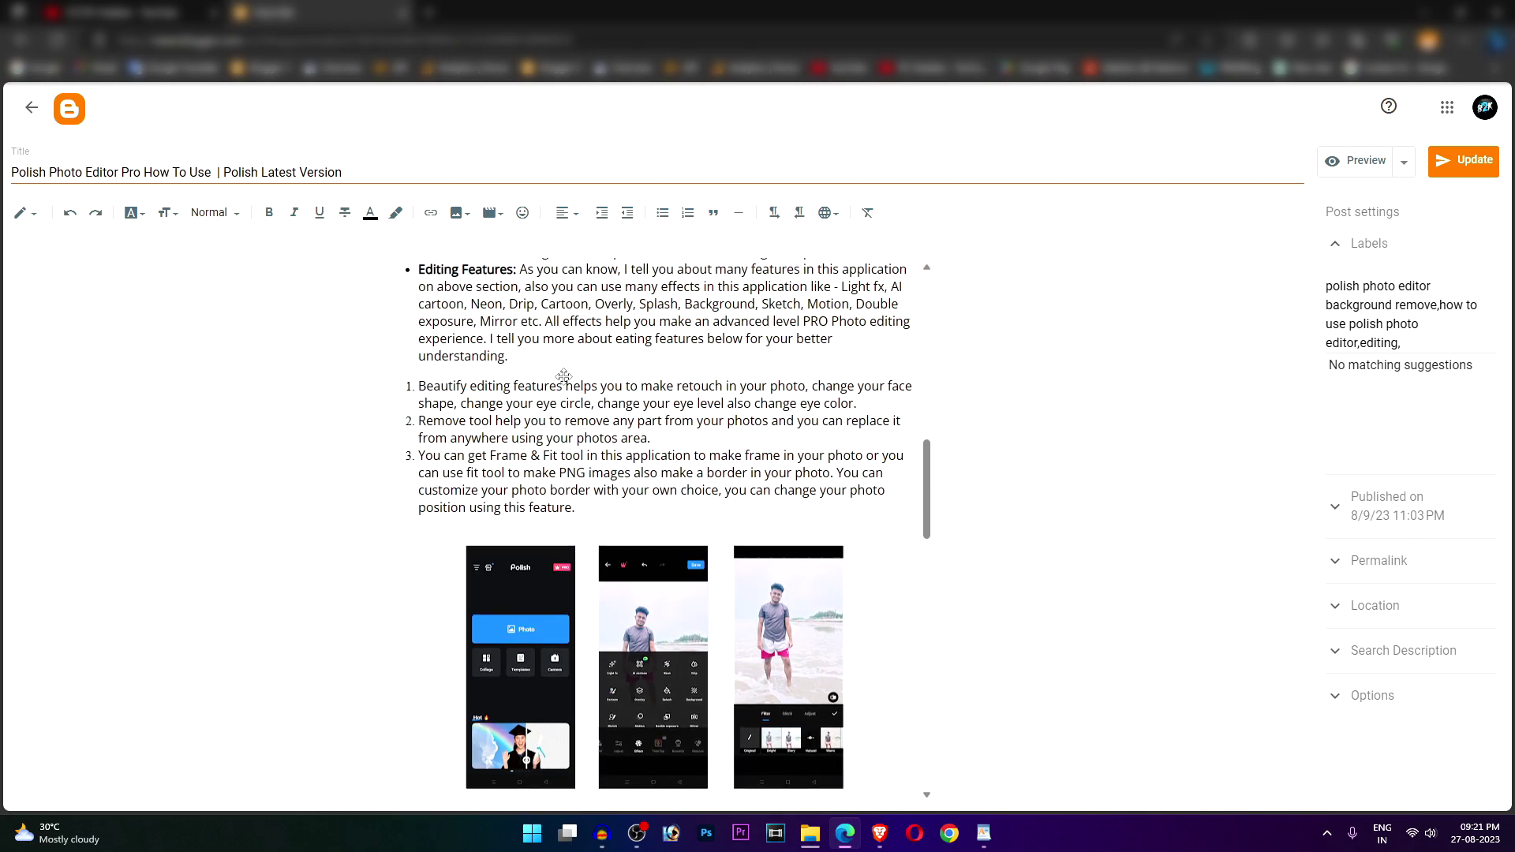
scroll(565, 377, down, 15)
key(ctrl+Tab)
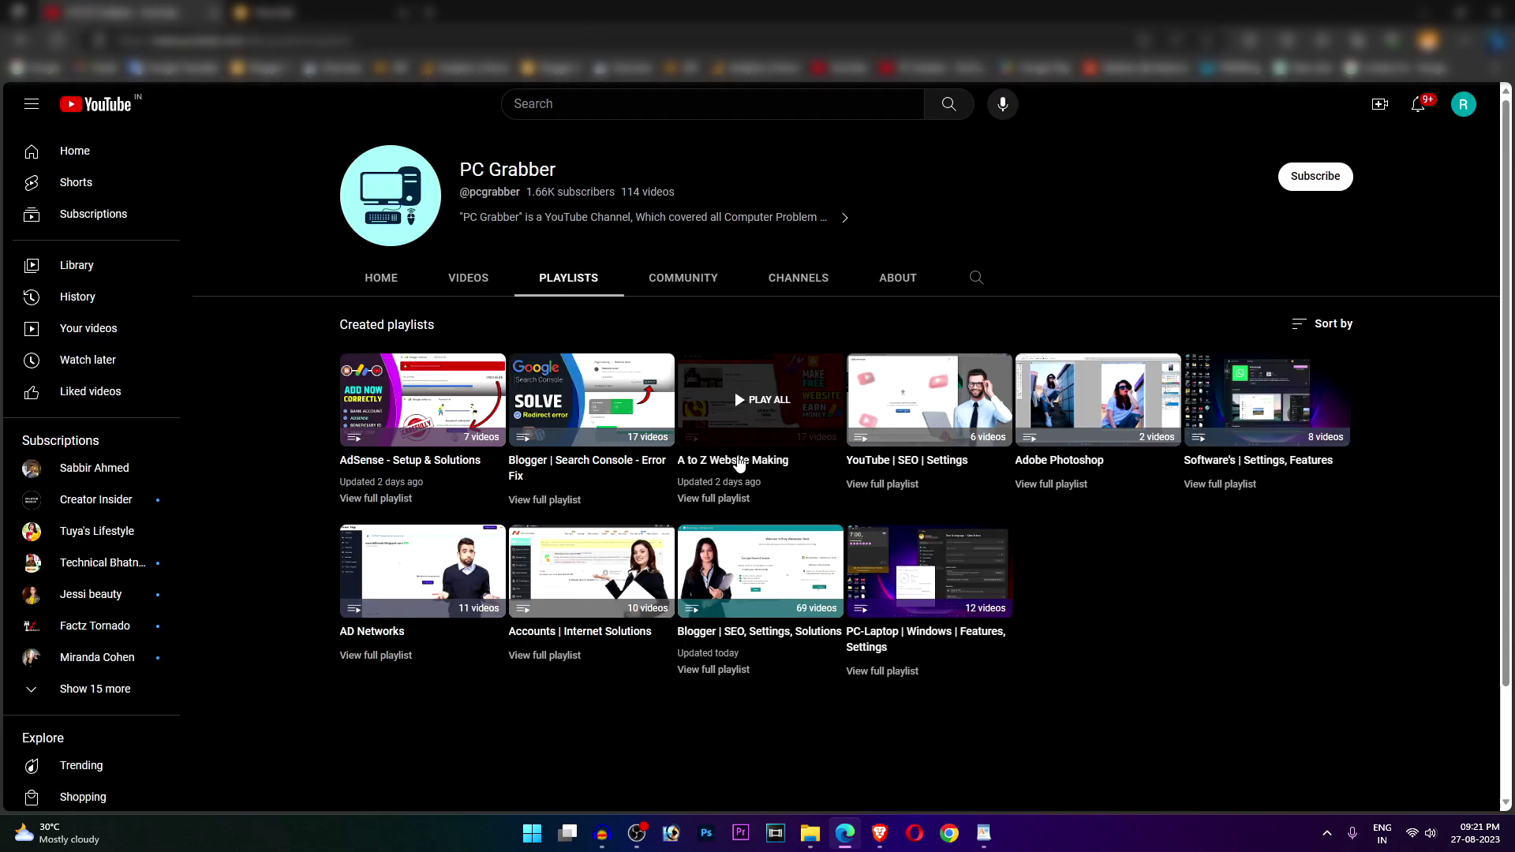
click(312, 11)
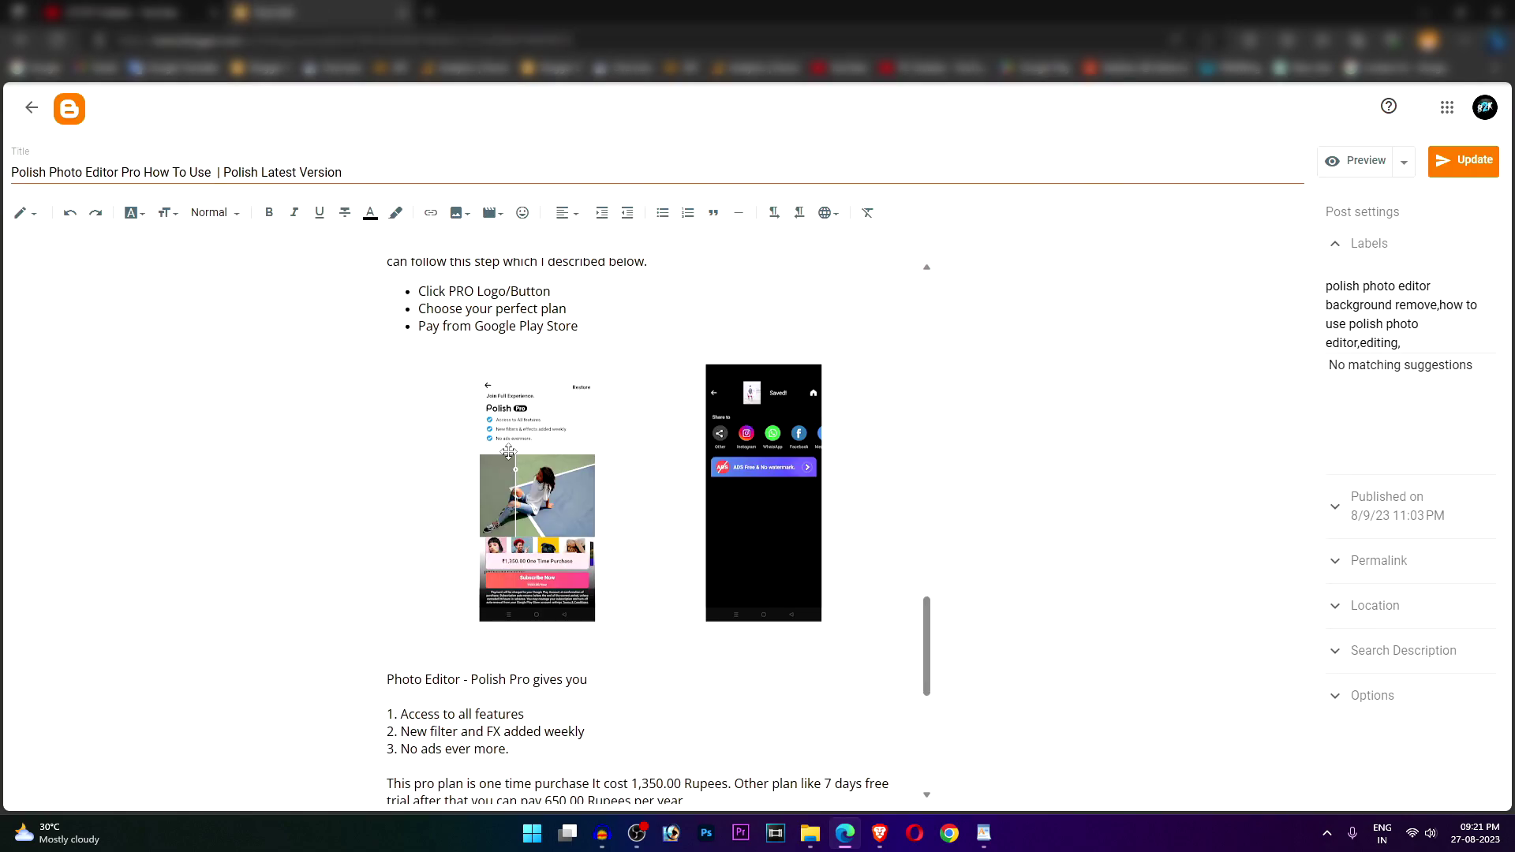
scroll(509, 452, up, 10)
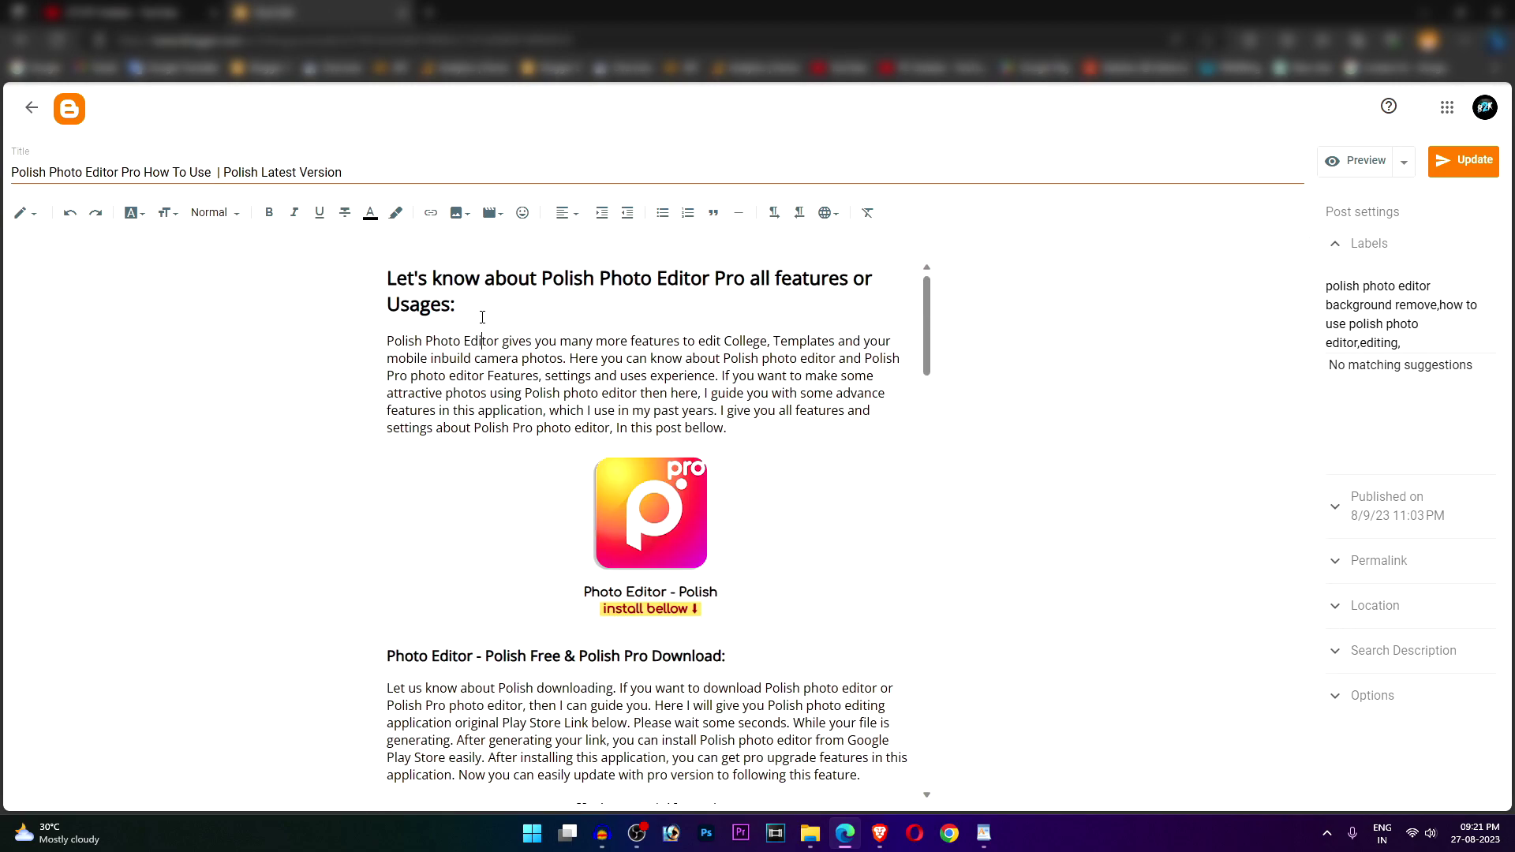
Check the paragraph style of the post's first heading, "Let's know about Polish Photo Editor Pro all features or Usages:"
drag(483, 317, 386, 278)
click(489, 302)
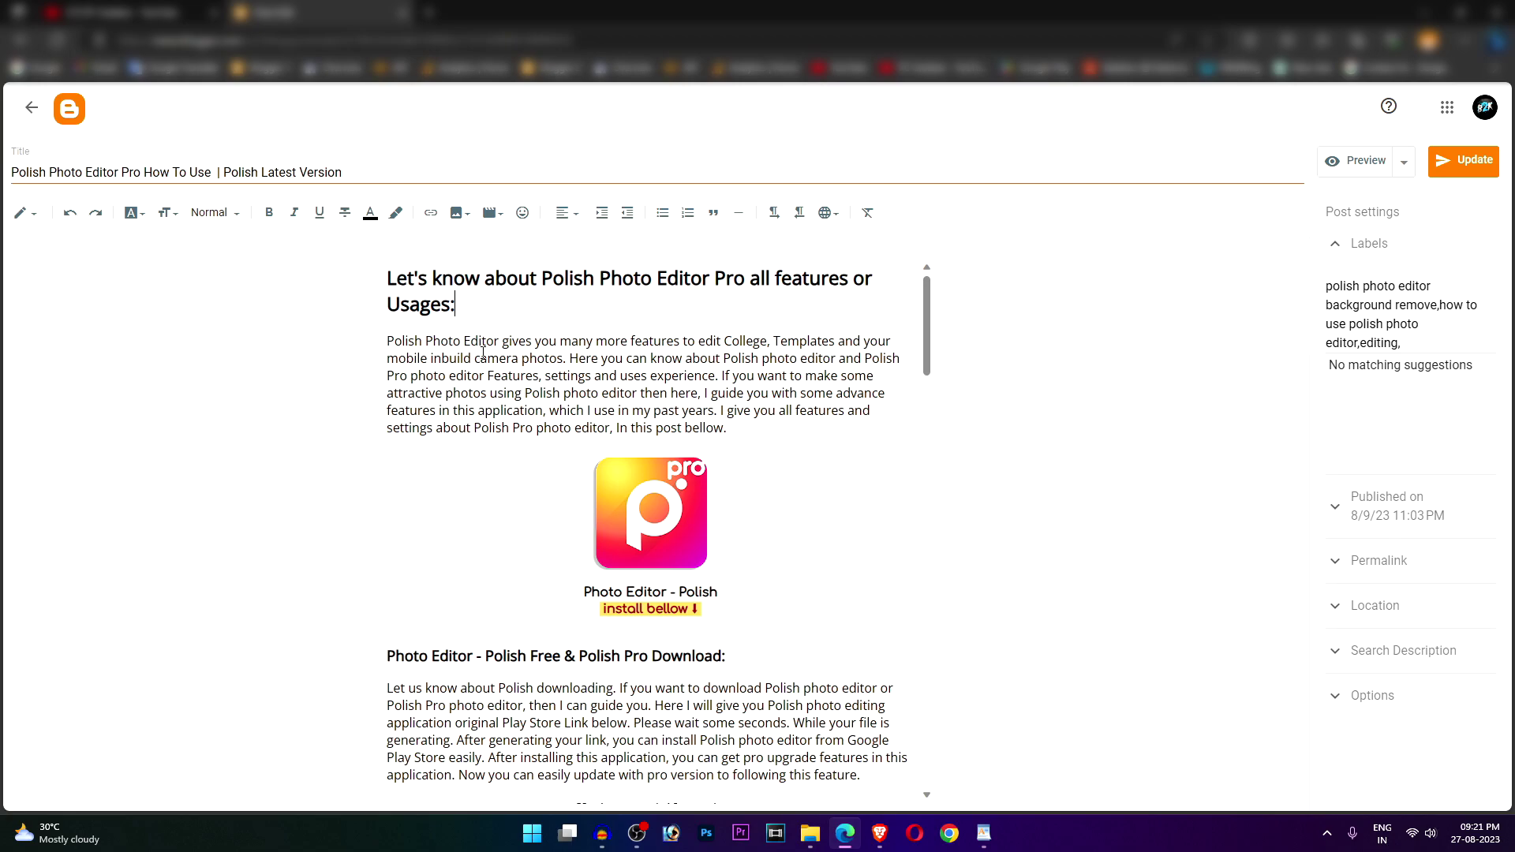
triple_click(488, 302)
click(466, 304)
triple_click(432, 299)
click(440, 304)
scroll(453, 413, down, 2)
scroll(453, 412, up, 2)
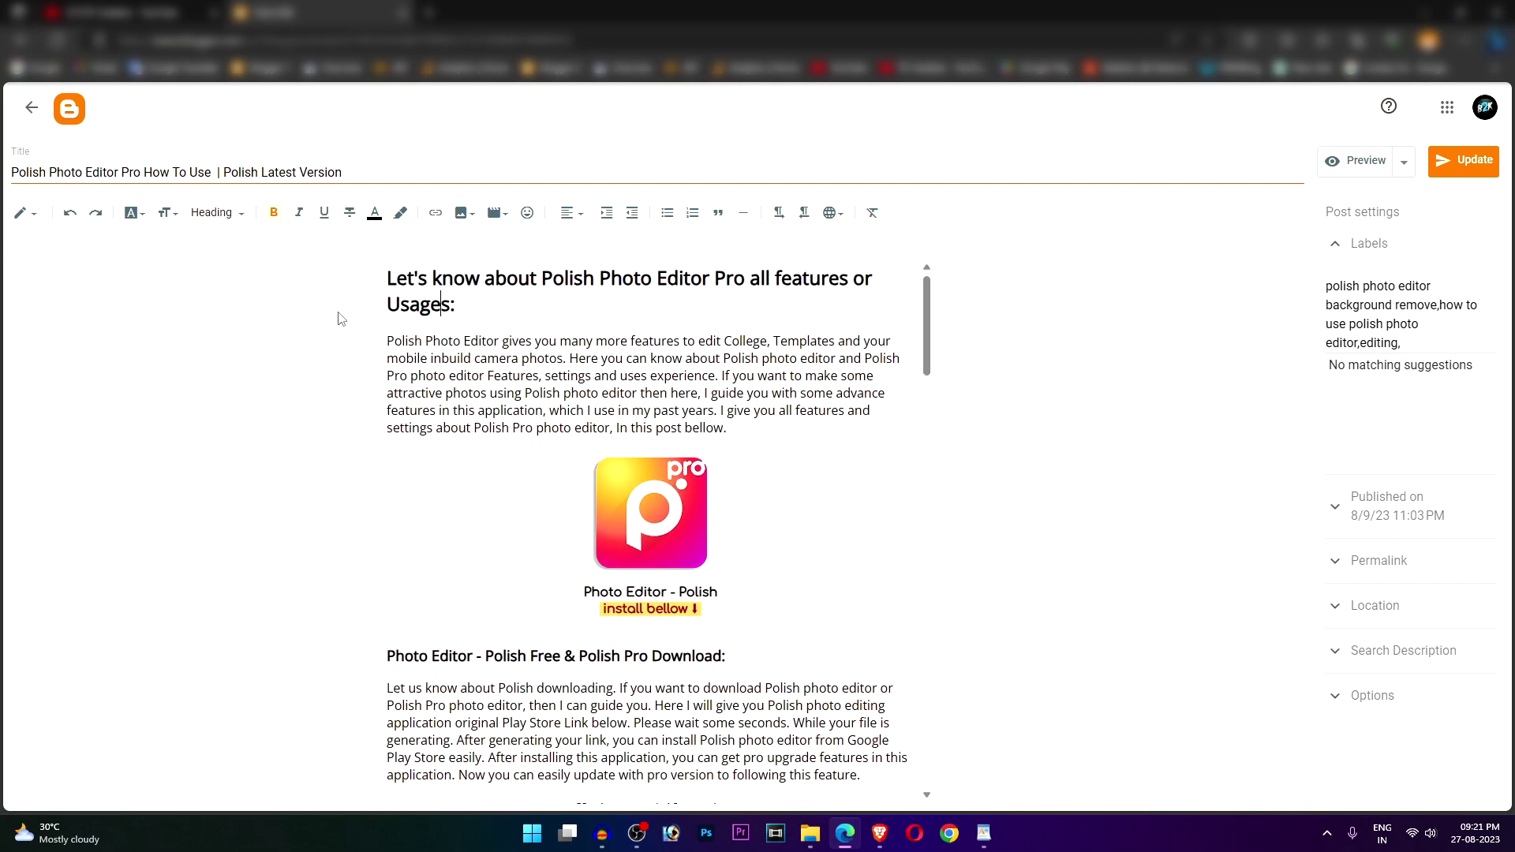
Leave the editor, open the published page of the Polish Photo Editor Pro post and highlight its title
click(32, 107)
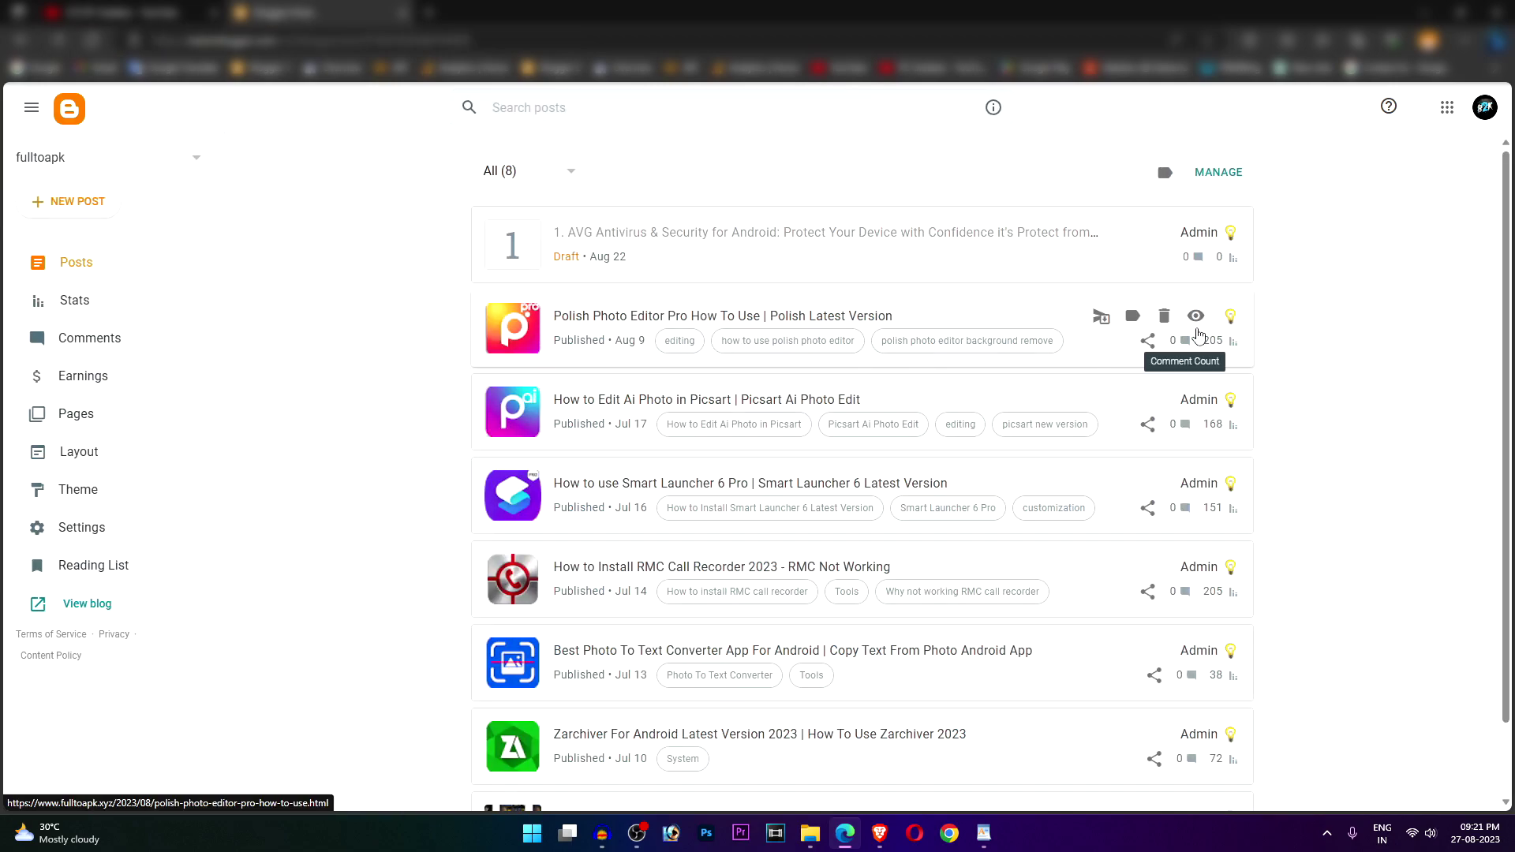
click(1197, 319)
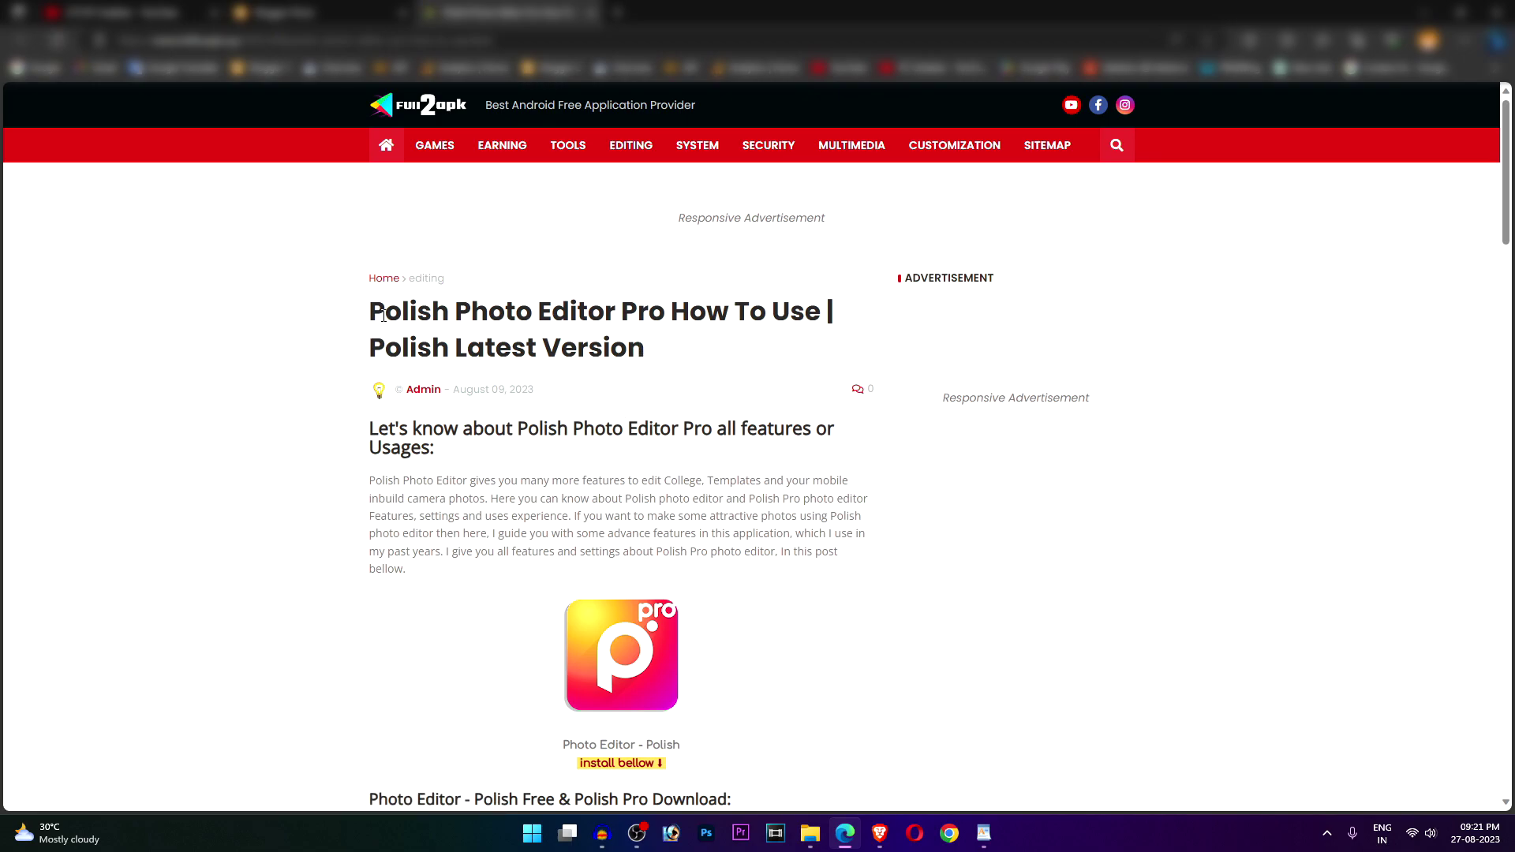
drag(371, 309, 670, 360)
click(670, 360)
Examine the published post's headings and content down to the footer, and highlight the page title again
scroll(670, 362, down, 15)
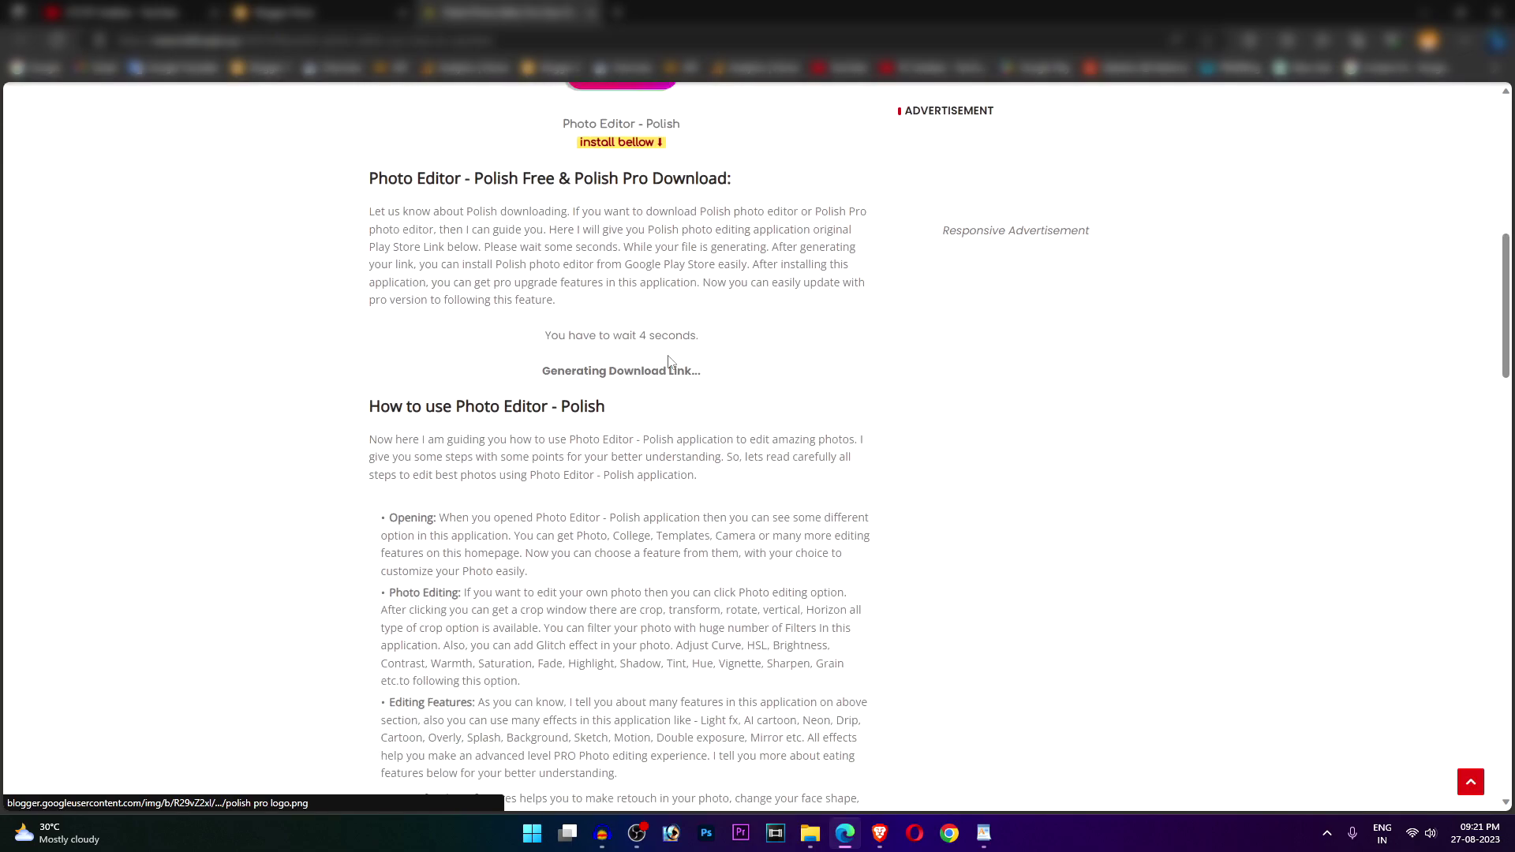
scroll(670, 362, down, 10)
scroll(670, 362, up, 15)
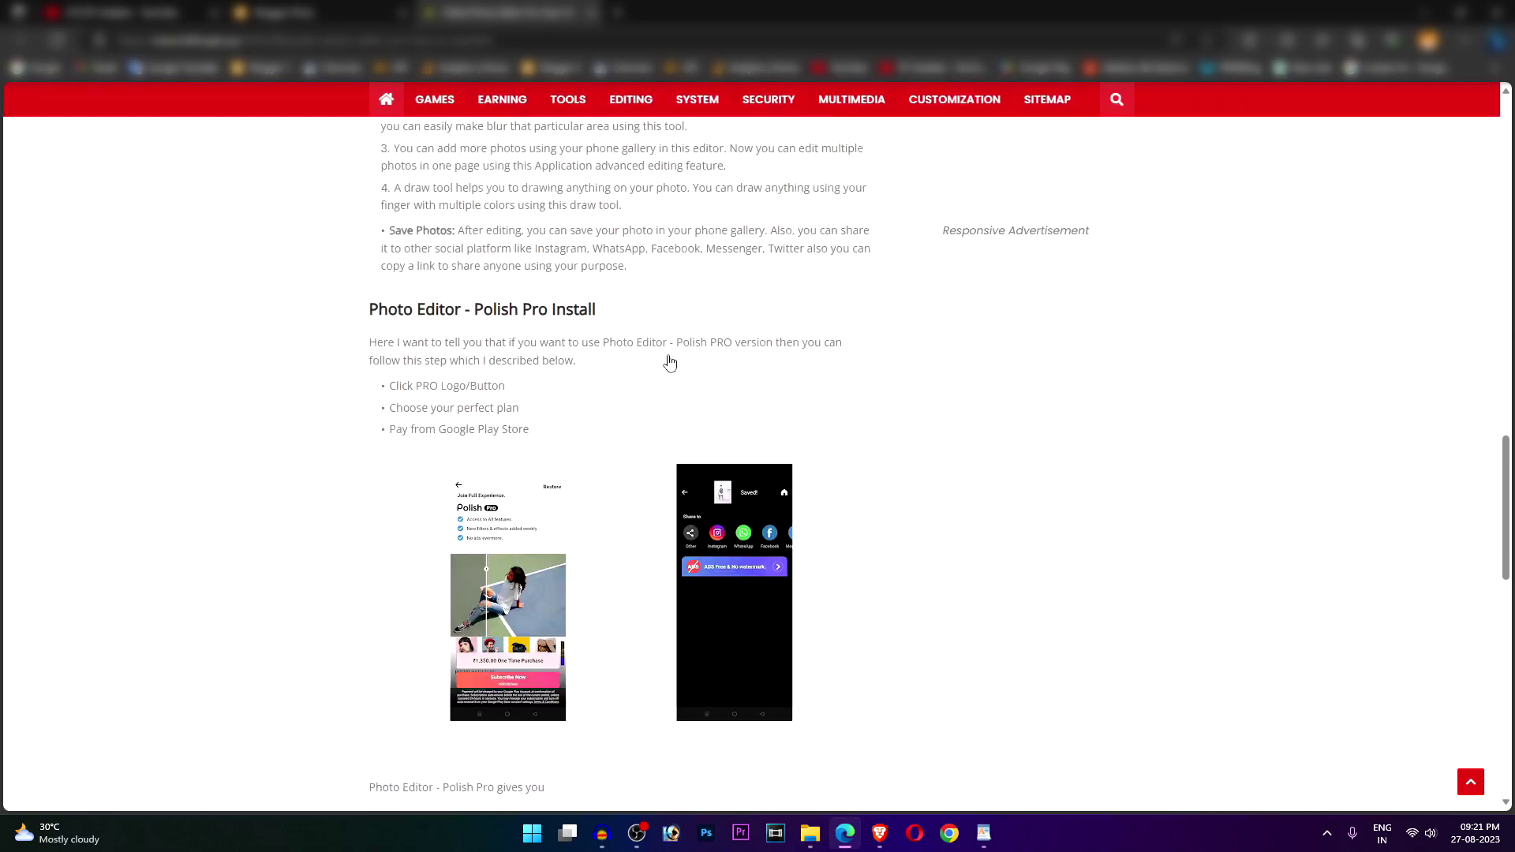
scroll(670, 362, down, 3)
scroll(670, 362, down, 10)
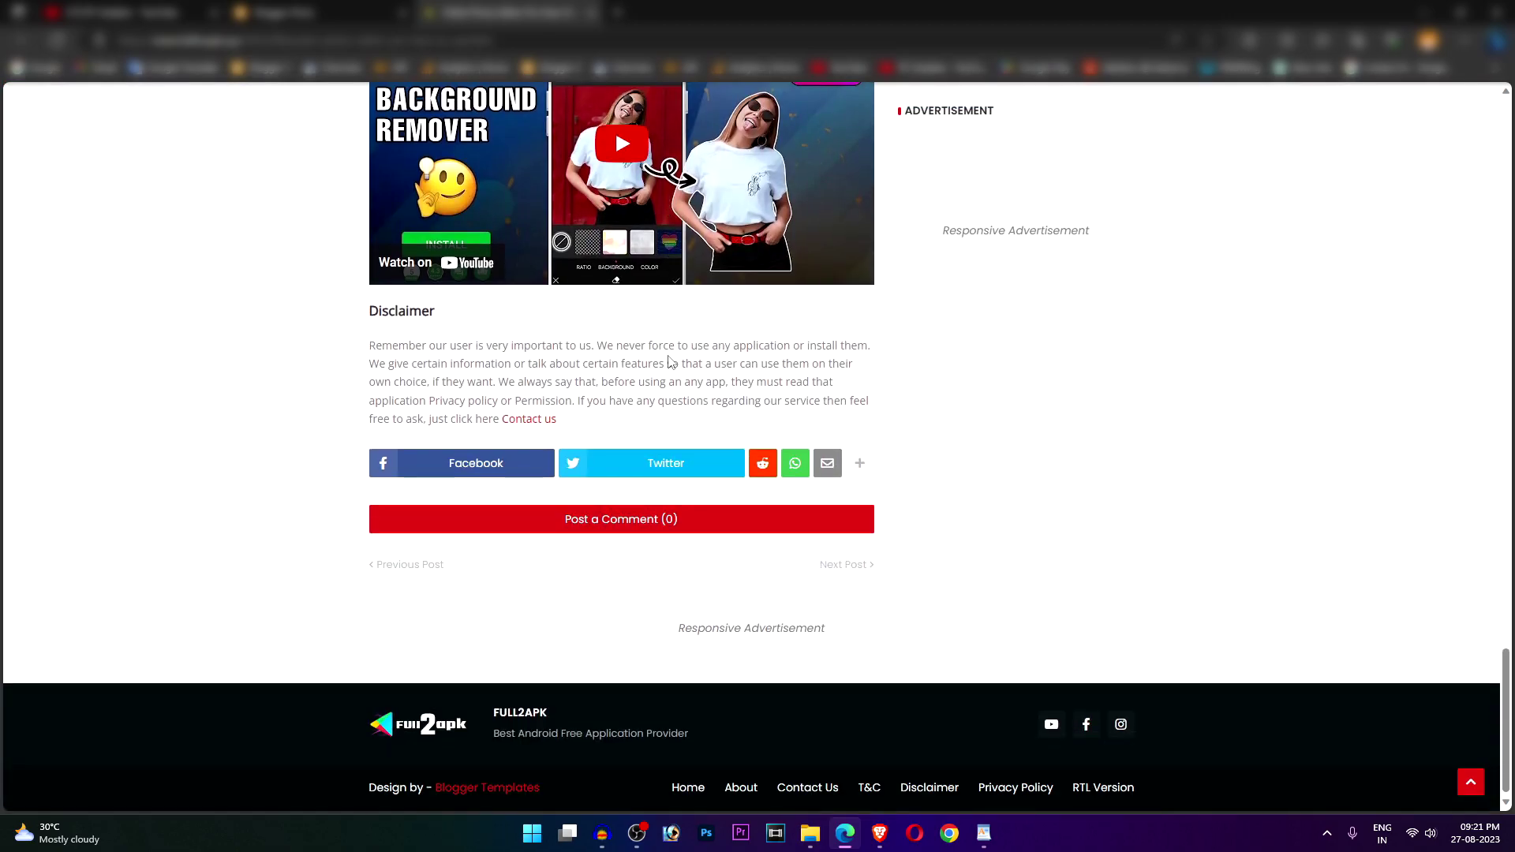
scroll(670, 362, up, 10)
scroll(670, 362, up, 15)
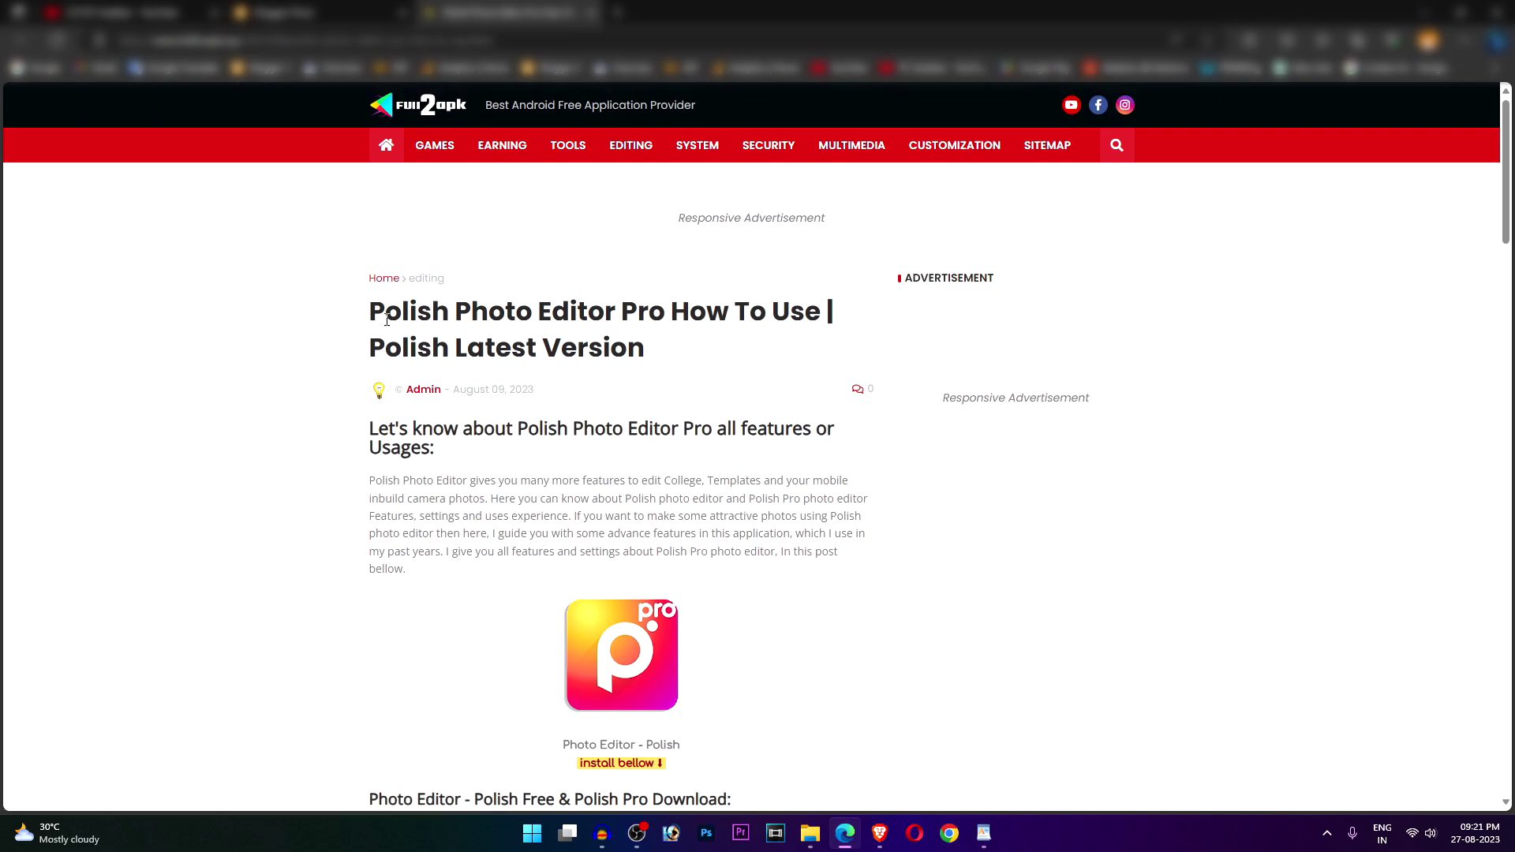
drag(375, 309, 672, 345)
click(671, 345)
Open the published post's page source, search it for "<h1" and highlight the matching title line
right_click(1251, 262)
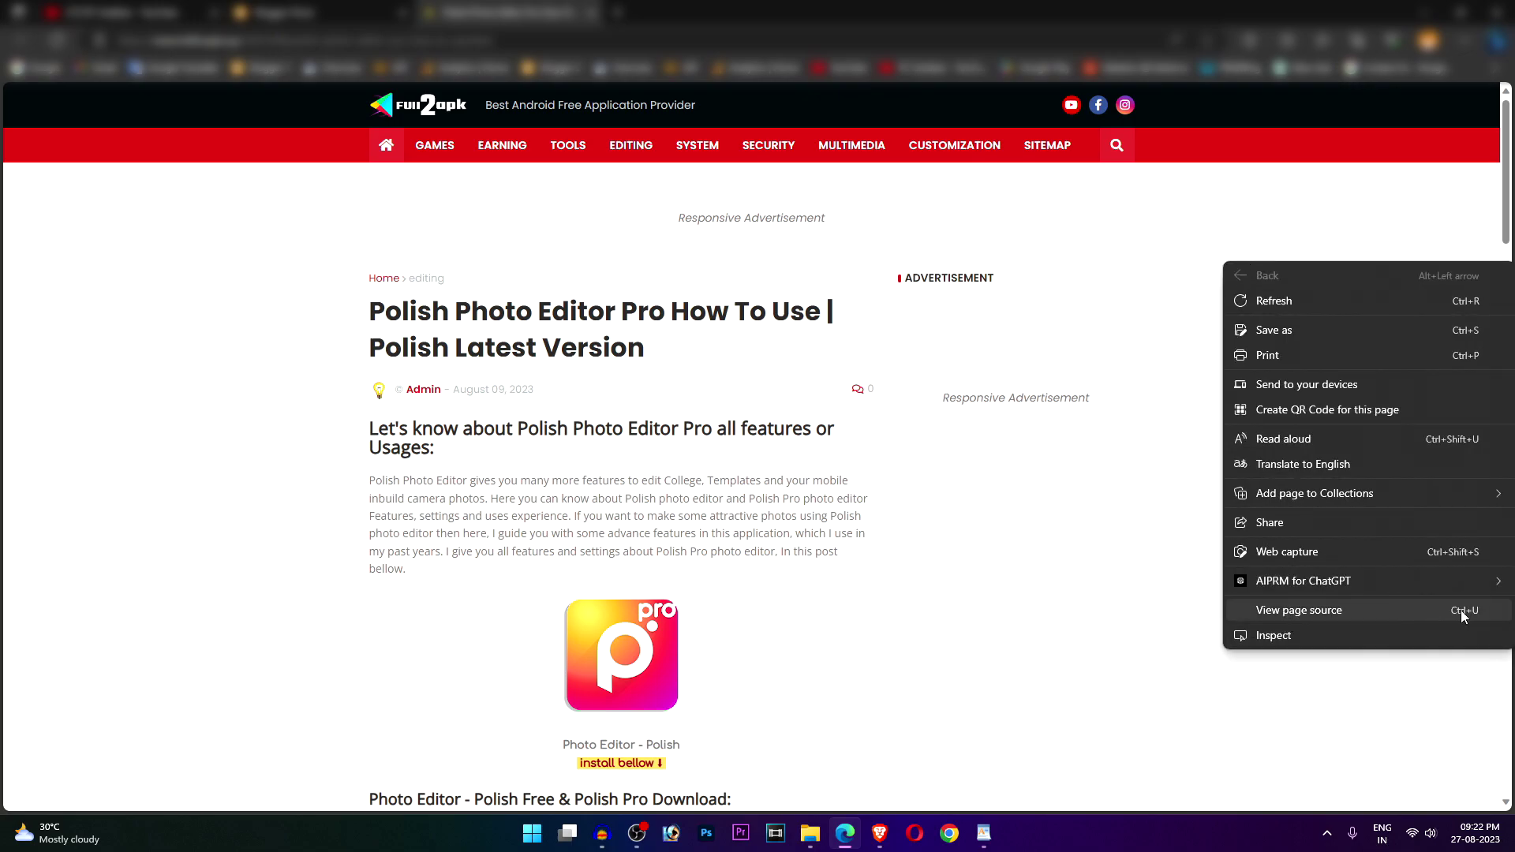
click(1382, 609)
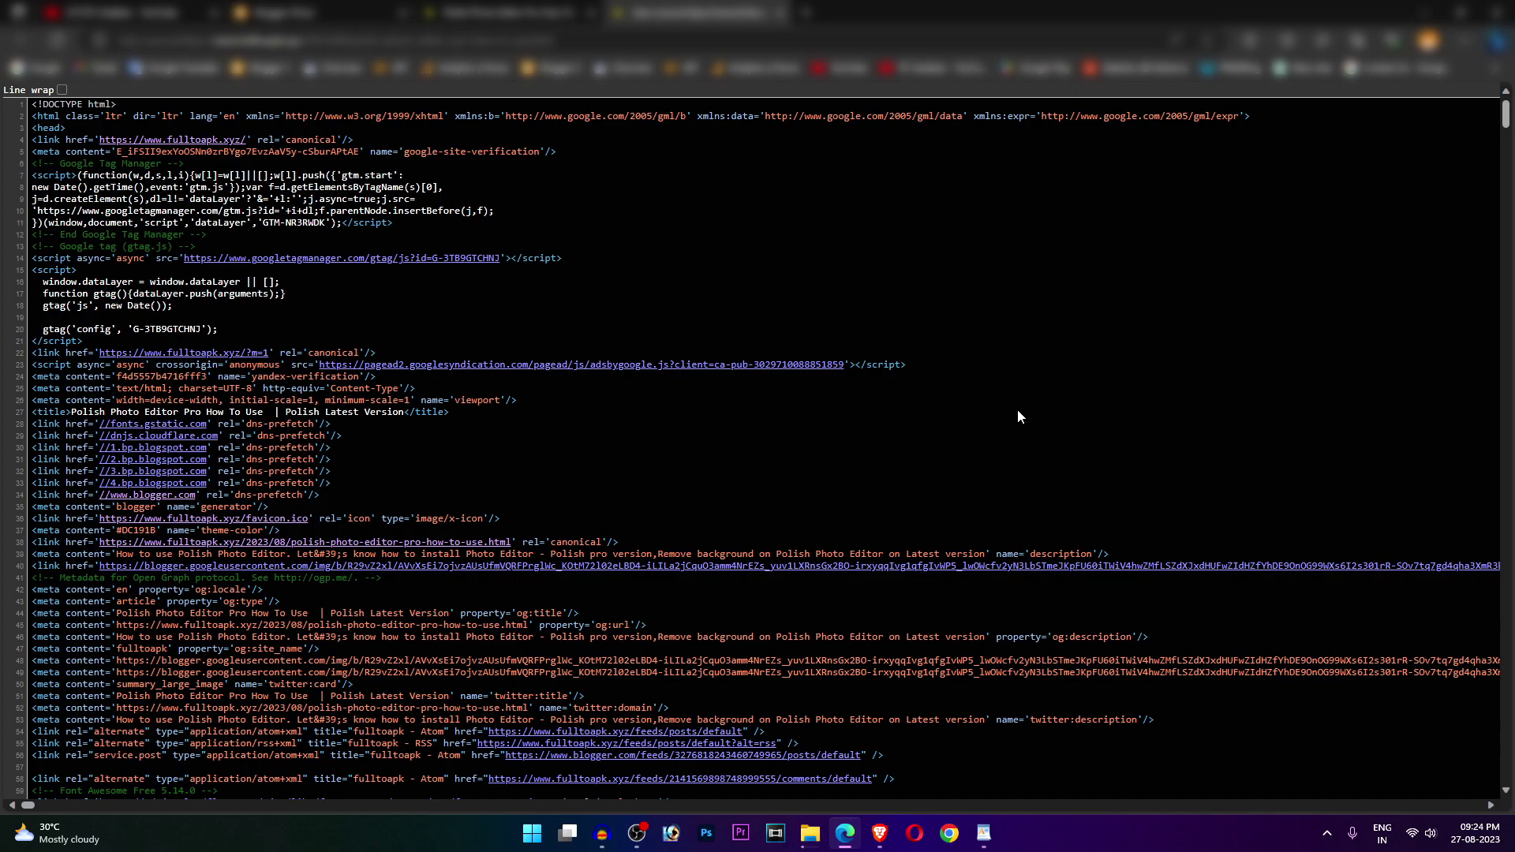
key(ctrl+f)
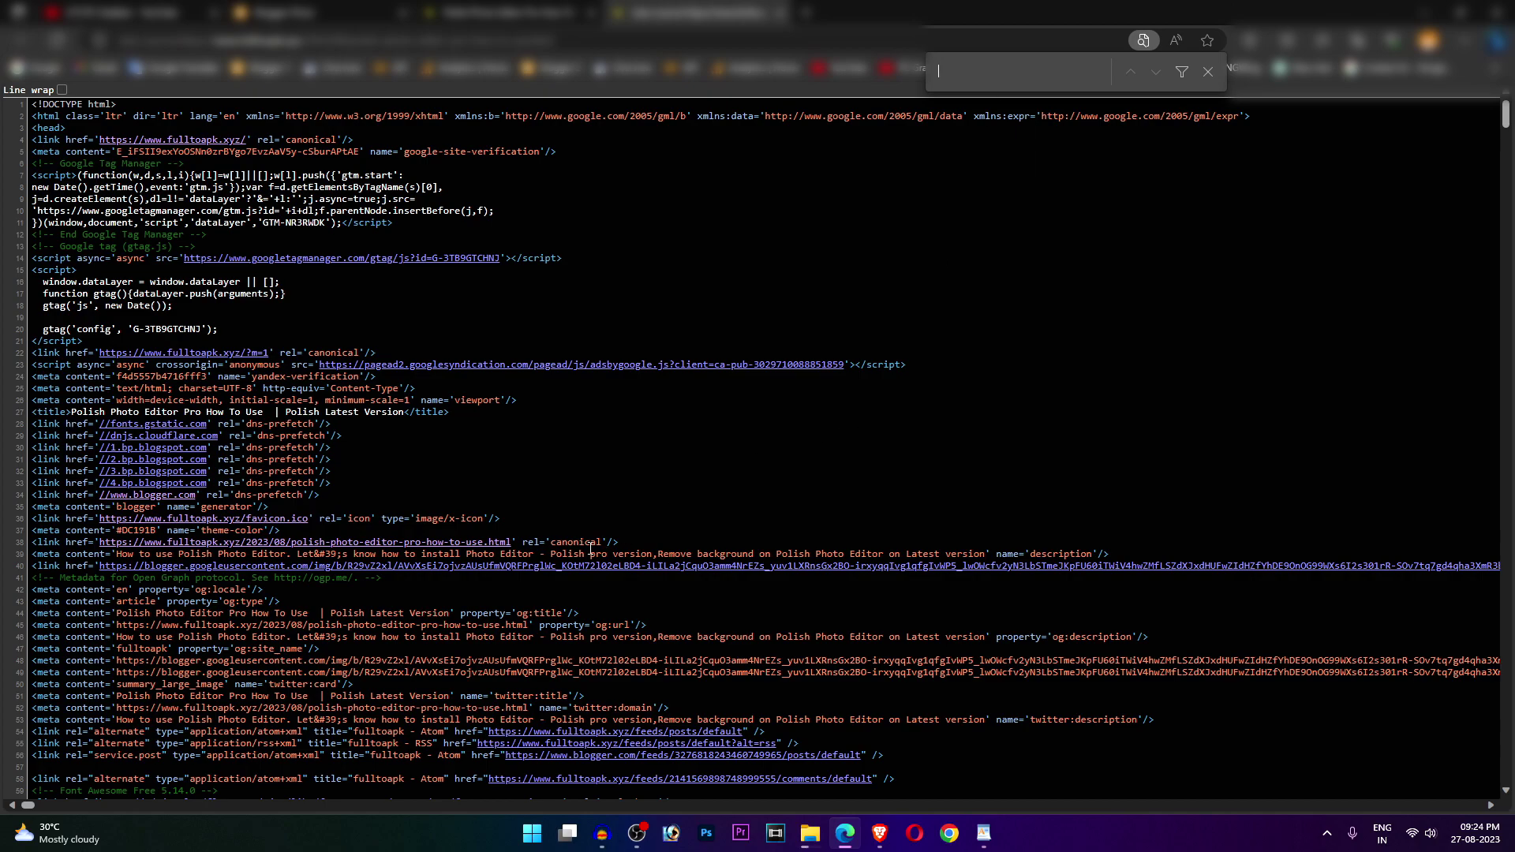
ctrl+scroll(590, 548, up, 5)
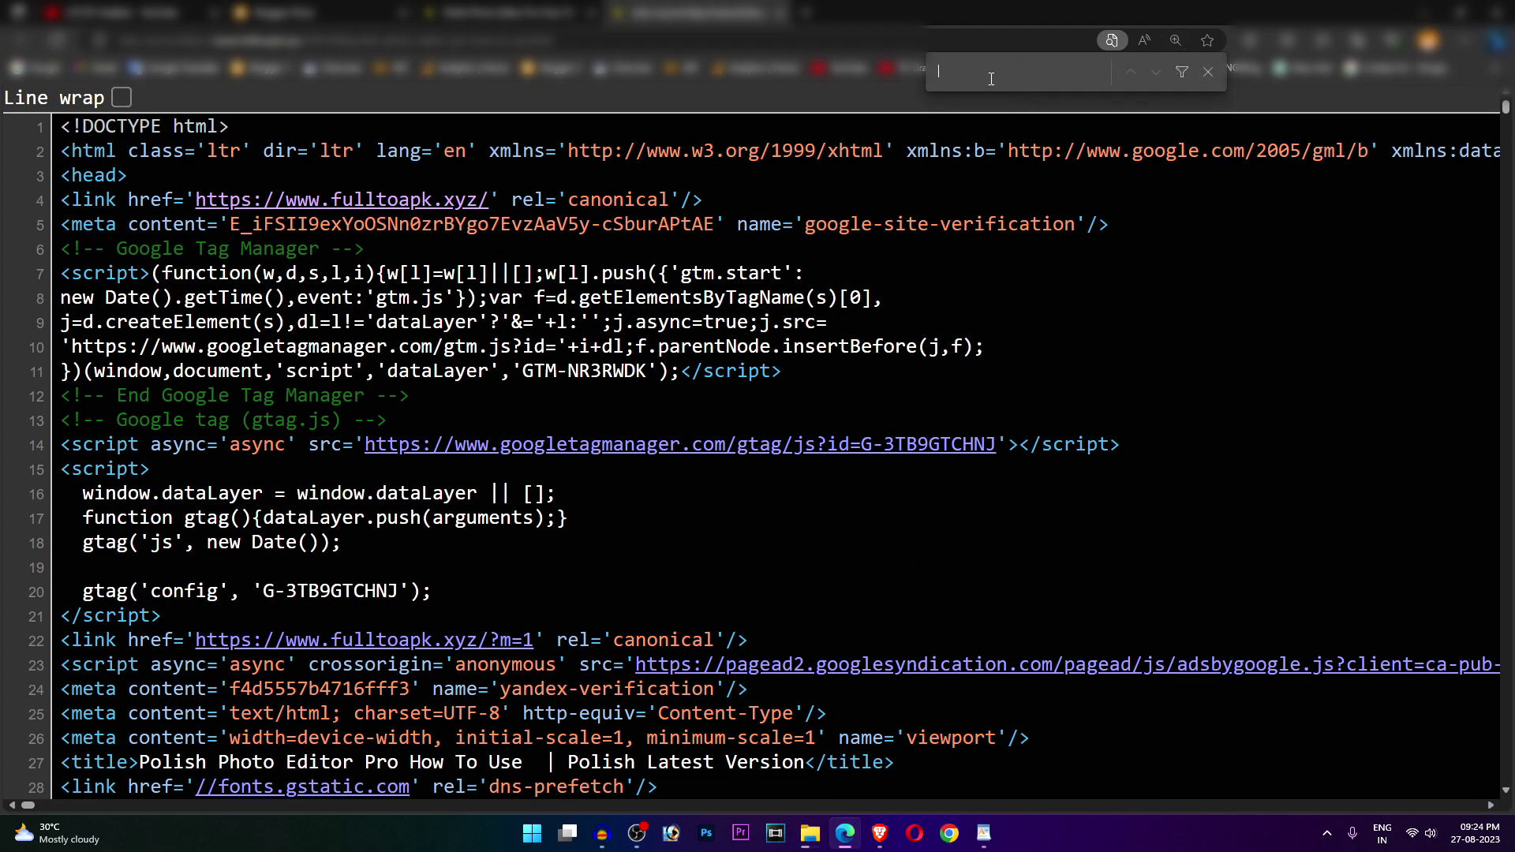
text(<)
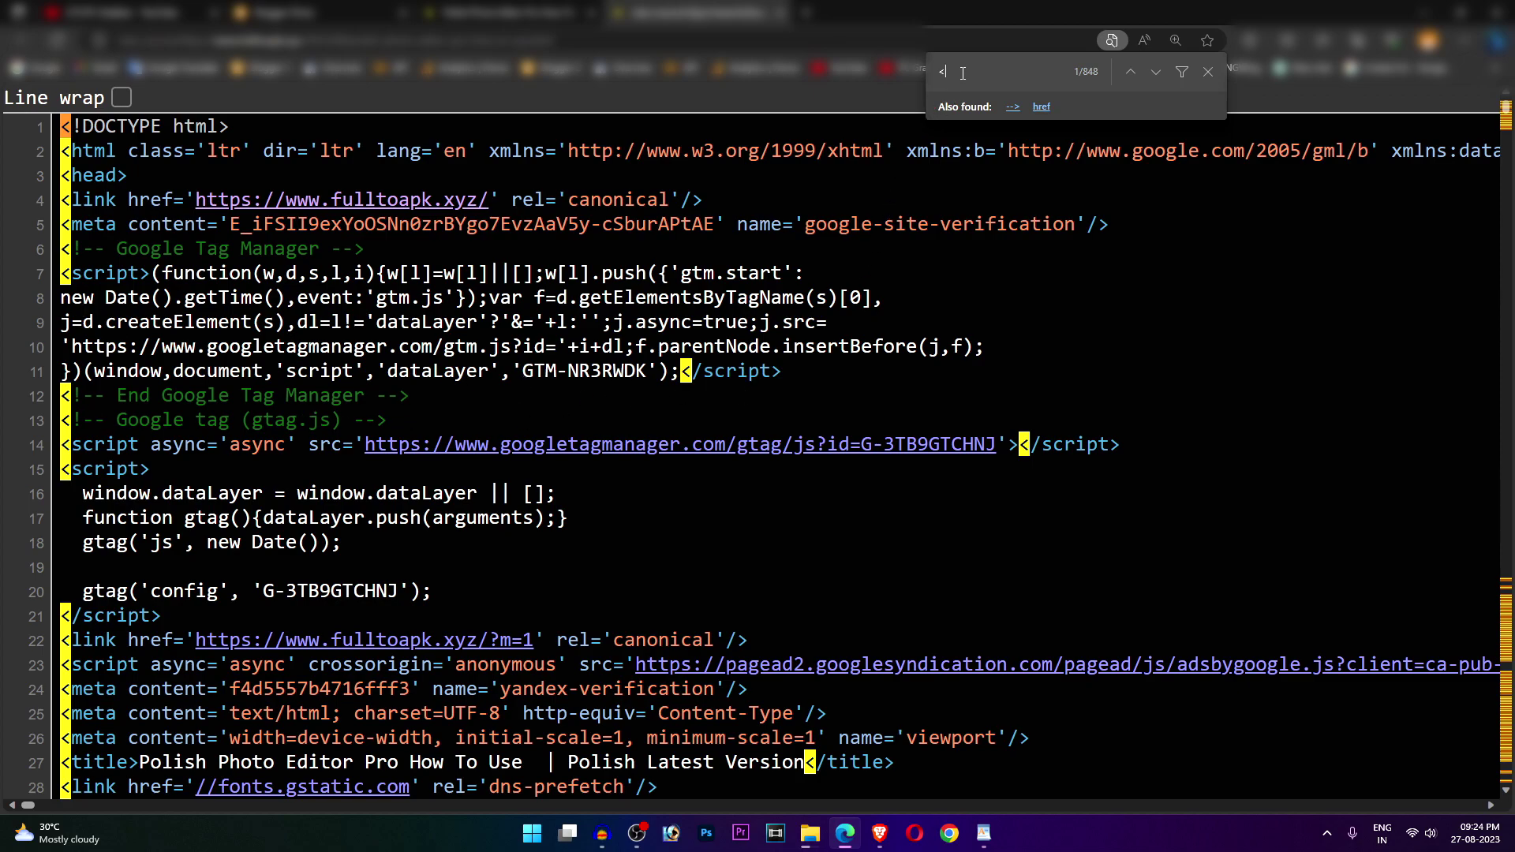
text(h1)
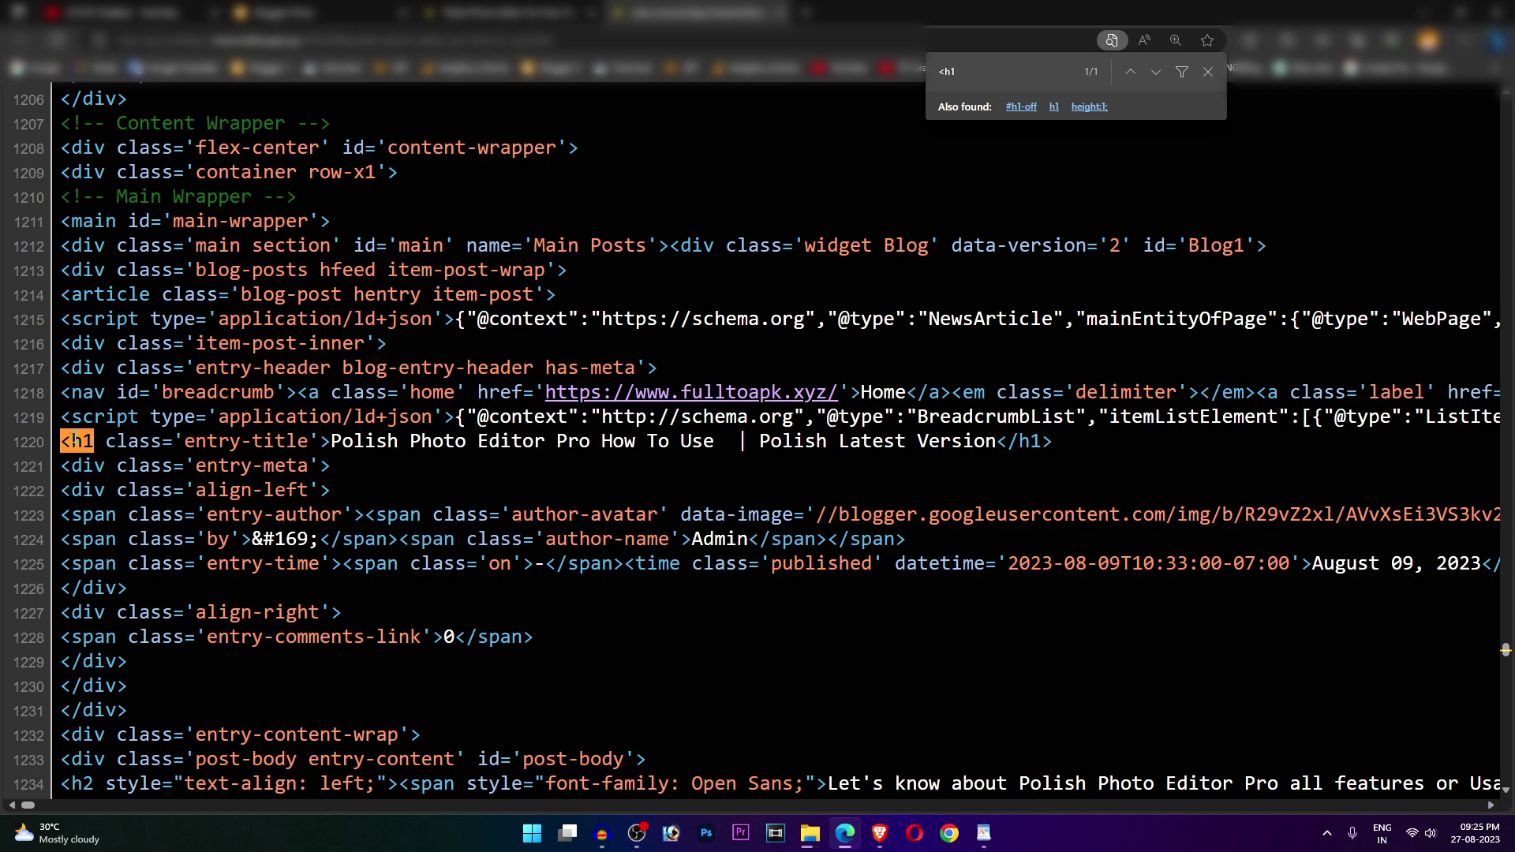
drag(190, 444, 1042, 450)
click(1047, 445)
Compare the title on the published page with the h1 line in the page source
click(505, 13)
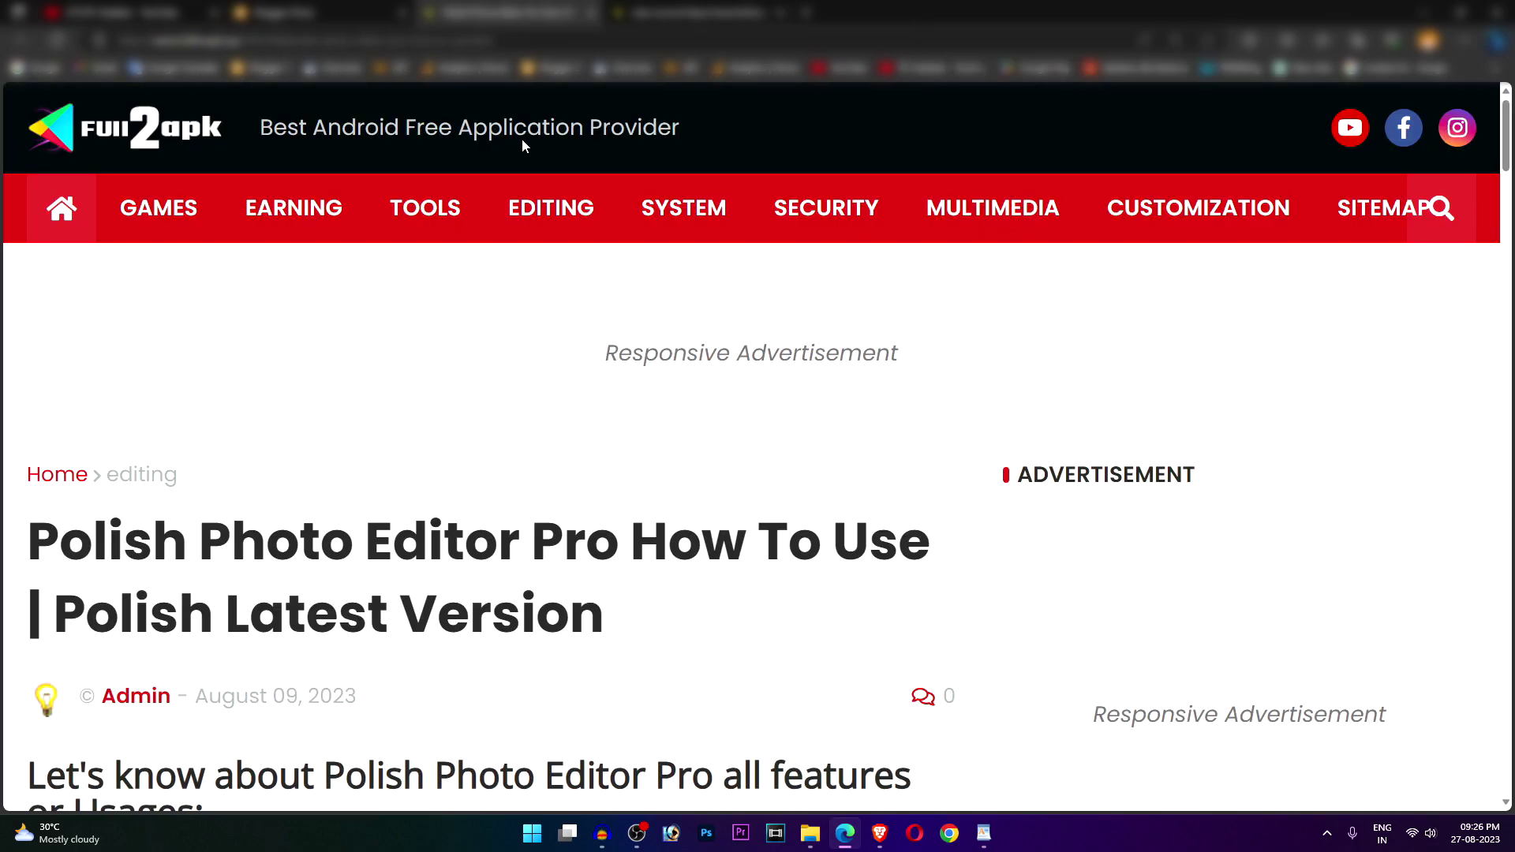
drag(27, 541, 631, 552)
click(615, 604)
scroll(615, 606, down, 1)
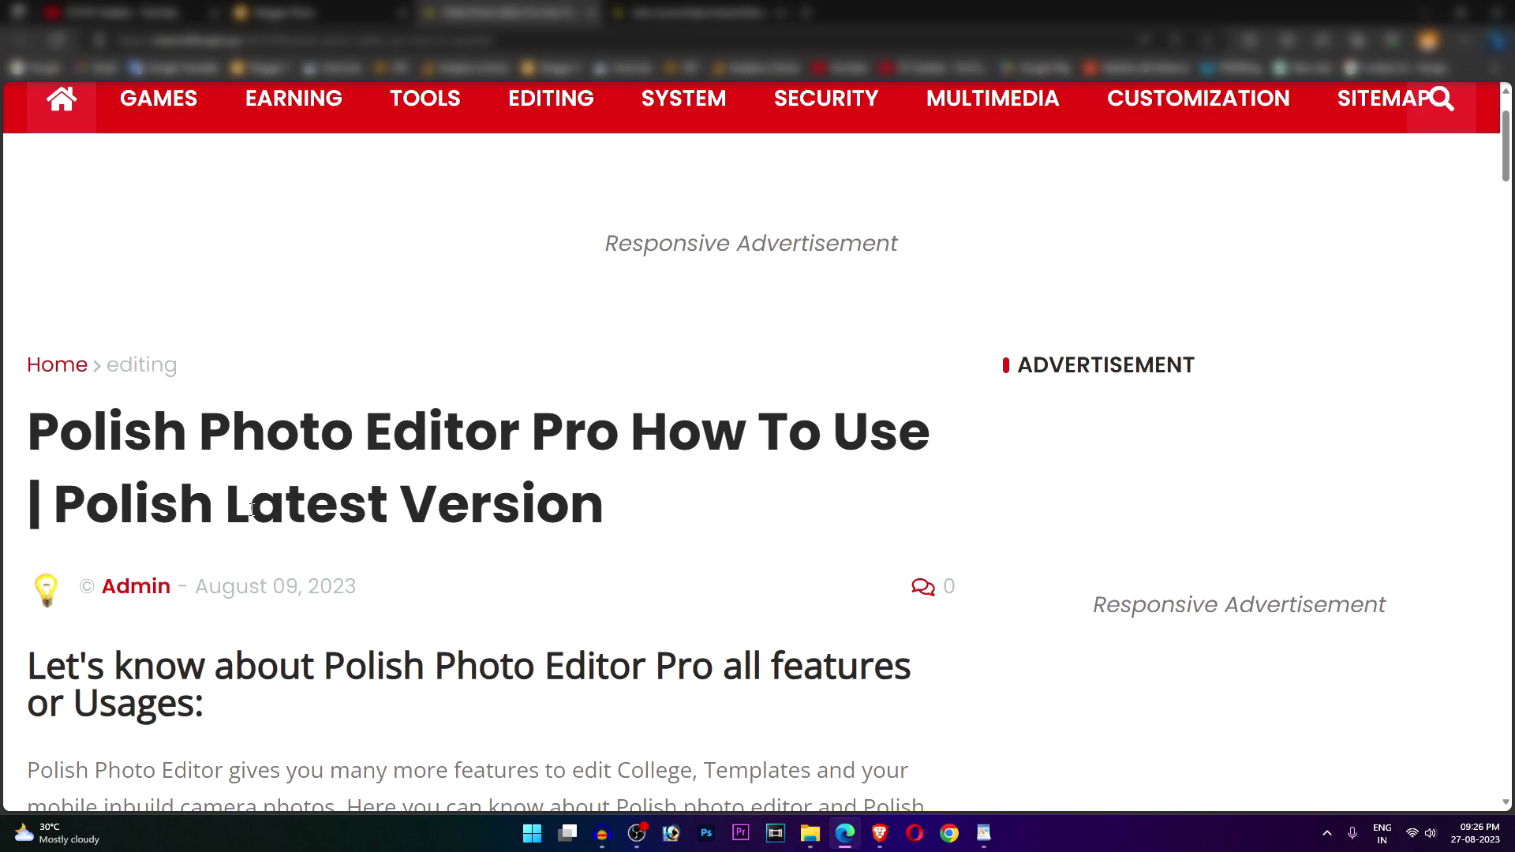
scroll(261, 463, up, 1)
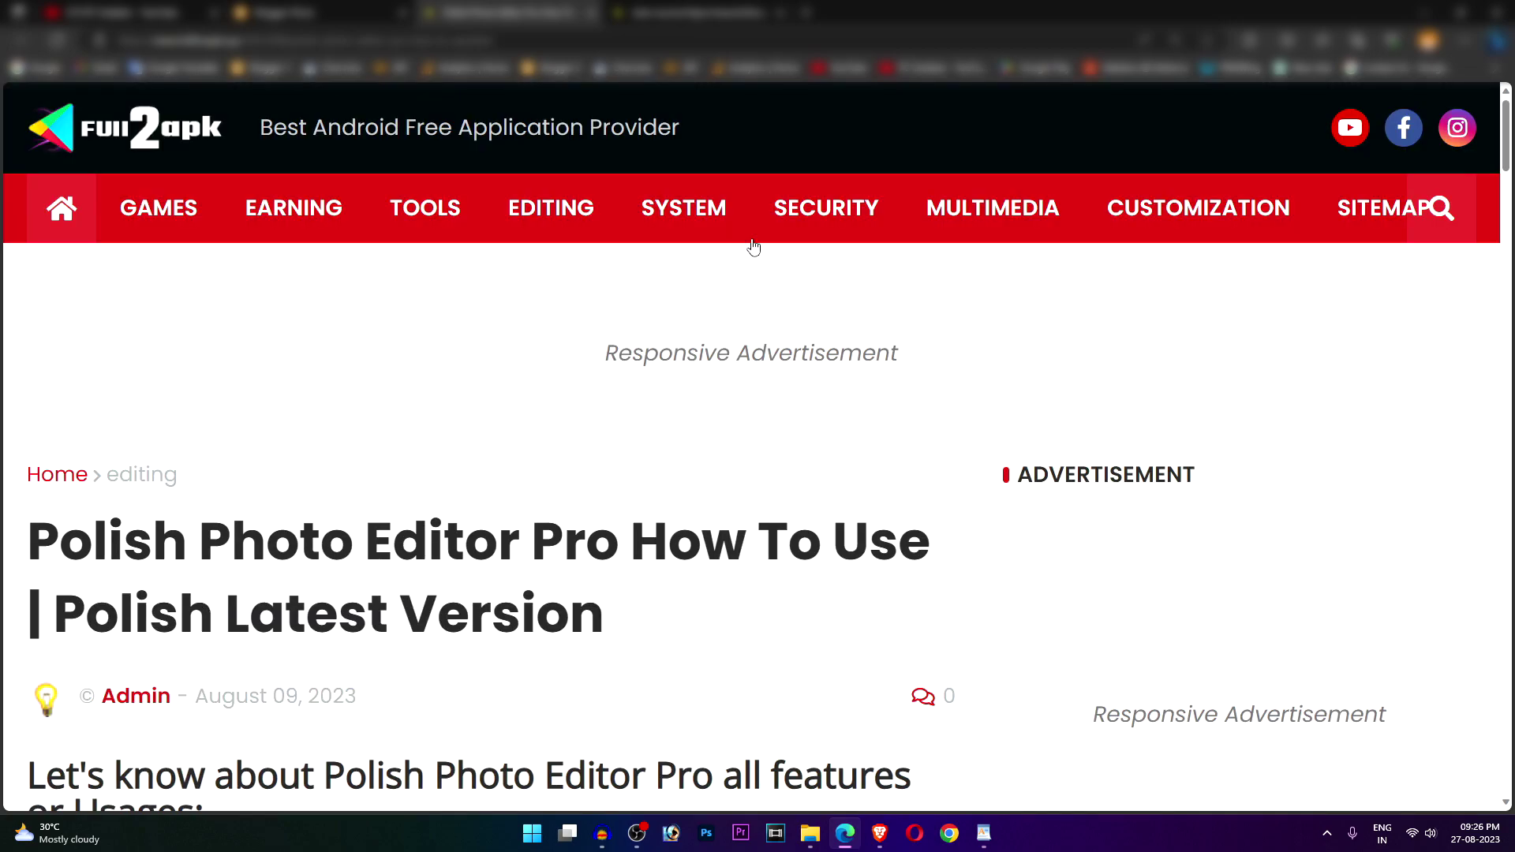
click(710, 13)
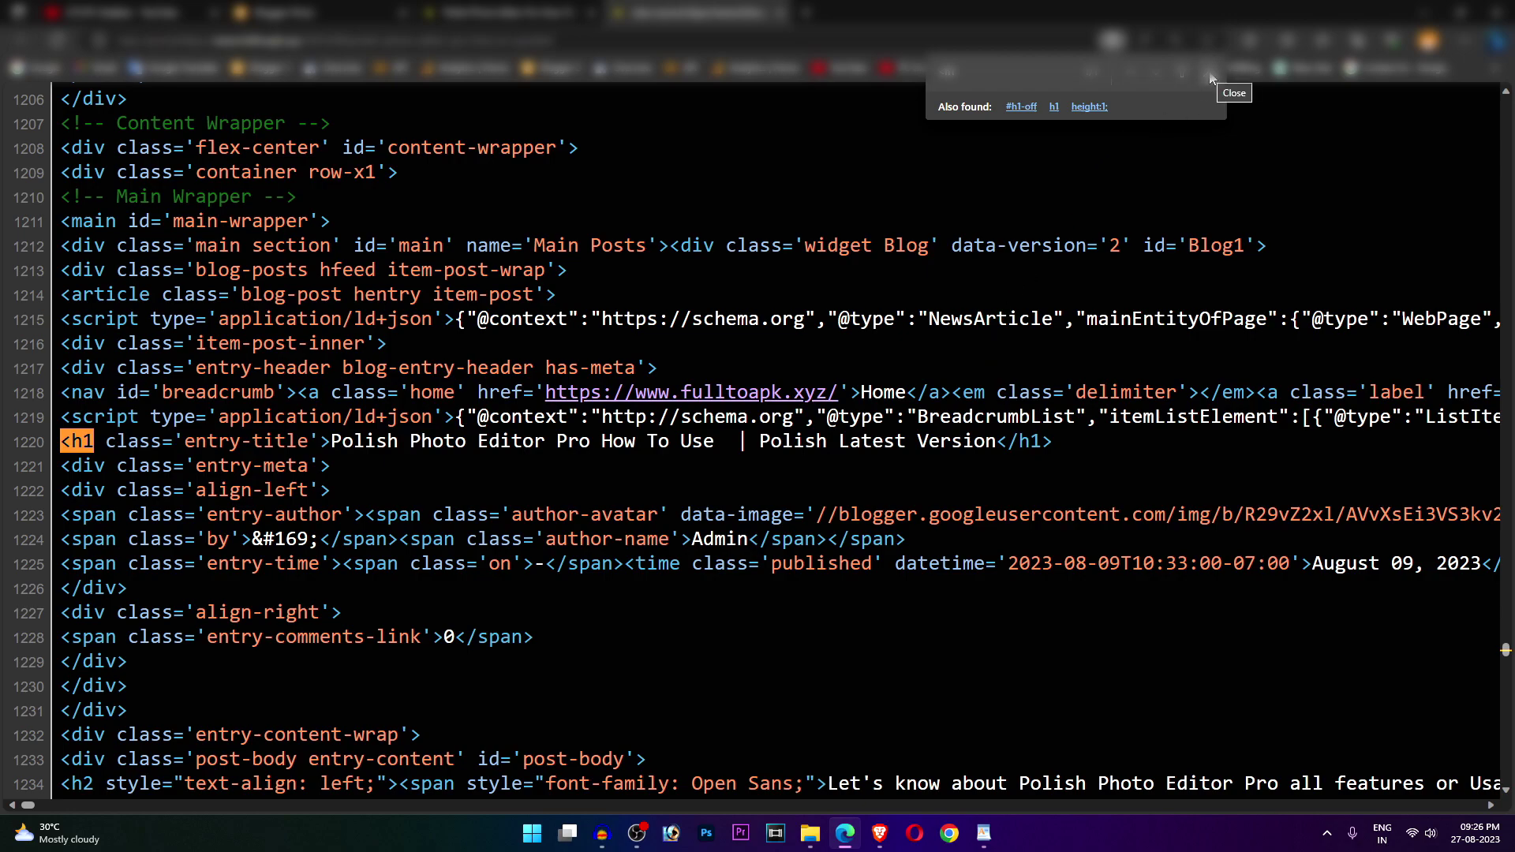
Reopen the Polish Photo Editor Pro post in the editor and highlight its first heading and the keyword "Polish Photo Editor" within it
click(315, 13)
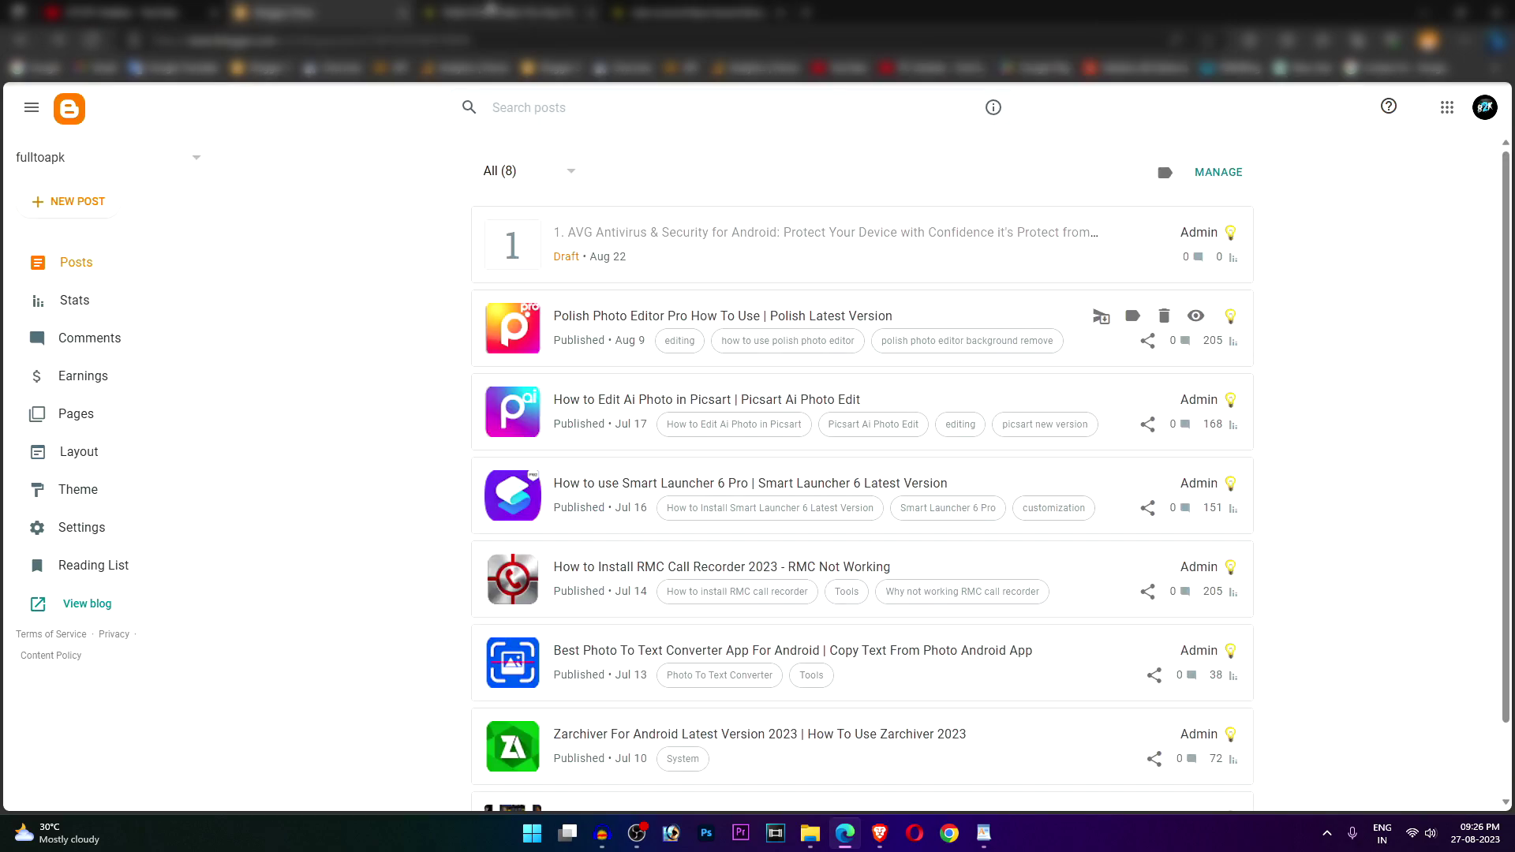
click(609, 328)
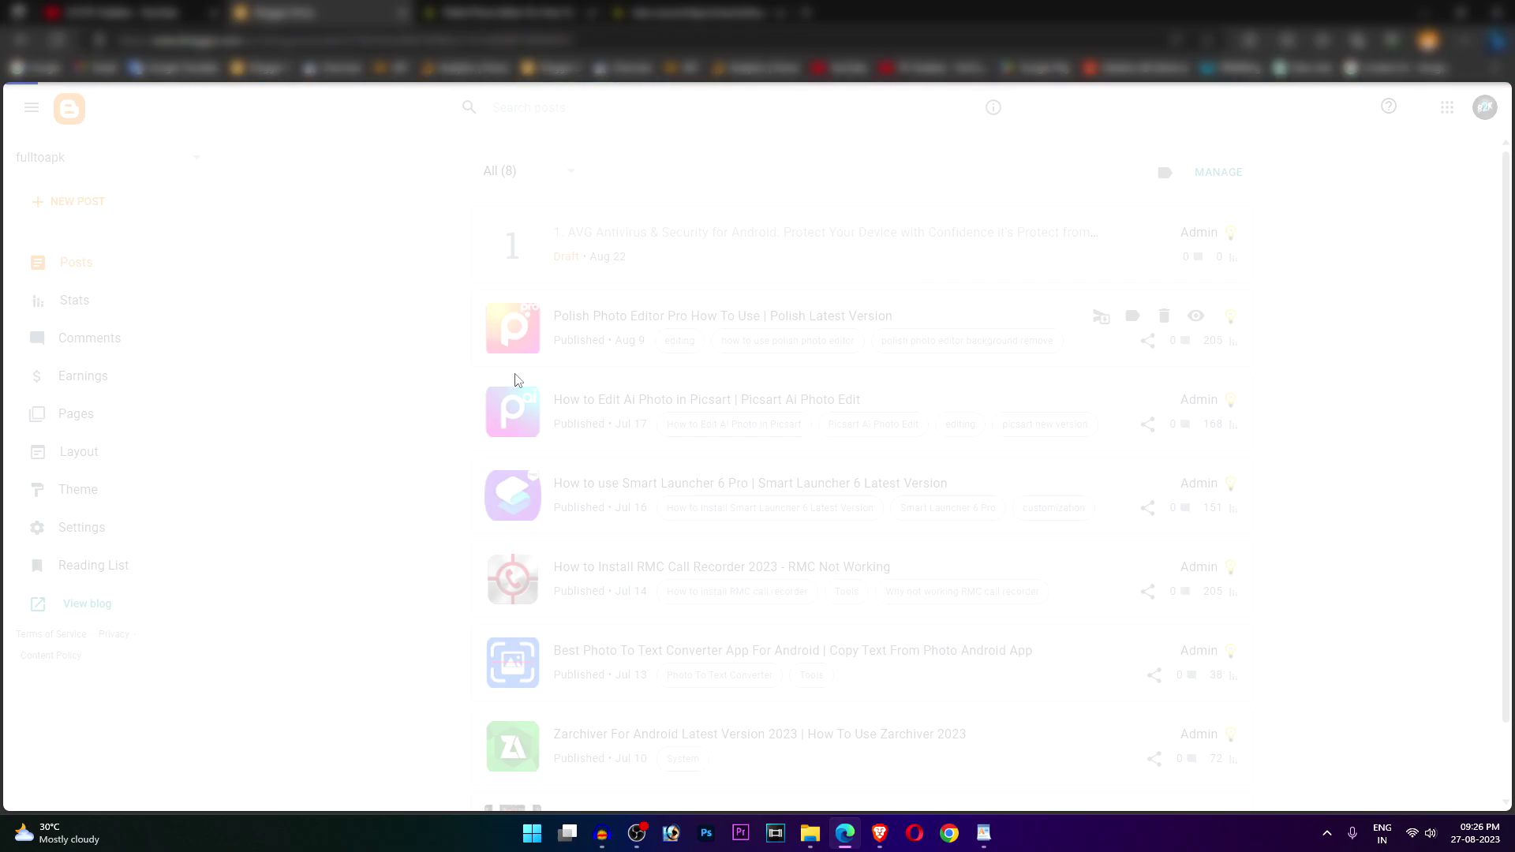
drag(482, 318, 386, 281)
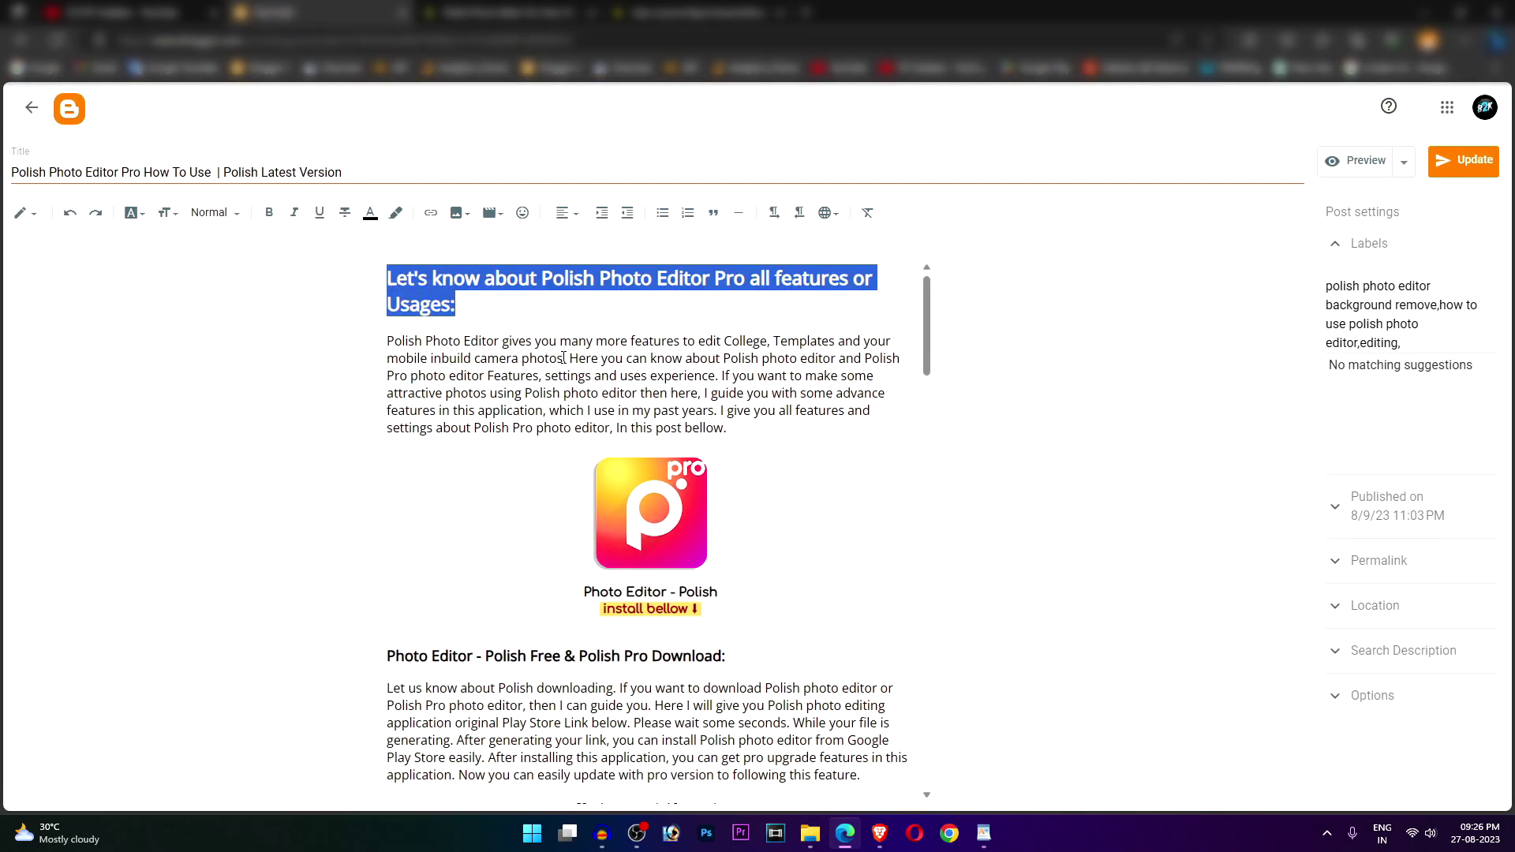
click(456, 307)
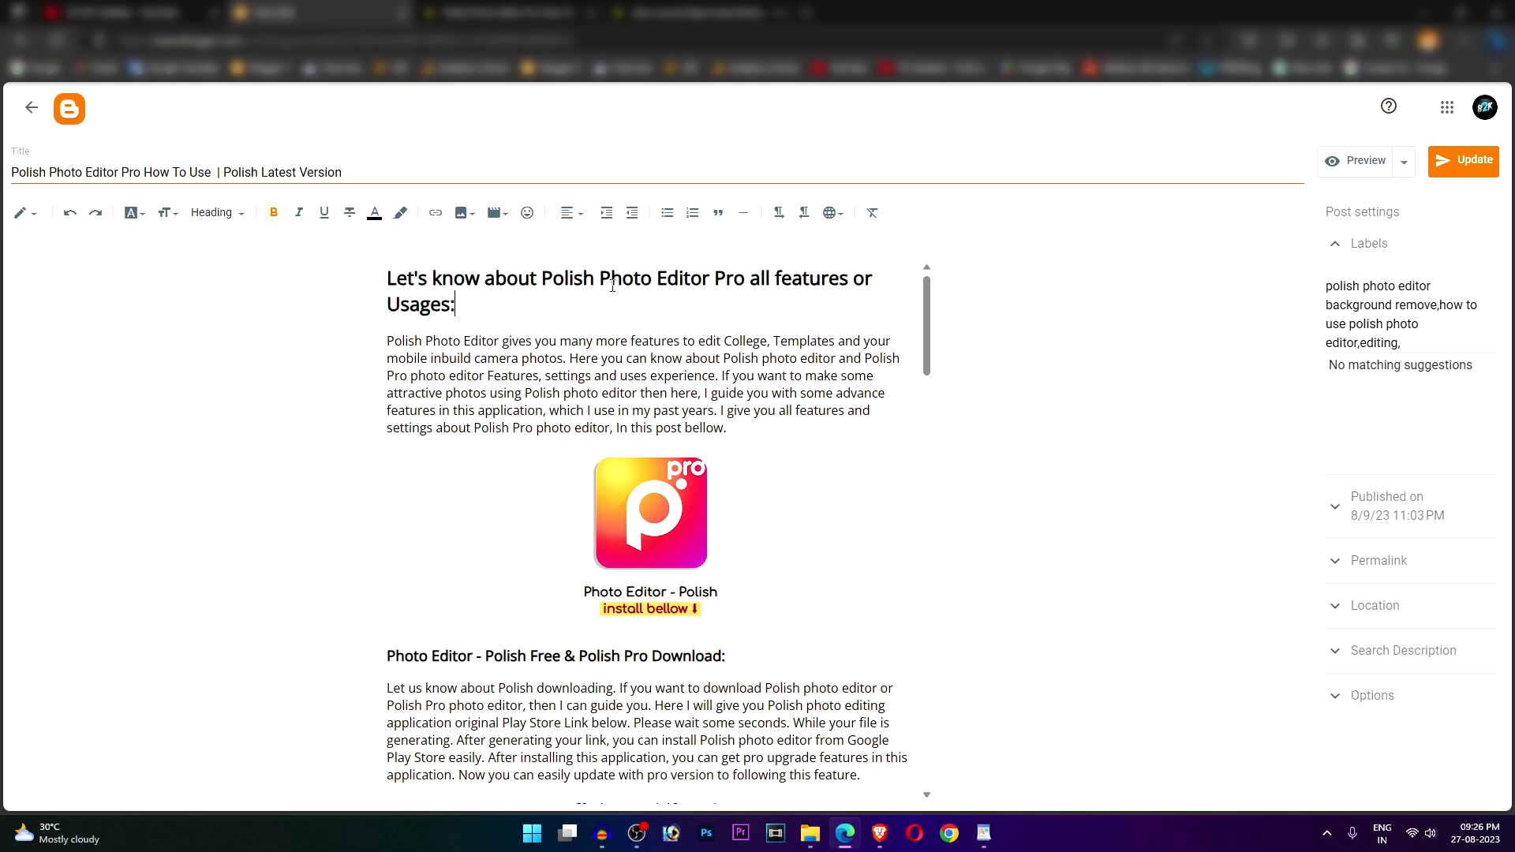
drag(543, 275, 715, 277)
click(558, 284)
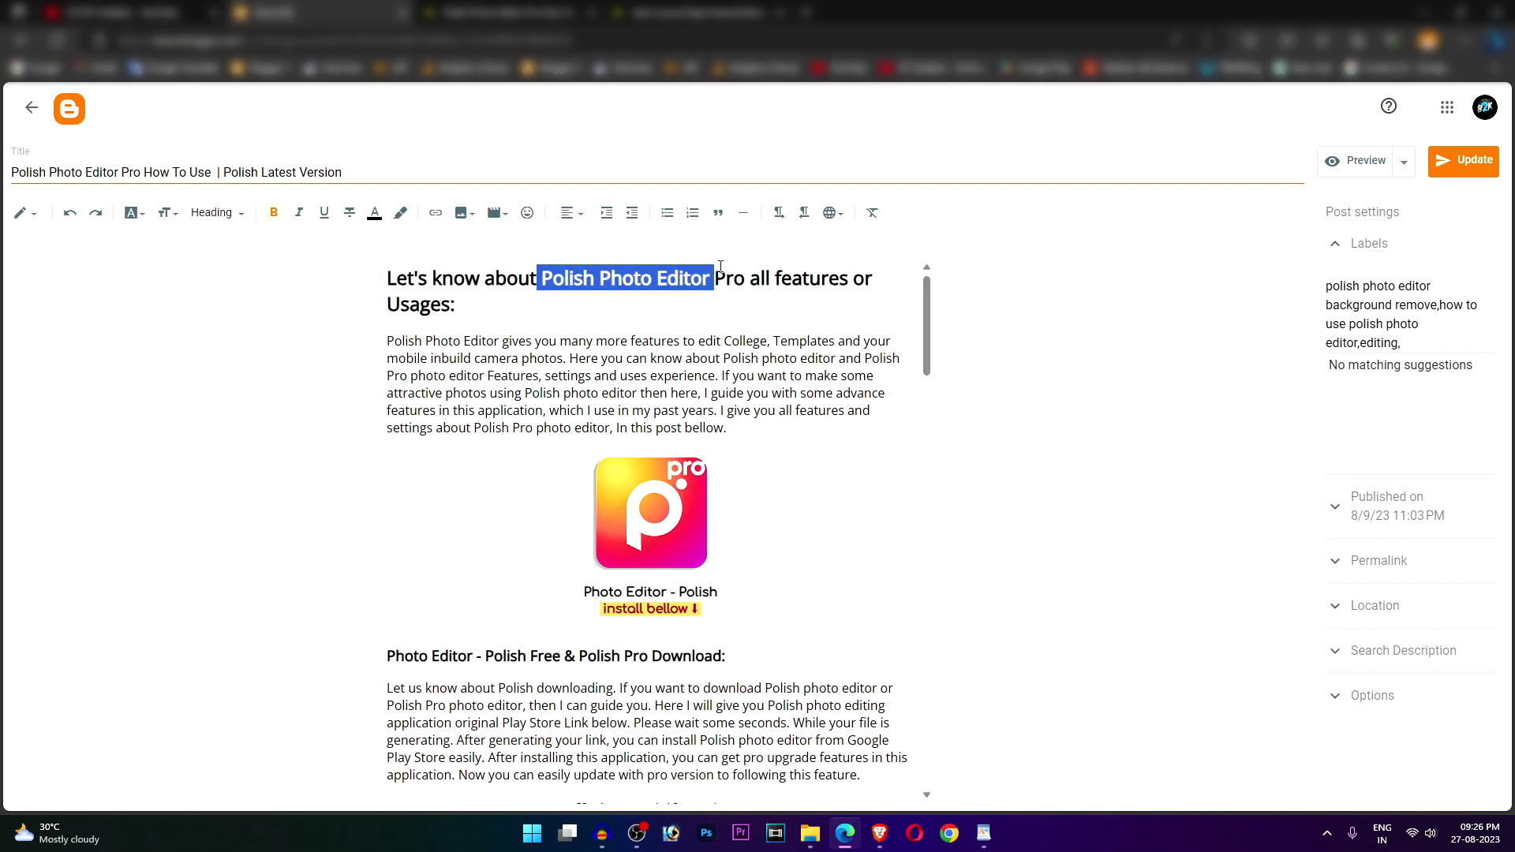
Highlight "Polish Photo Editor Pro" in the post's first heading and examine the content below it in the editor
click(703, 277)
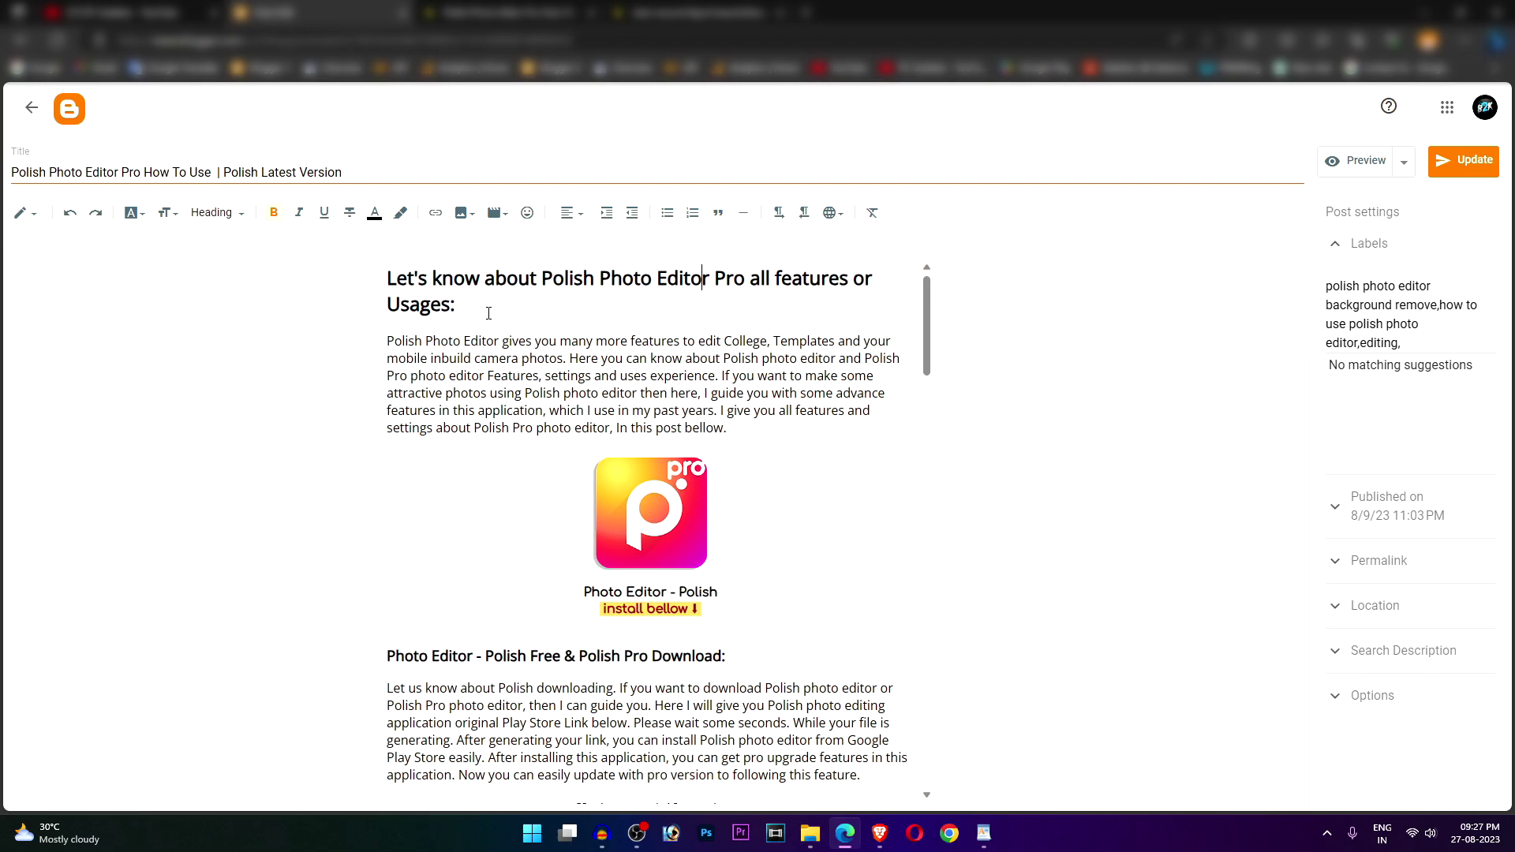
drag(544, 277, 736, 278)
click(651, 278)
scroll(545, 446, down, 1)
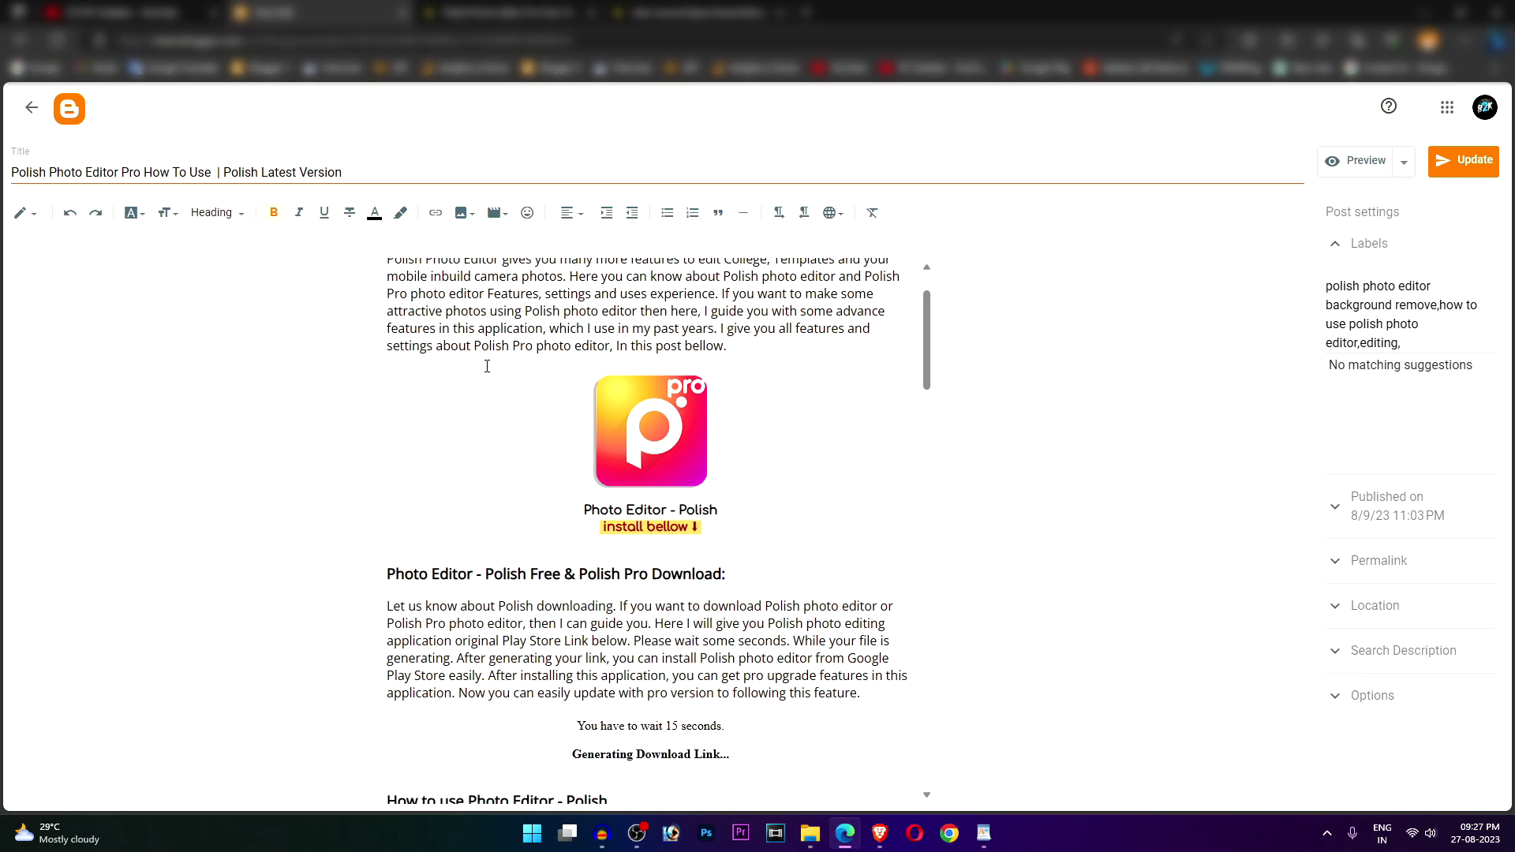
scroll(656, 502, down, 1)
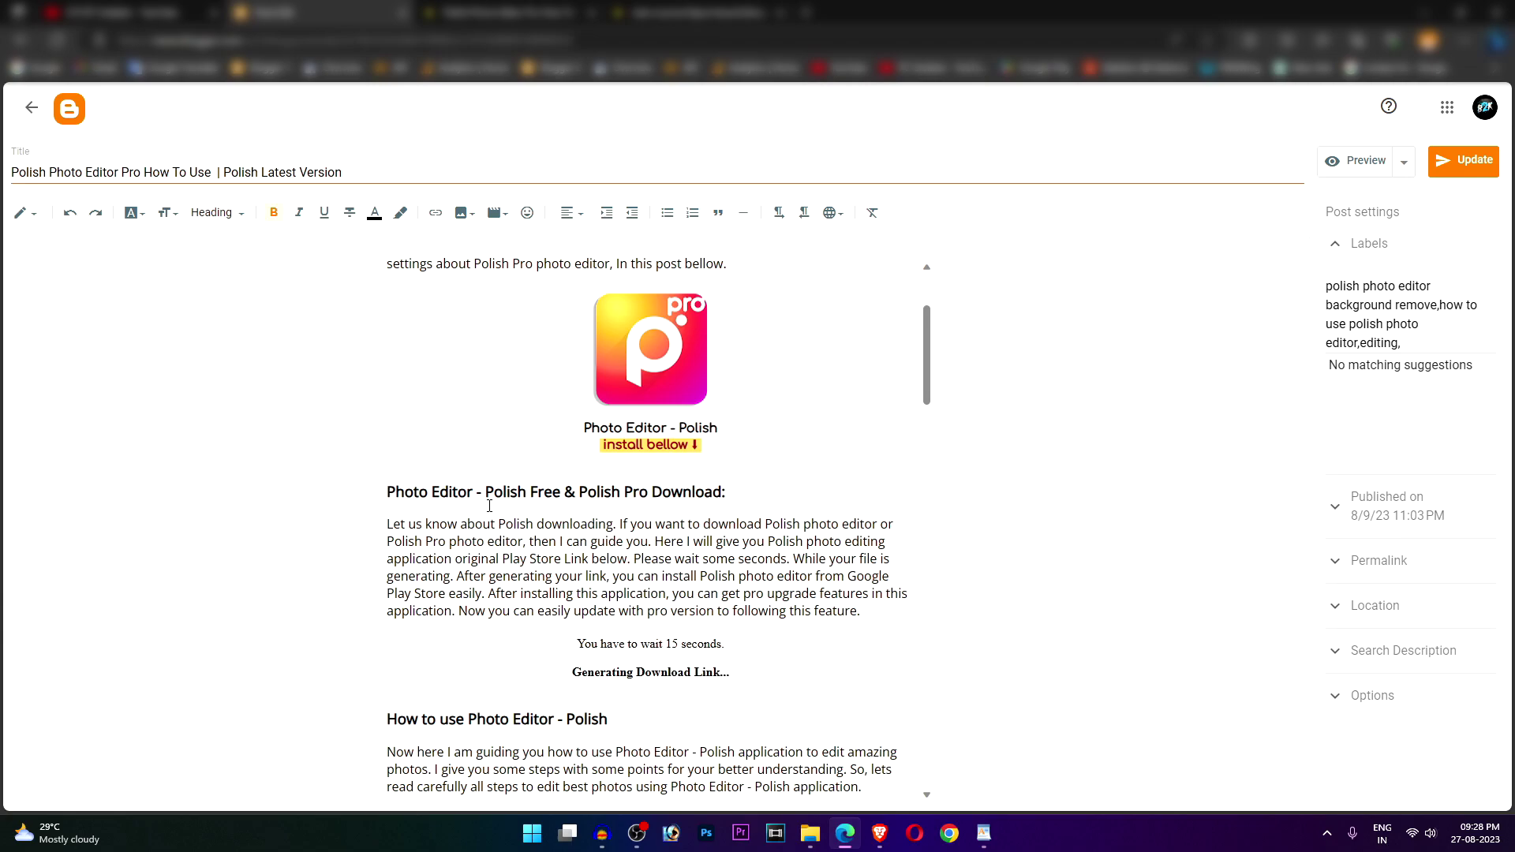
scroll(489, 506, up, 2)
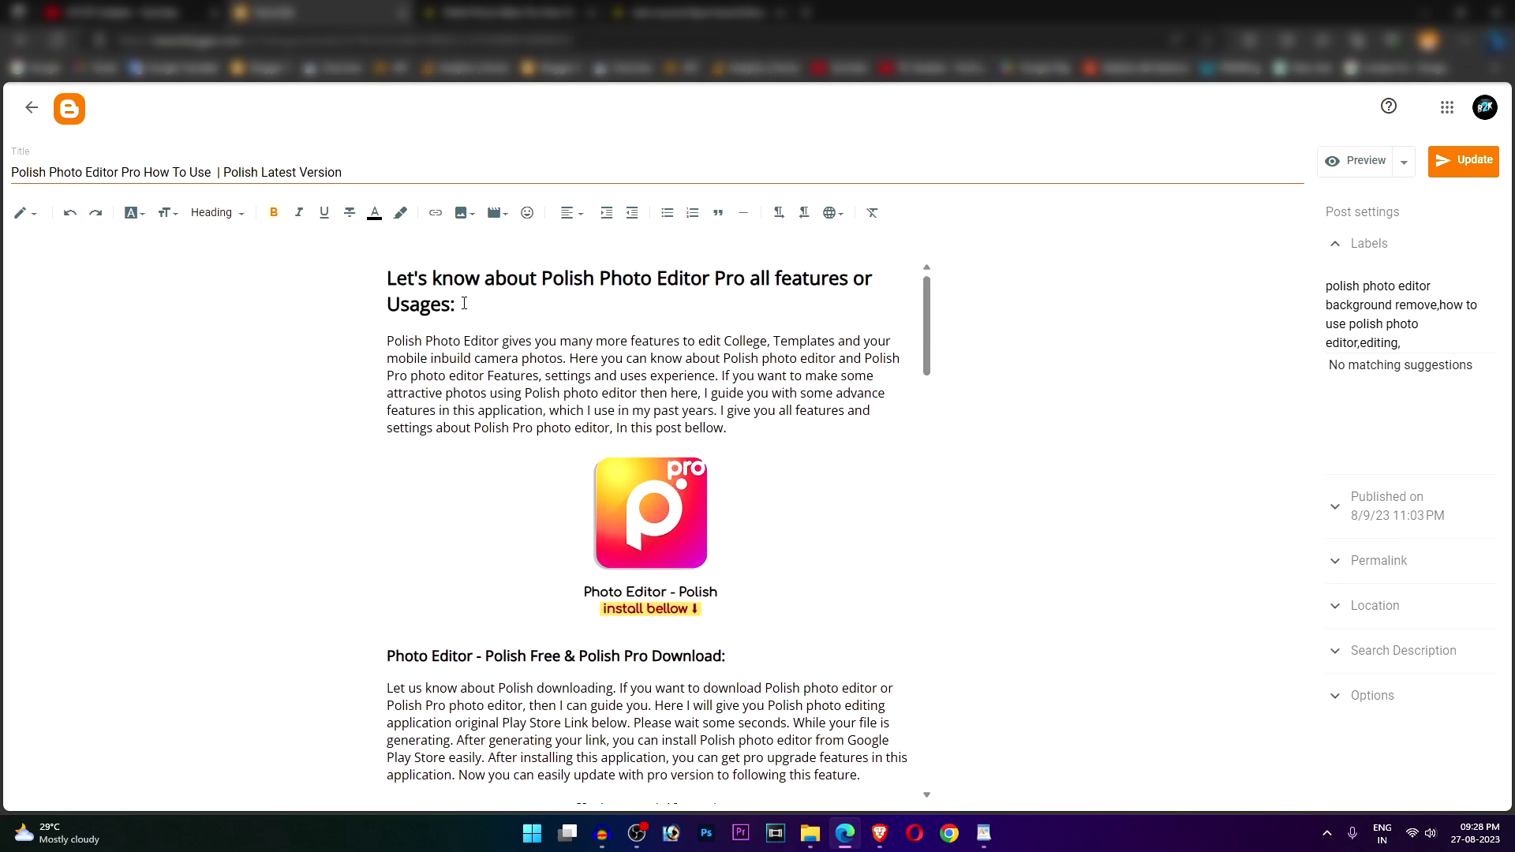
Highlight the whole first heading, check the style of the "Polish Free & Polish Pro Download" heading and view the page source
drag(464, 304, 386, 285)
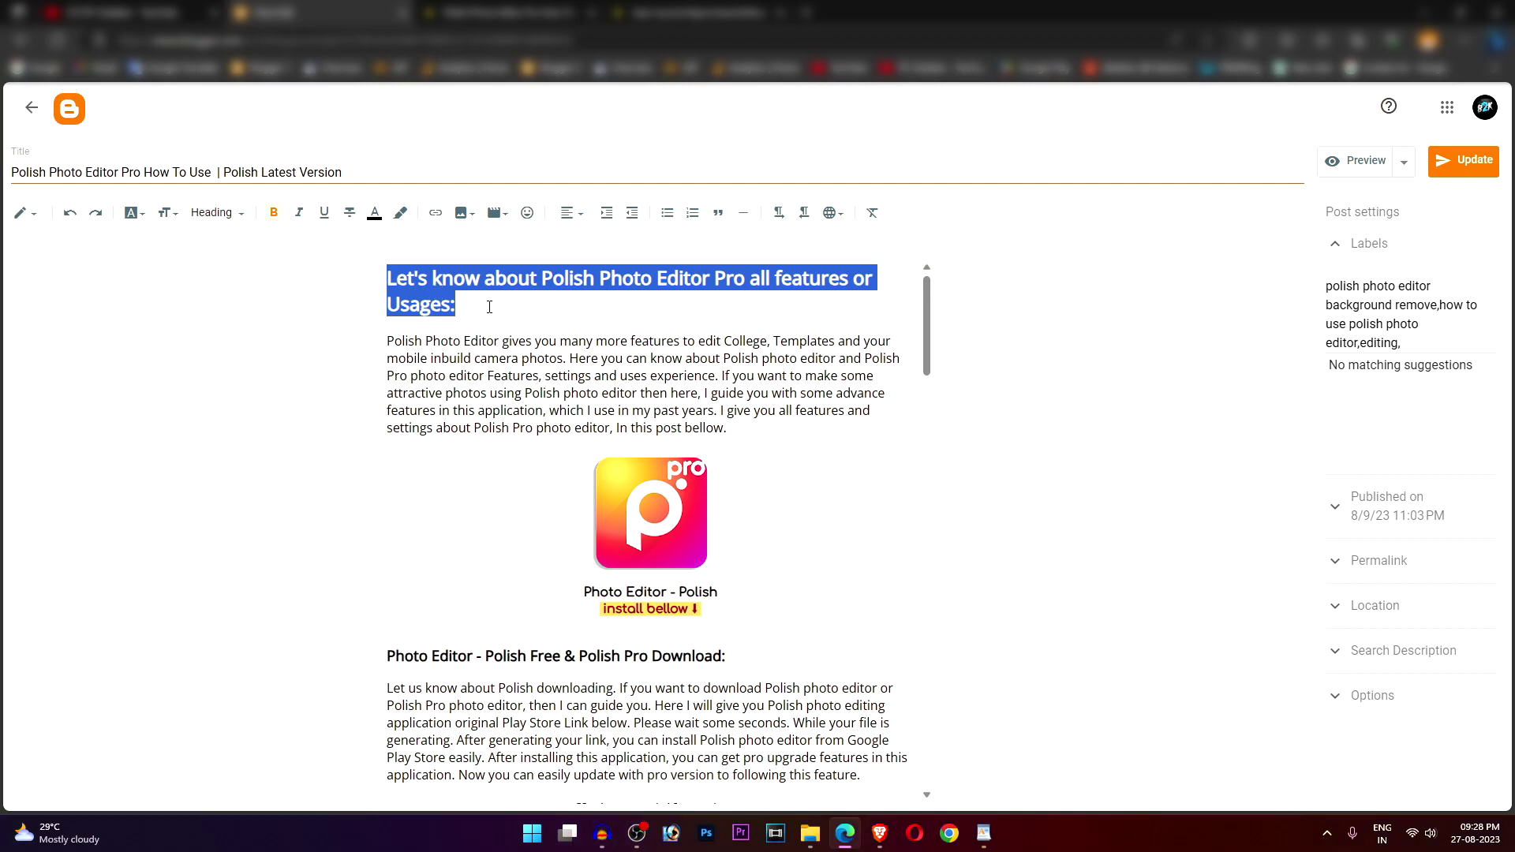
scroll(420, 447, down, 1)
click(469, 570)
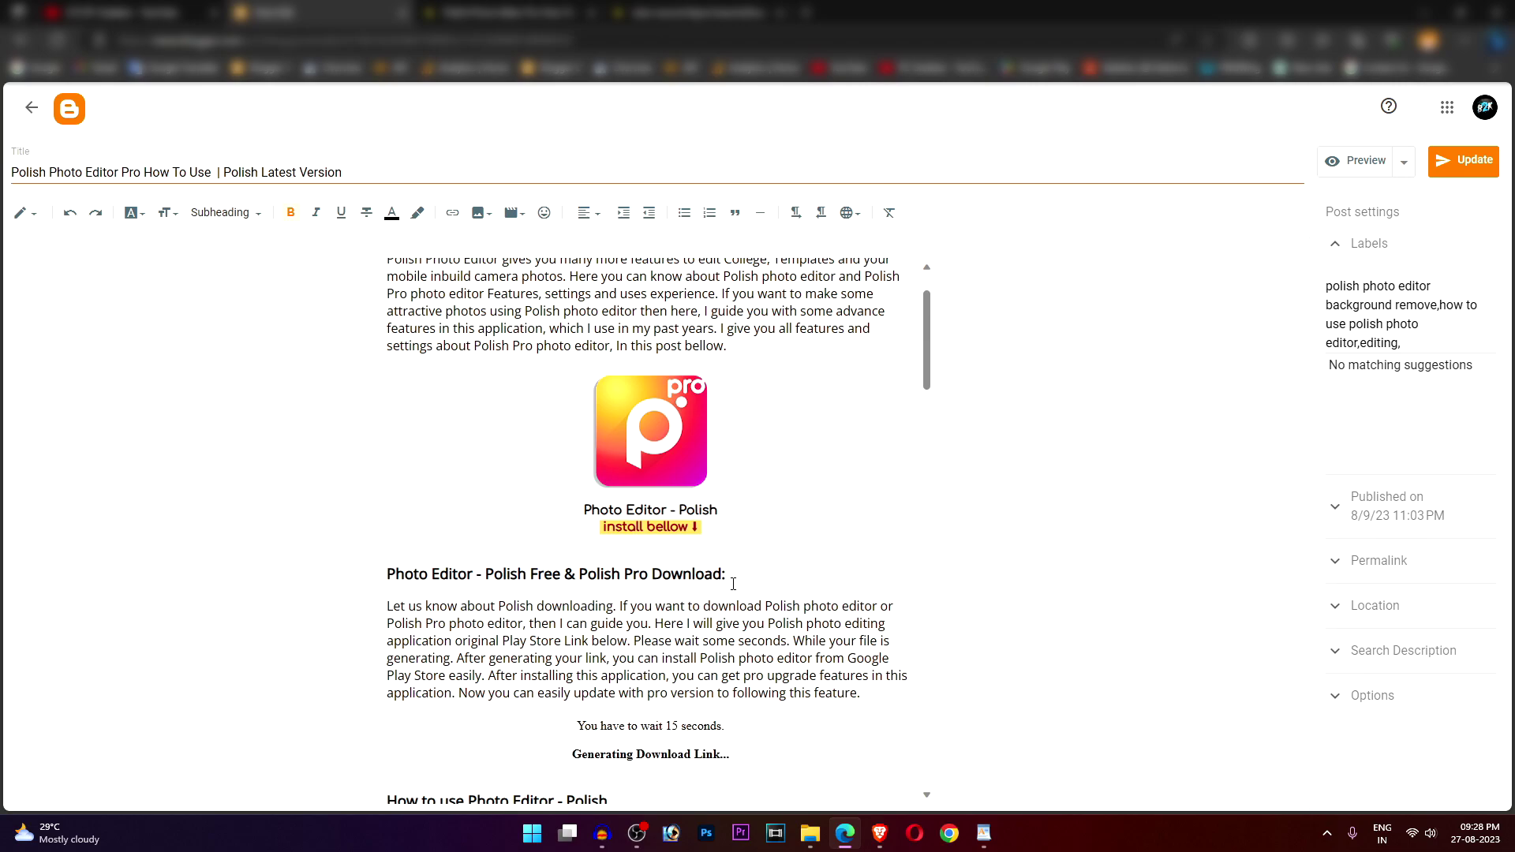
click(753, 9)
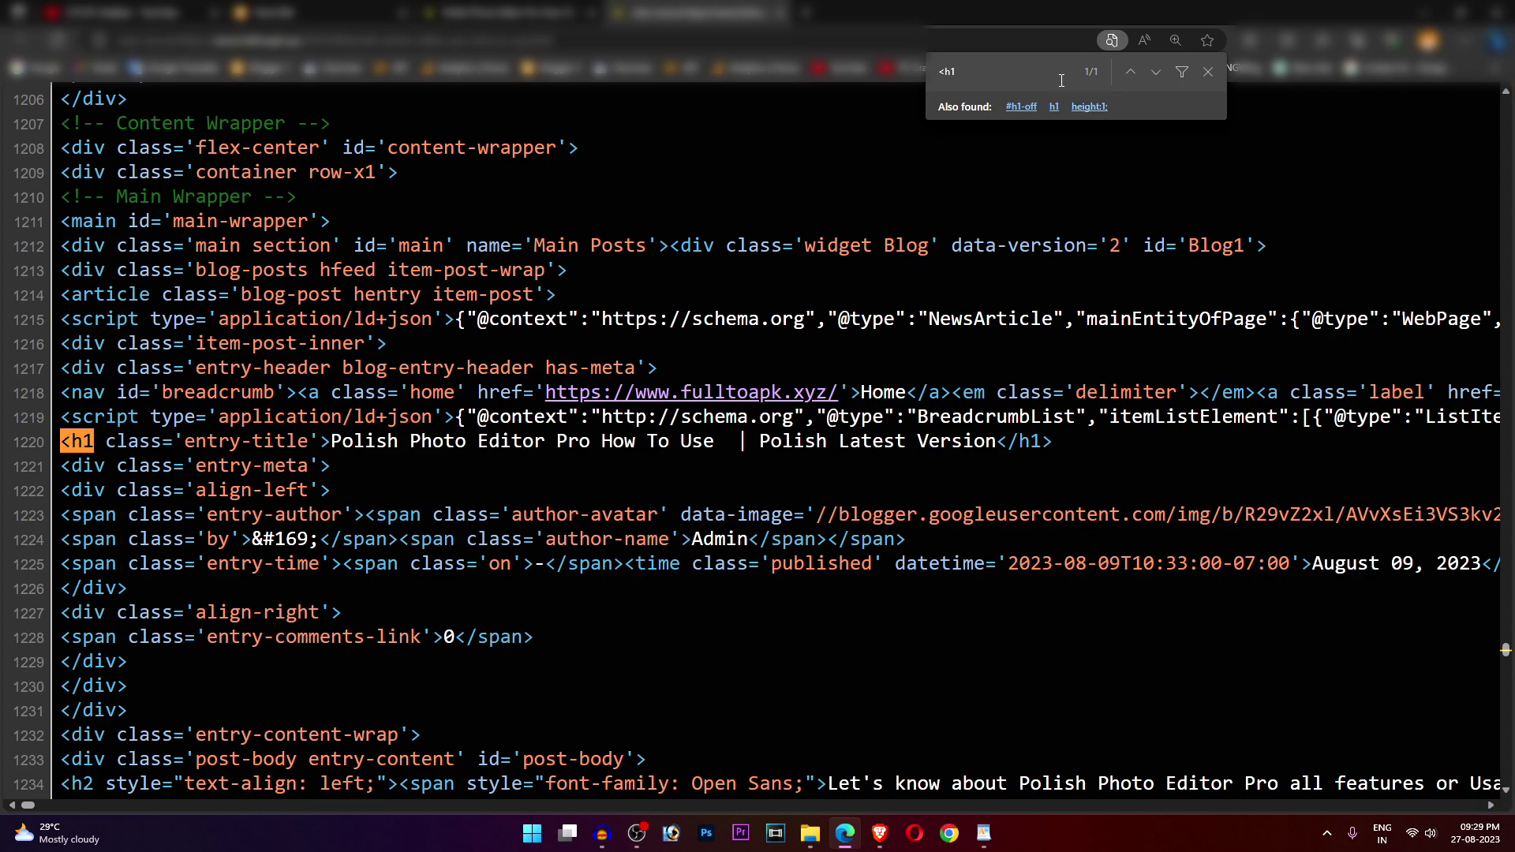
key(ctrl+2)
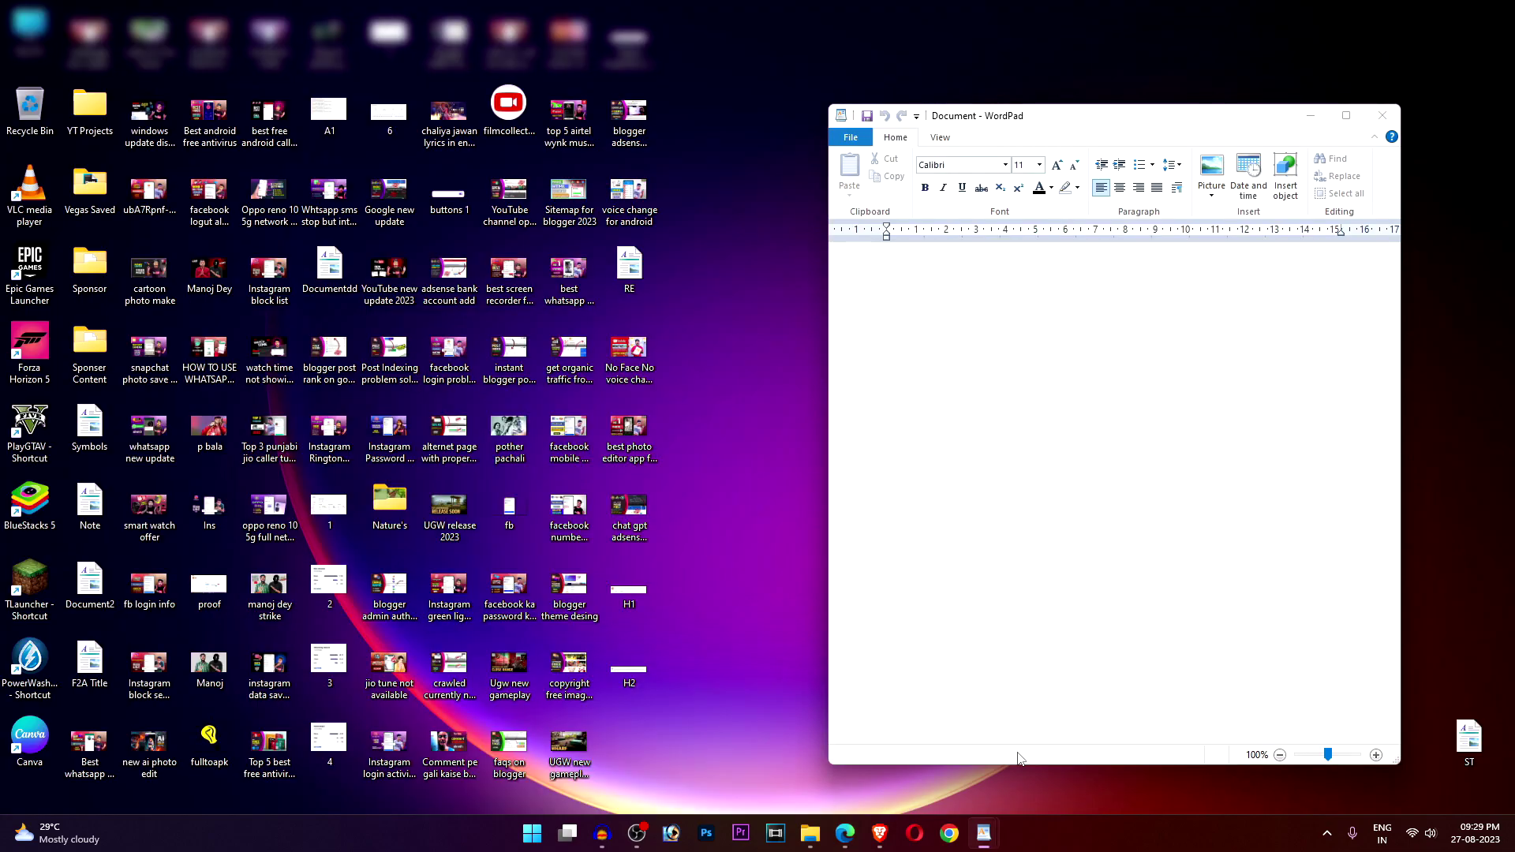
Zoom the blank WordPad document to 130% and list H1, H2, H3, H4, H5 and H6 on separate lines
click(1016, 756)
scroll(983, 309, up, 4)
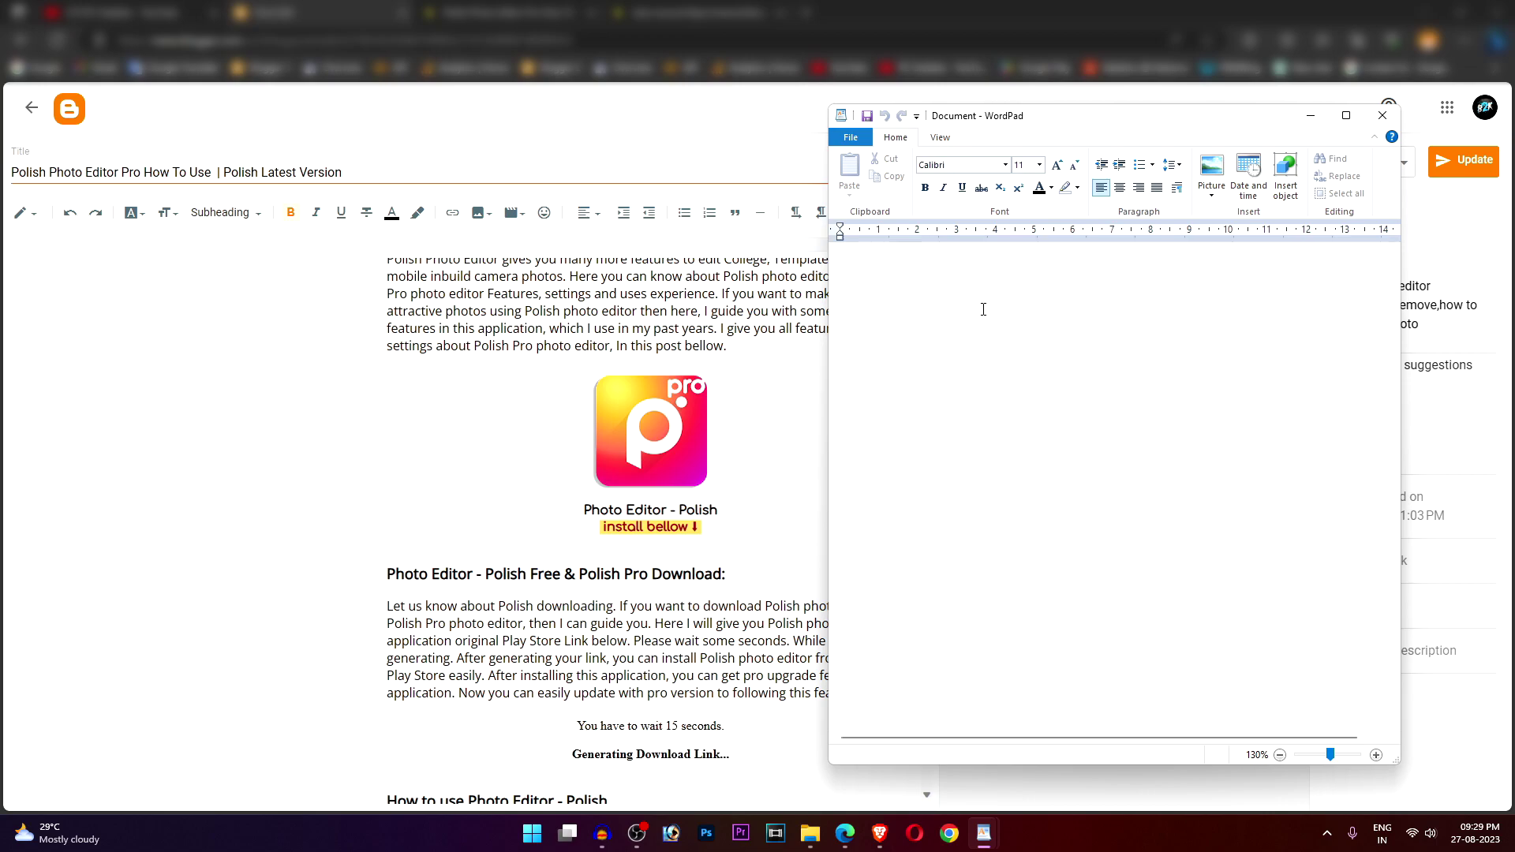
text(Ha)
key(Return)
text(H2 H3 H)
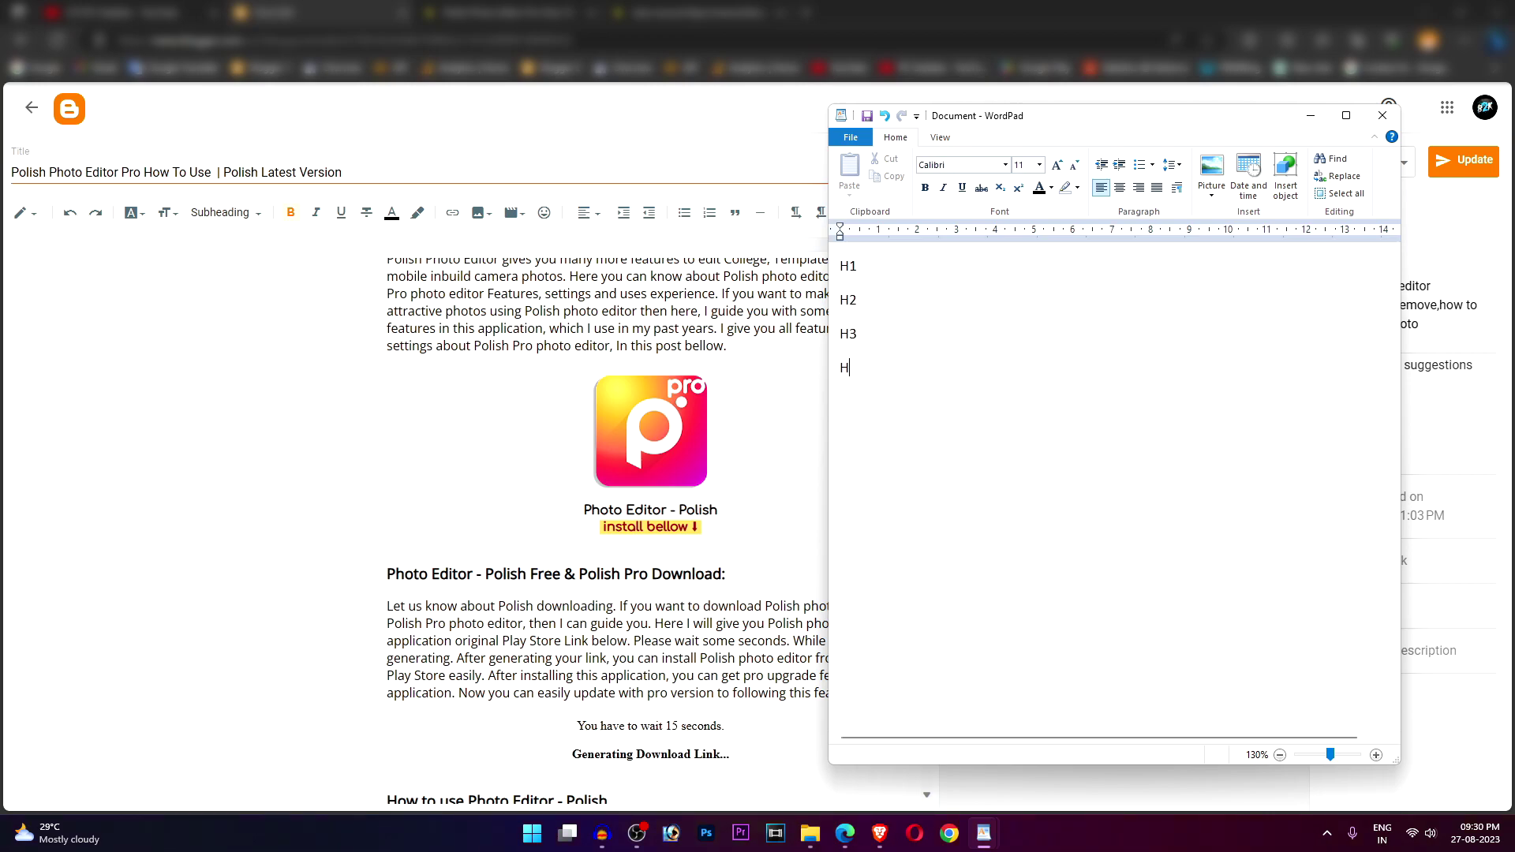
text(4 H)
text(5 )
text(H6)
Add "-1" after H1 and a dash after H2 in the WordPad list
drag(870, 272, 834, 277)
click(890, 276)
text(-1 H2)
text( -)
Highlight the lower entries of the WordPad list, the upper ones and the H1 line
drag(883, 448, 834, 324)
click(885, 456)
drag(893, 350, 838, 261)
click(877, 371)
triple_click(902, 273)
click(890, 270)
Check the paragraph style of the first heading in the Blogger post editor and highlight that heading
scroll(580, 410, up, 1)
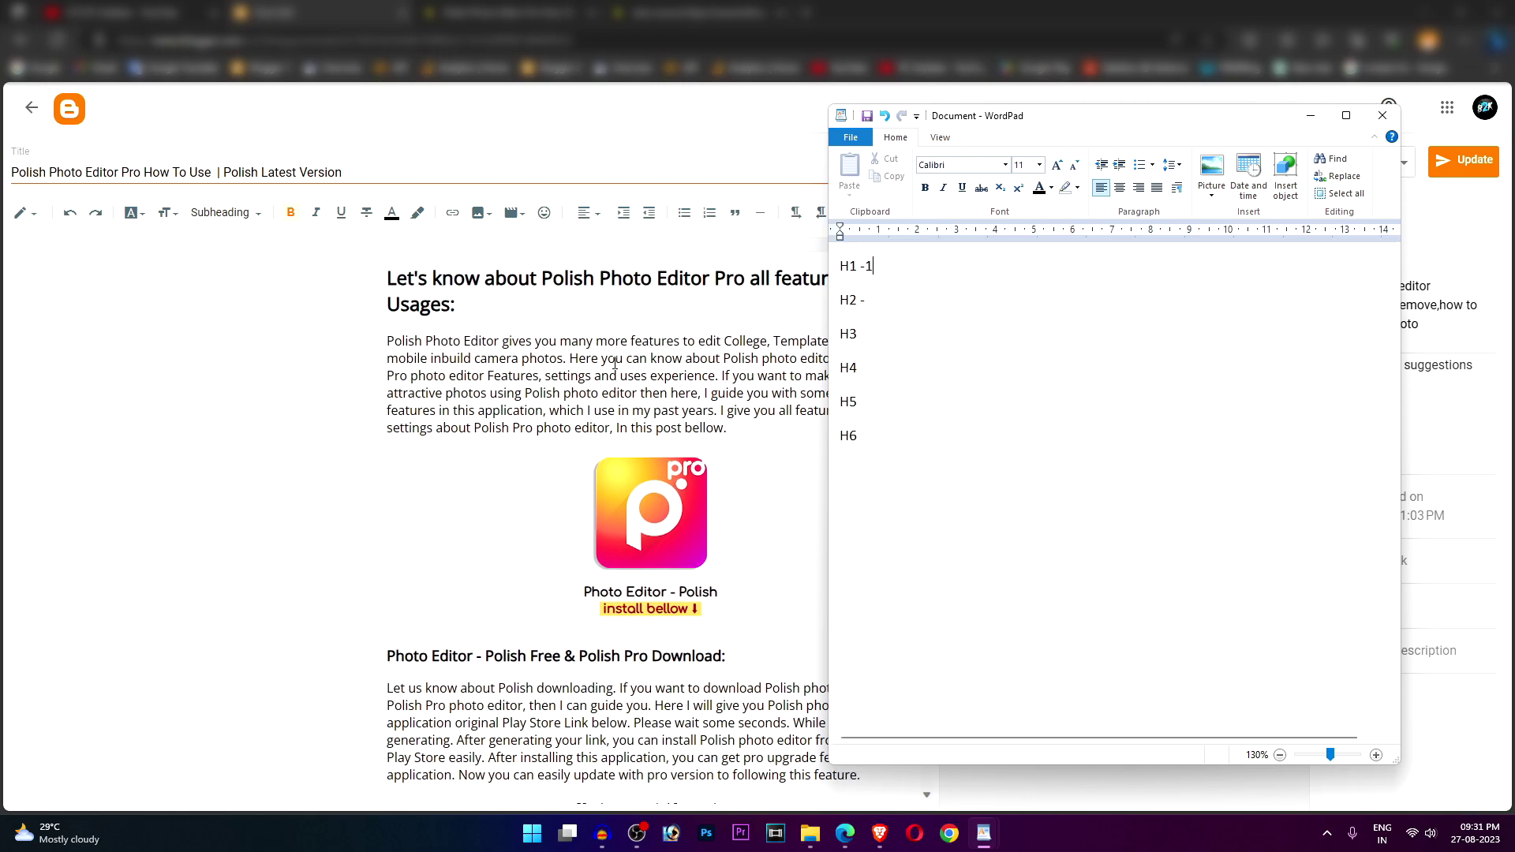
triple_click(496, 303)
click(433, 278)
triple_click(457, 303)
click(214, 212)
click(247, 294)
click(492, 307)
drag(492, 307, 364, 268)
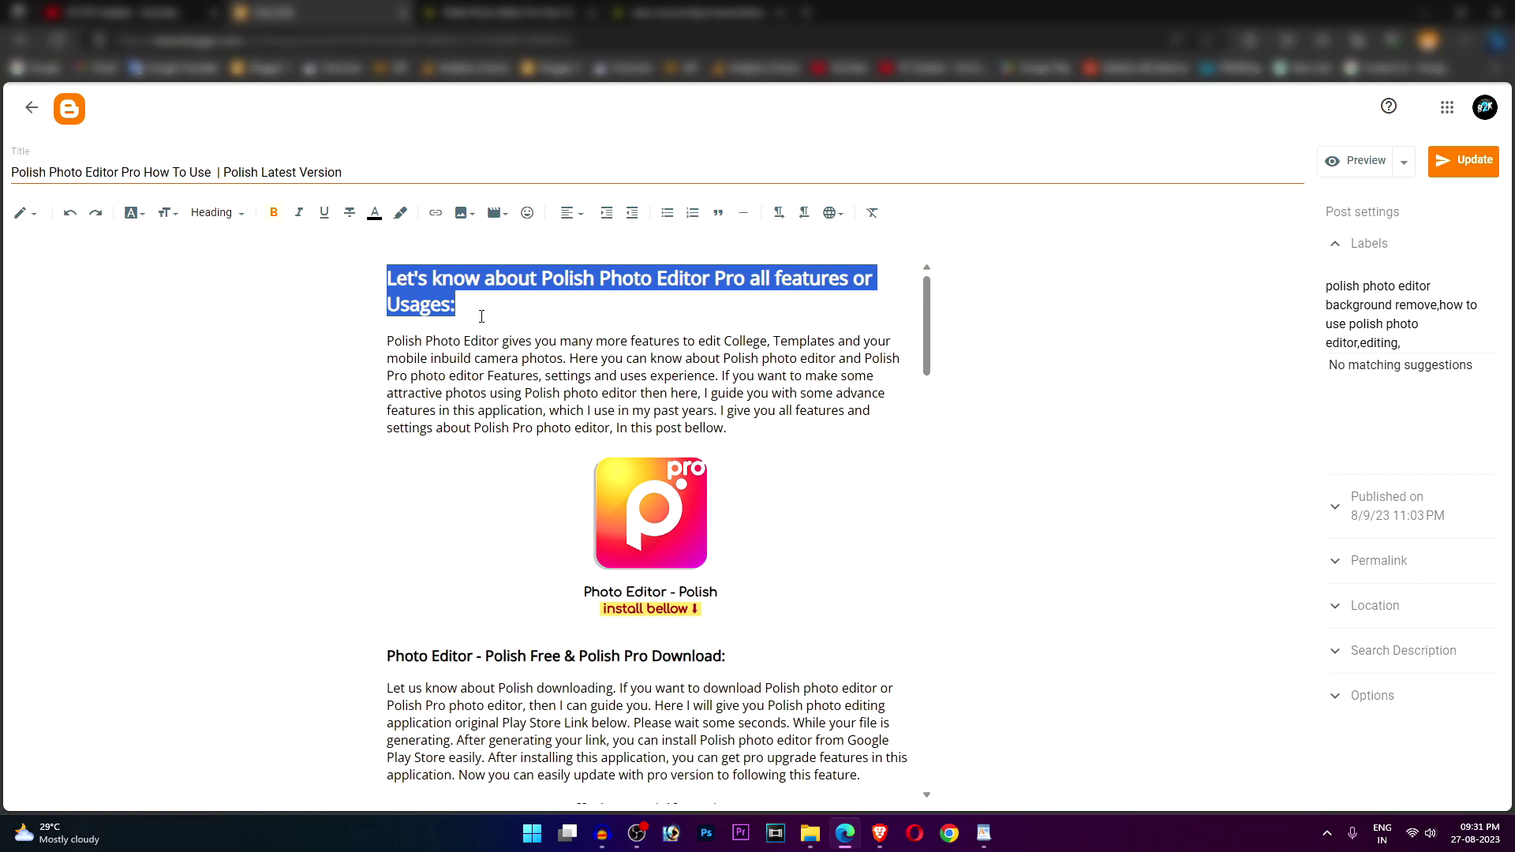
Highlight "Photo Editor - Polish Free & Polish Pro Download:" in the post and check its paragraph style
scroll(519, 385, down, 3)
drag(387, 410, 670, 411)
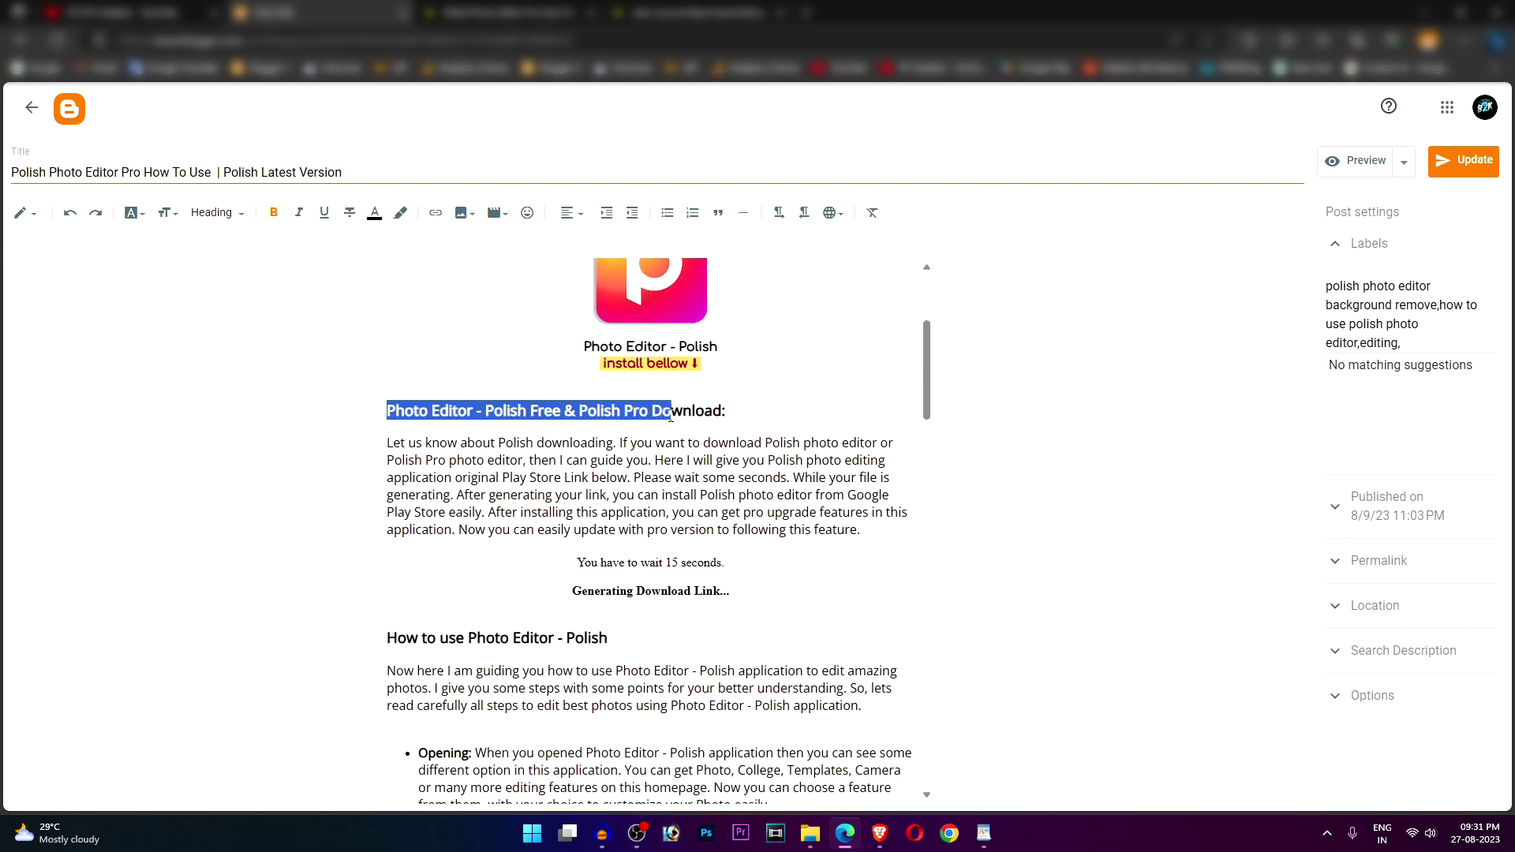
click(621, 410)
click(233, 213)
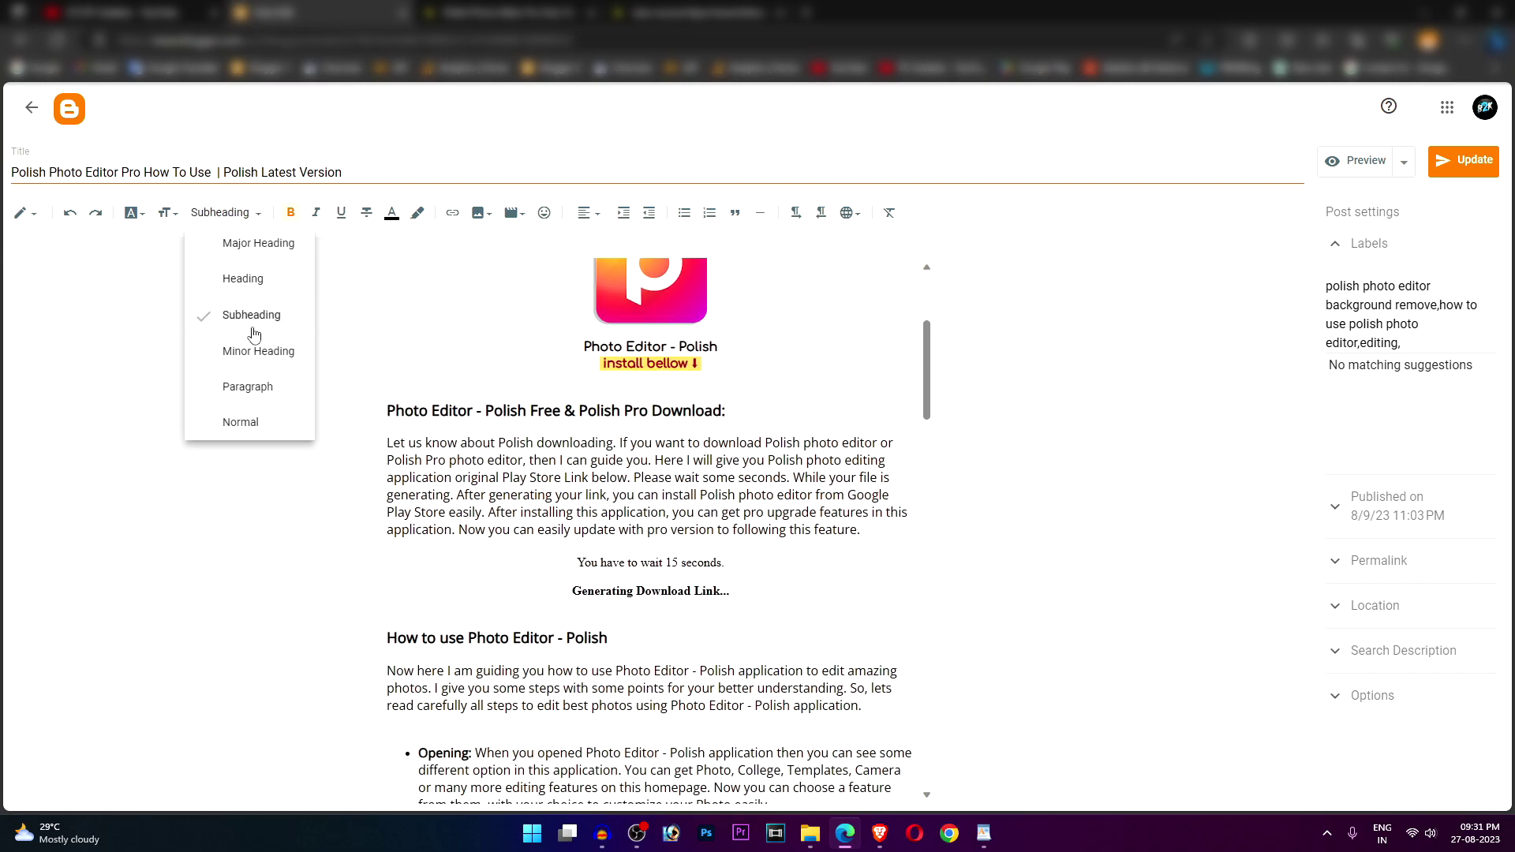
click(488, 421)
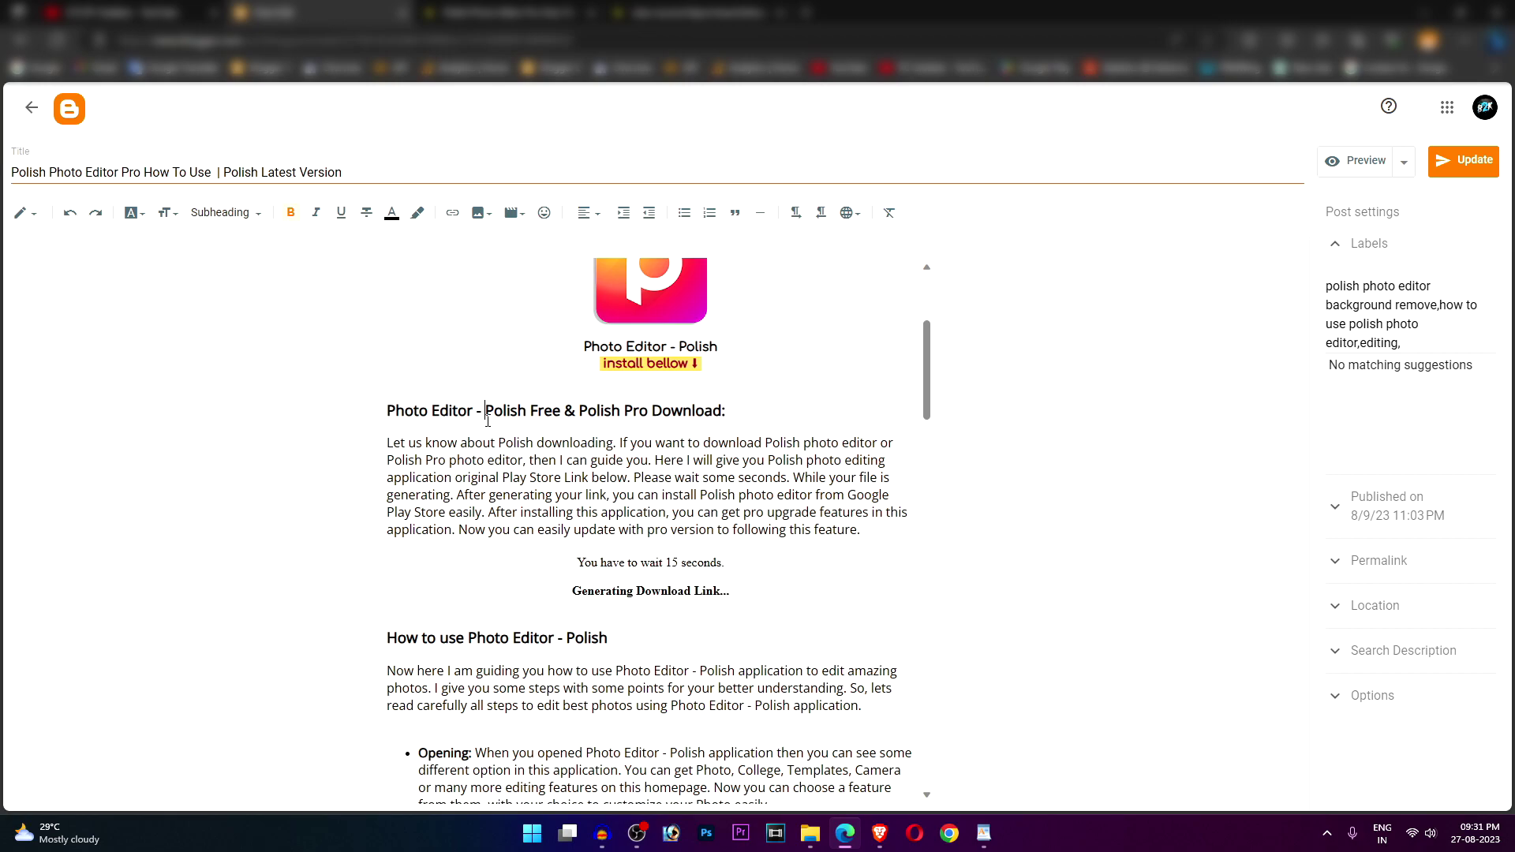
Glance at the WordPad list, search the page source for "<h2" and highlight the matching heading line
key(alt+Tab)
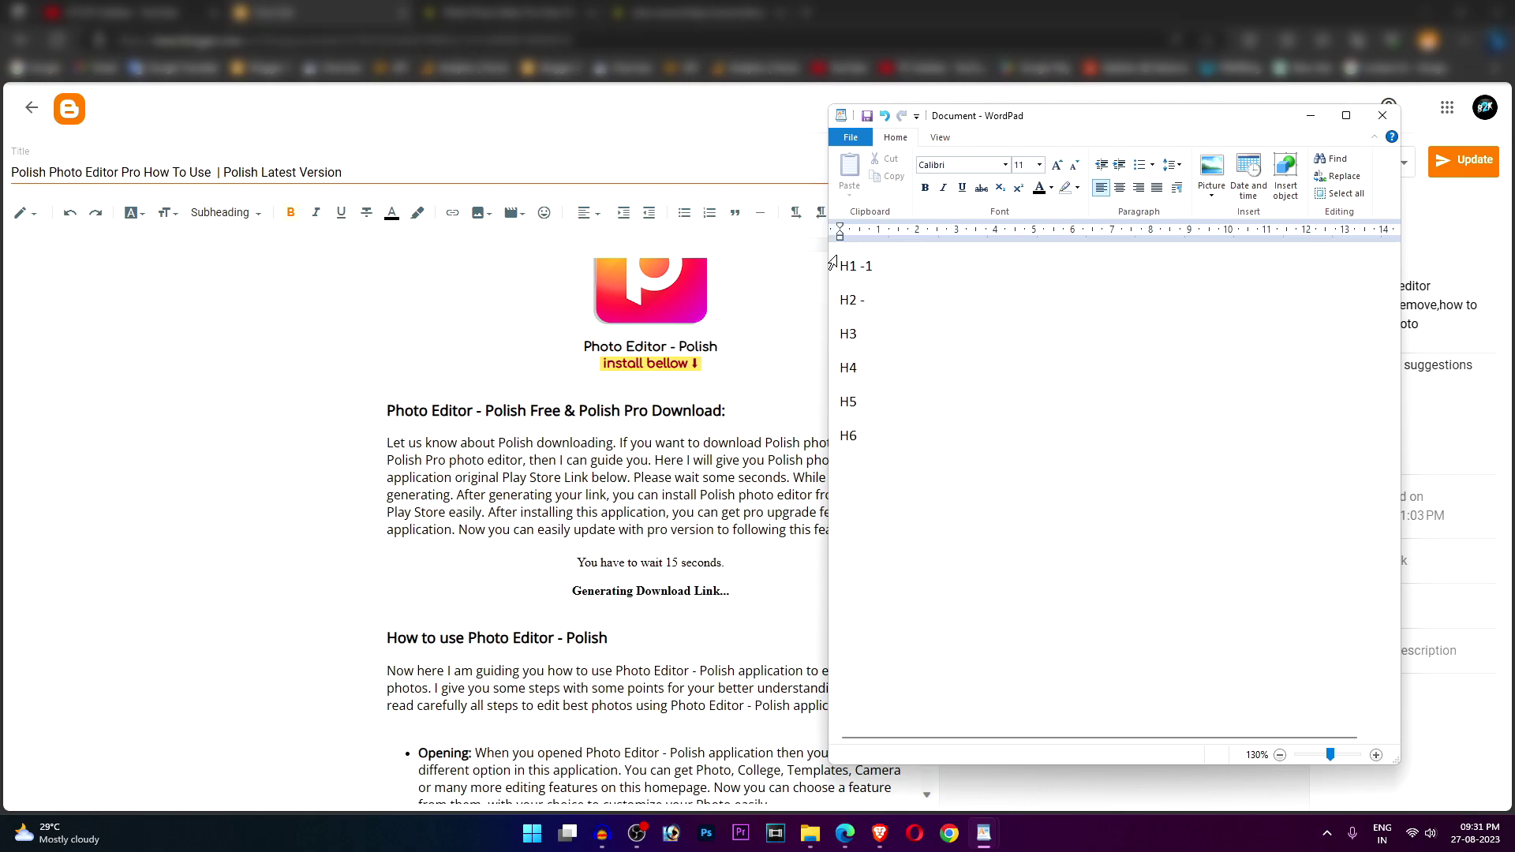
click(685, 13)
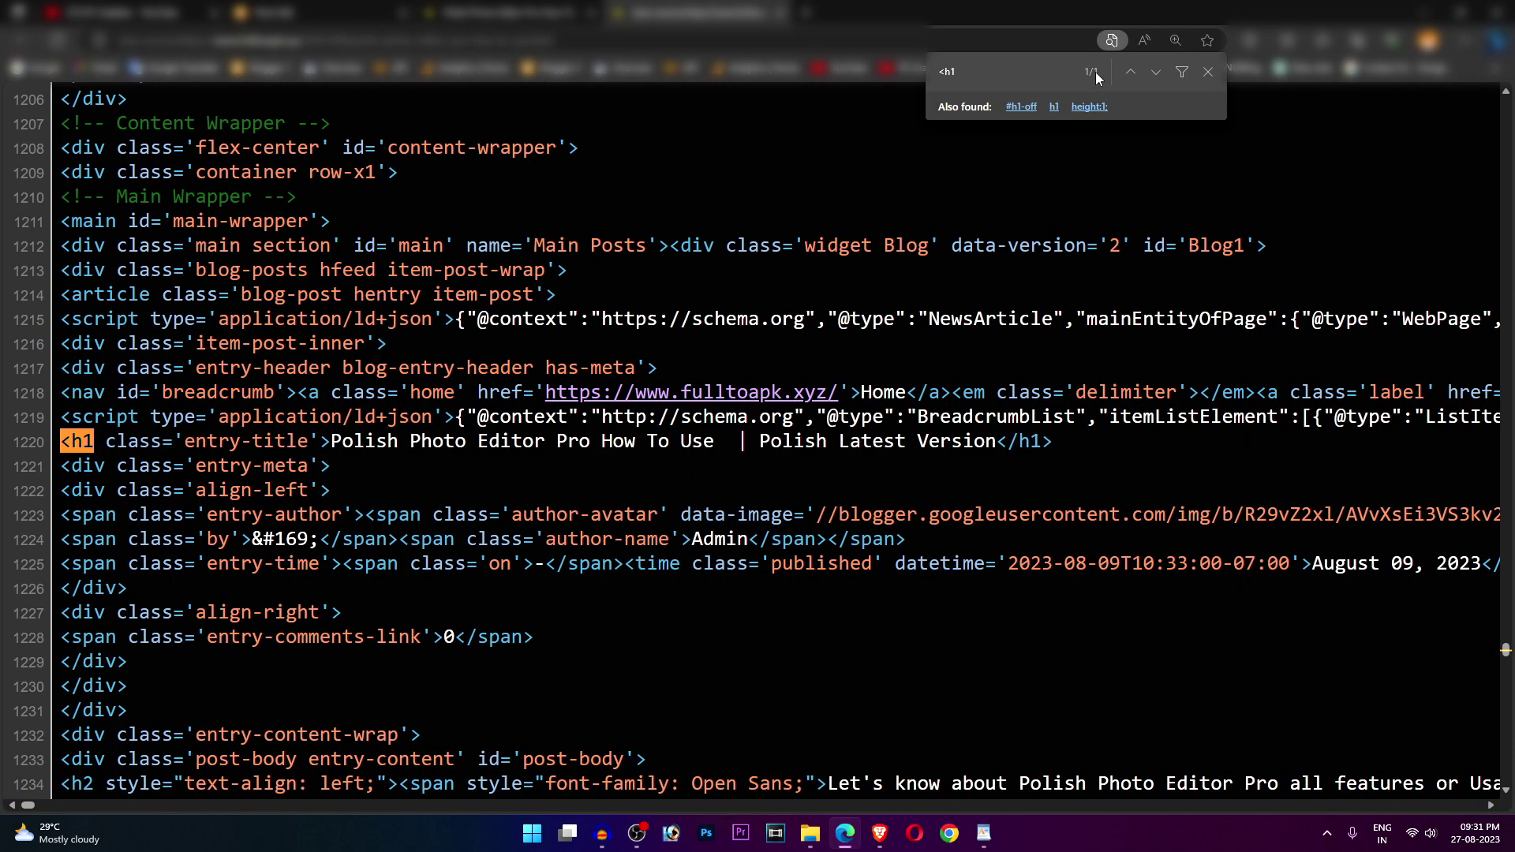
click(991, 72)
key(BackSpace)
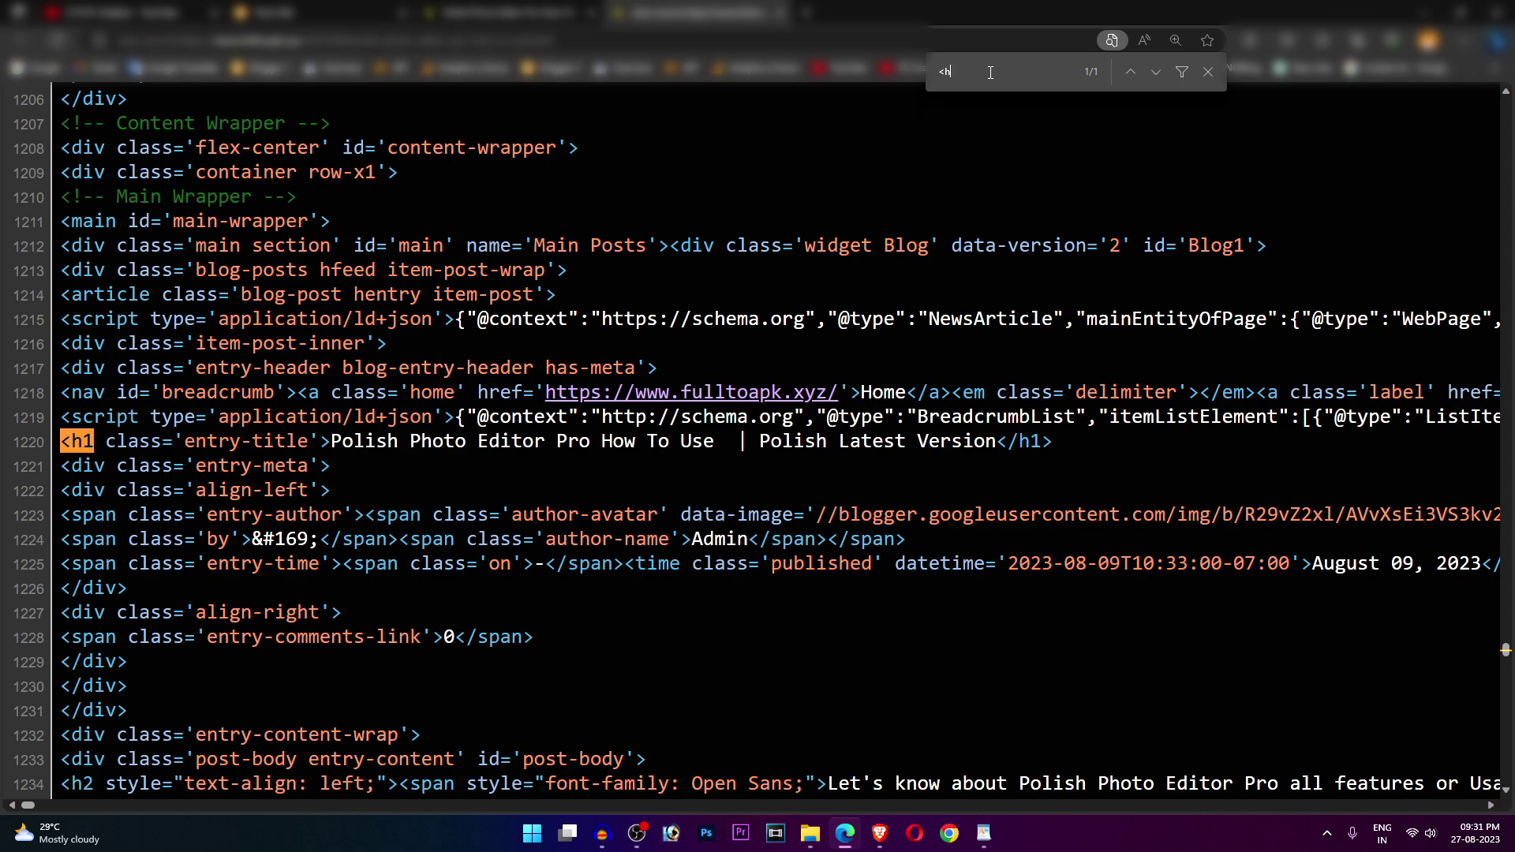
text(2)
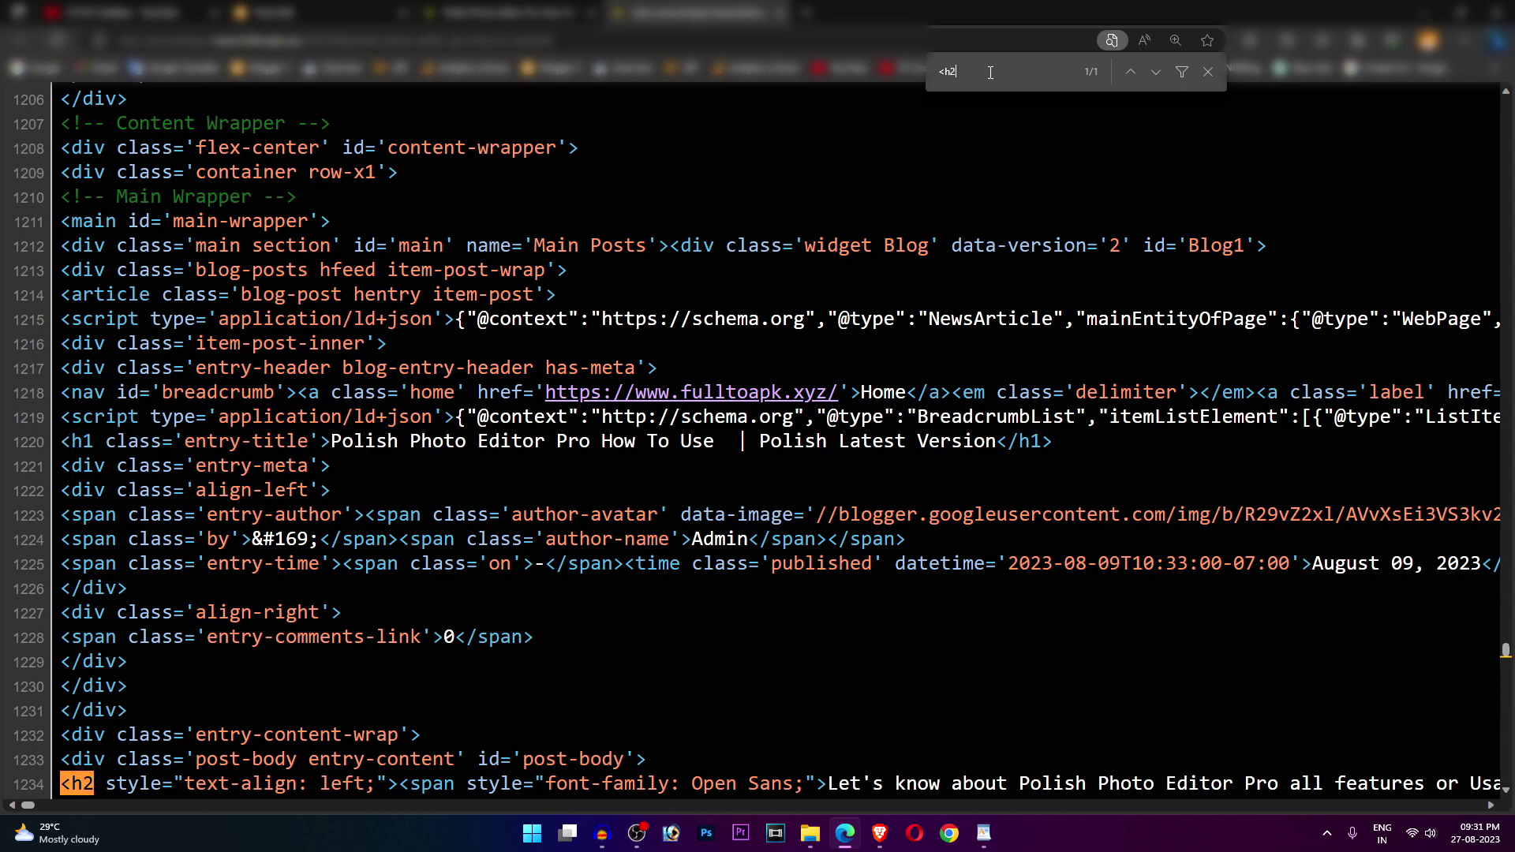
scroll(170, 587, down, 3)
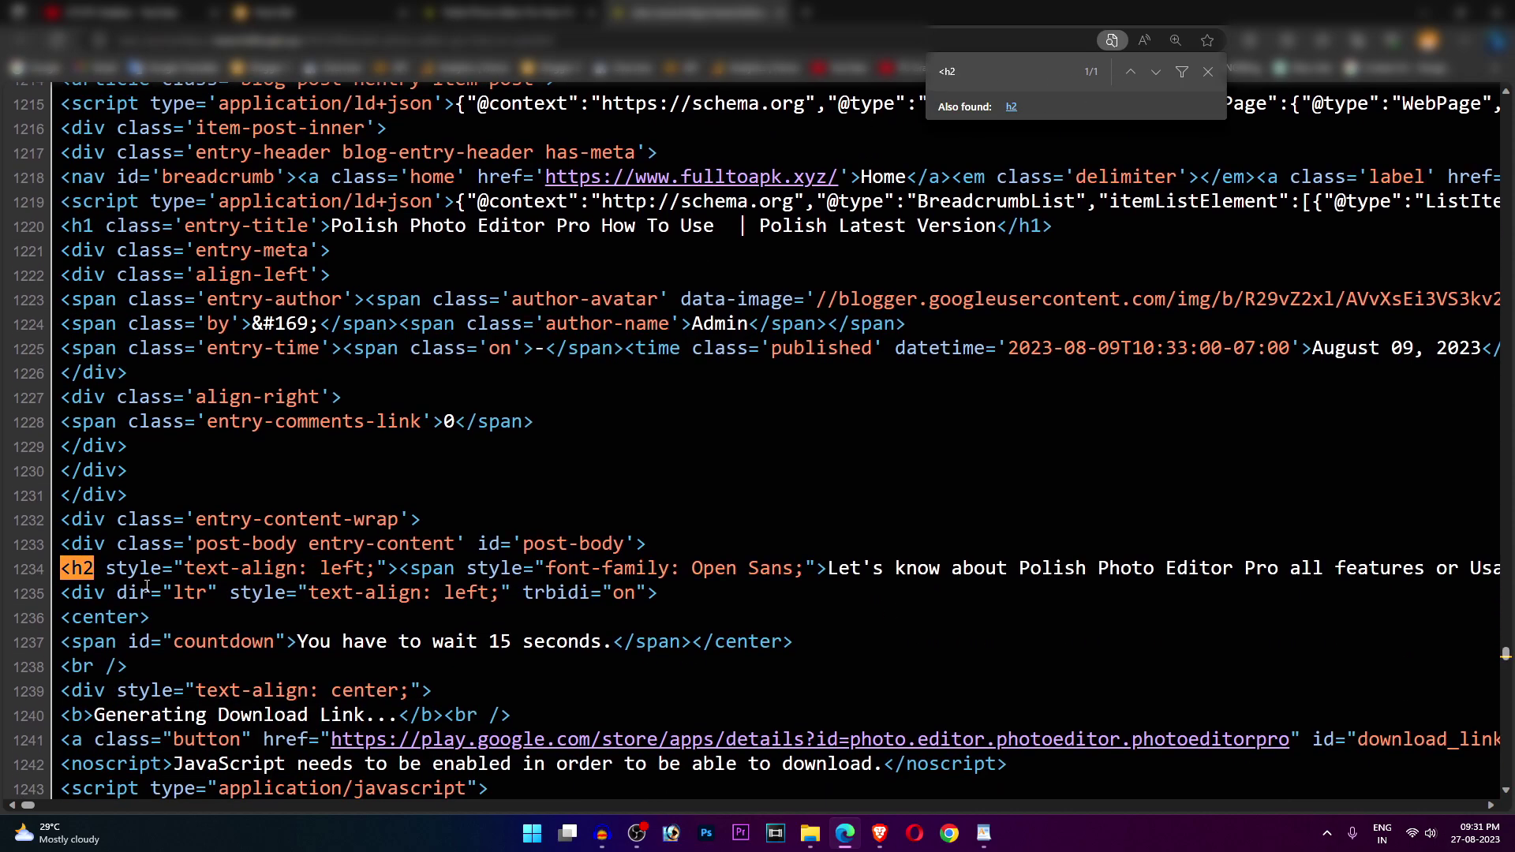
drag(116, 568, 1487, 568)
click(839, 563)
click(1001, 602)
Open the published post and highlight the "Let's know about Polish Photo Editor Pro all features or Usages:" heading
click(505, 11)
scroll(480, 443, down, 4)
scroll(440, 474, up, 1)
mouse_move(28, 447)
mouse_down()
mouse_move(181, 484)
mouse_move(23, 445)
mouse_up()
click(201, 489)
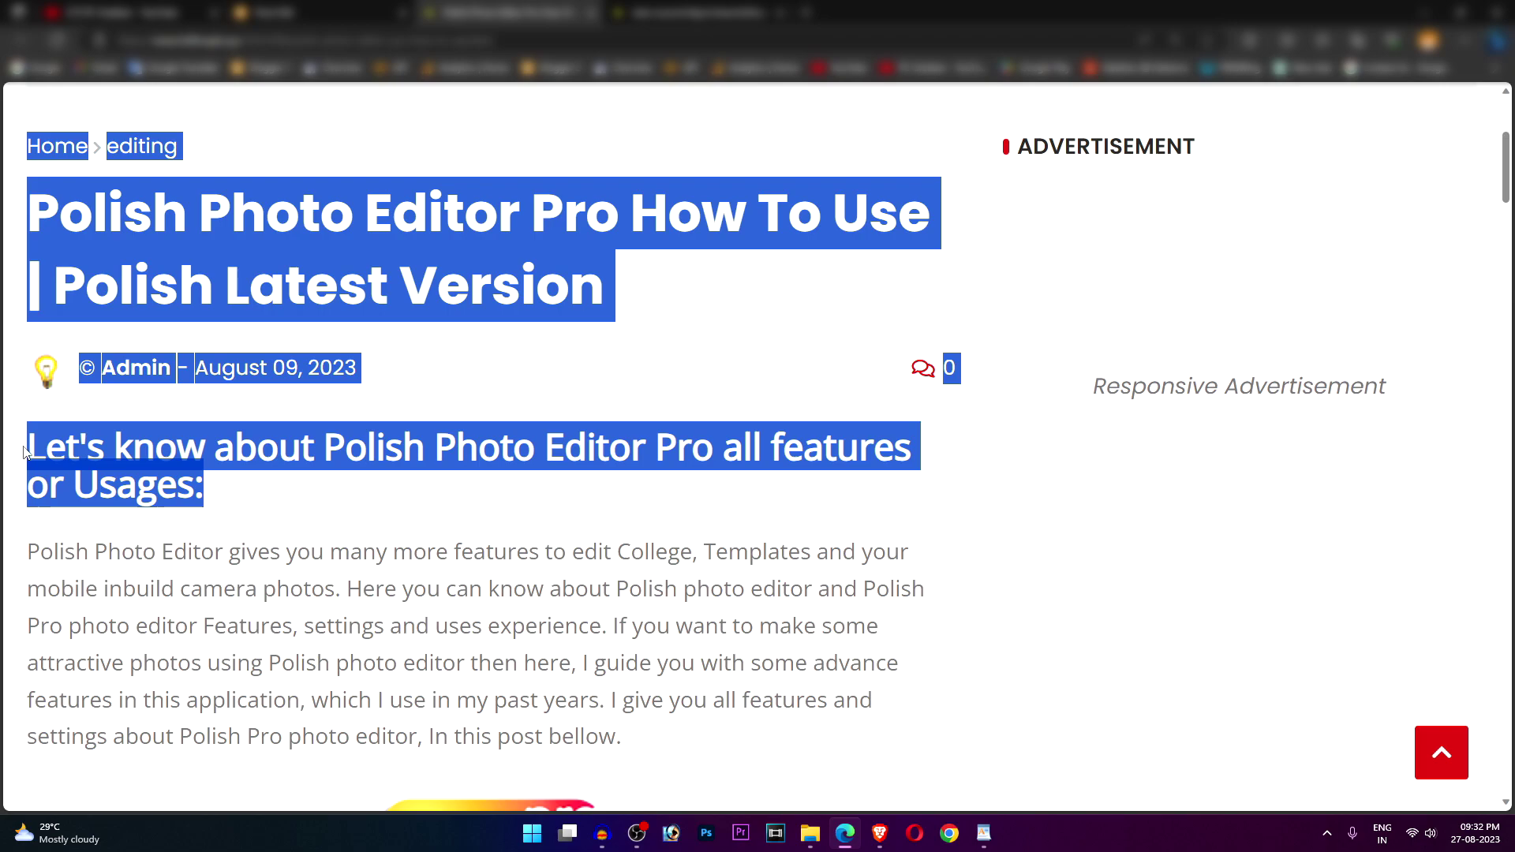
click(25, 450)
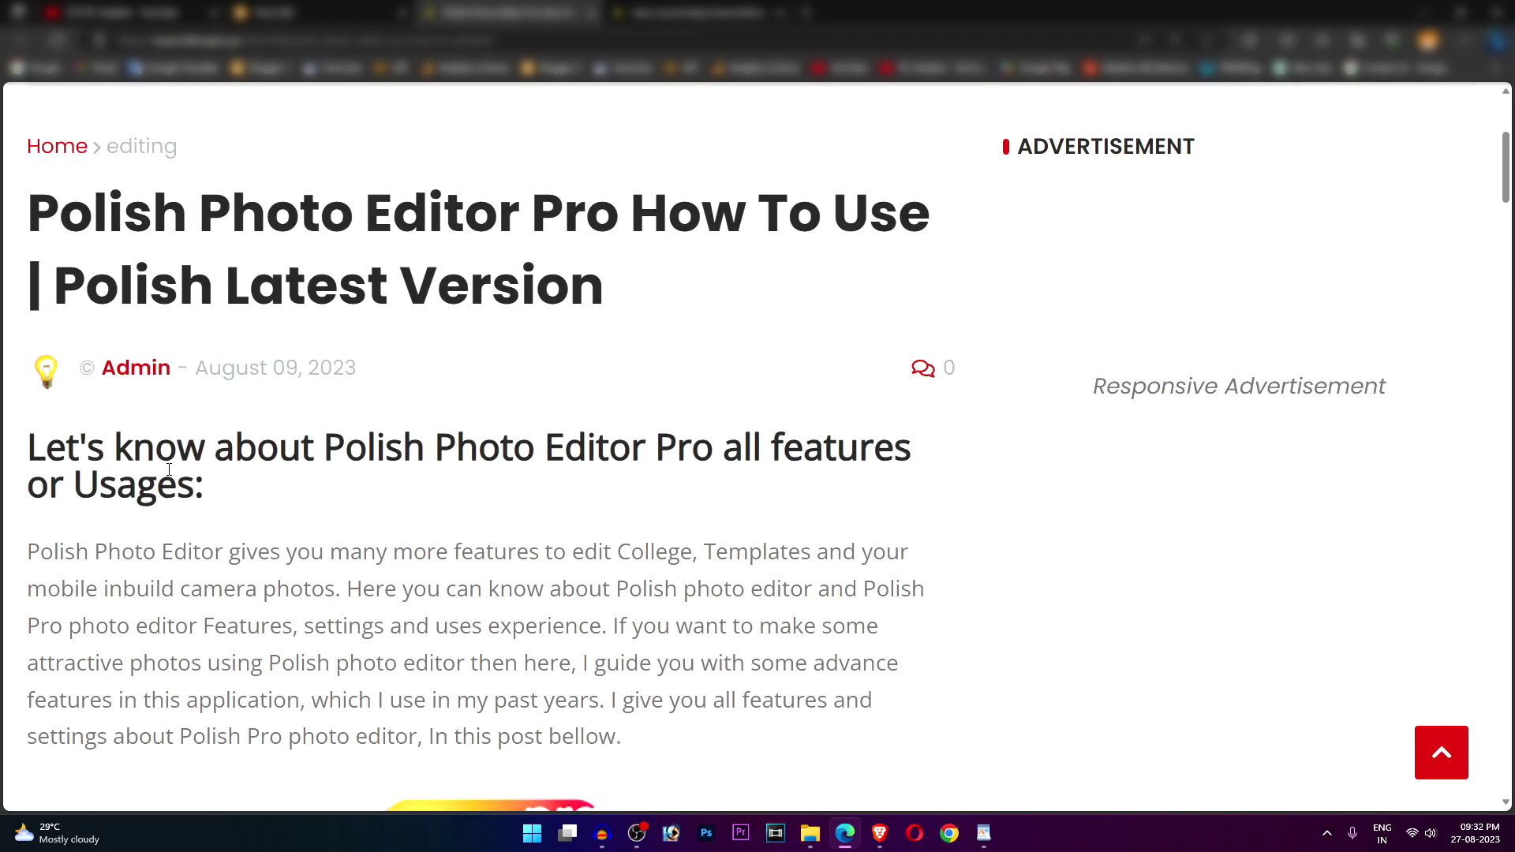
Highlight the published post's title, first heading and introductory paragraph in turn
drag(33, 204, 667, 305)
click(669, 306)
scroll(329, 372, down, 1)
drag(26, 323, 196, 375)
click(110, 464)
drag(27, 442, 827, 618)
click(827, 619)
scroll(421, 376, up, 1)
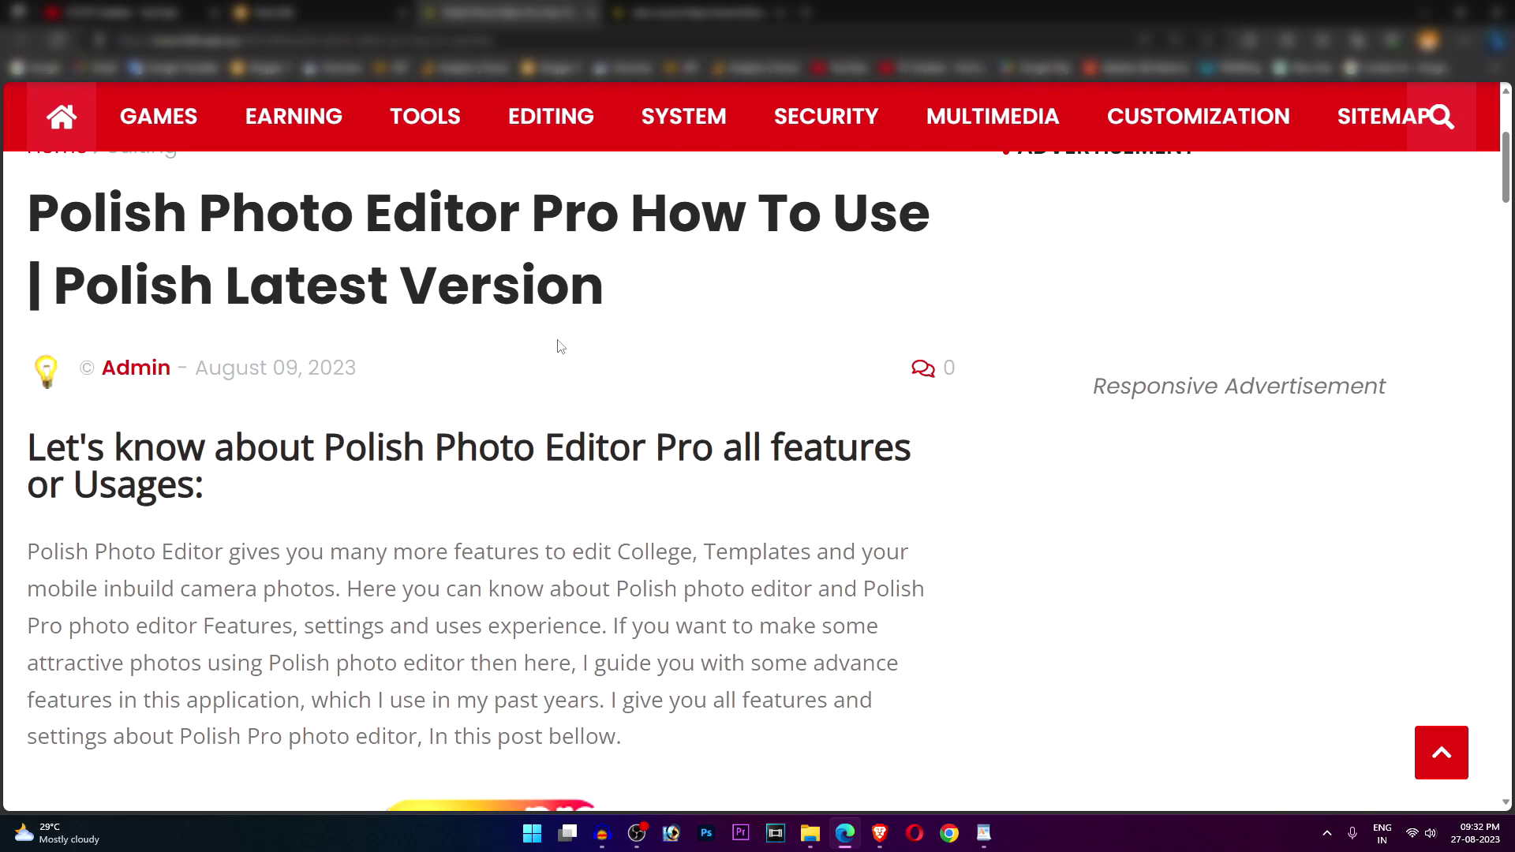
scroll(596, 501, up, 1)
scroll(596, 501, up, 1)
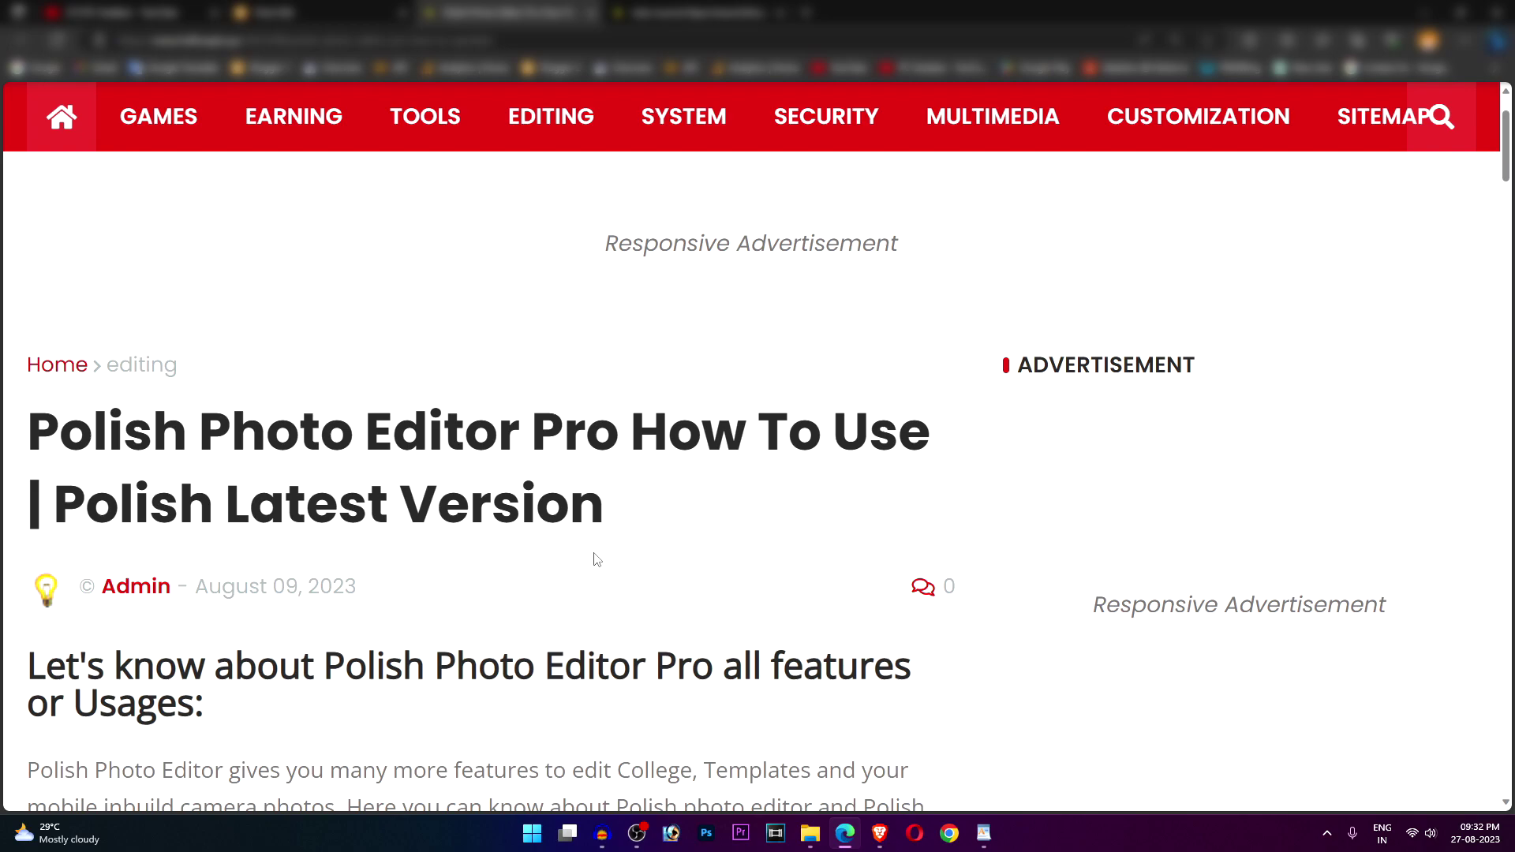
Highlight the first heading again and the start of the "Polish Free & Polish Pro Download" heading on the published page
scroll(653, 524, down, 3)
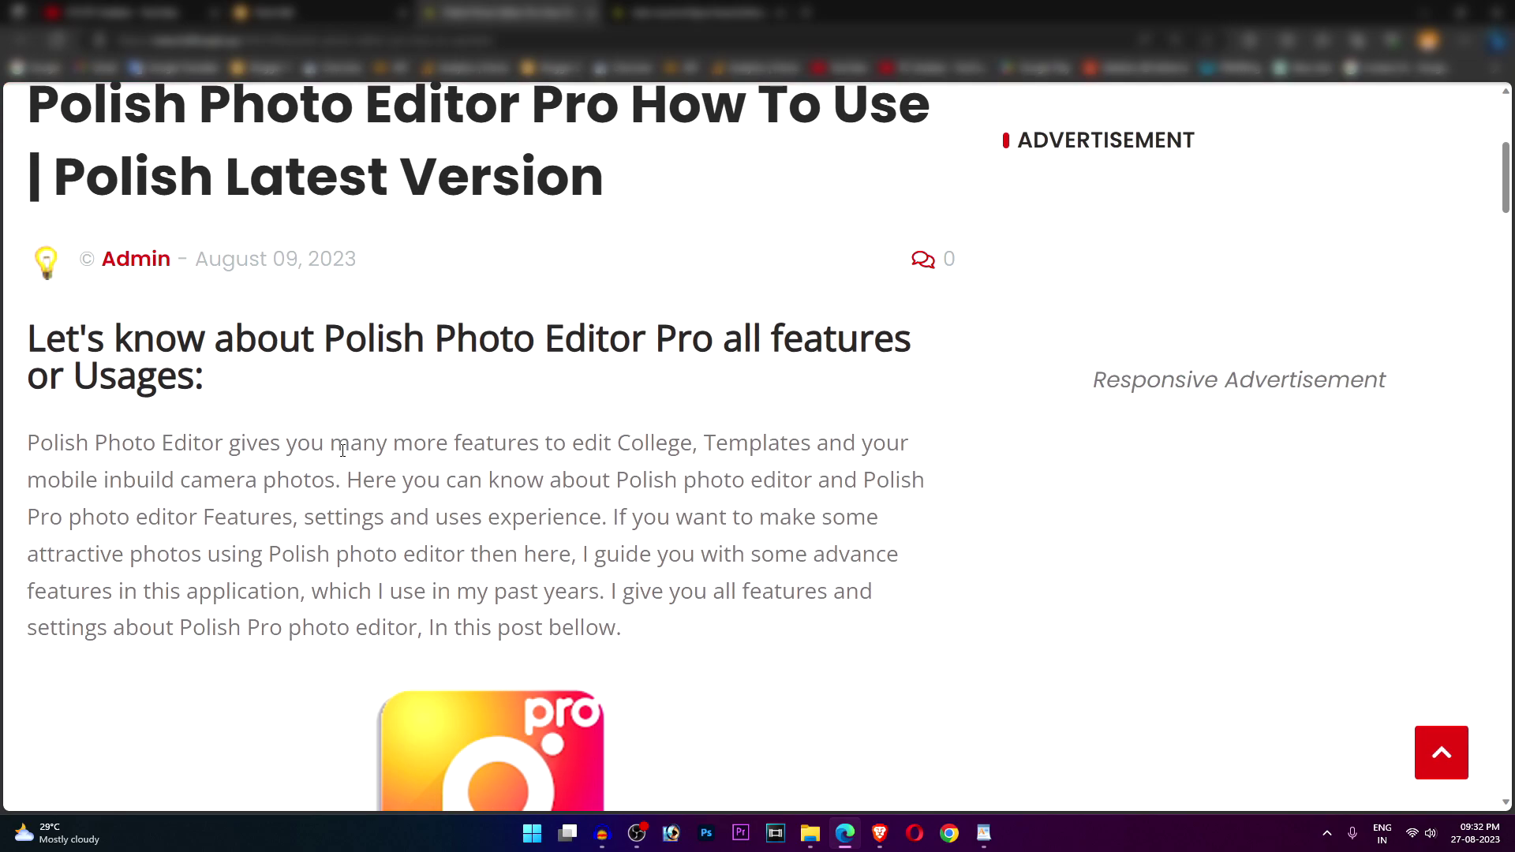
drag(32, 329, 253, 410)
scroll(36, 316, down, 7)
drag(36, 316, 156, 323)
click(75, 321)
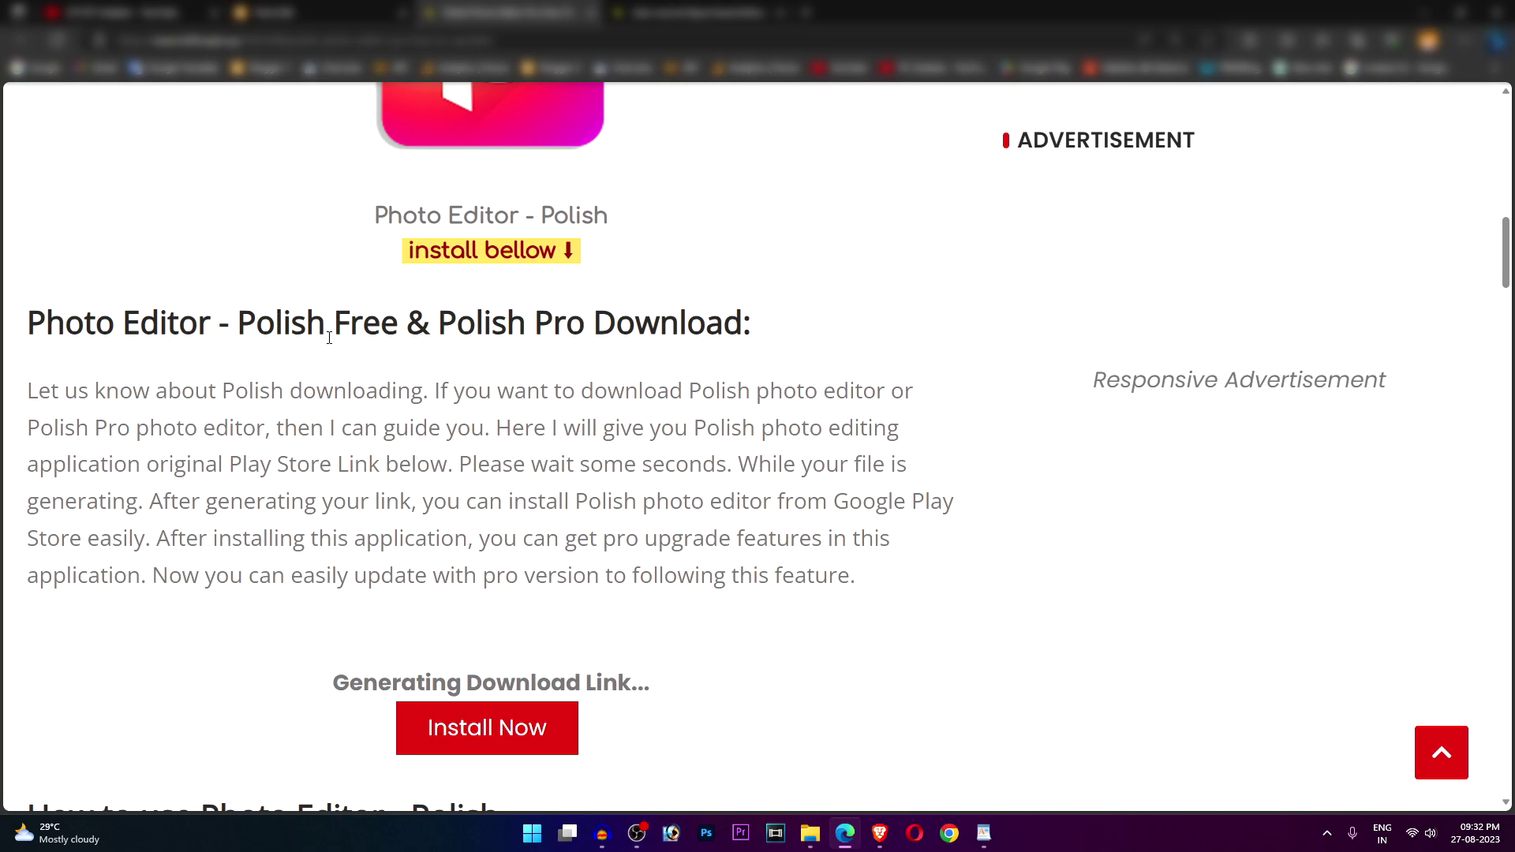
Search the page source for "<h3" and highlight the "Photo Editor - Polish Free & Polish Pro Download" text at the match
click(685, 13)
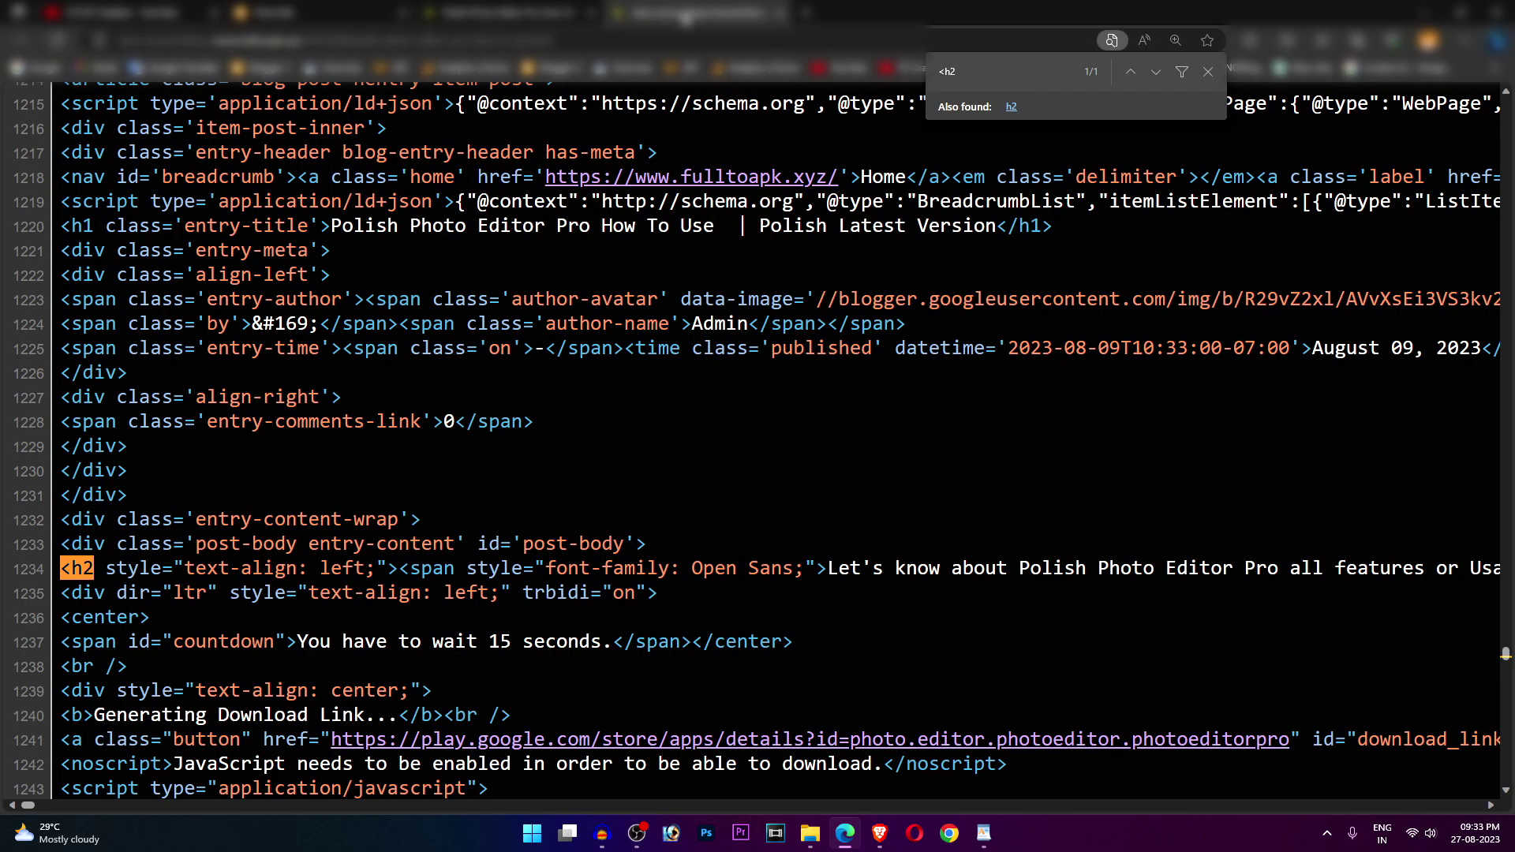
key(BackSpace)
text(3)
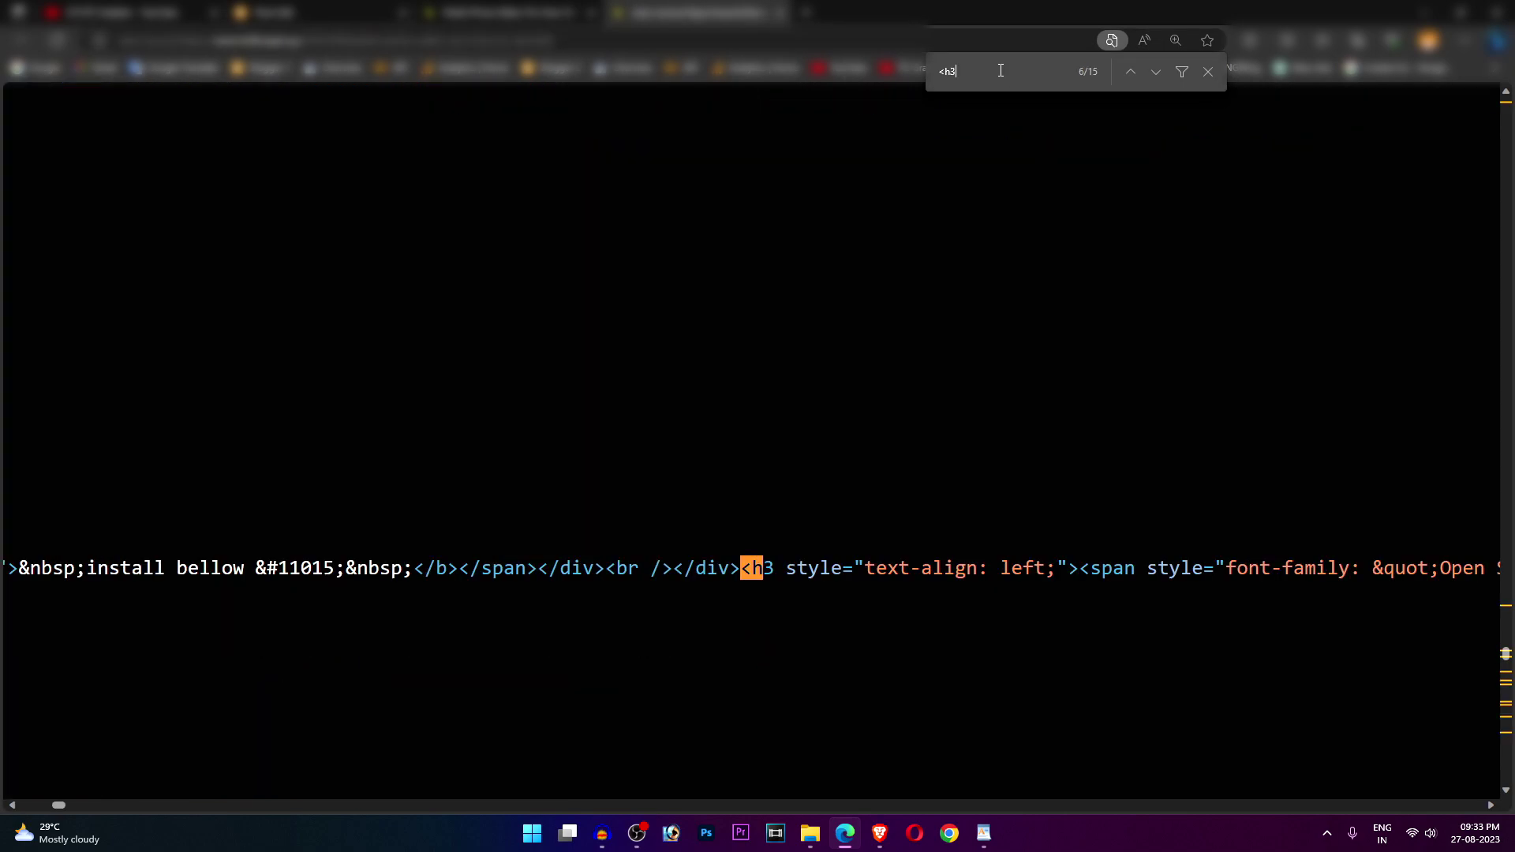
drag(1104, 577, 1493, 570)
click(969, 562)
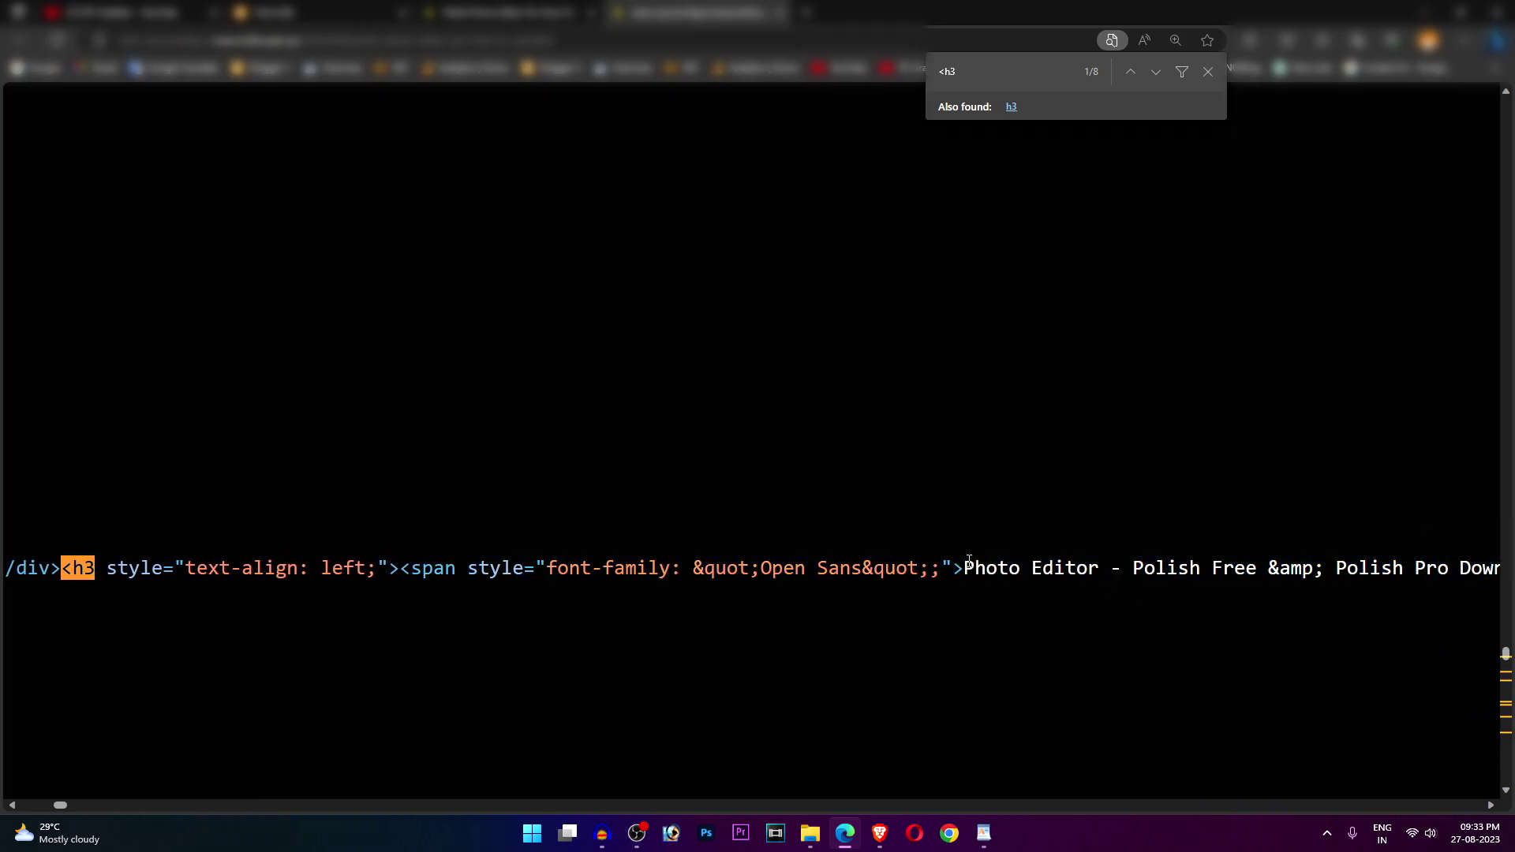
drag(965, 566, 1230, 572)
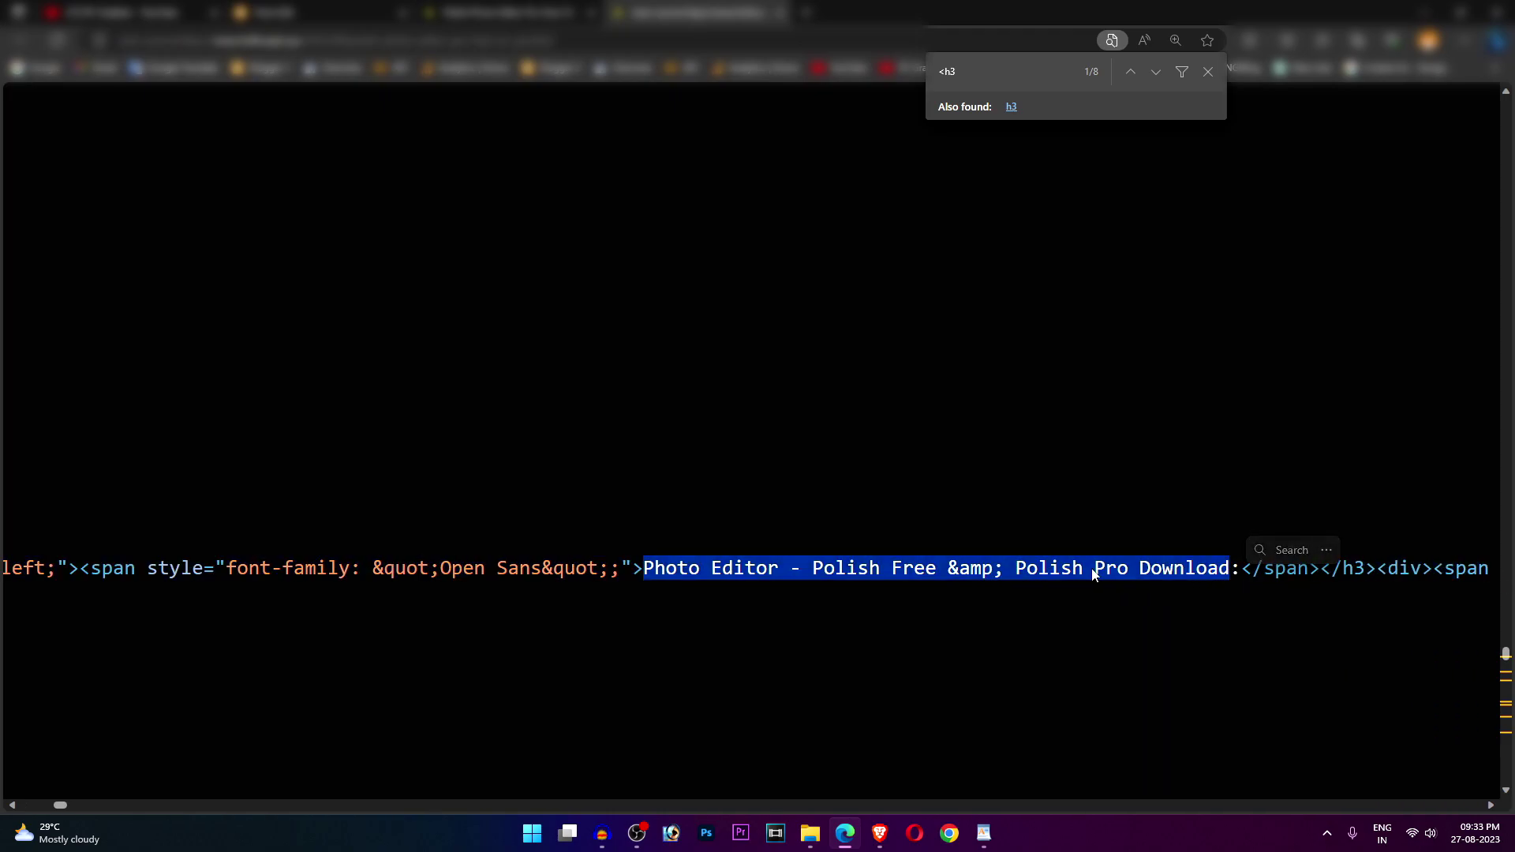
Compare the published page's headings down to "How to use Photo Editor - Polish" and return to the page source
key(ctrl+shift+Tab)
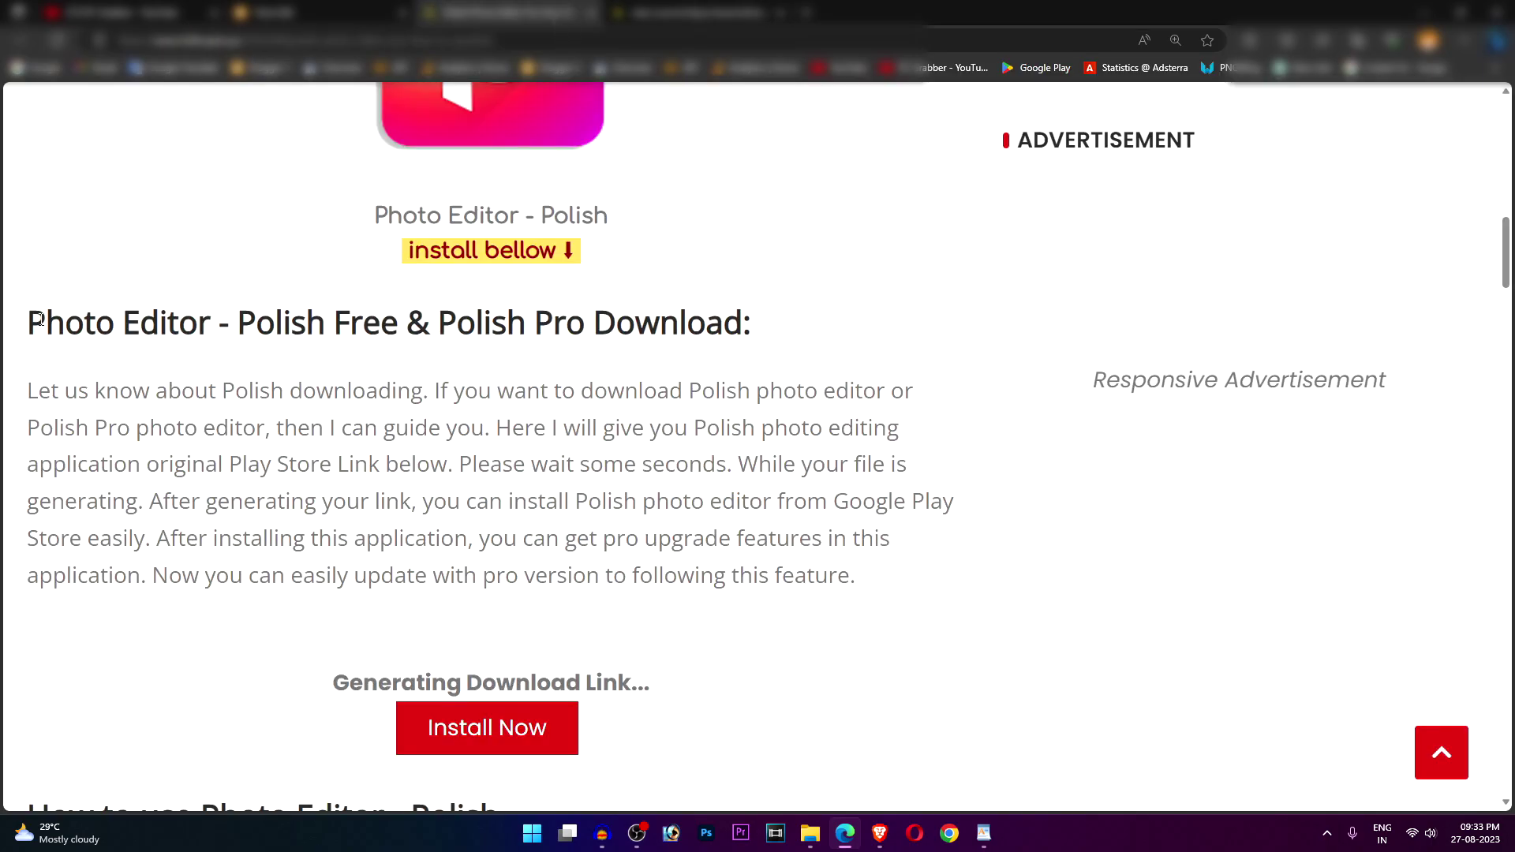
scroll(513, 355, up, 10)
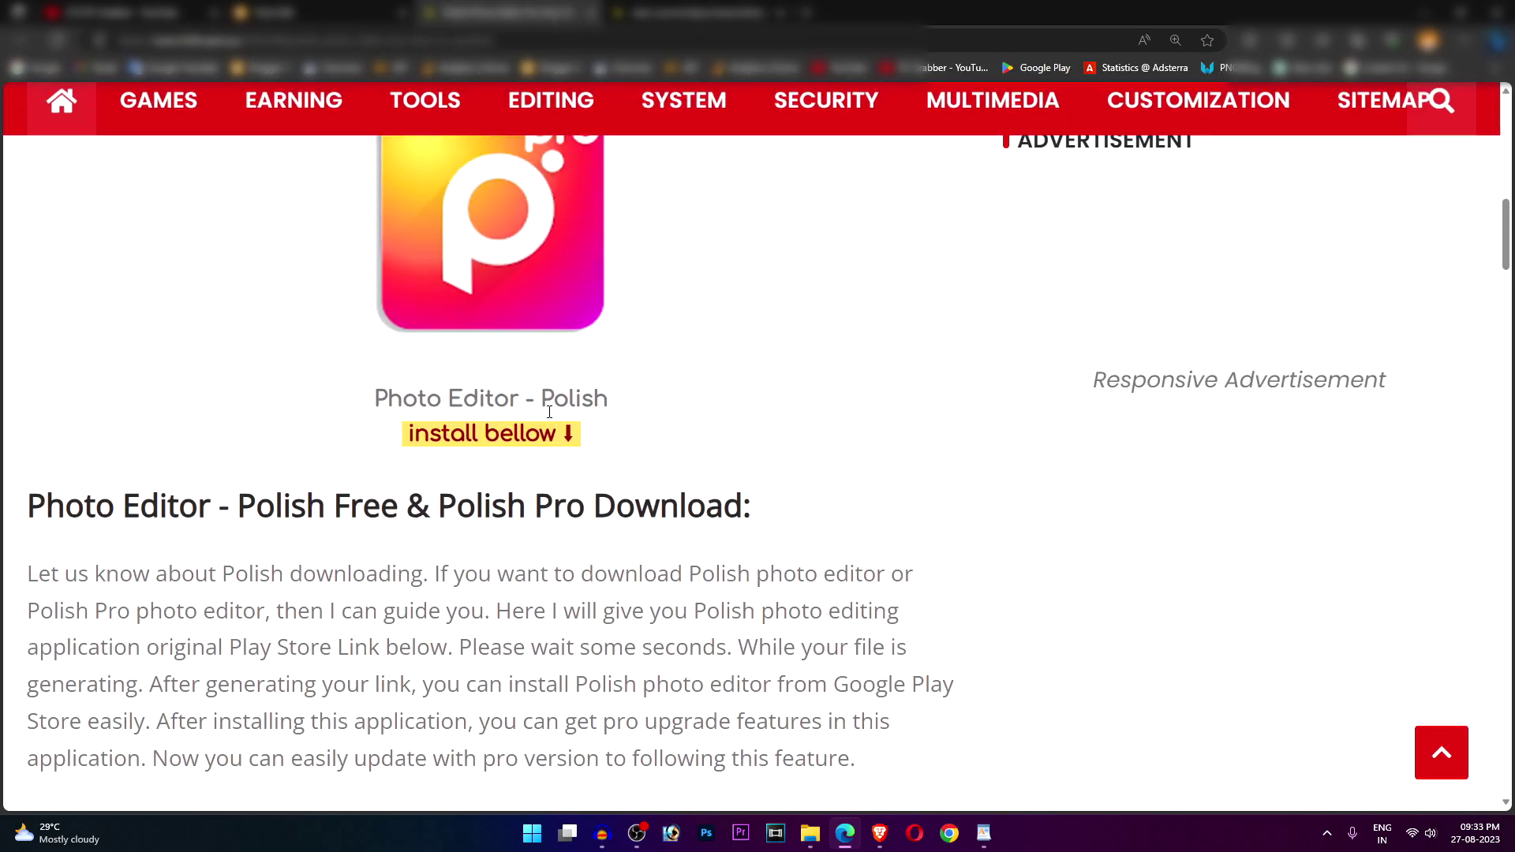
scroll(395, 355, down, 3)
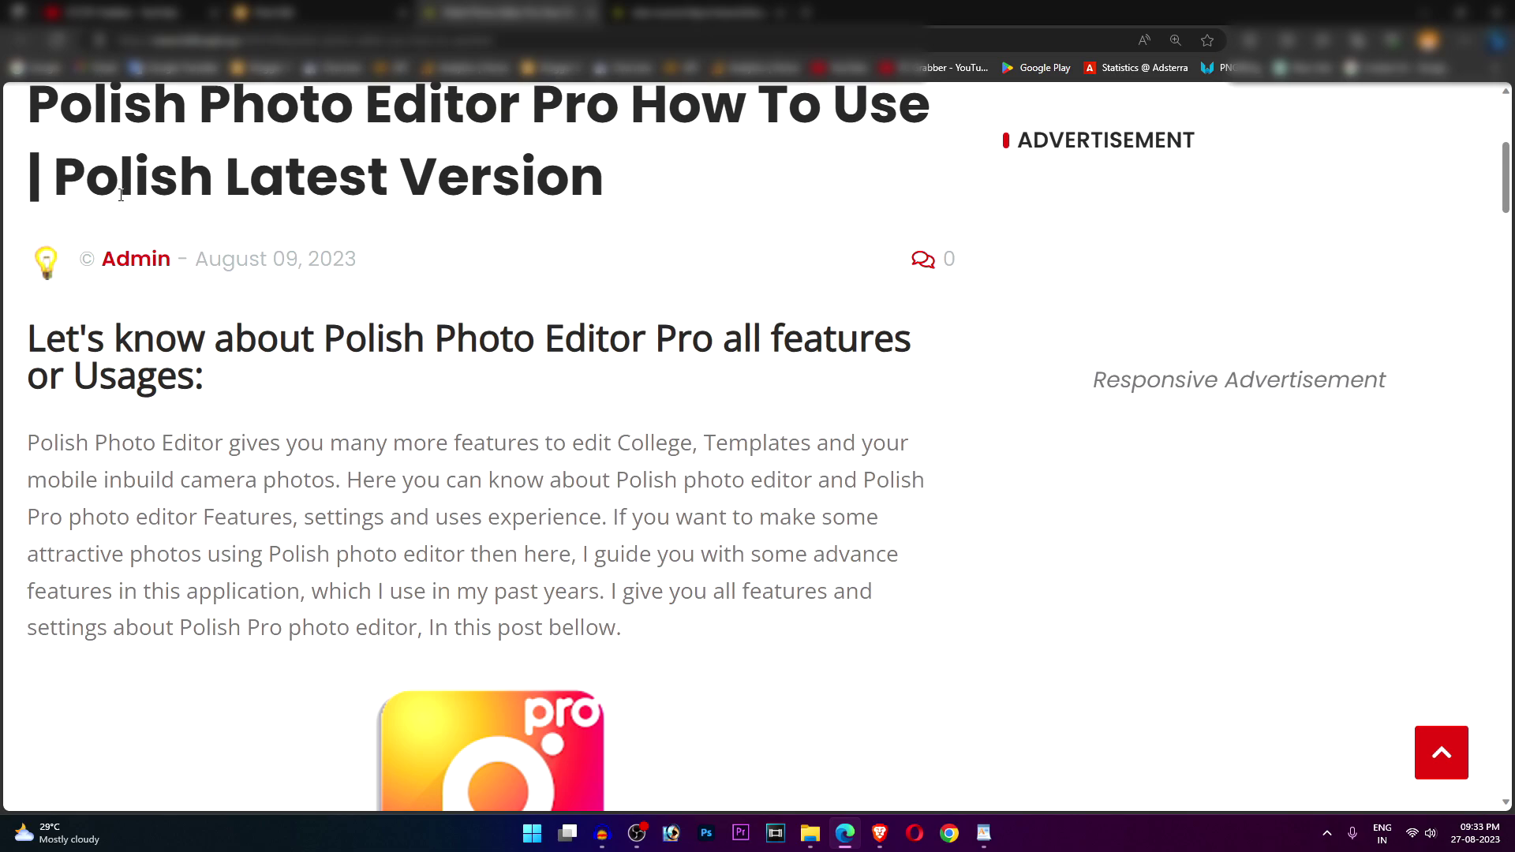
drag(62, 293, 404, 369)
scroll(404, 369, down, 9)
drag(43, 469, 524, 500)
scroll(205, 390, down, 7)
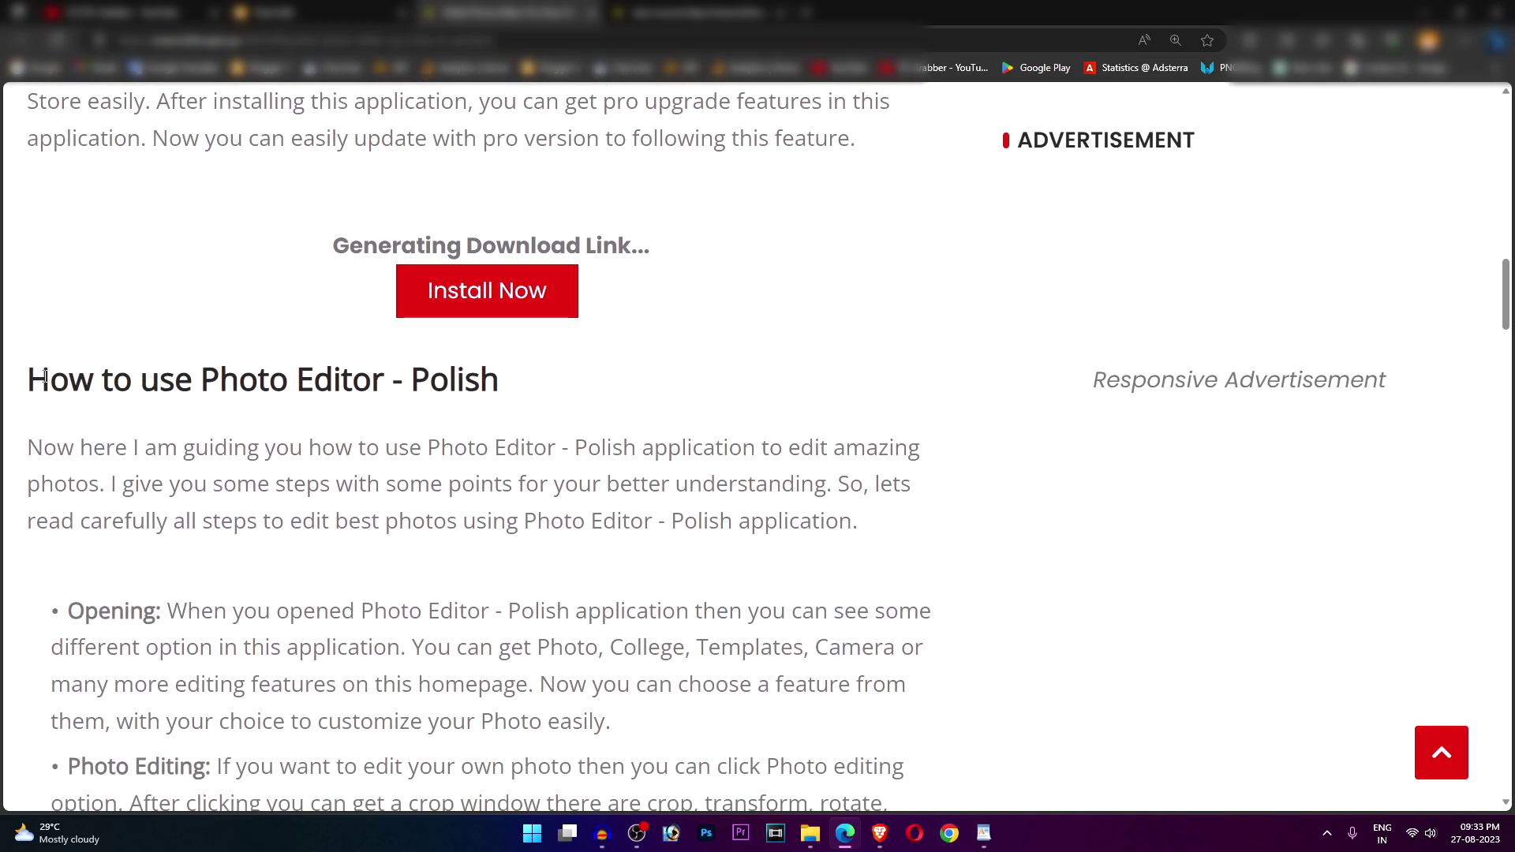
click(677, 13)
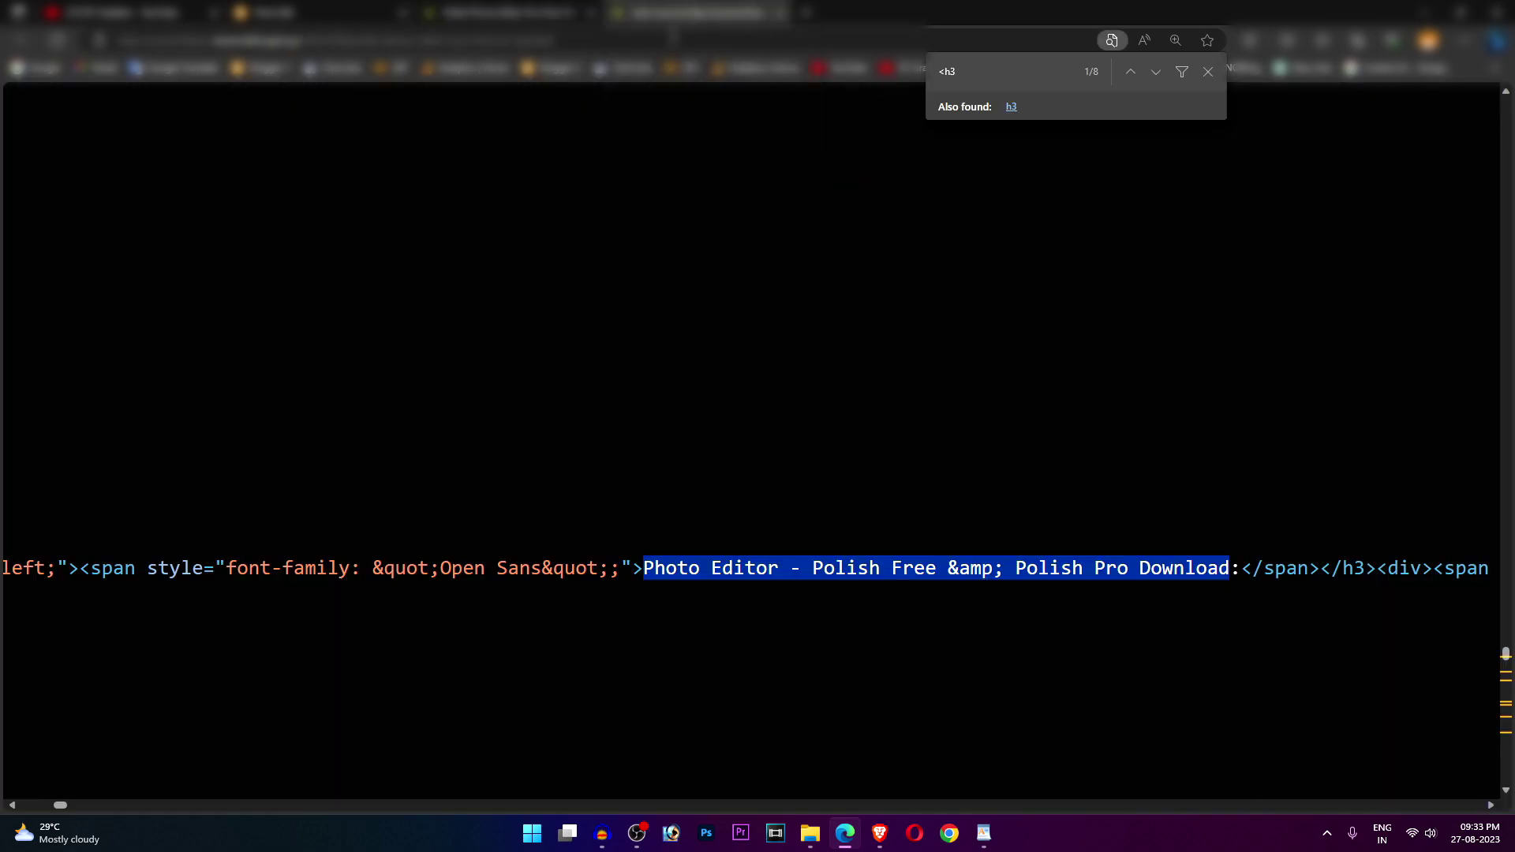
Search the page source for "<h4" and highlight the "Disclaimer" text at the first match
click(985, 74)
key(BackSpace)
text(14)
key(Left)
key(BackSpace)
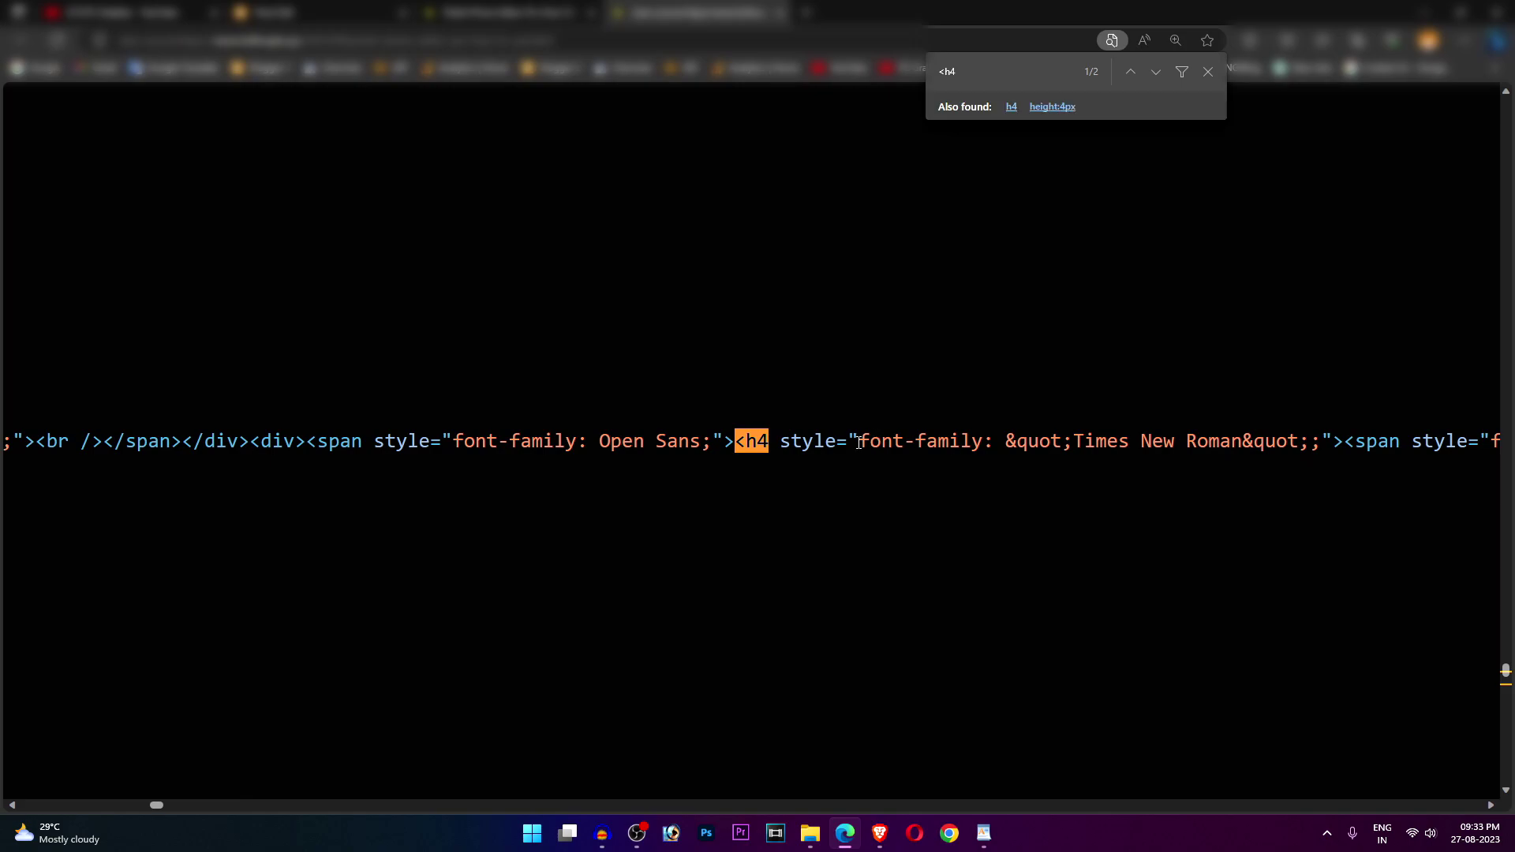
drag(883, 430, 1494, 441)
drag(1107, 440, 1280, 455)
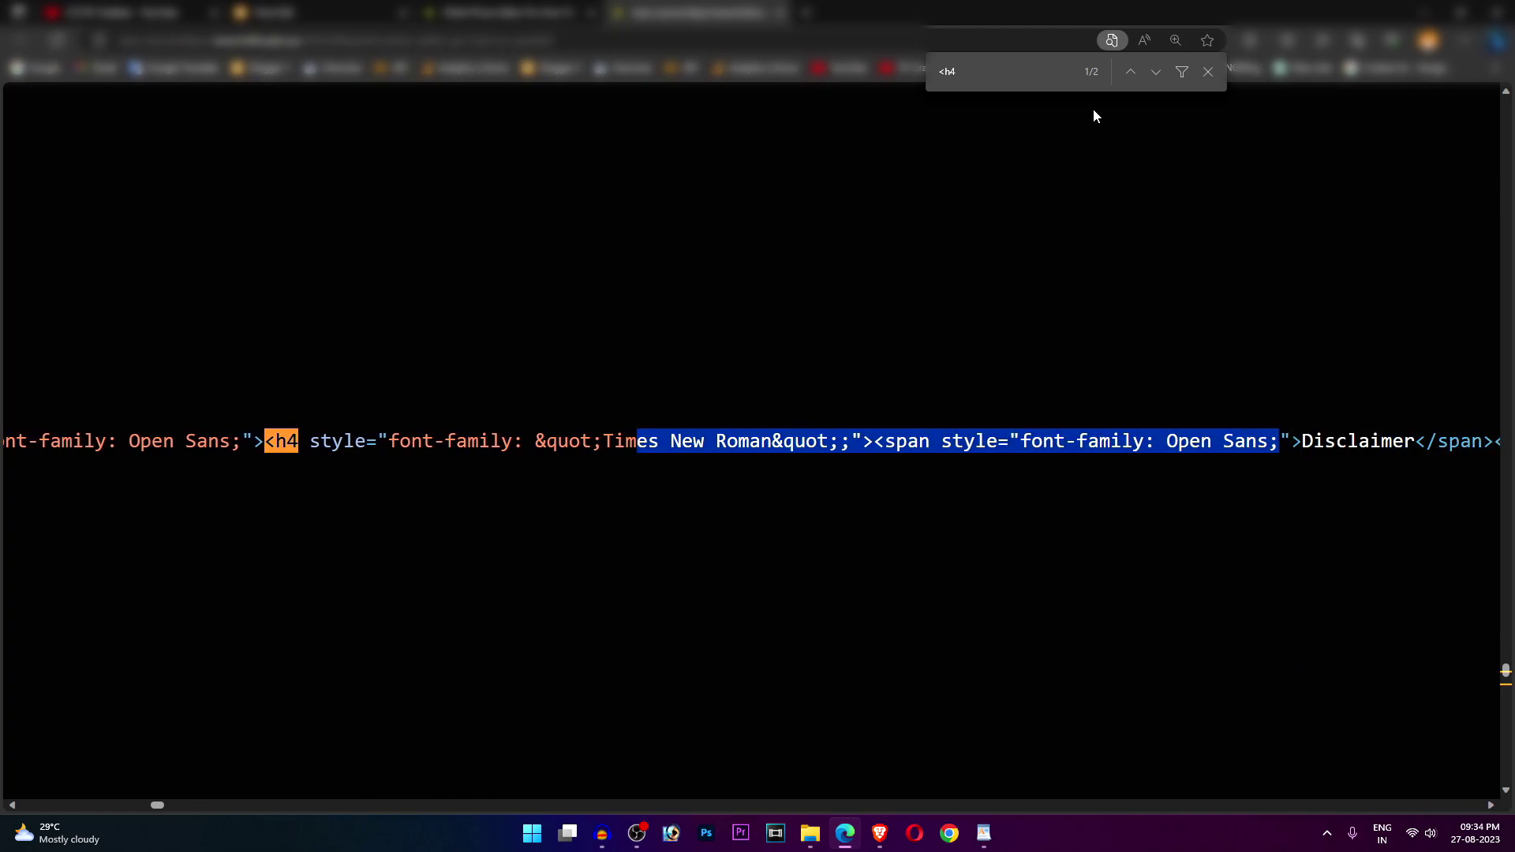
click(1148, 461)
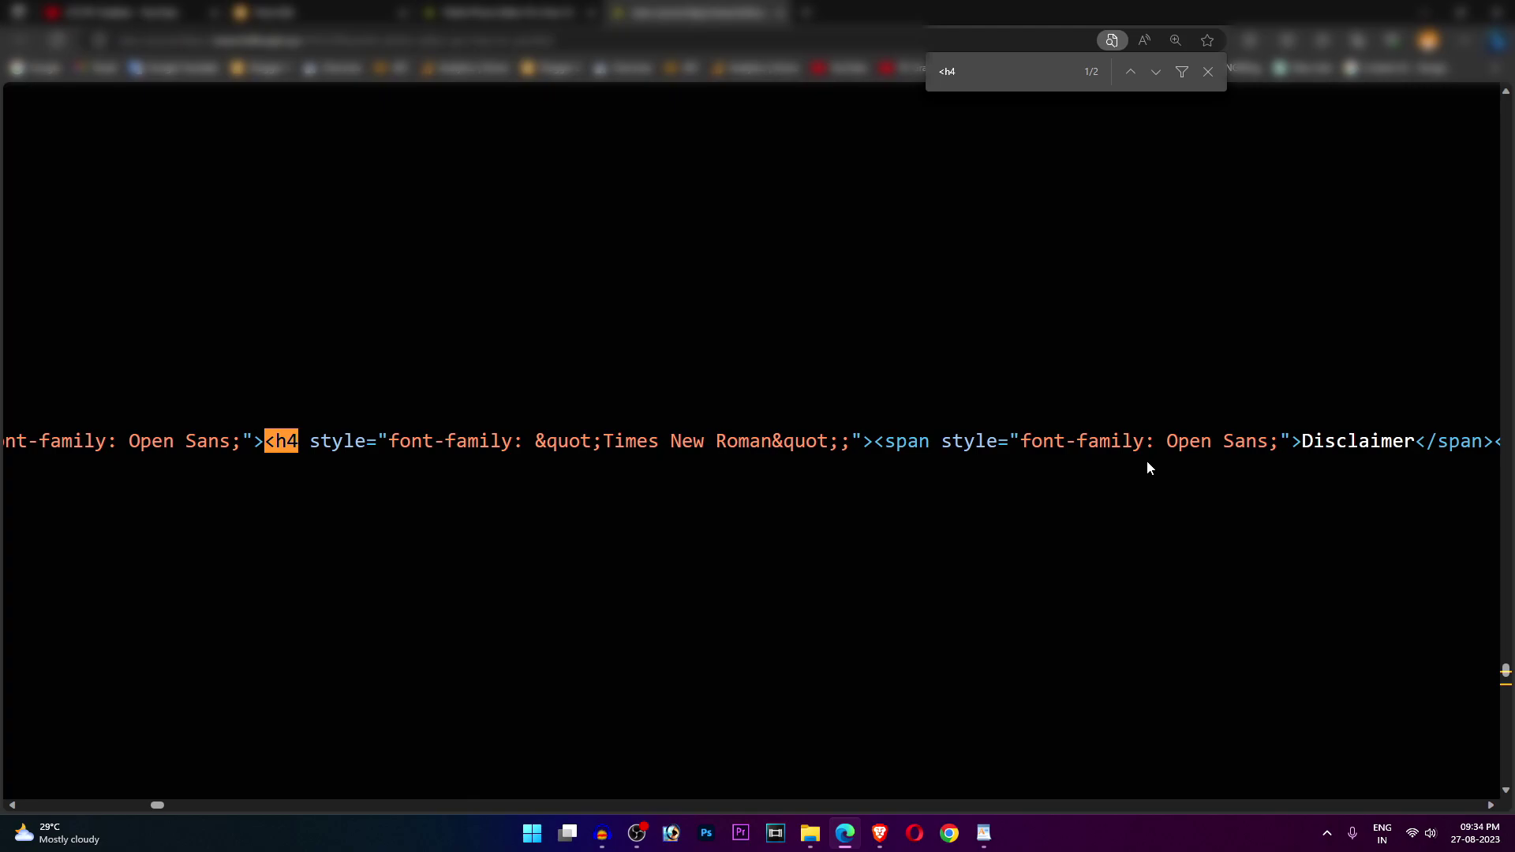
drag(1302, 444, 1422, 447)
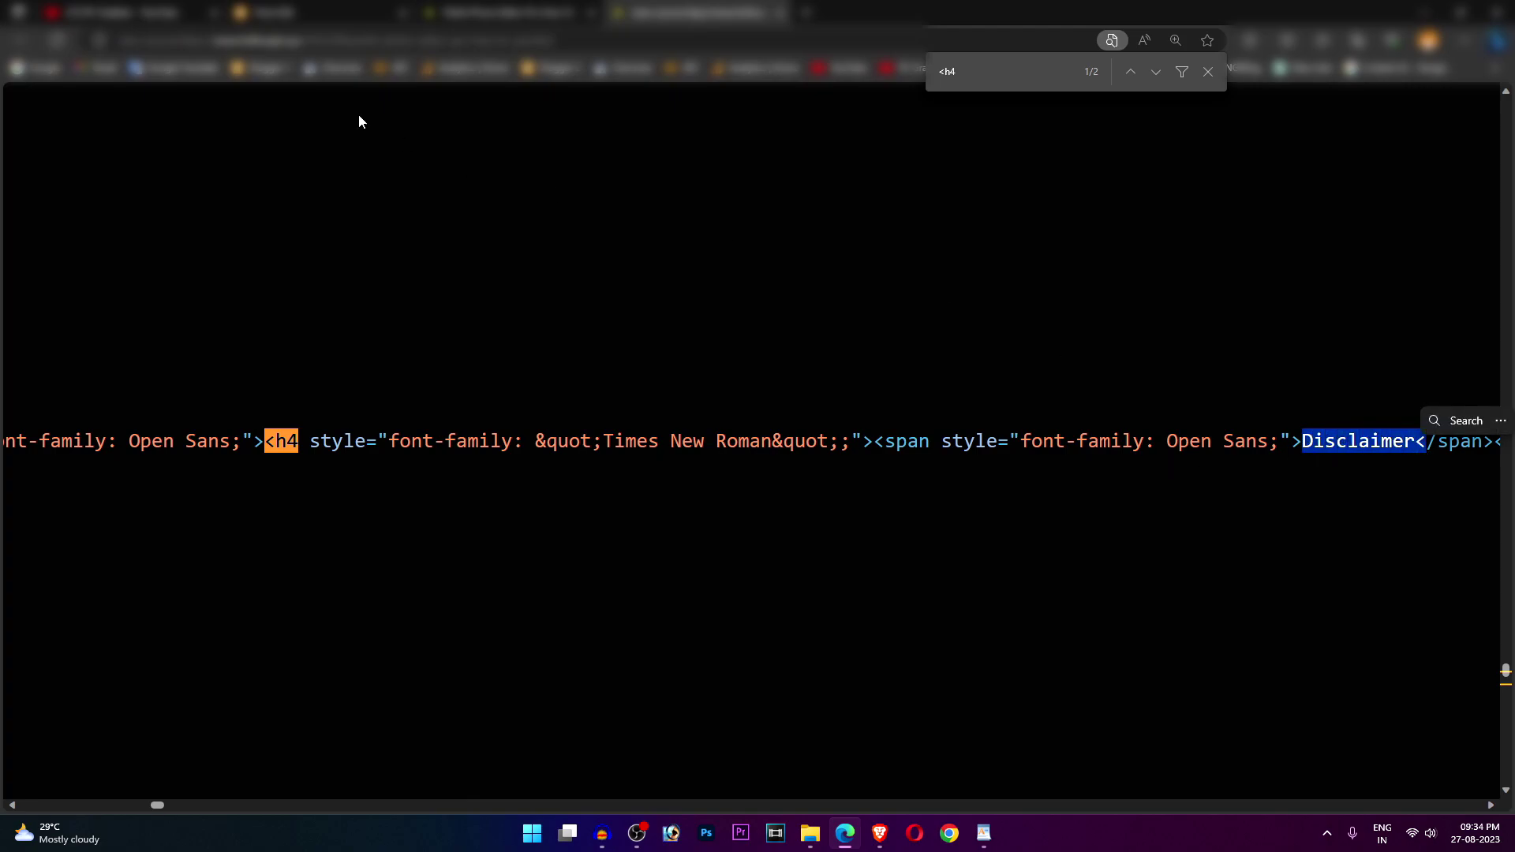
Find the "Disclaimer" heading near the end of the published post and highlight it
click(500, 11)
scroll(493, 693, down, 20)
scroll(494, 687, down, 15)
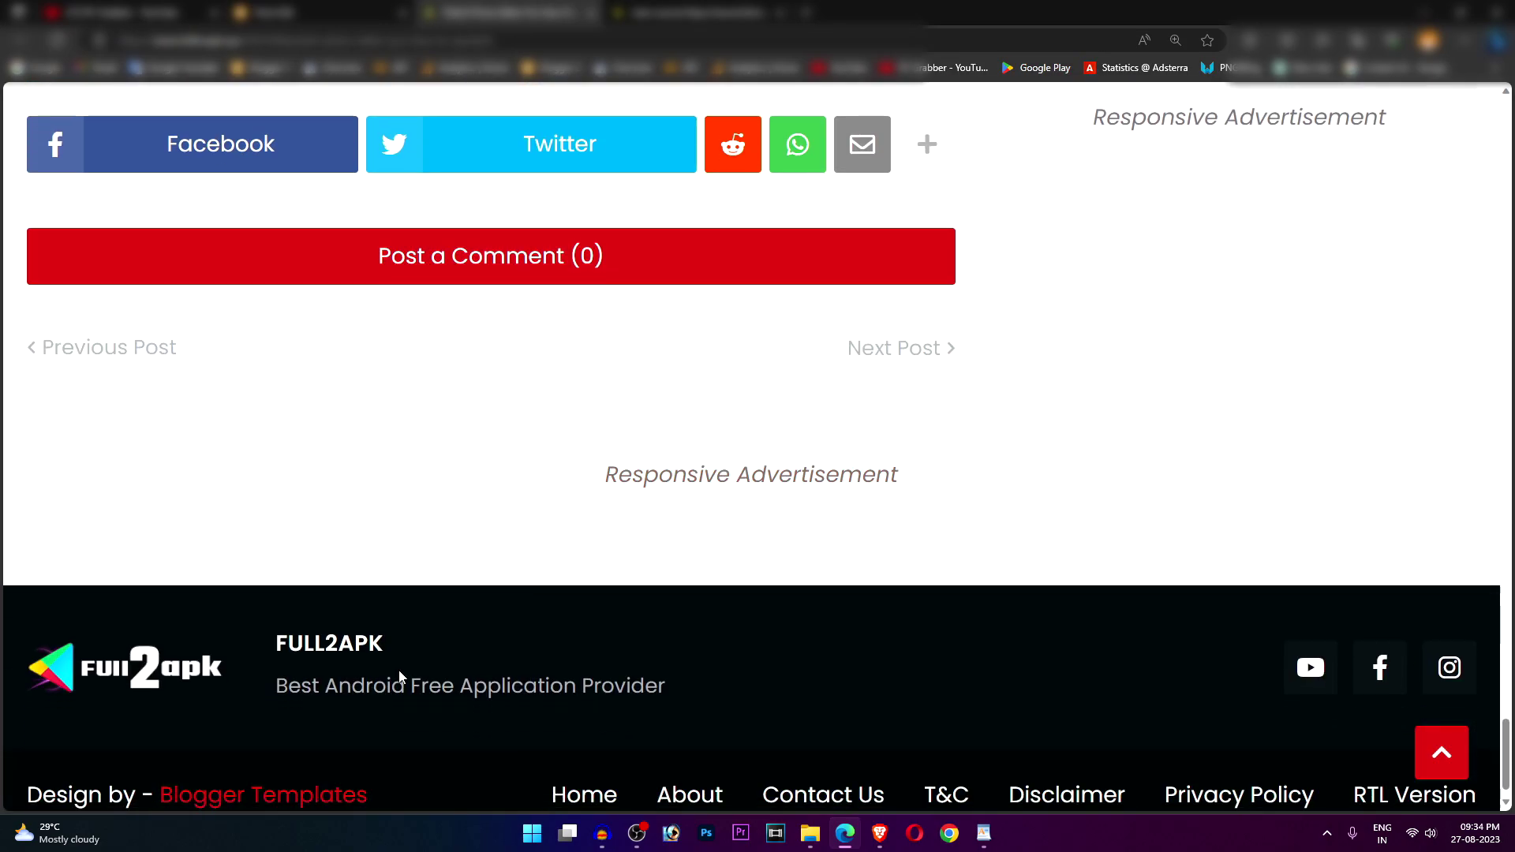
scroll(400, 676, up, 8)
drag(29, 359, 166, 395)
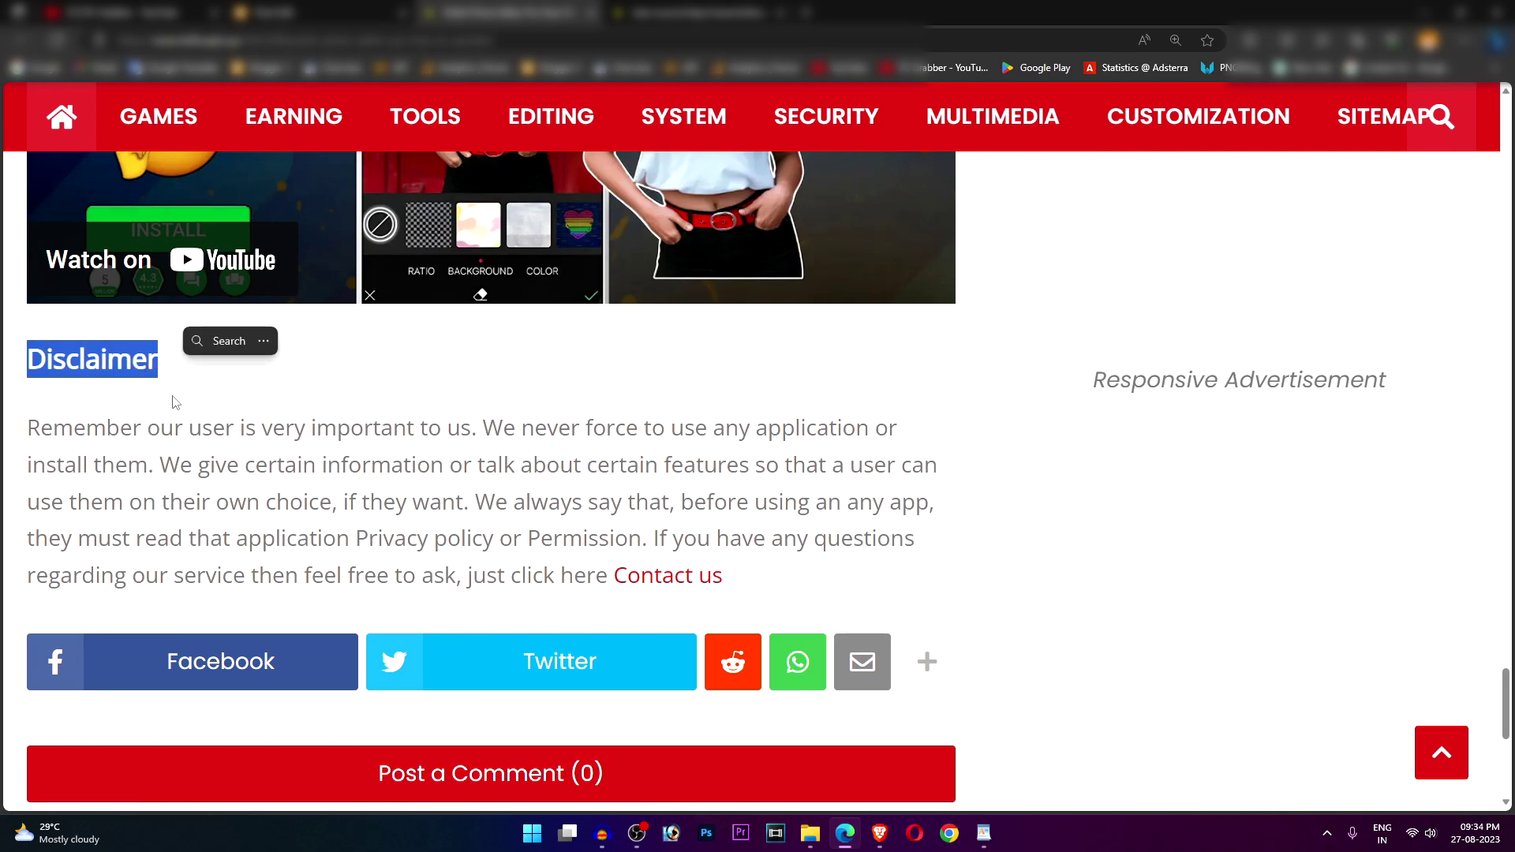
Go to the next "<h4" match in the page source and compare it with the published page's comment section
key(ctrl+Tab)
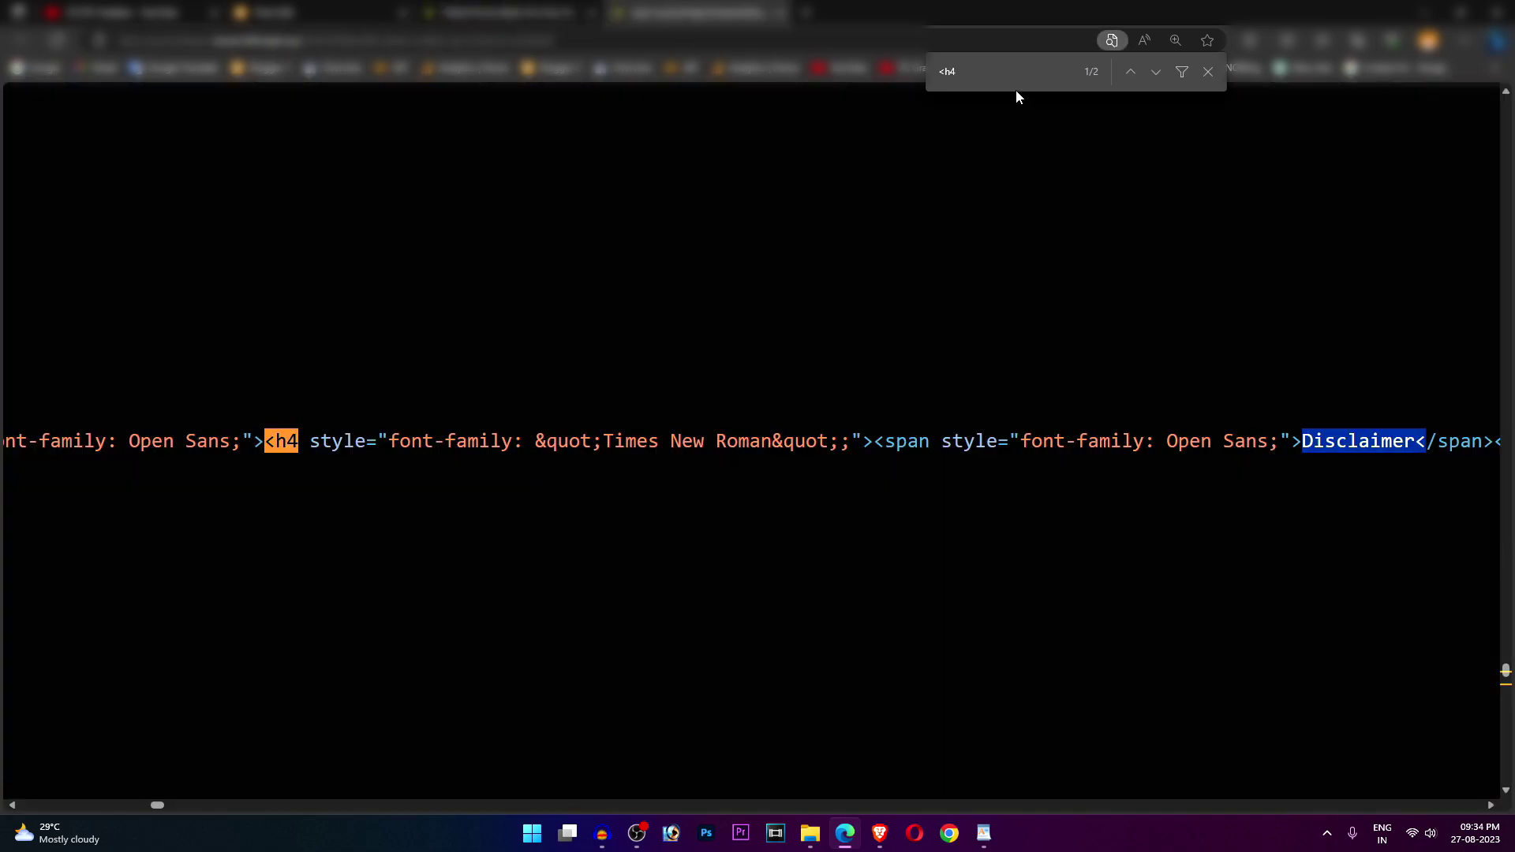
key(Return)
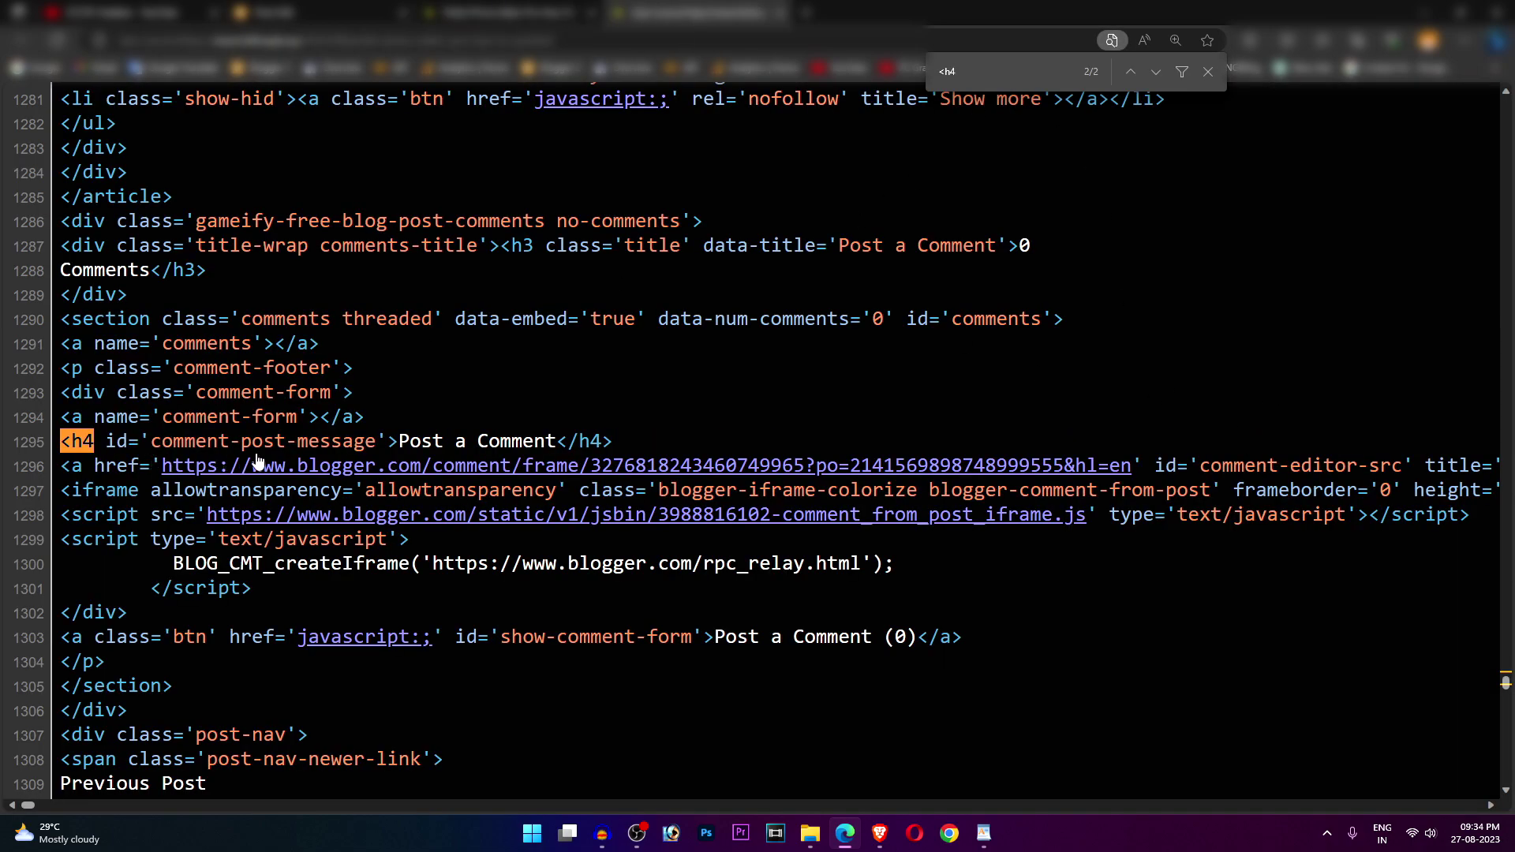
key(ctrl+shift+Tab)
scroll(582, 525, up, 4)
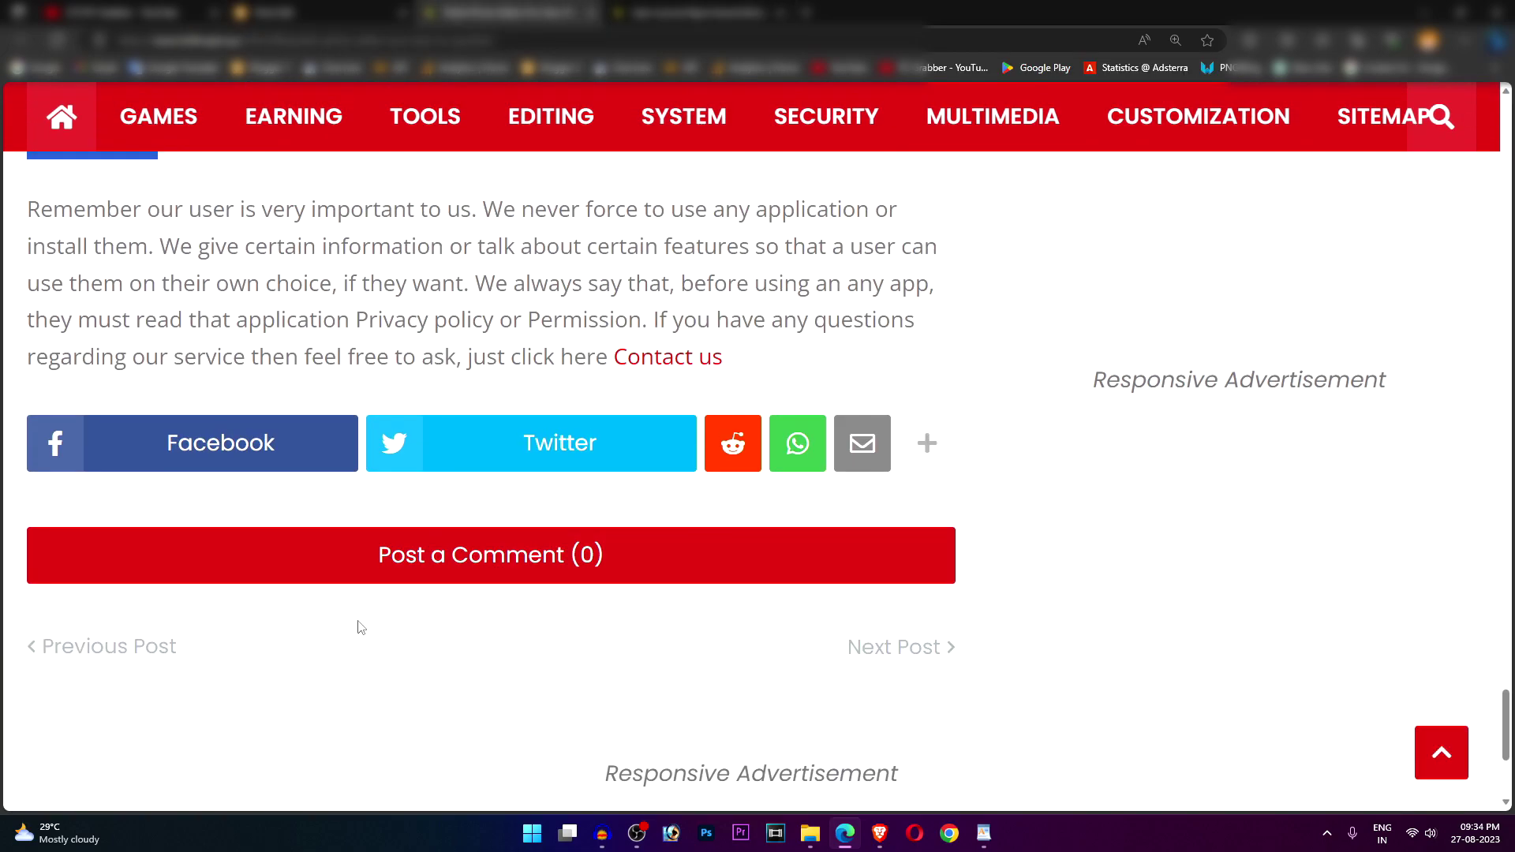
scroll(491, 507, up, 5)
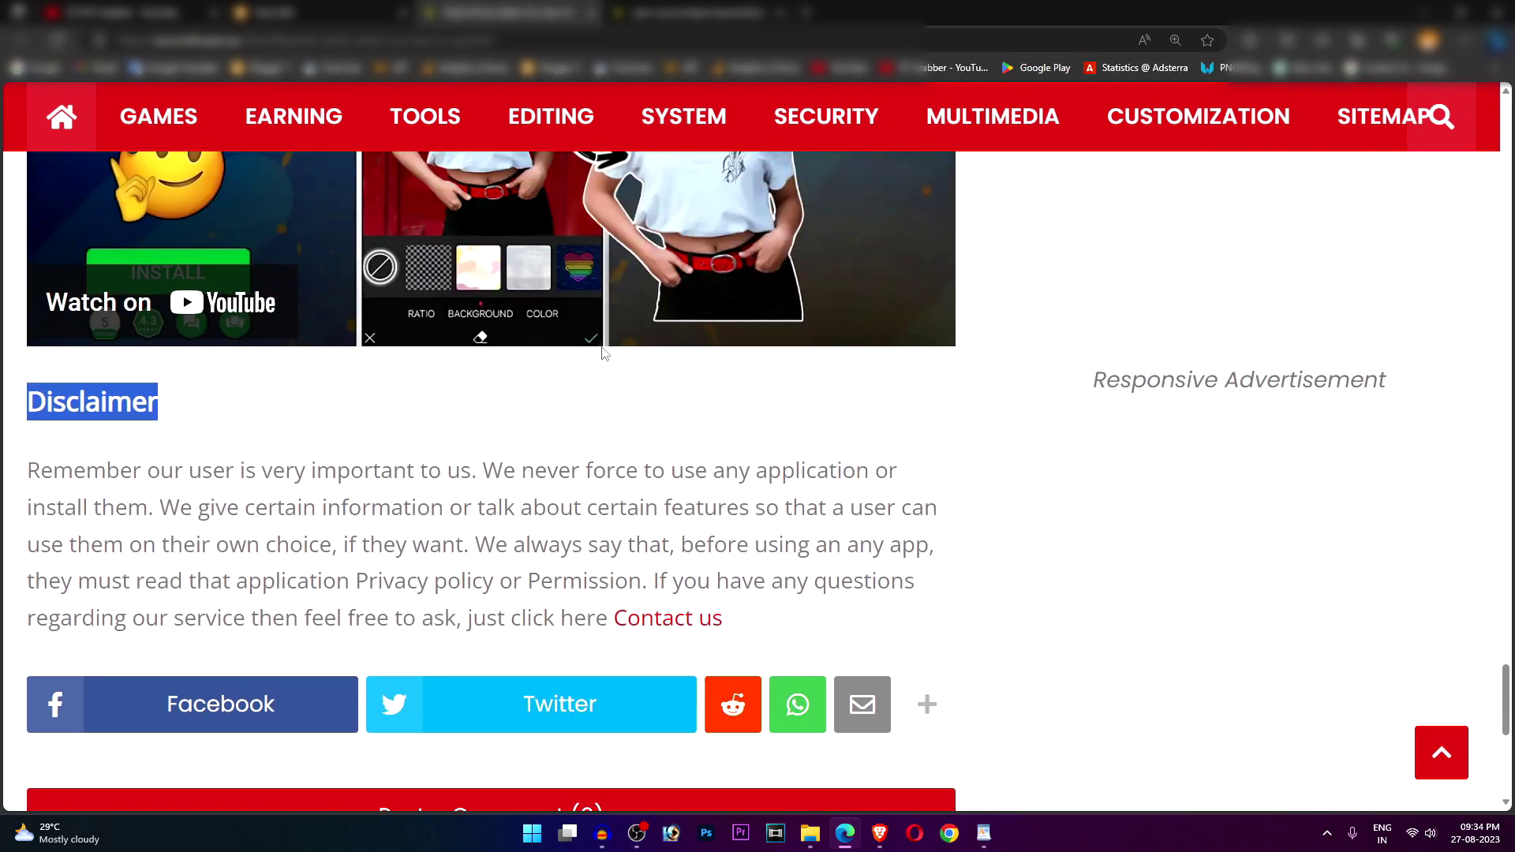
scroll(585, 494, down, 5)
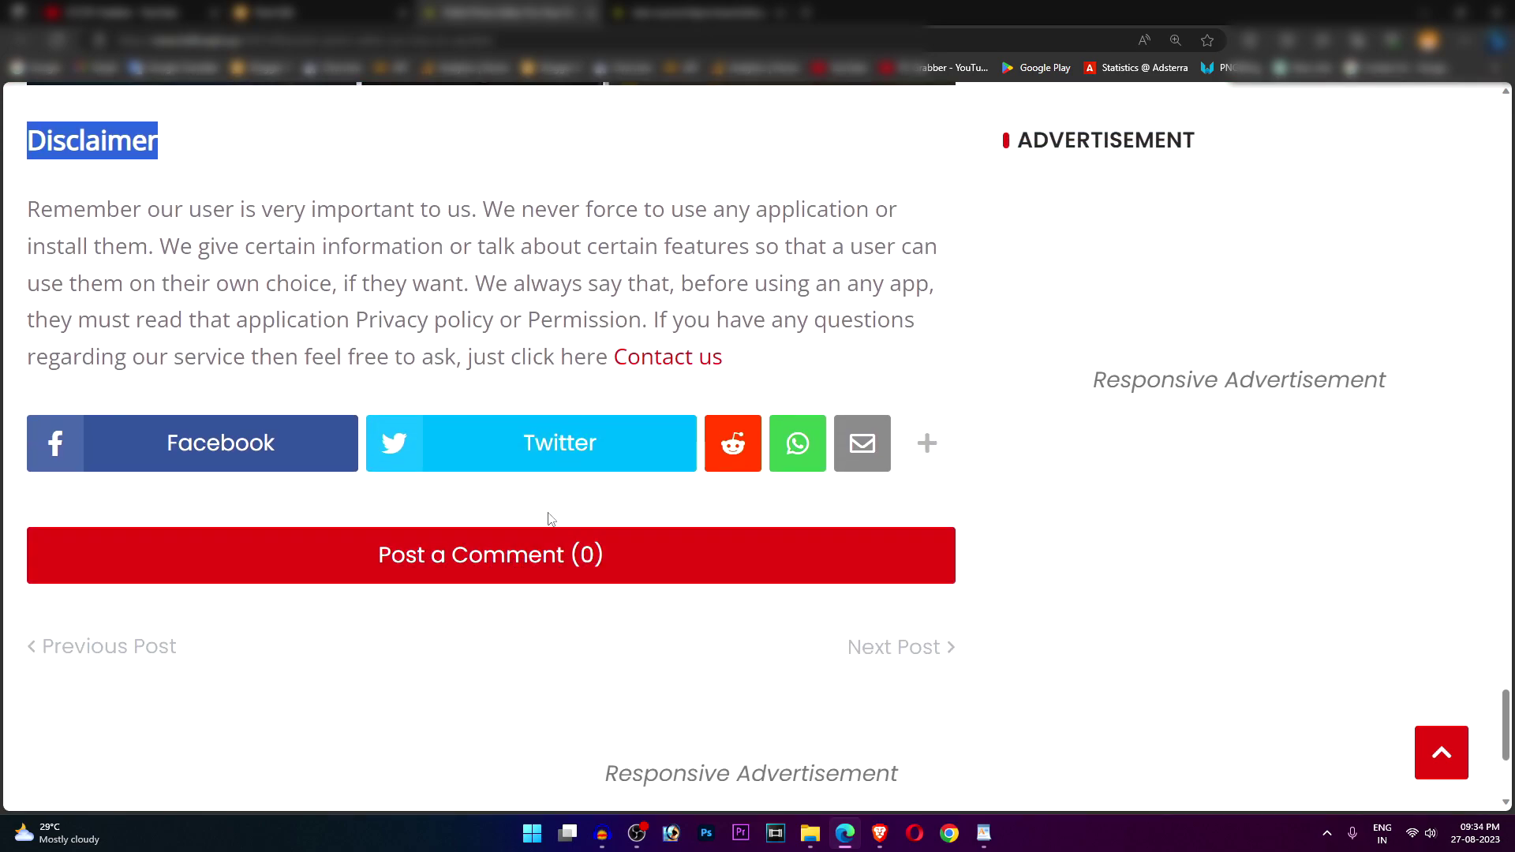
Return to the page source, search for "<h3" and step through its matches
click(718, 12)
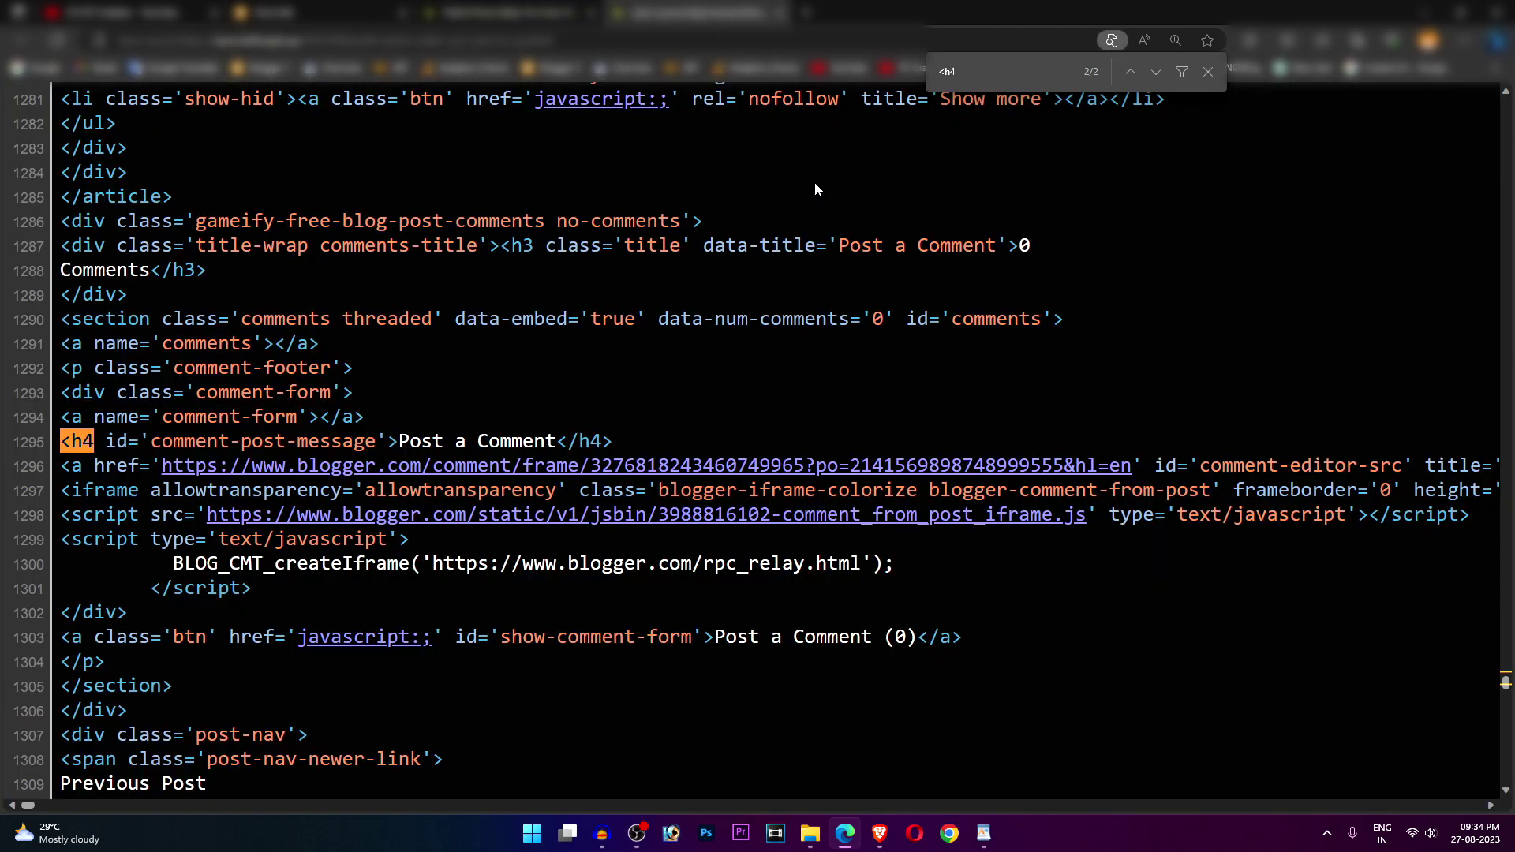
key(BackSpace)
text(3)
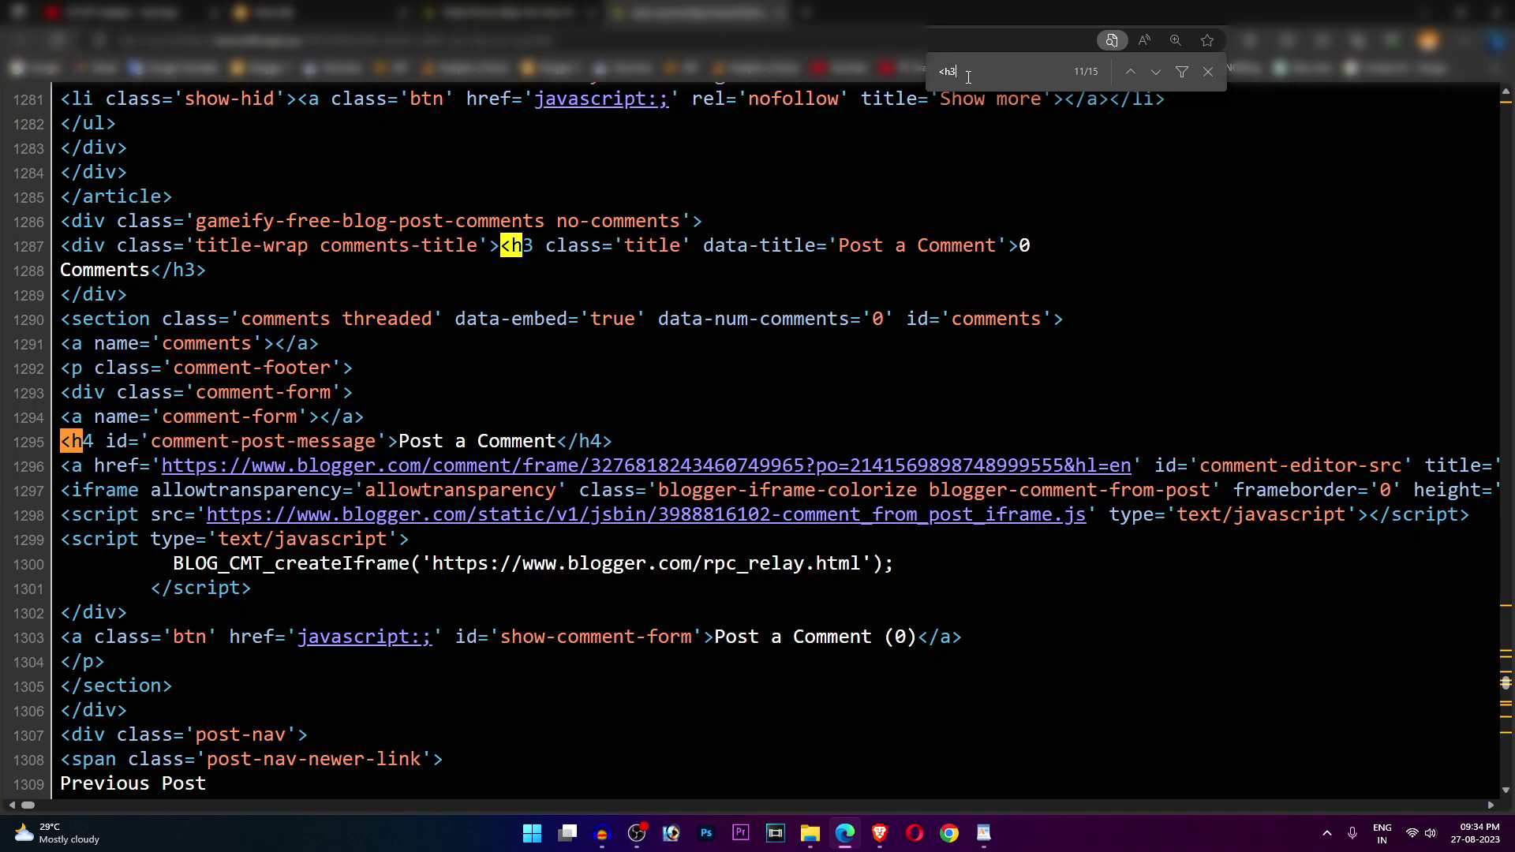
key(Return)
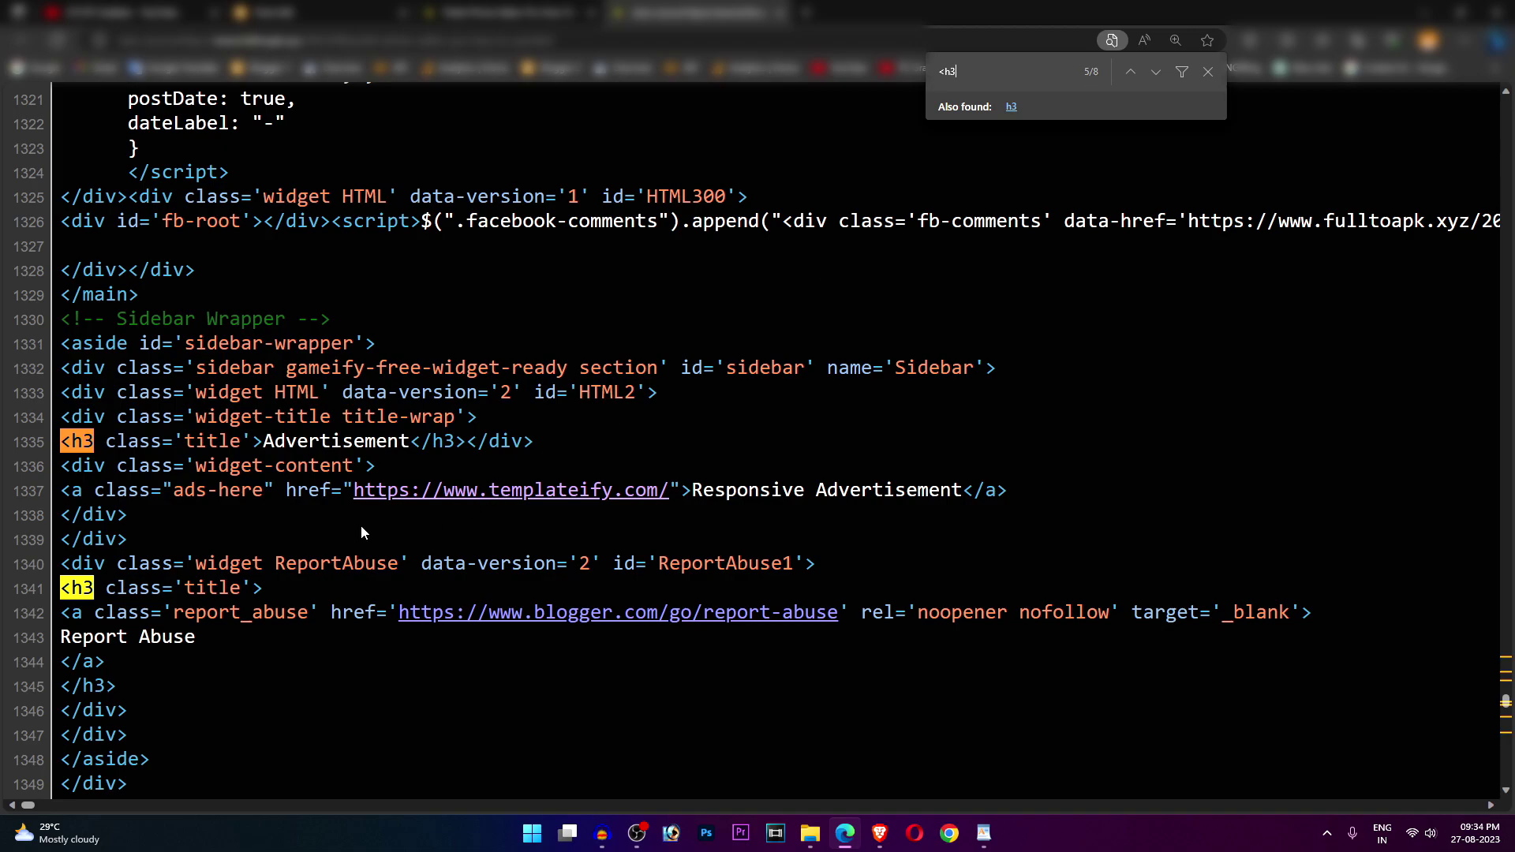
key(Return)
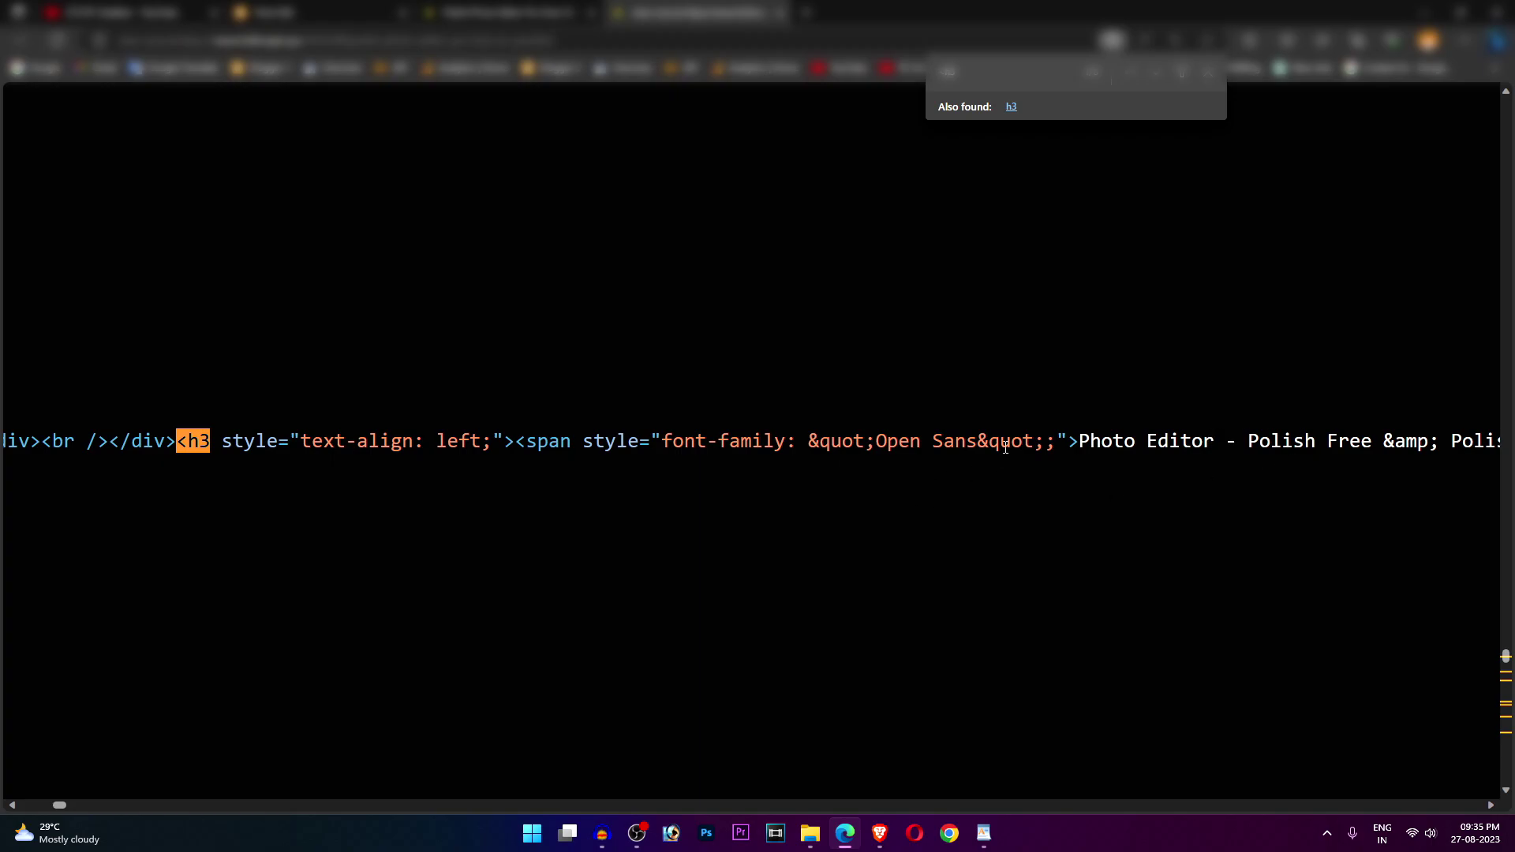
key(Return)
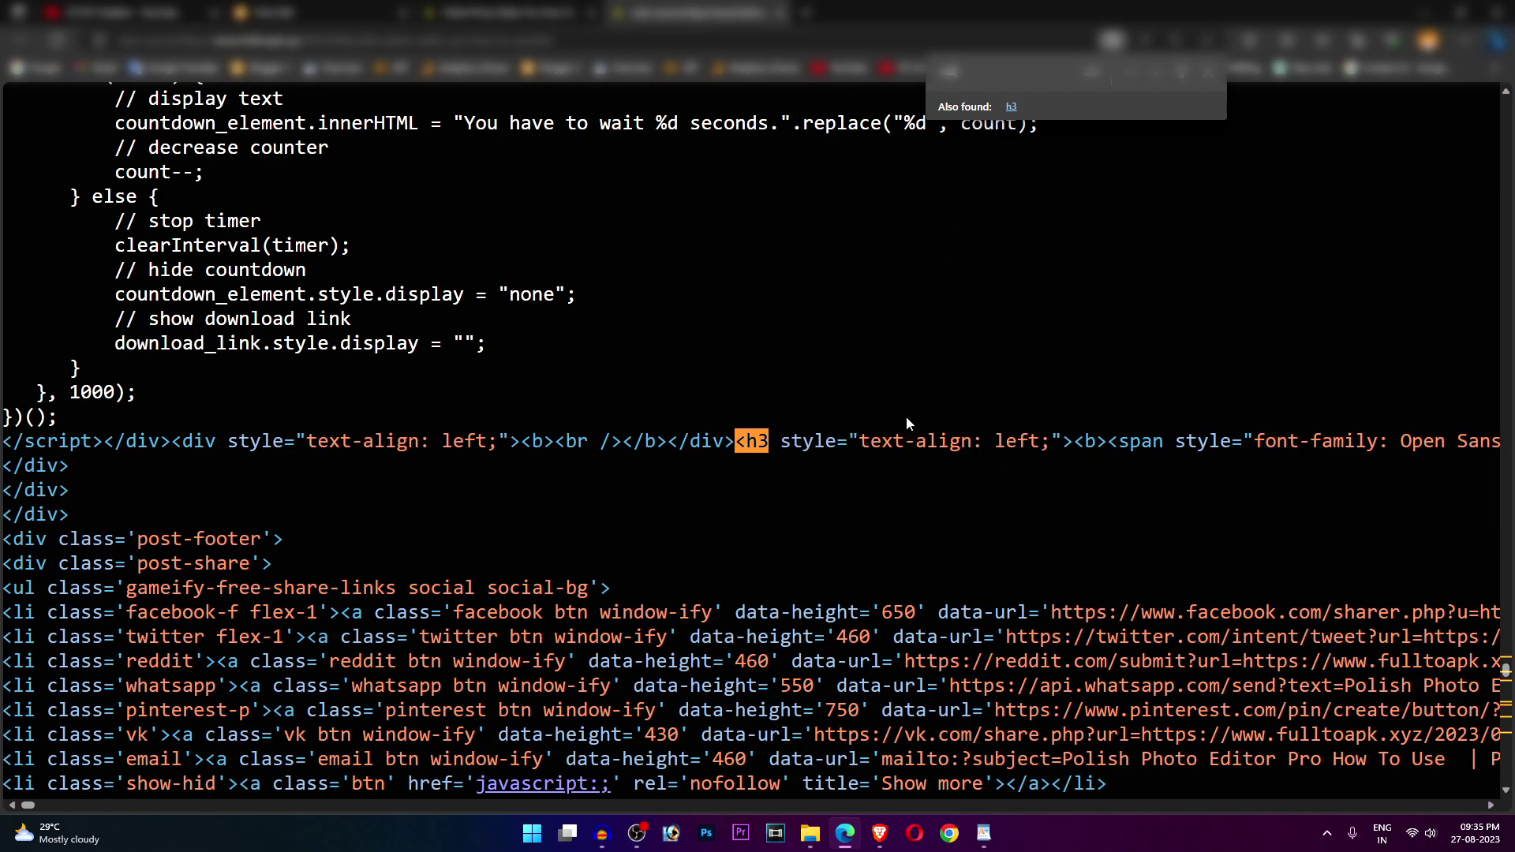
Highlight the published page's "Photo Editor - Polish Pro Install" heading, review the headings up to the title and return to the post editor
key(ctrl+shift+Tab)
scroll(397, 444, up, 15)
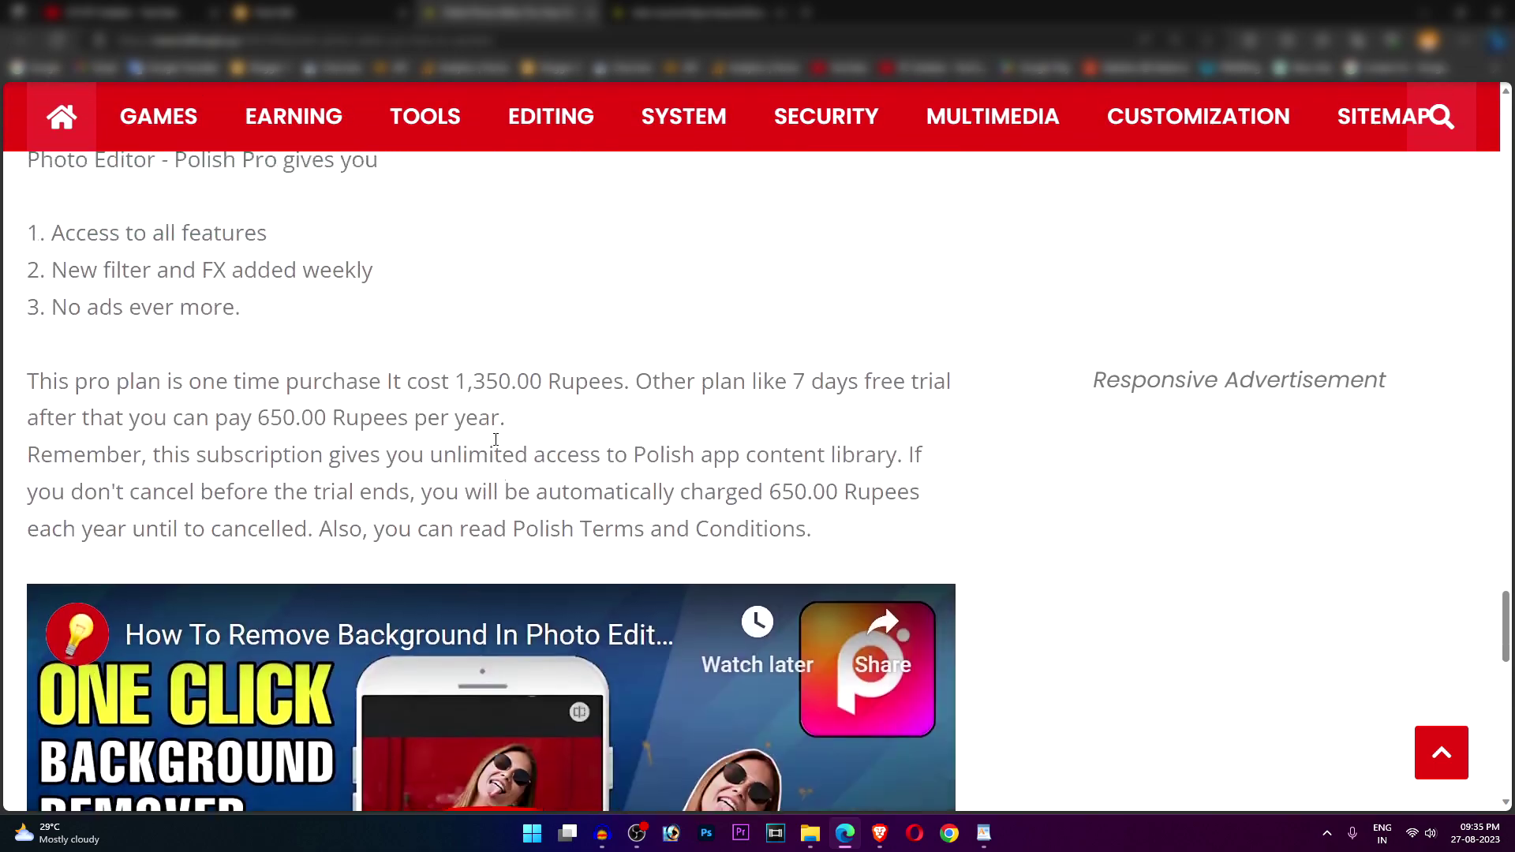
scroll(397, 445, up, 5)
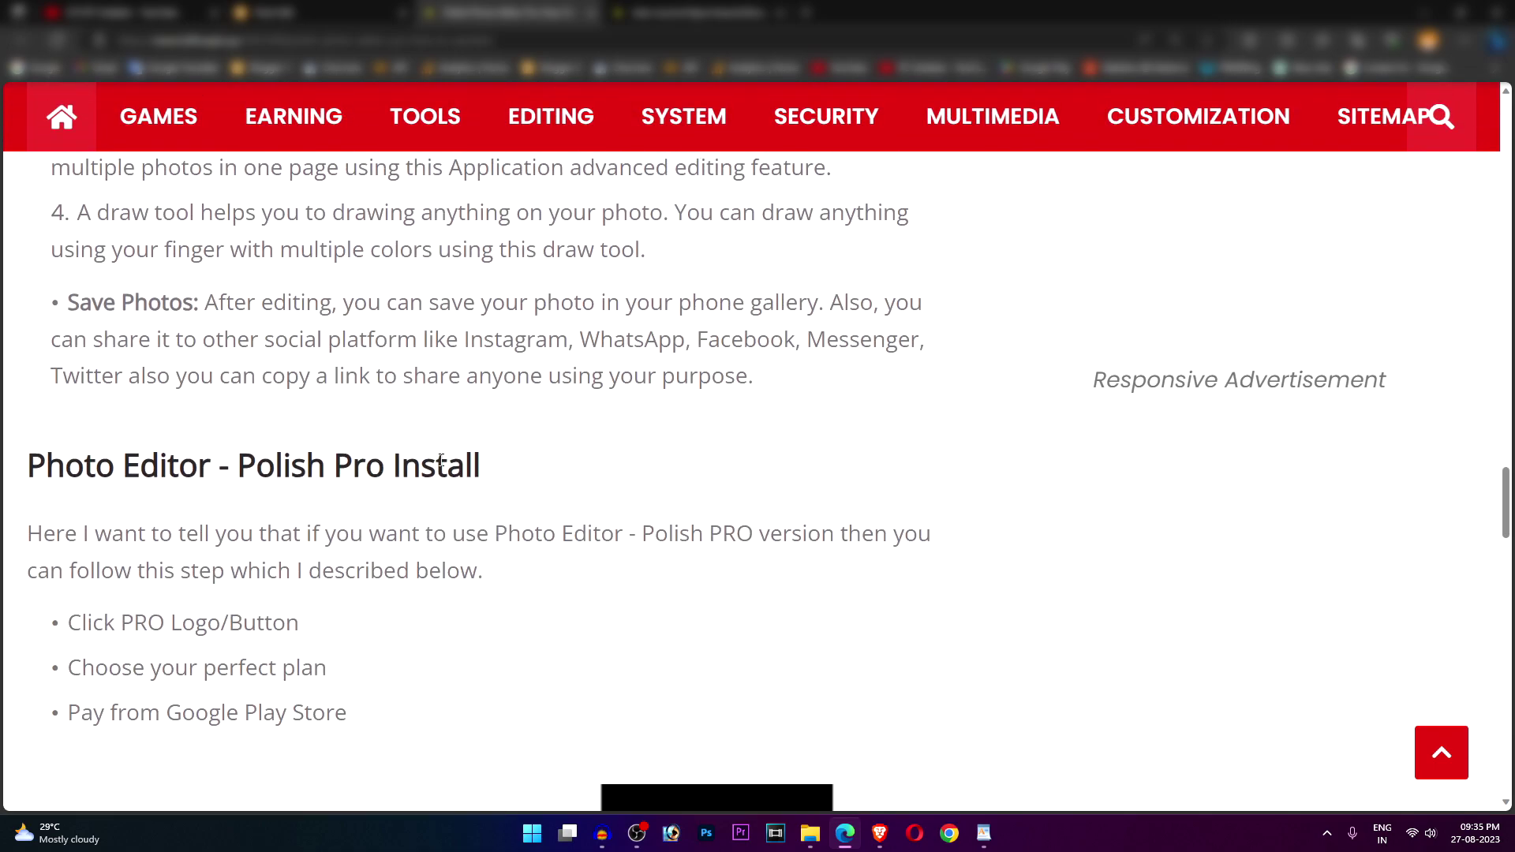
triple_click(381, 463)
scroll(236, 507, up, 15)
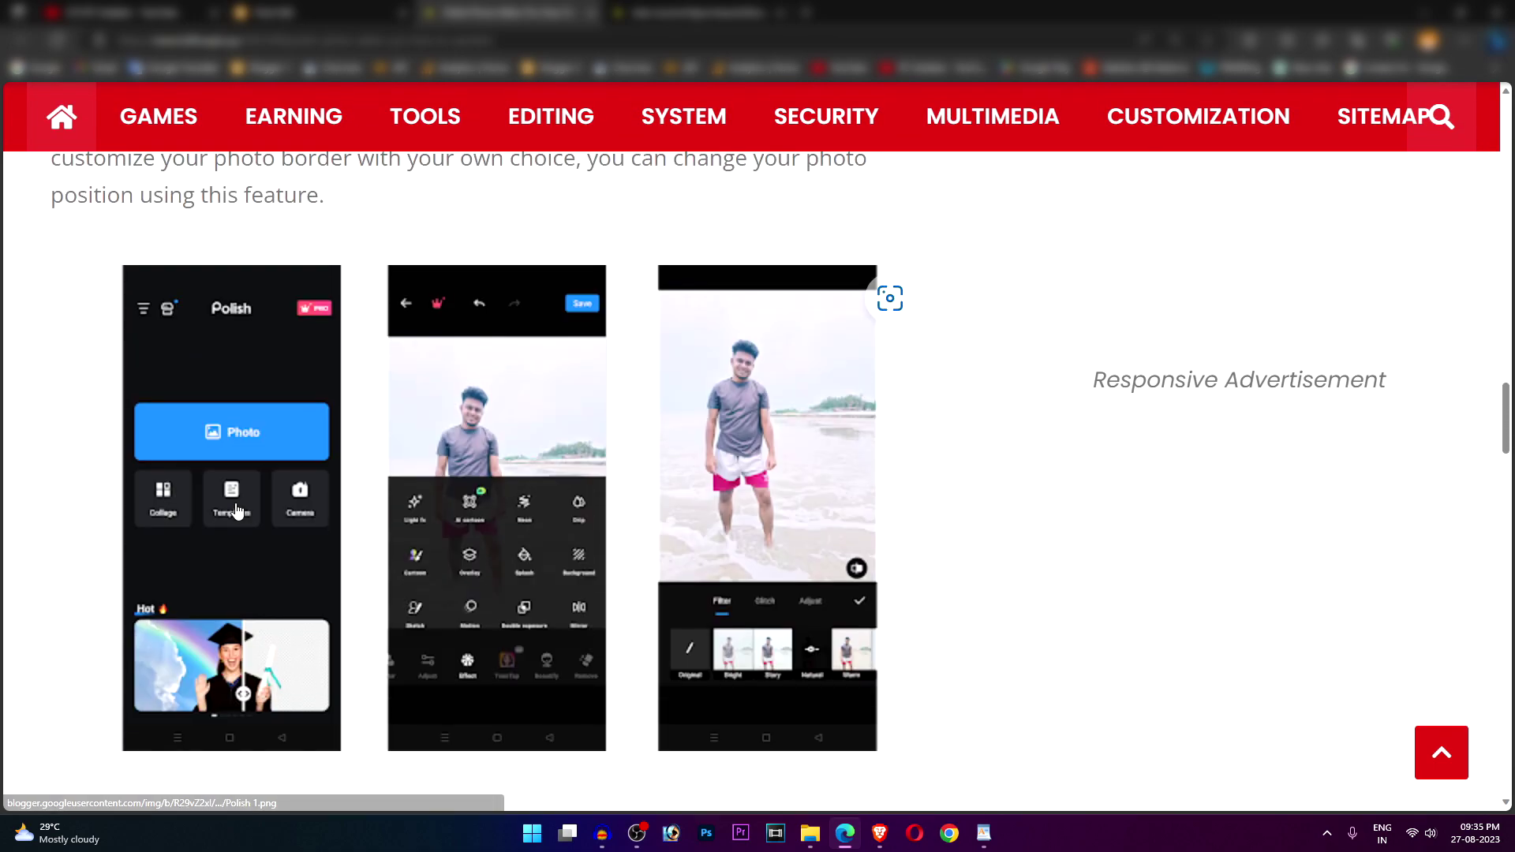
scroll(237, 506, up, 15)
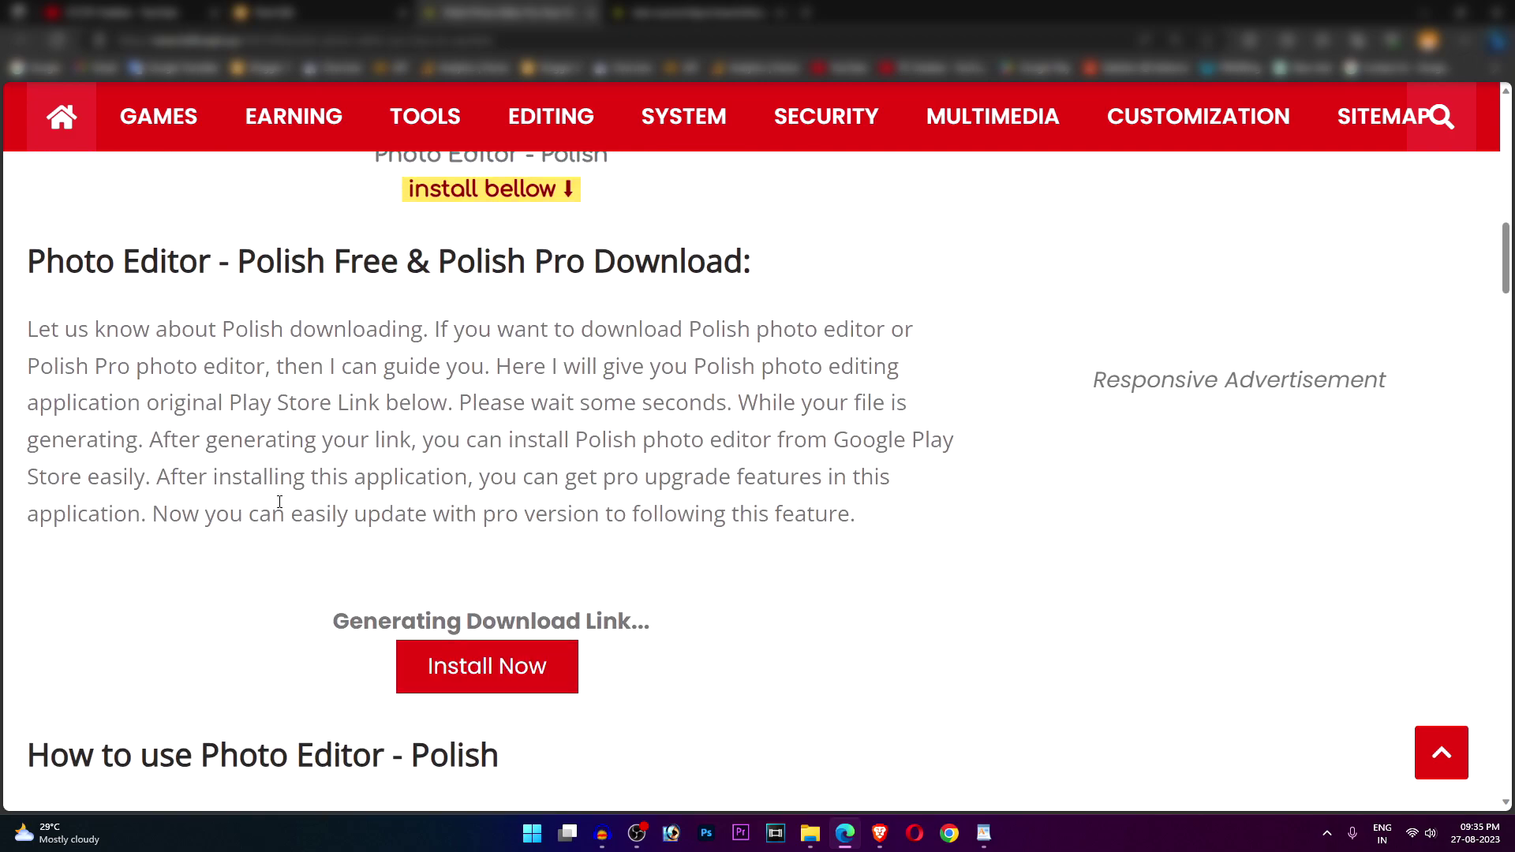
scroll(285, 506, down, 1)
scroll(282, 502, up, 12)
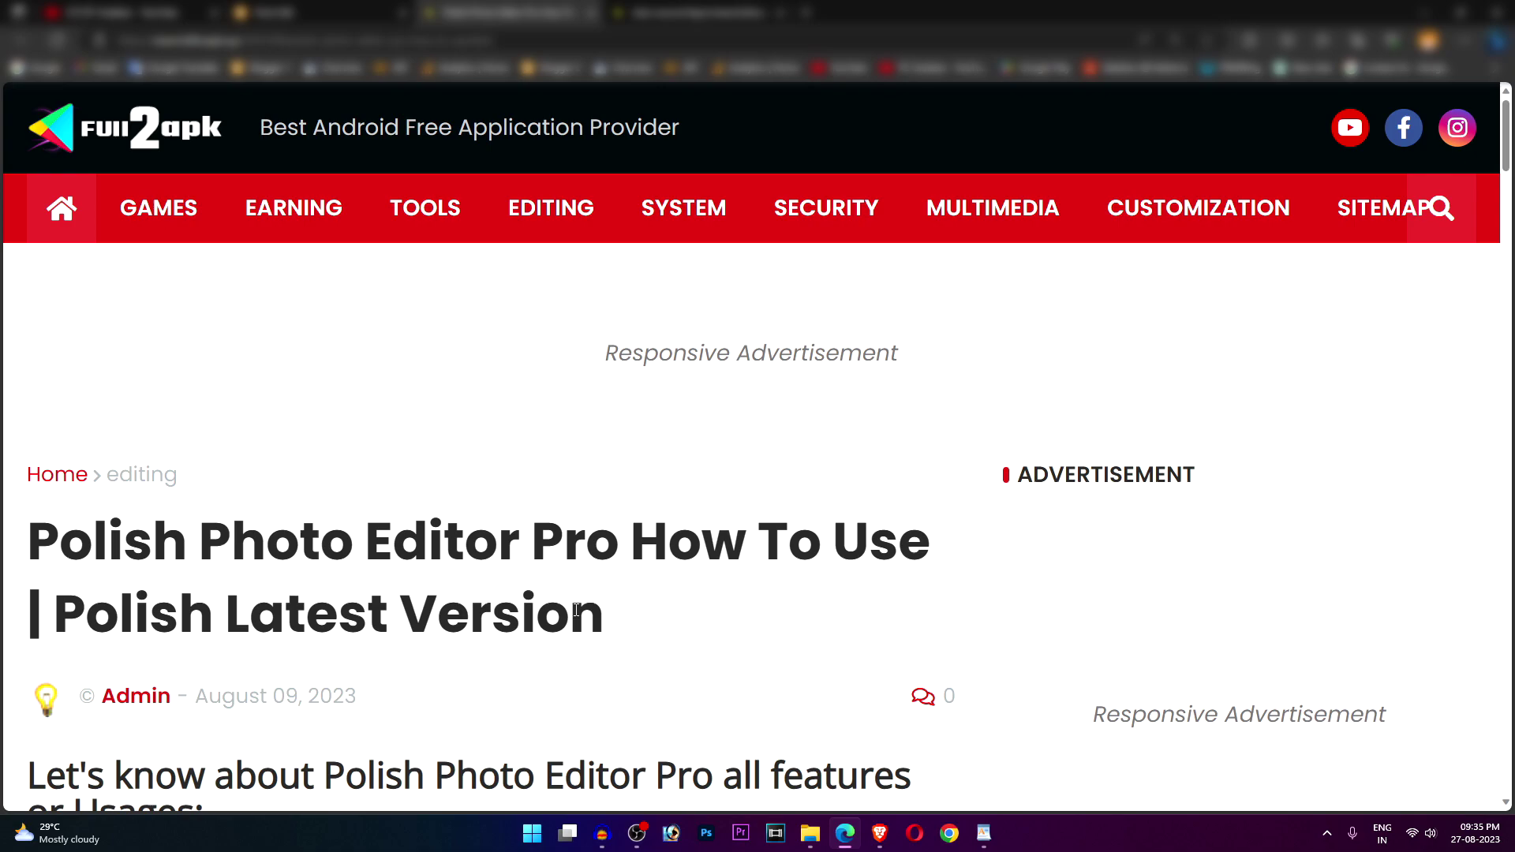
mouse_move(983, 833)
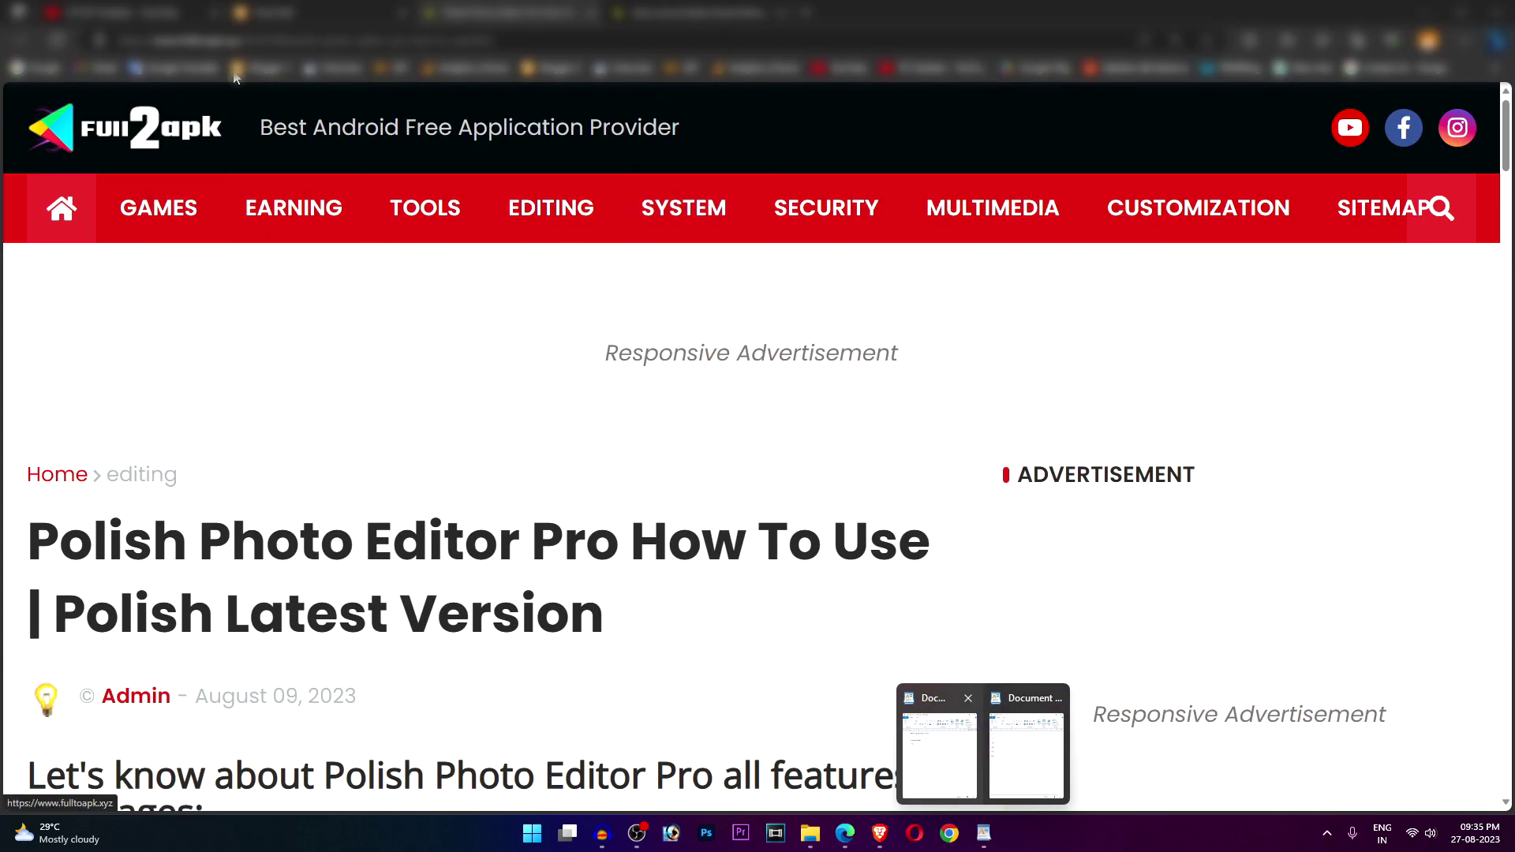
click(324, 12)
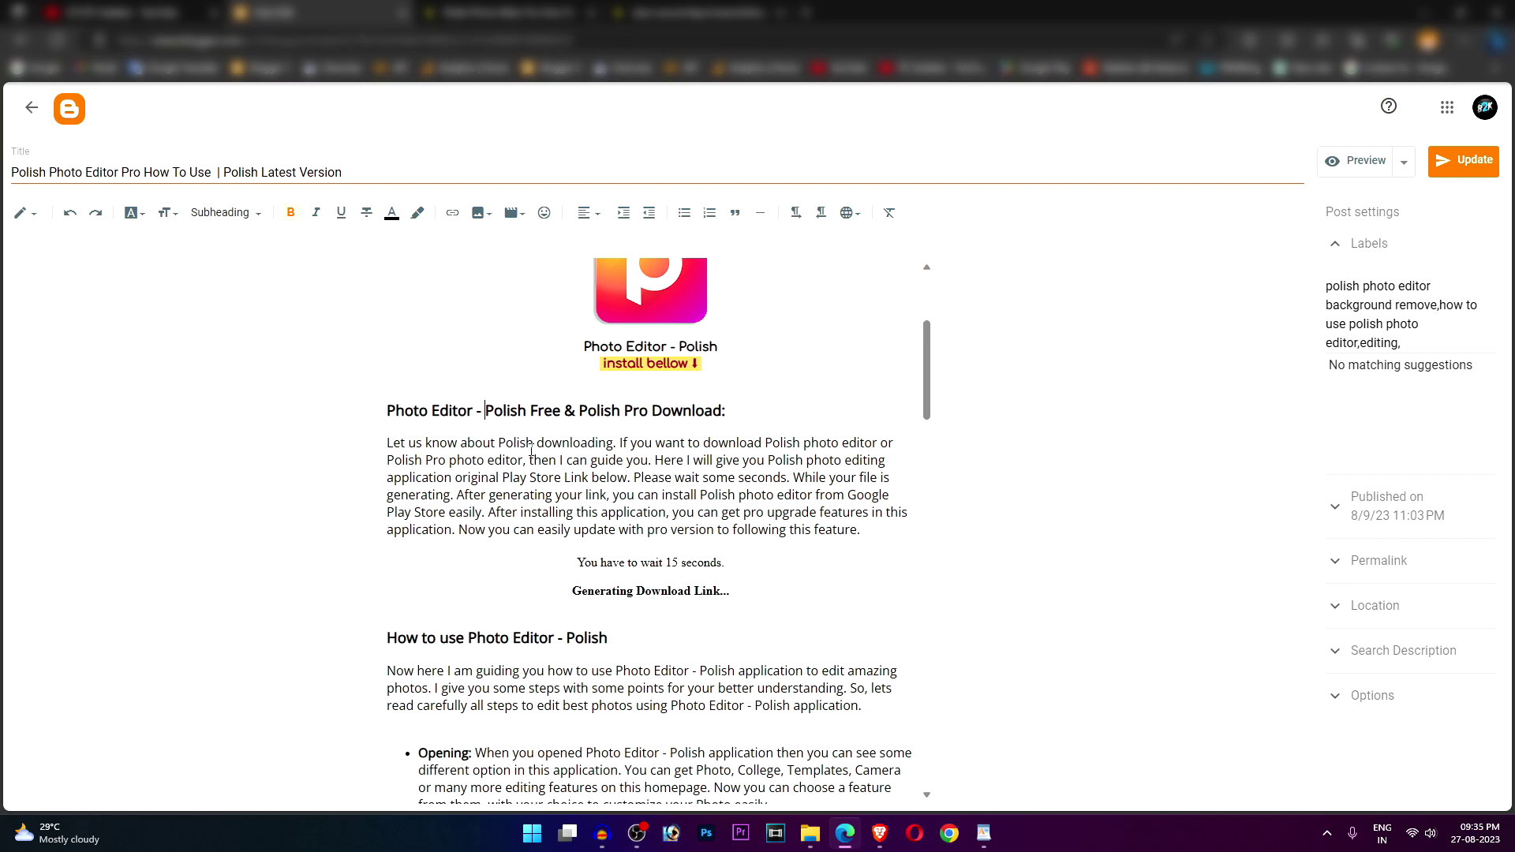
Open ChatGPT in a new browser tab and dismiss the offer to connect the OpenAI and AIPRM accounts
click(806, 11)
key(Return)
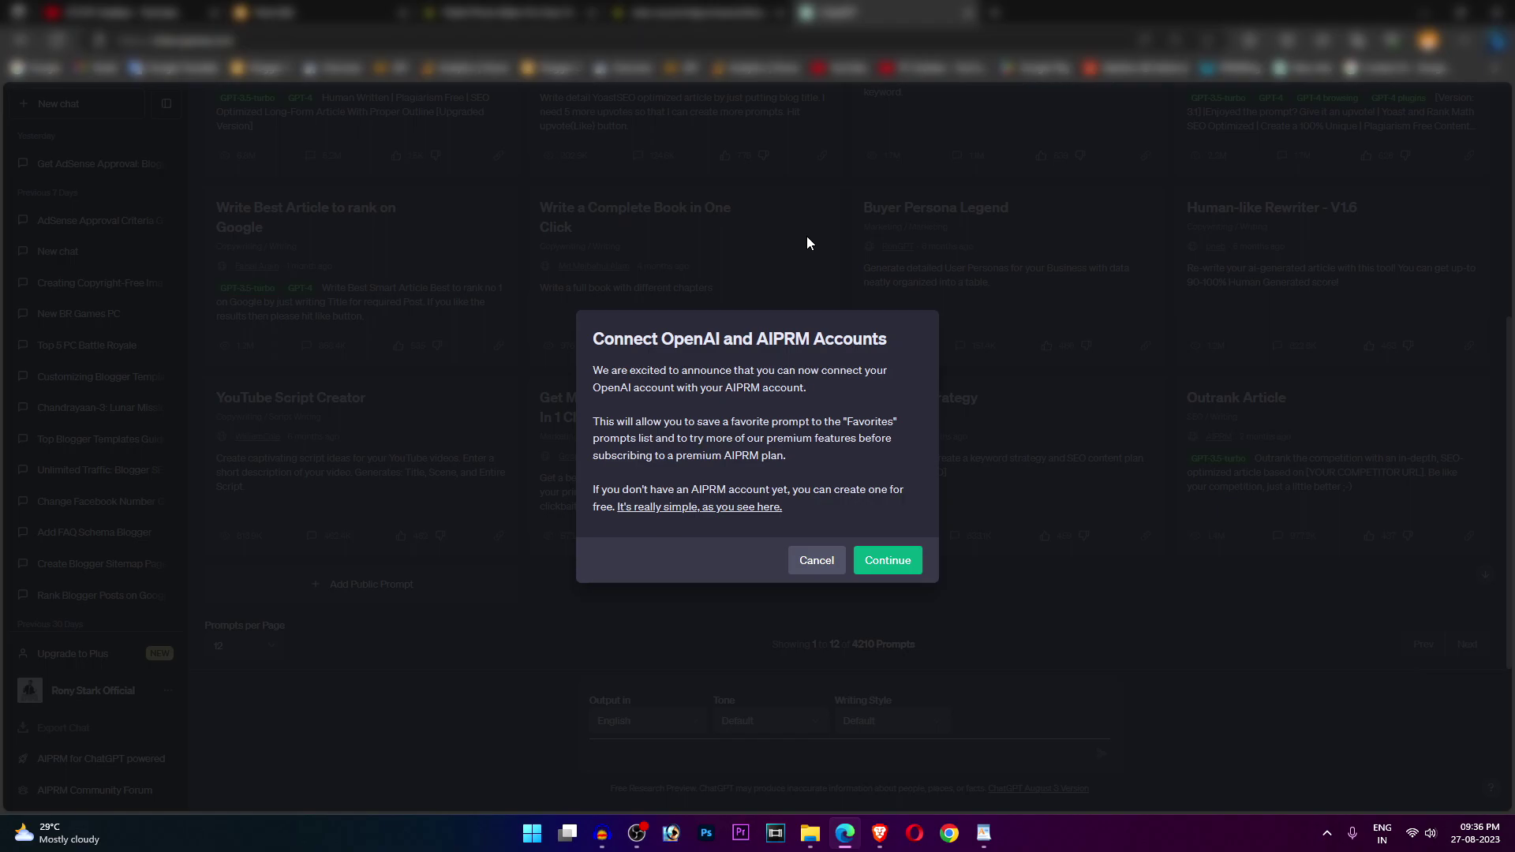
click(815, 560)
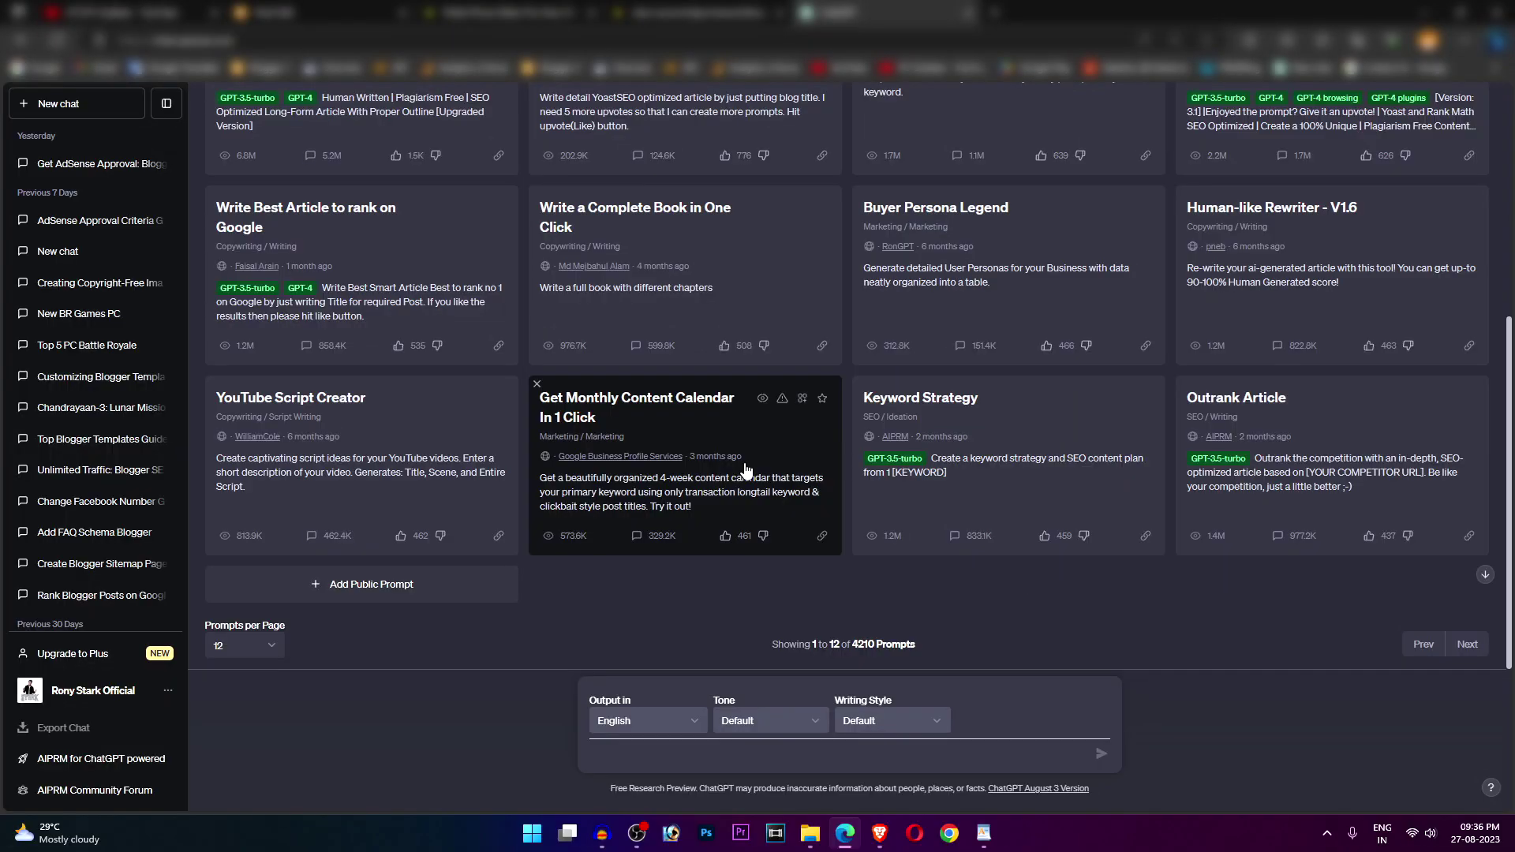
Generate an article from the "Human Written |100% Unique |SEO Optimized Article" prompt with the title "how to rank a blogger on google"
scroll(403, 422, up, 4)
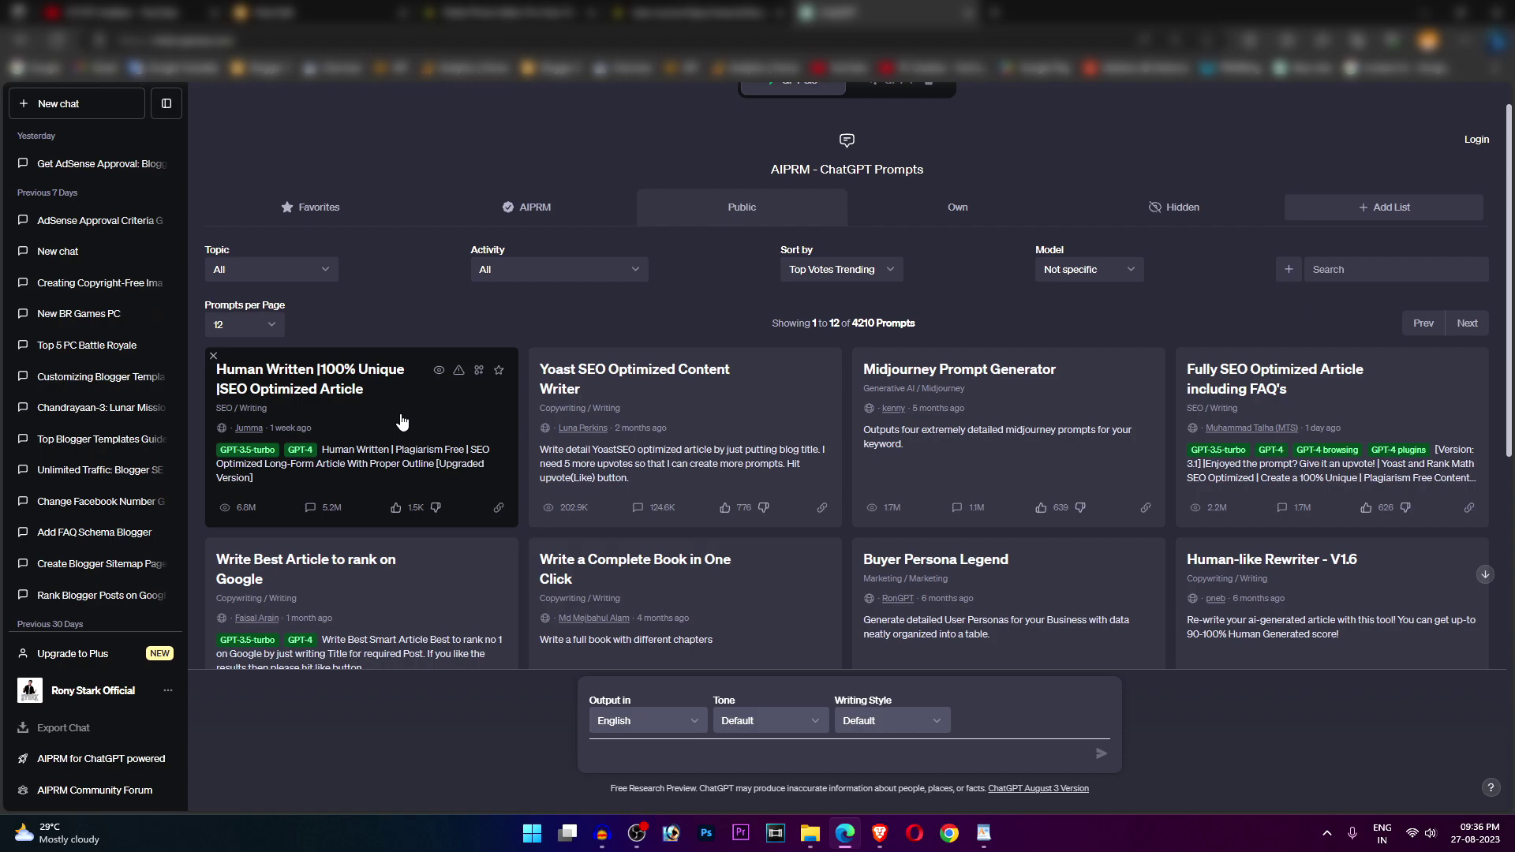
click(364, 431)
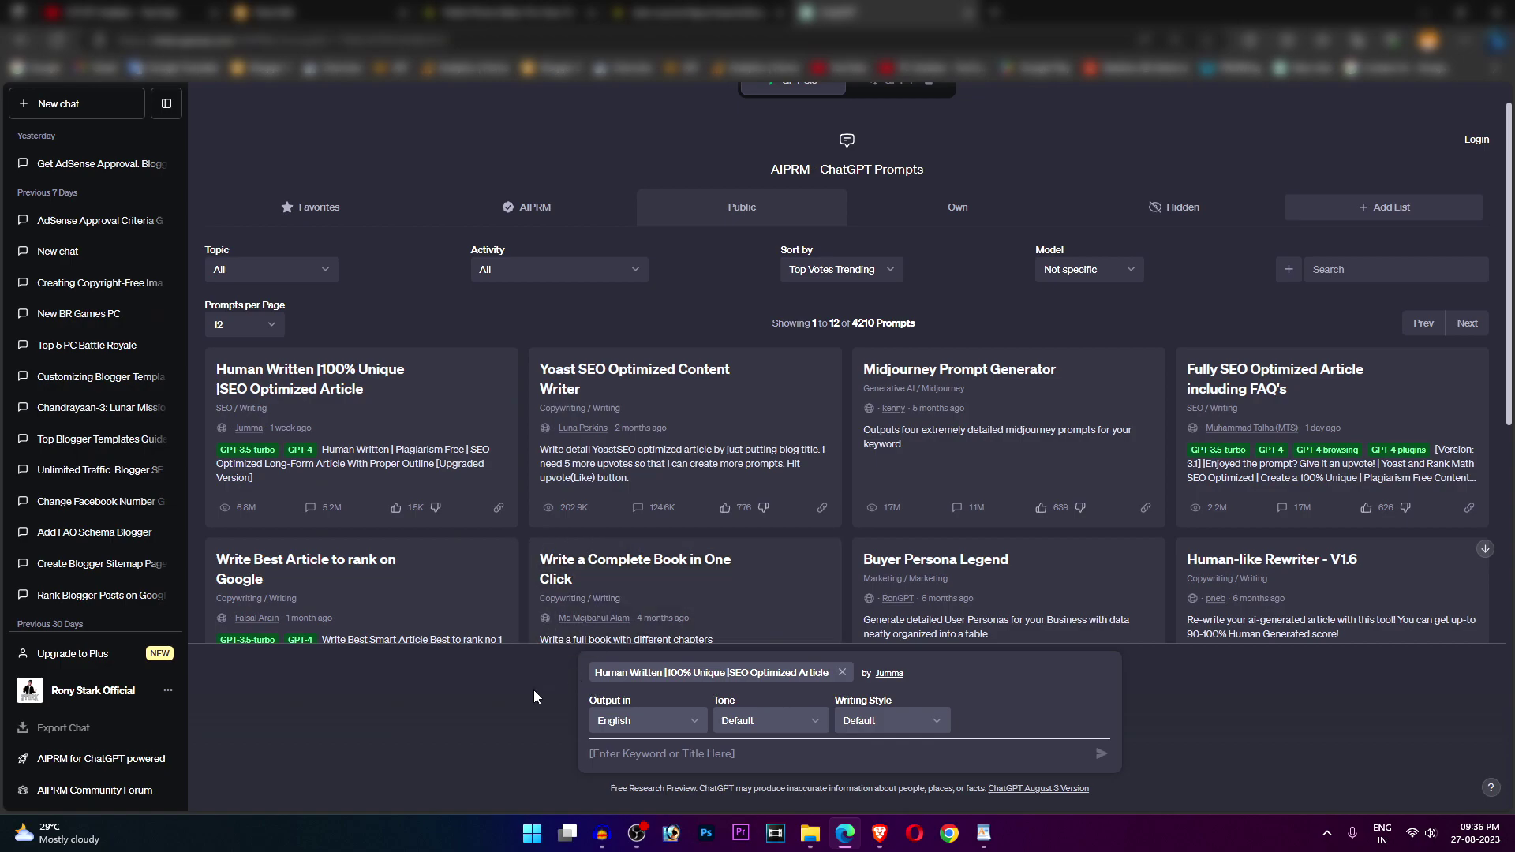
text(how to rank a blogger on ggole)
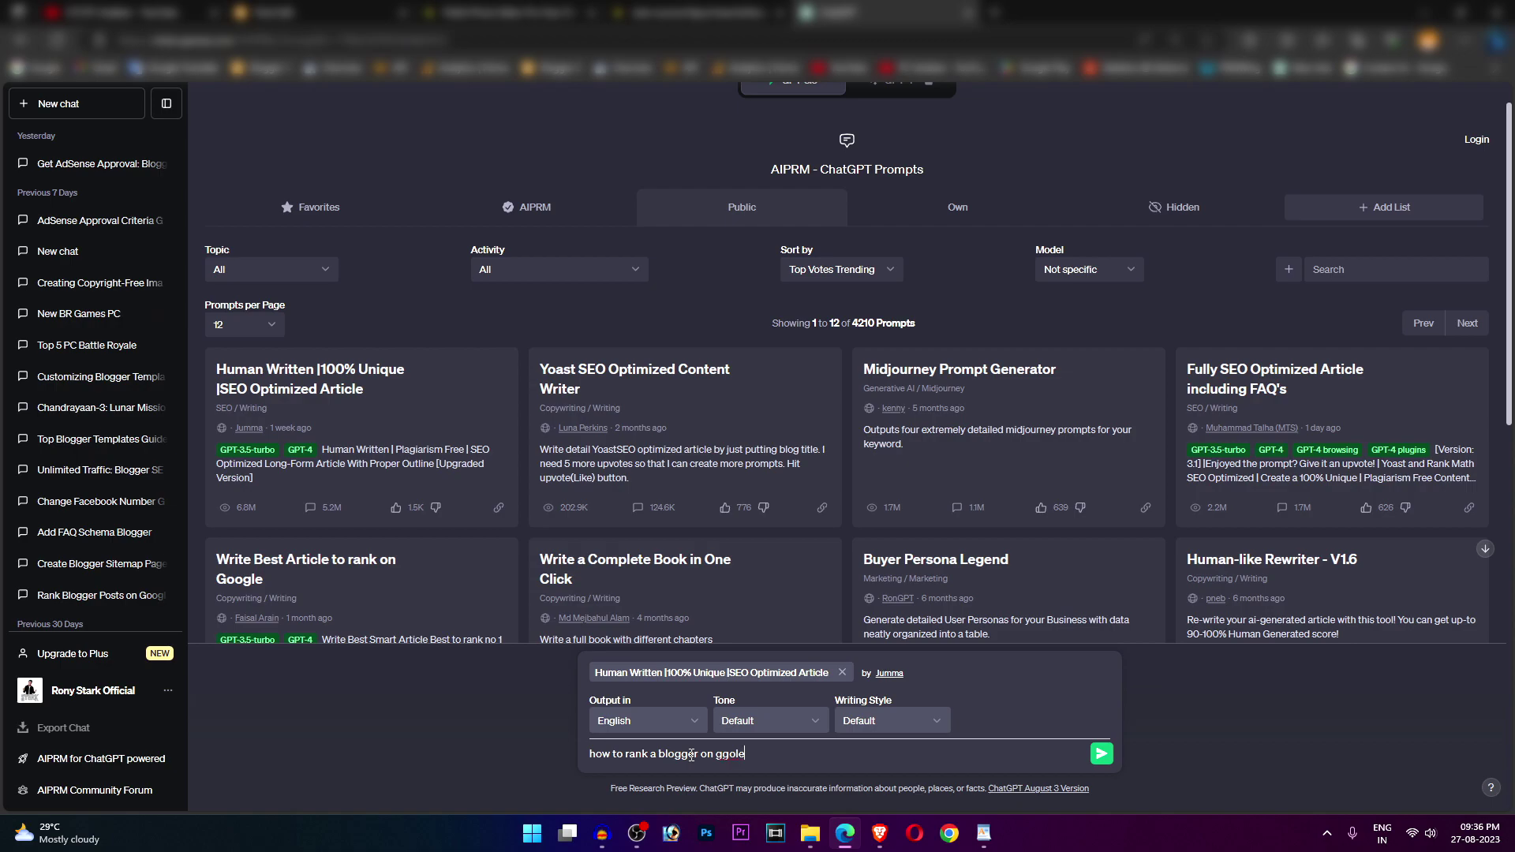
key(BackSpace)
key(BackSpace)
key(BackSpace)
key(BackSpace)
text(oogle)
key(Return)
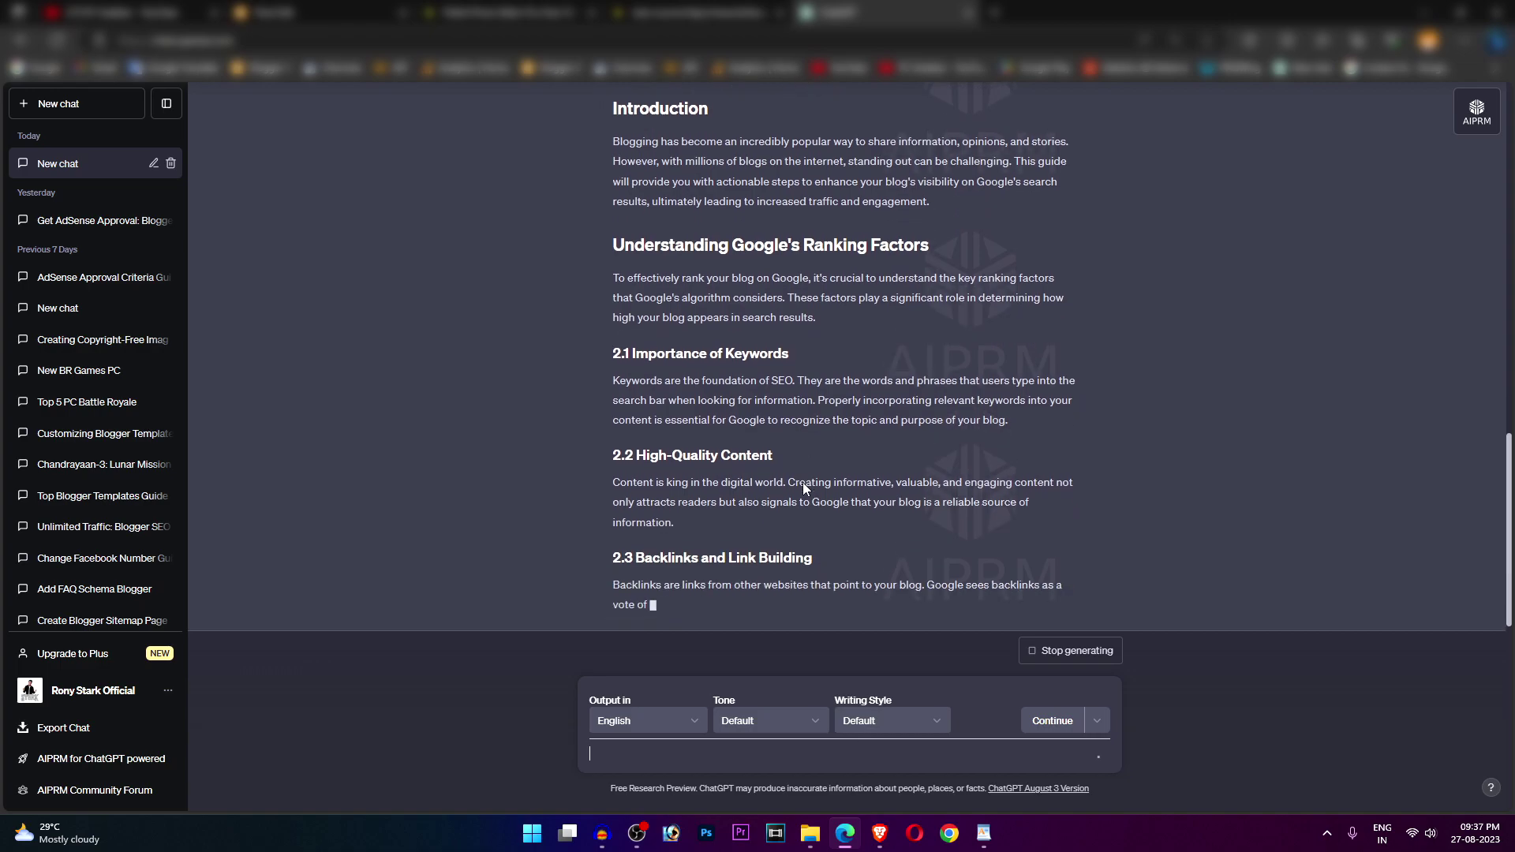
Switch to the Blogger dashboard, create a new post in the Example blog and place the cursor in its body
key(ctrl+2)
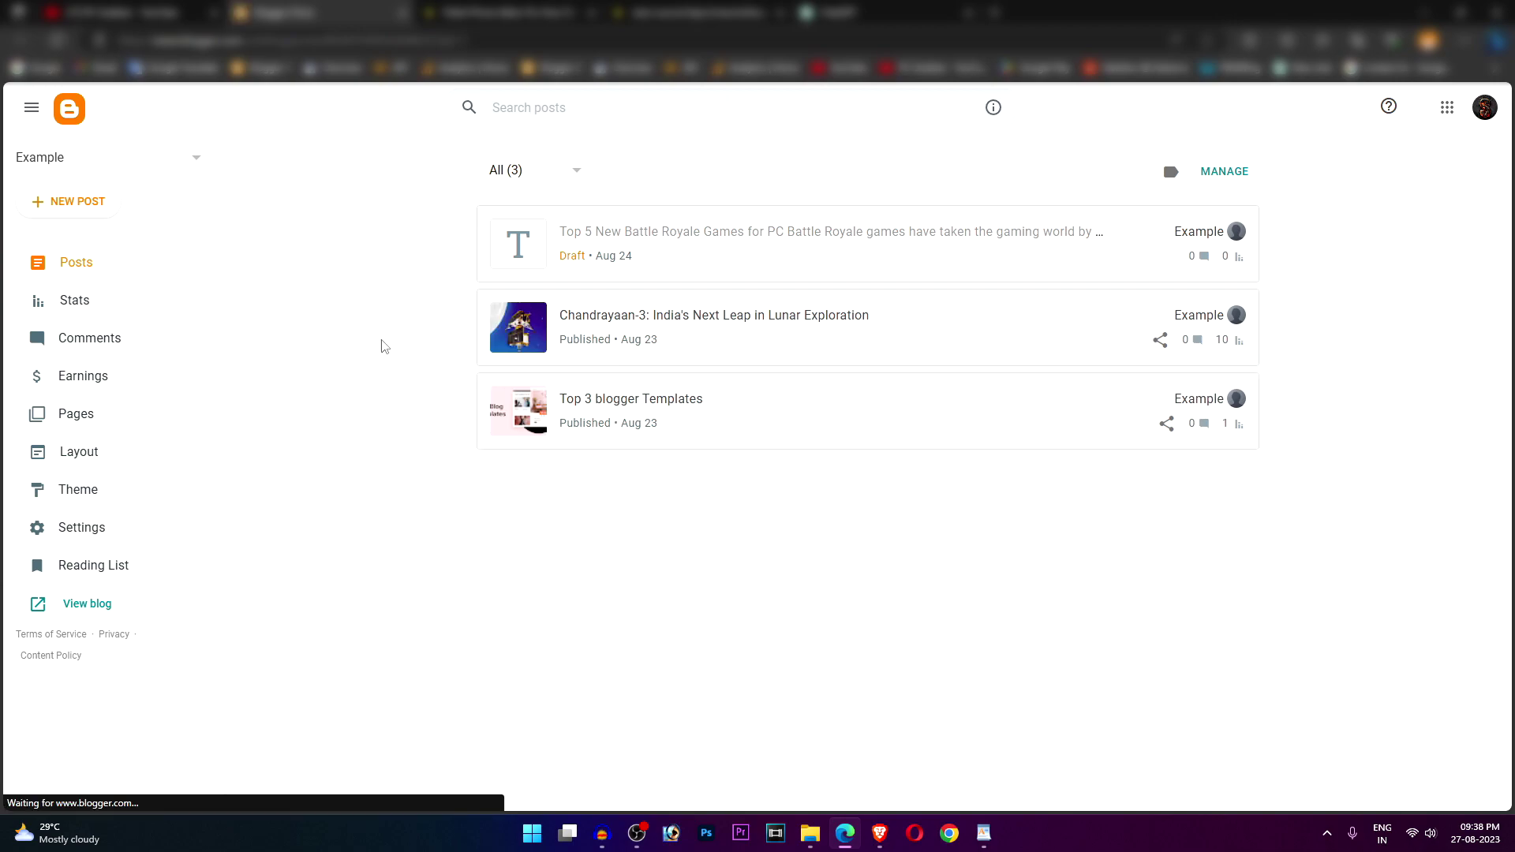
click(84, 210)
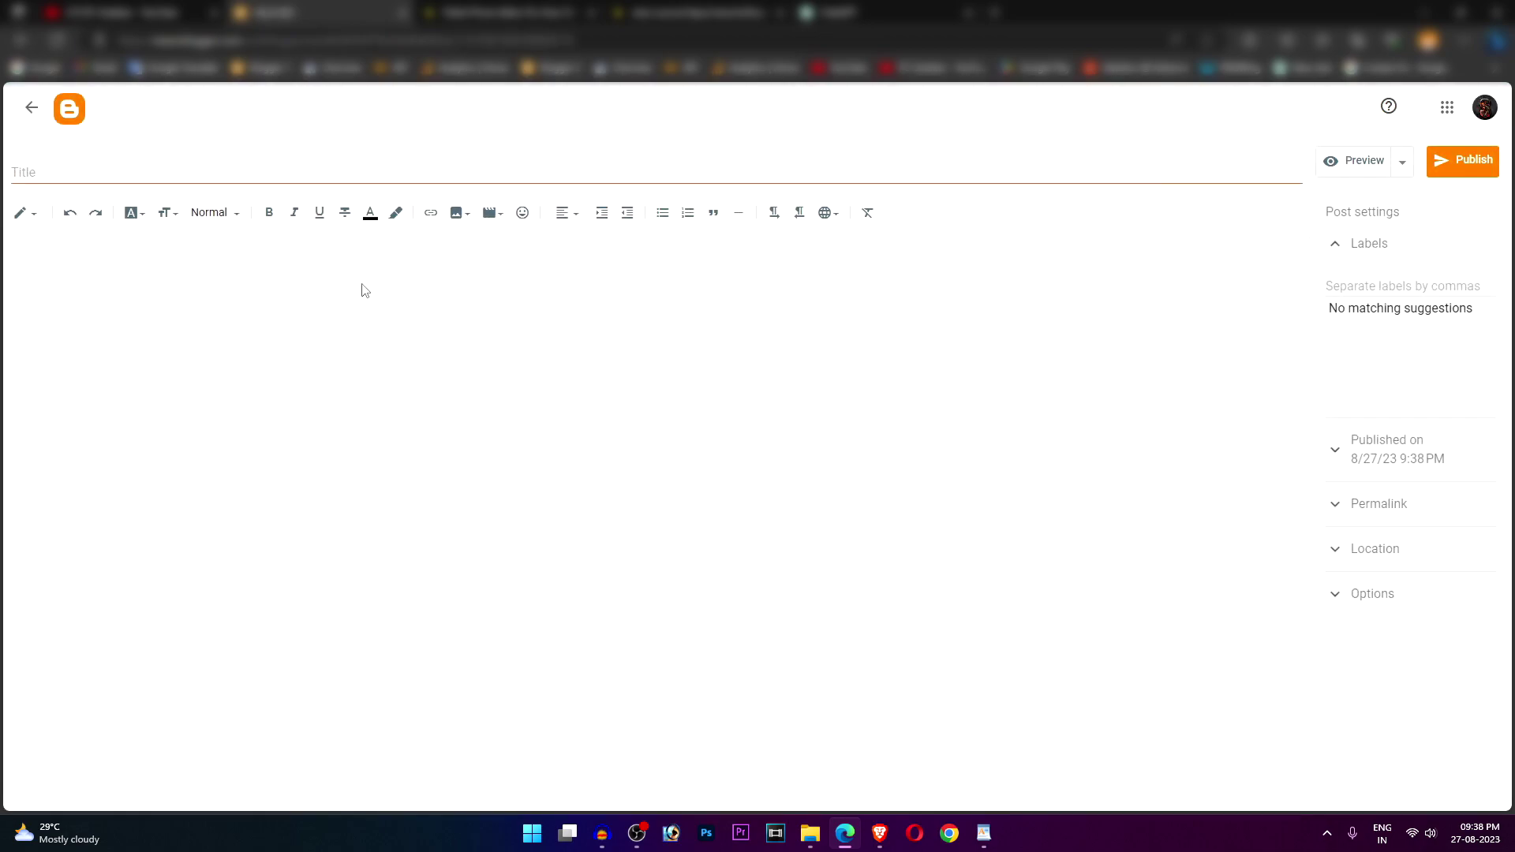
click(199, 173)
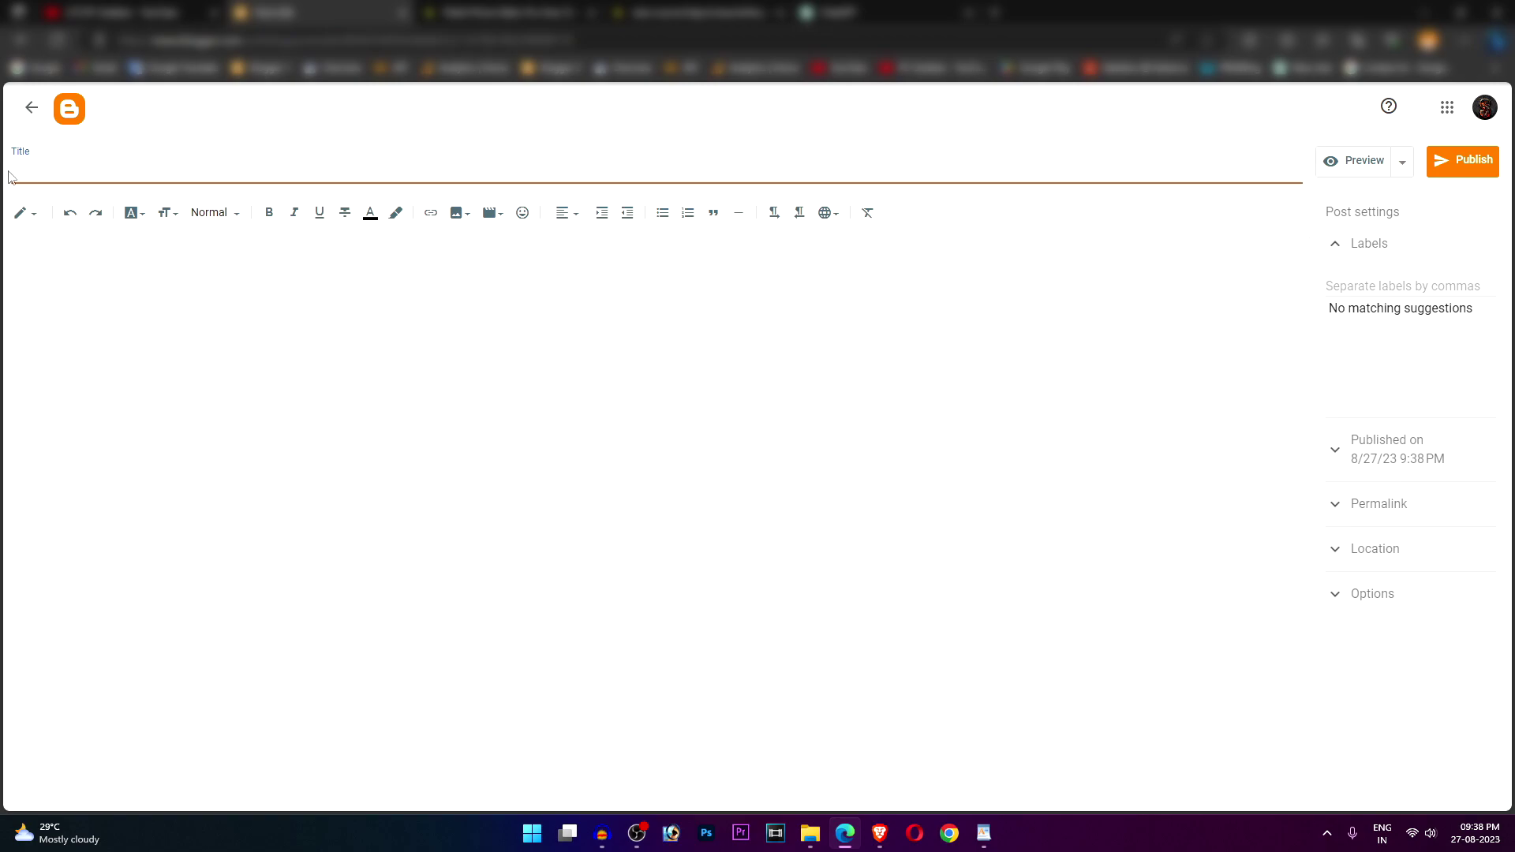
click(465, 283)
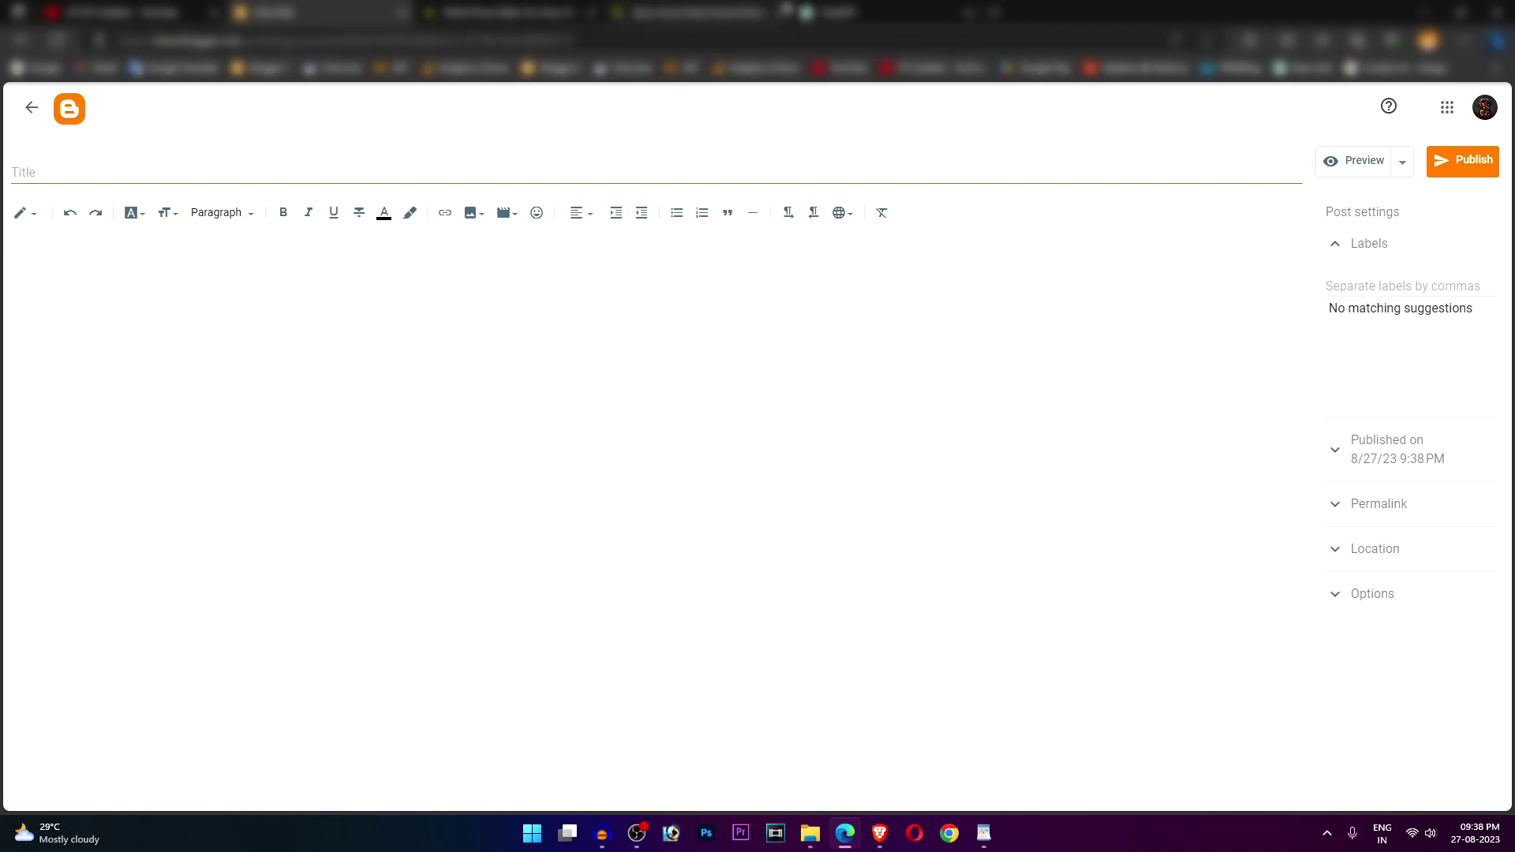
In the ChatGPT answer, copy the title "How to Rank a Blogger on Google: A Comprehensive Guide" and the opening paragraph
click(868, 12)
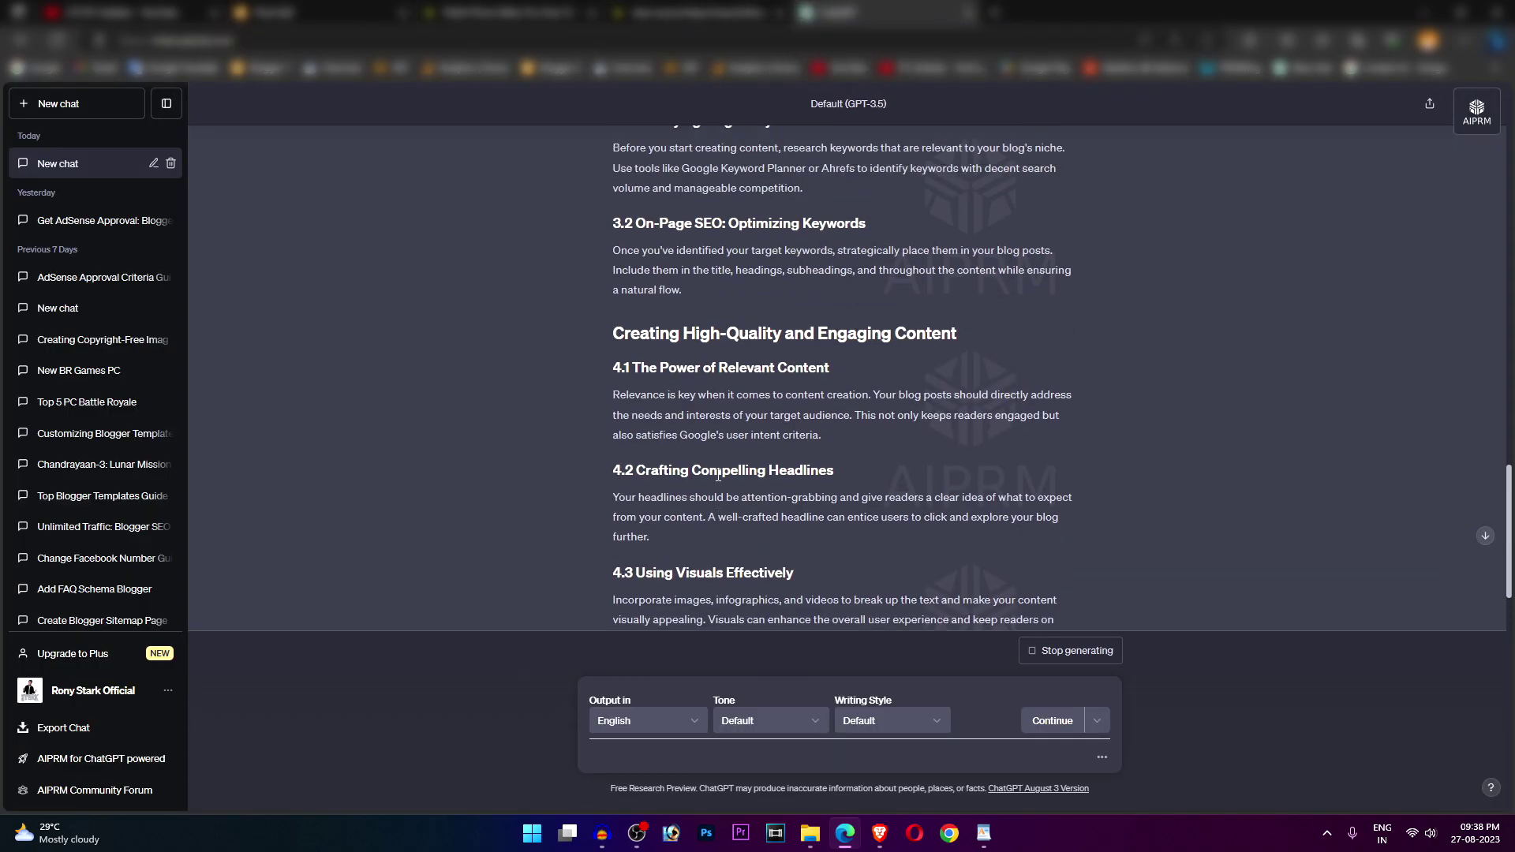
scroll(718, 474, up, 2)
scroll(711, 470, down, 2)
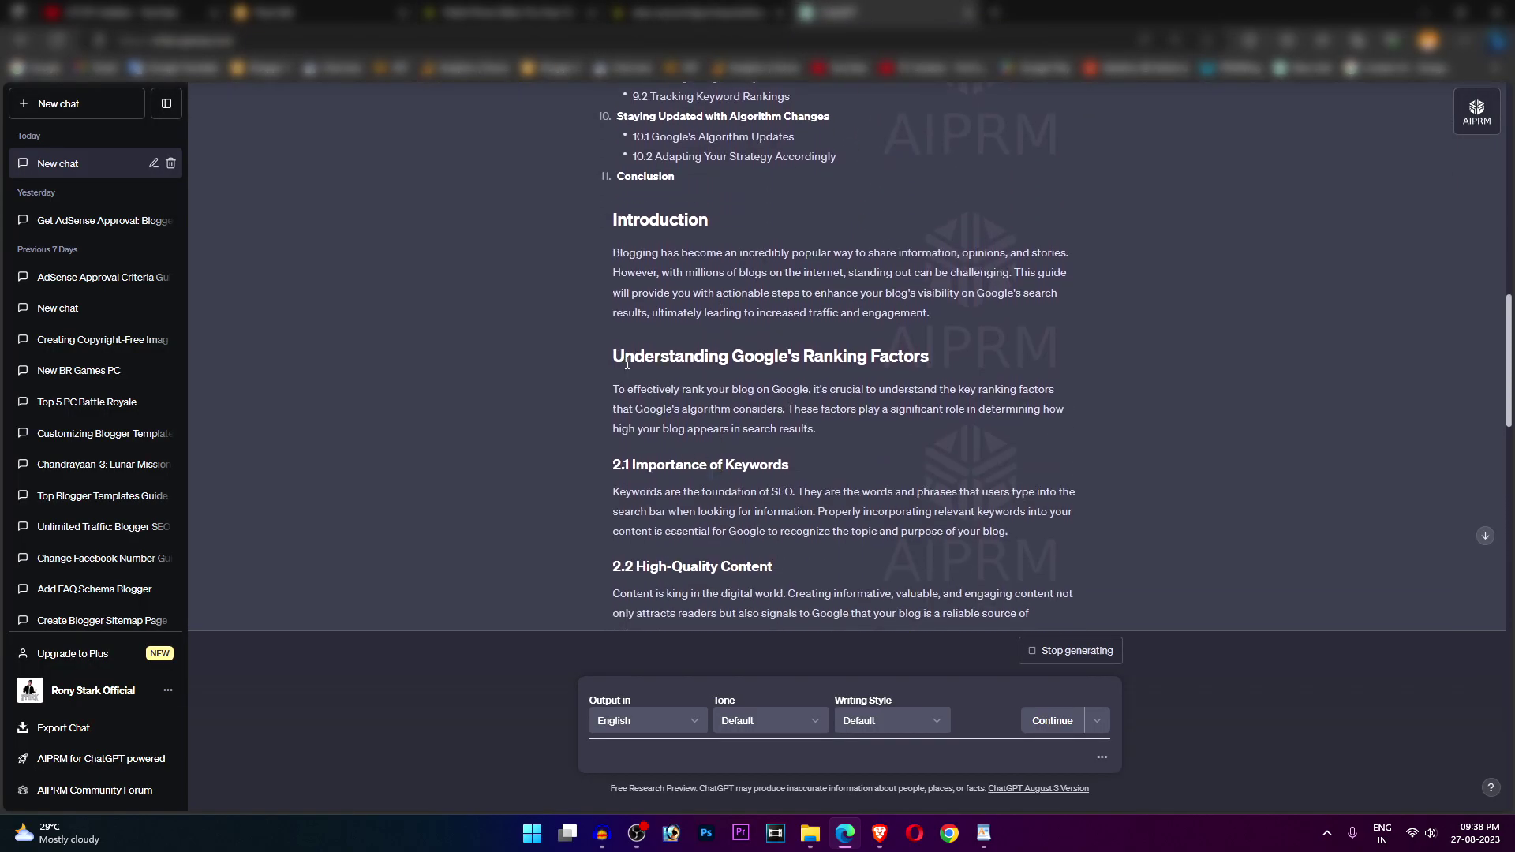
scroll(655, 284, up, 10)
drag(616, 243, 972, 388)
right_click(921, 362)
click(956, 375)
Try to paste the copied title and opening paragraph directly into the Blogger post body, and clear them again
click(332, 12)
right_click(563, 337)
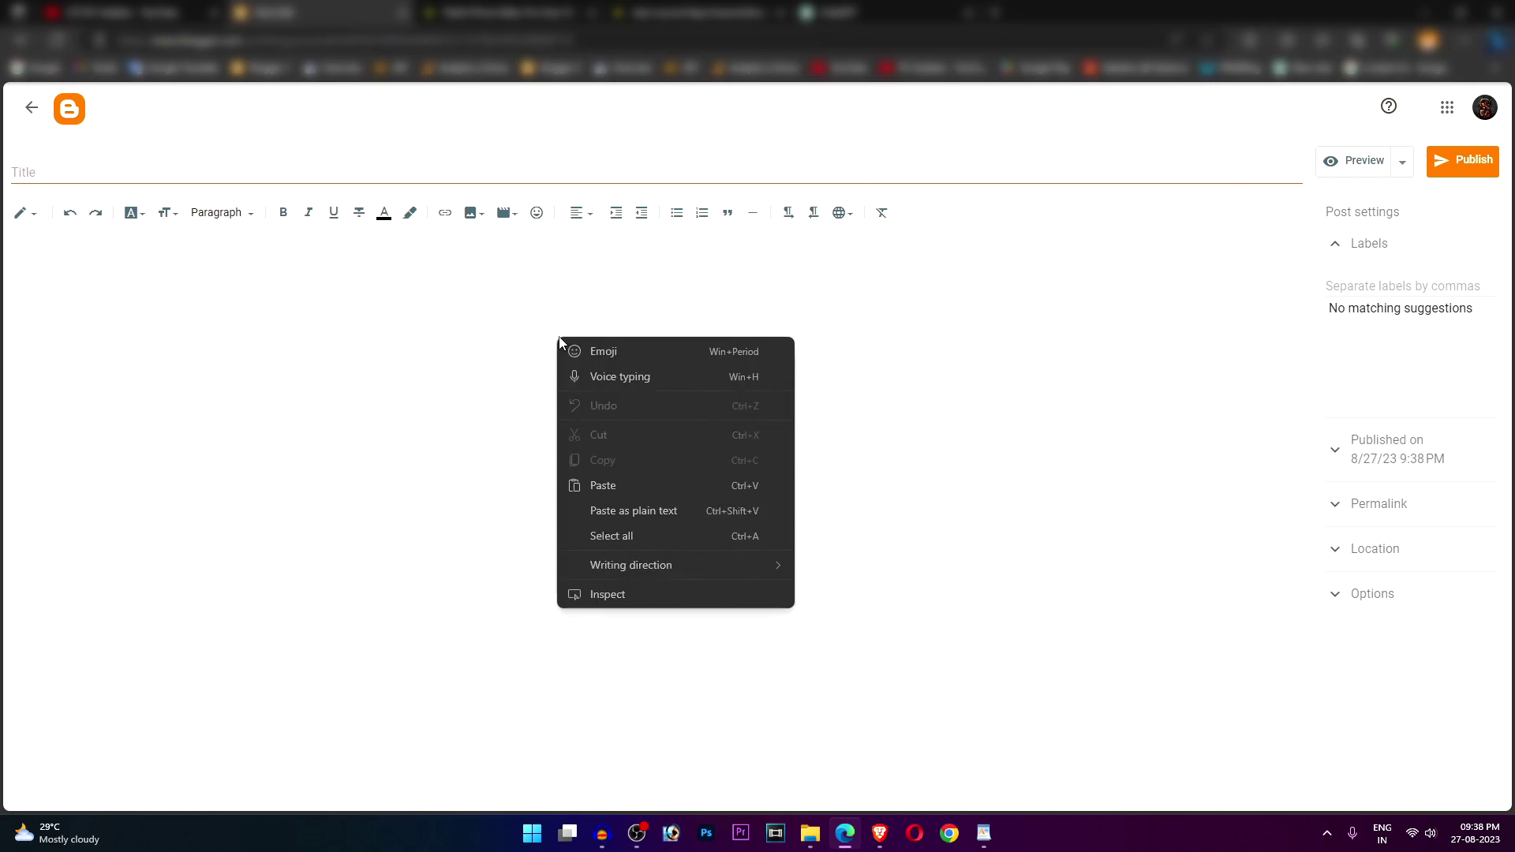
key(ctrl+v)
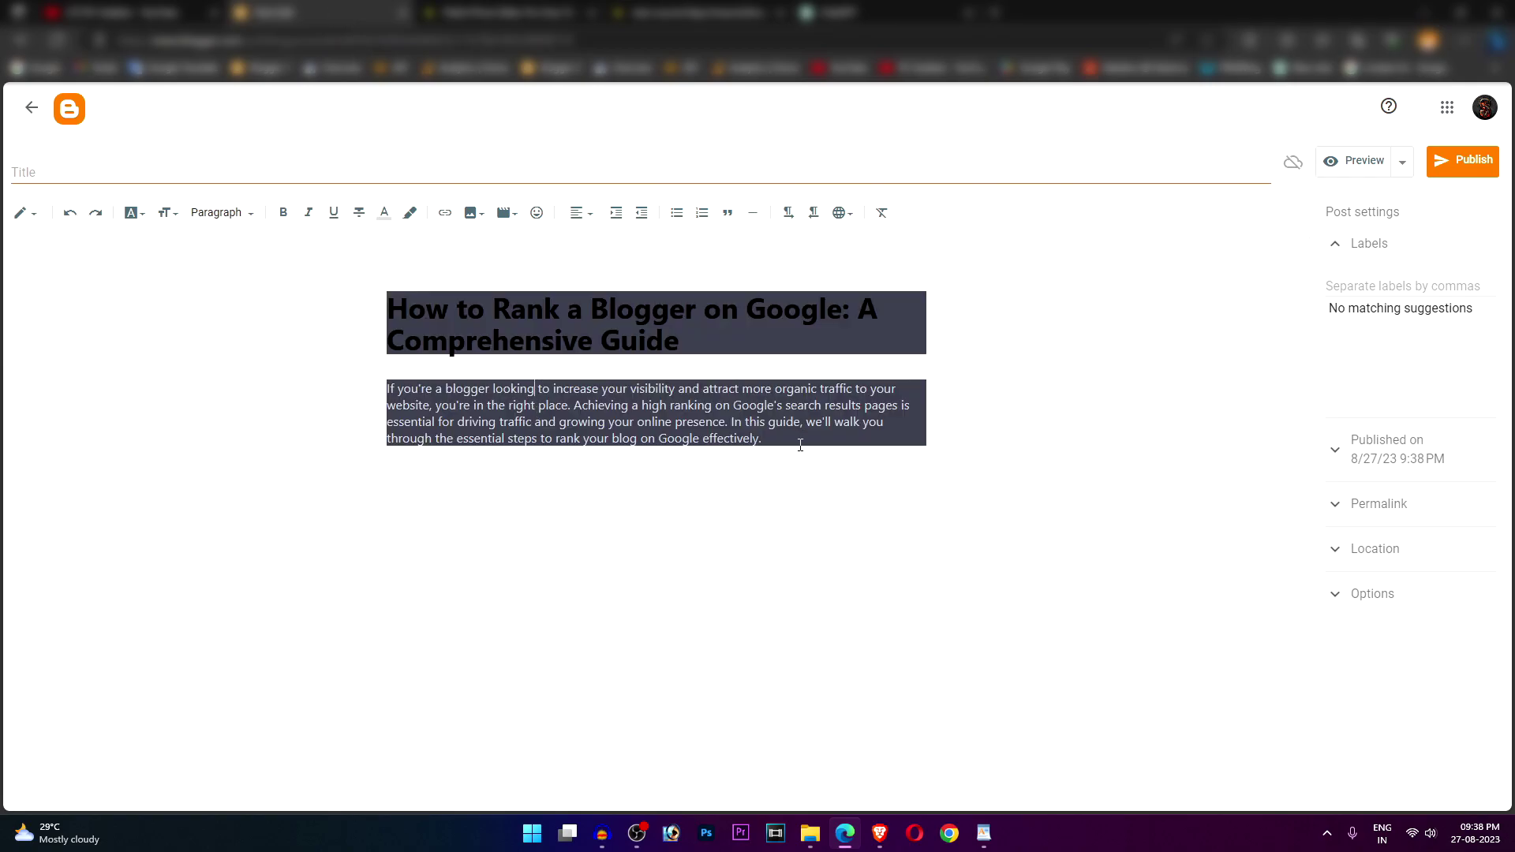
key(ctrl+a)
key(Delete)
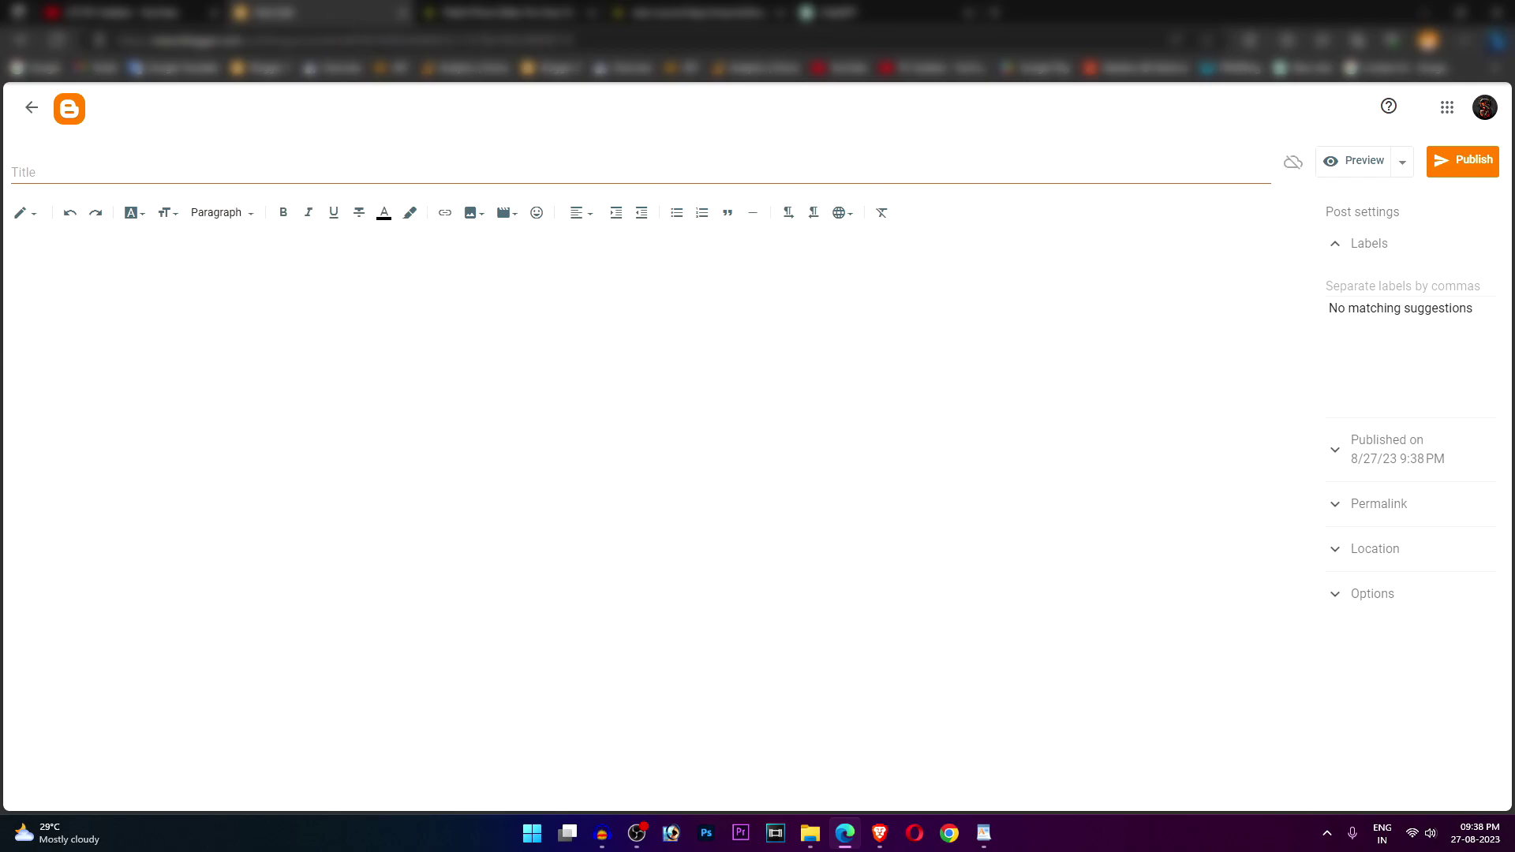
Strip the copied text's formatting by replacing the WordPad document's contents with it, and put the plain text into the post body with blank lines below
mouse_move(984, 832)
click(1034, 746)
key(ctrl+a)
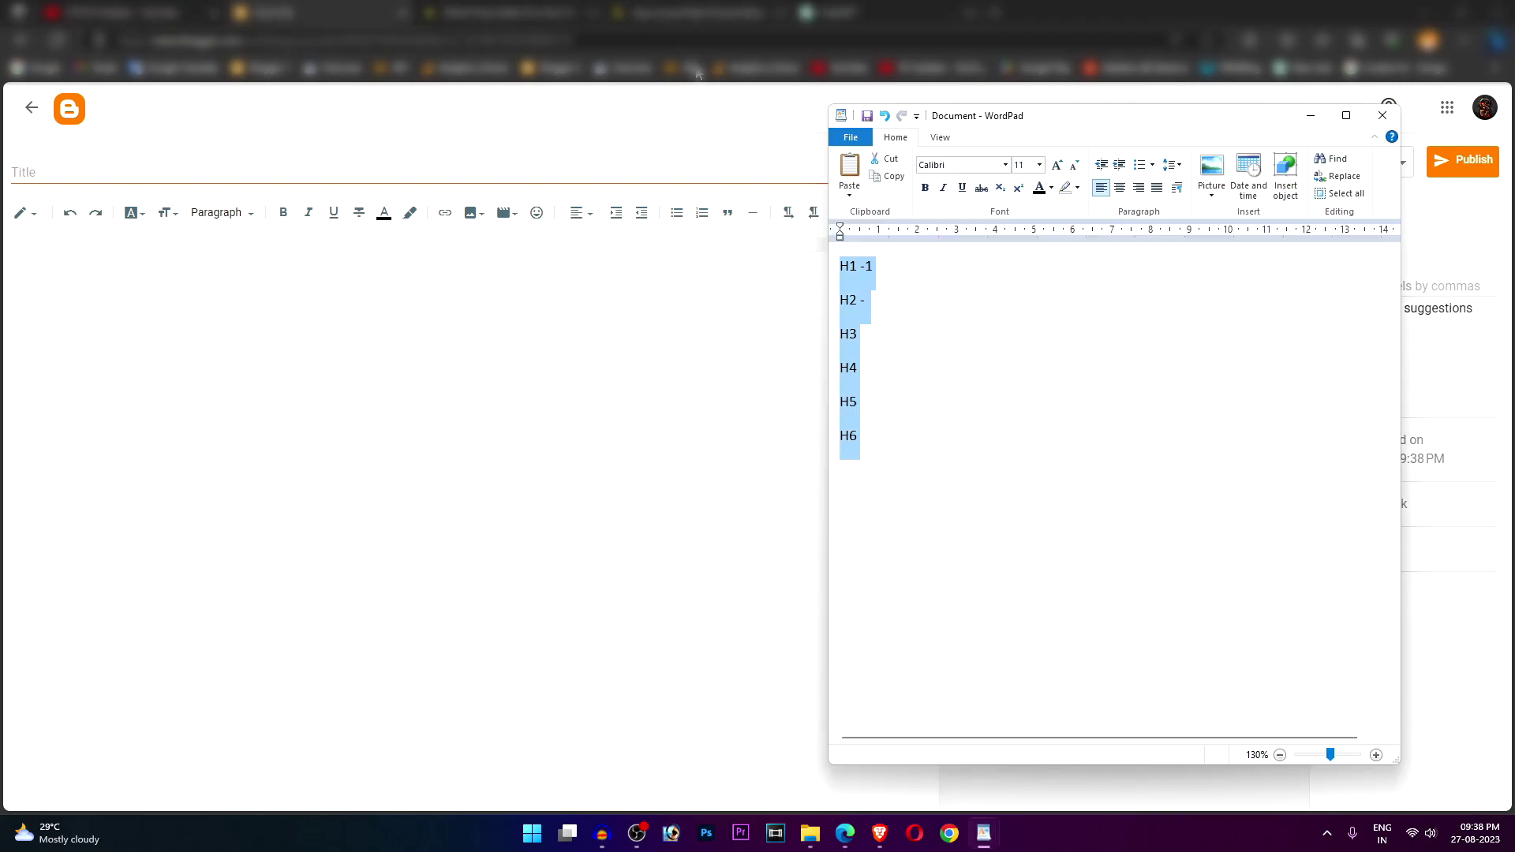
key(ctrl+v)
key(ctrl+a)
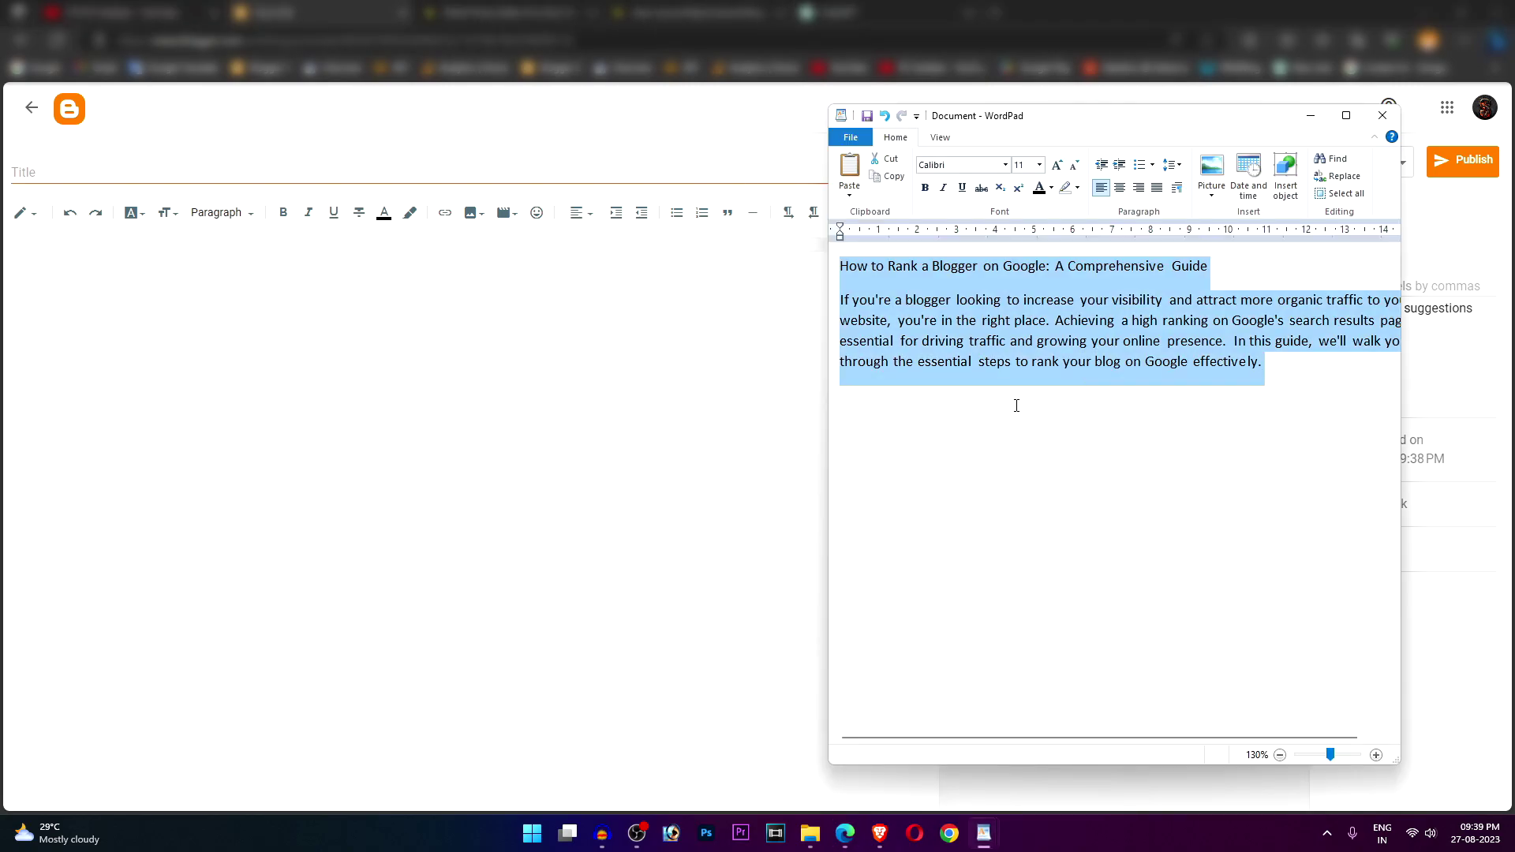
click(667, 341)
key(ctrl+v)
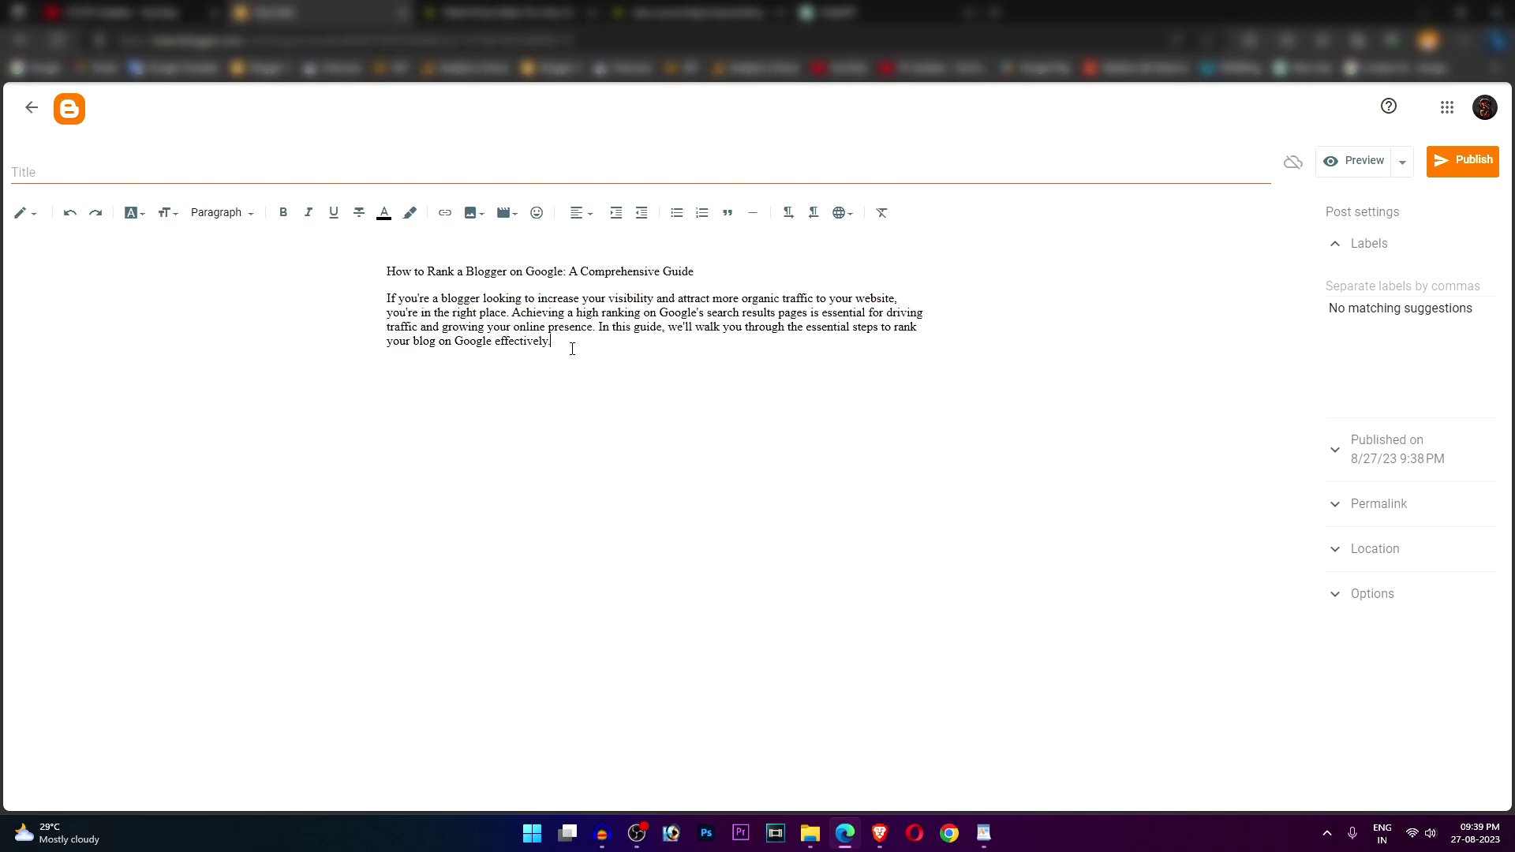
key(Return)
key(Return)
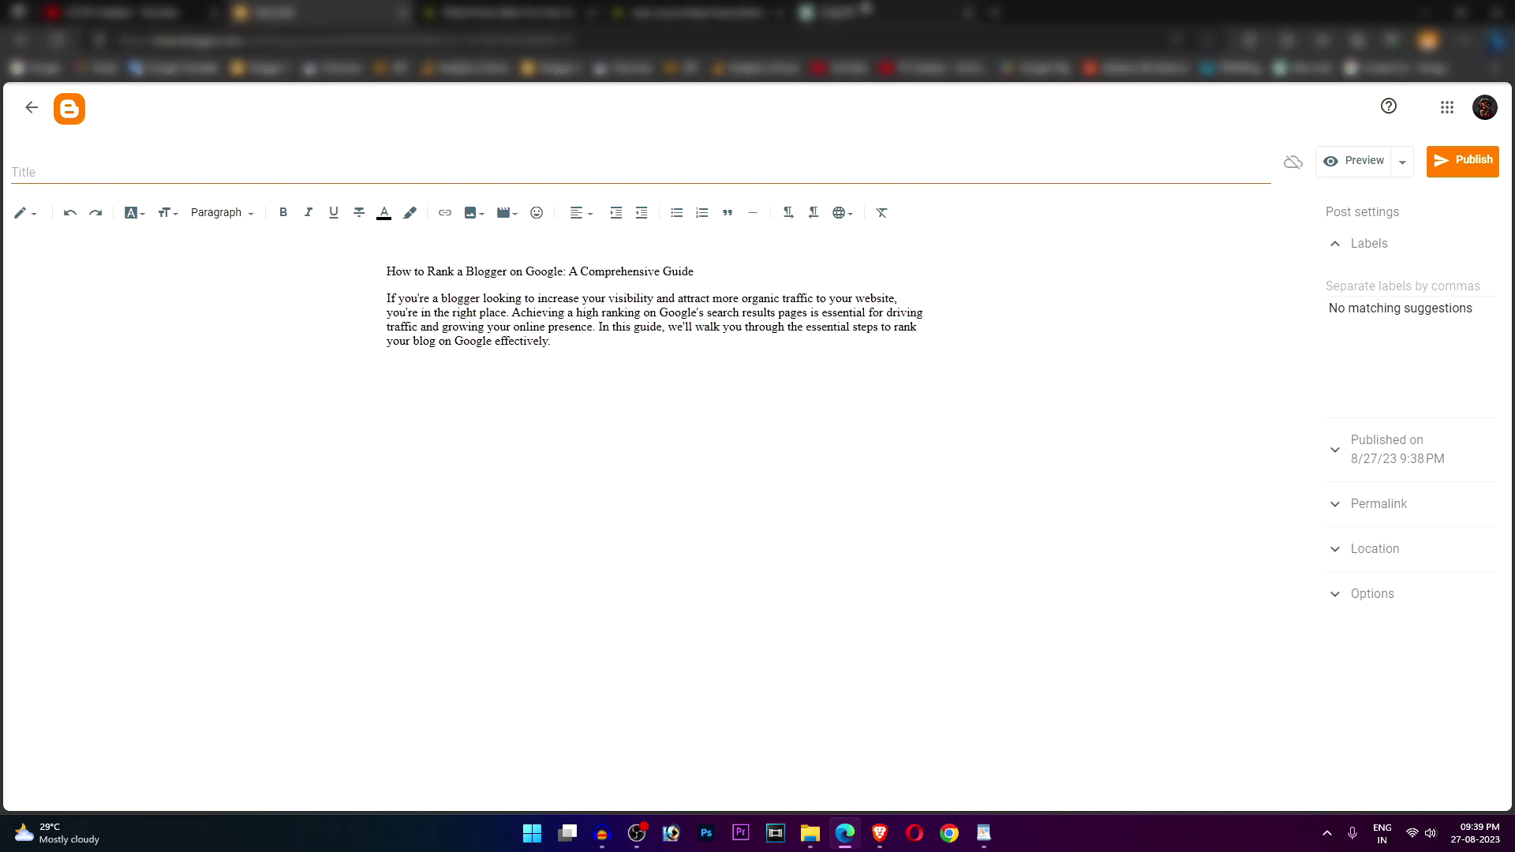
In the ChatGPT answer, copy the sections from "Understanding Google's Ranking Factors" through "3.2 On-Page SEO: Optimizing Keywords"
click(876, 11)
scroll(801, 343, down, 15)
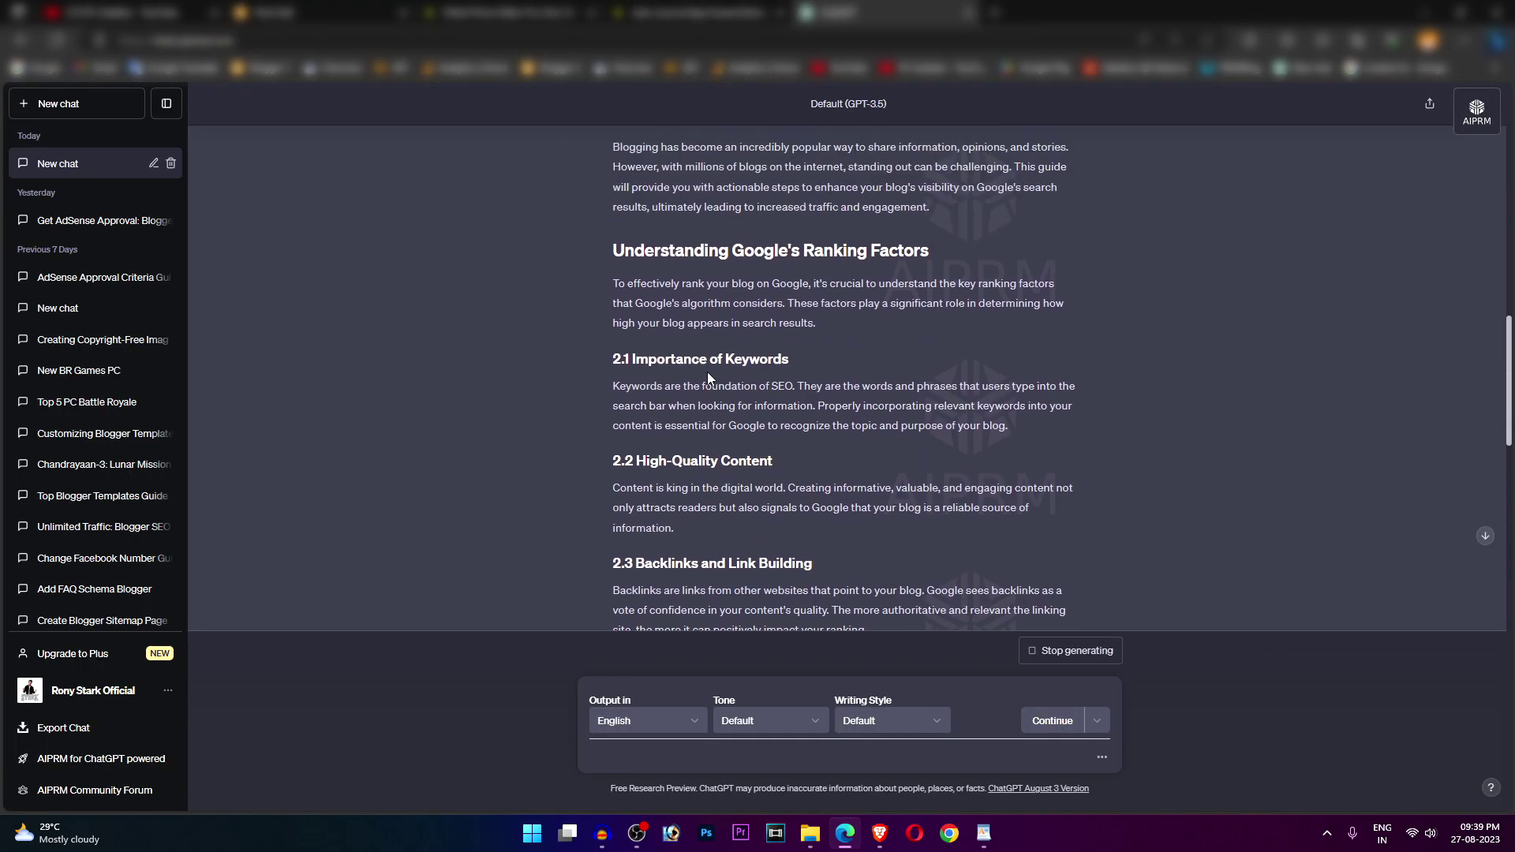
drag(604, 259, 685, 407)
right_click(686, 252)
click(714, 261)
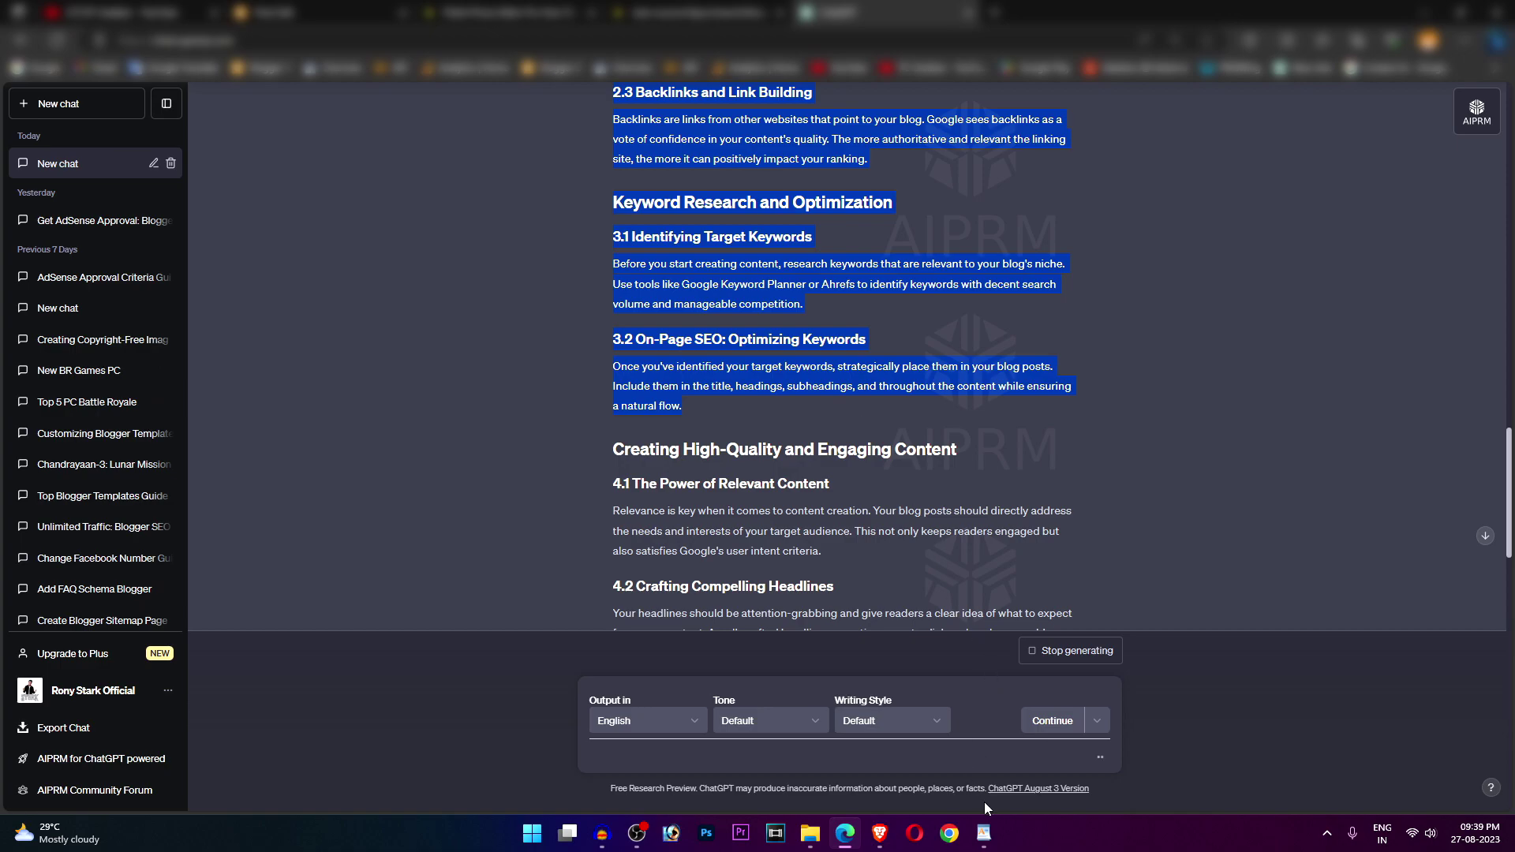
Strip the copied sections' formatting in WordPad and append the plain text below the introduction in the Blogger post
mouse_move(983, 833)
click(939, 749)
key(ctrl+v)
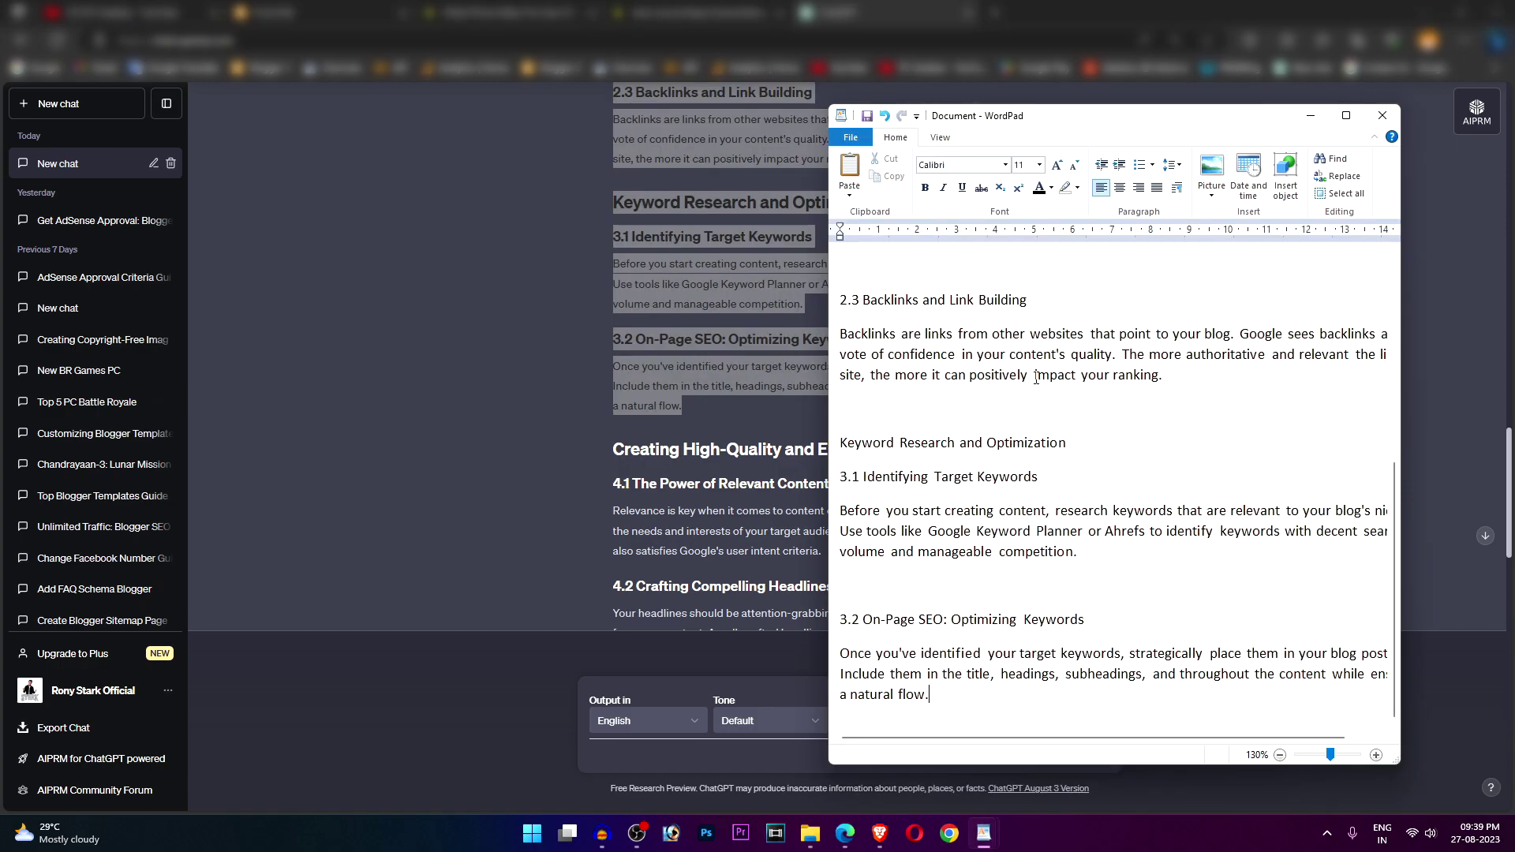
key(ctrl+a)
key(ctrl+x)
key(alt+Tab)
key(ctrl+v)
scroll(625, 480, up, 15)
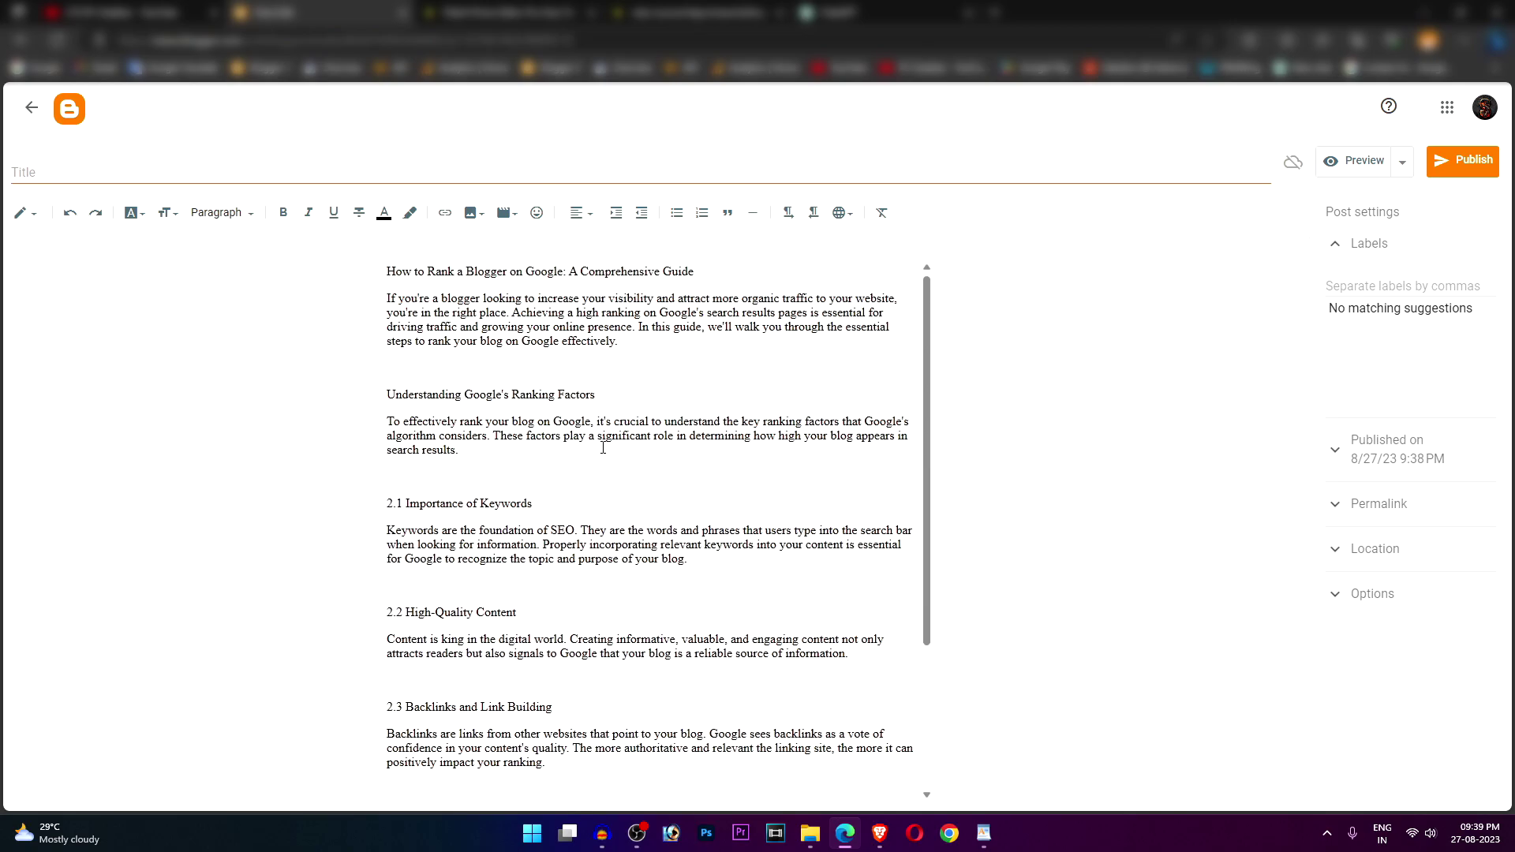
Set the font of the entire post text to Verdana
key(ctrl+a)
click(134, 212)
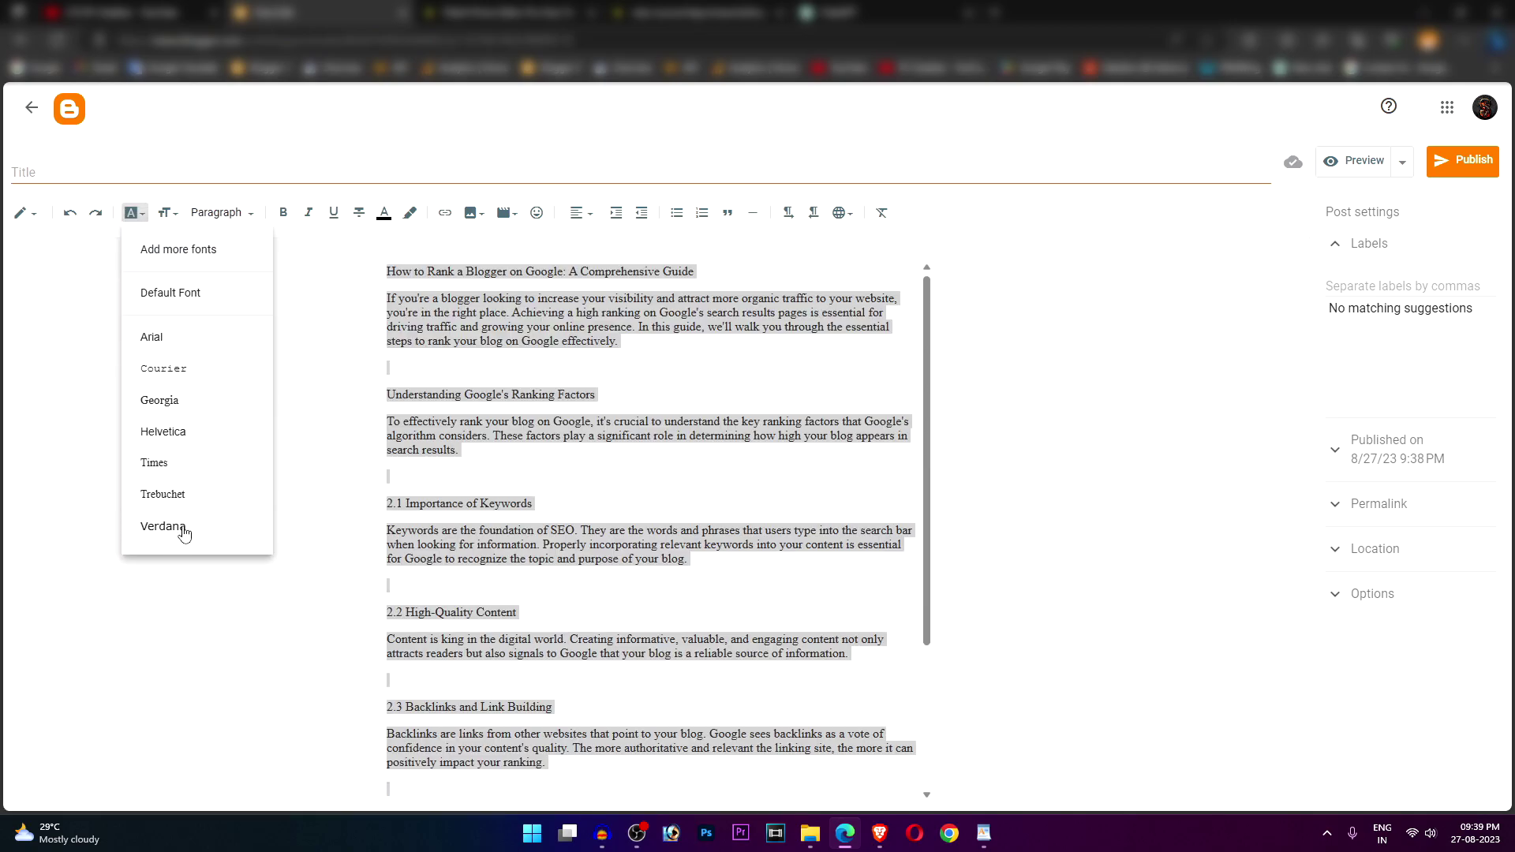
click(181, 524)
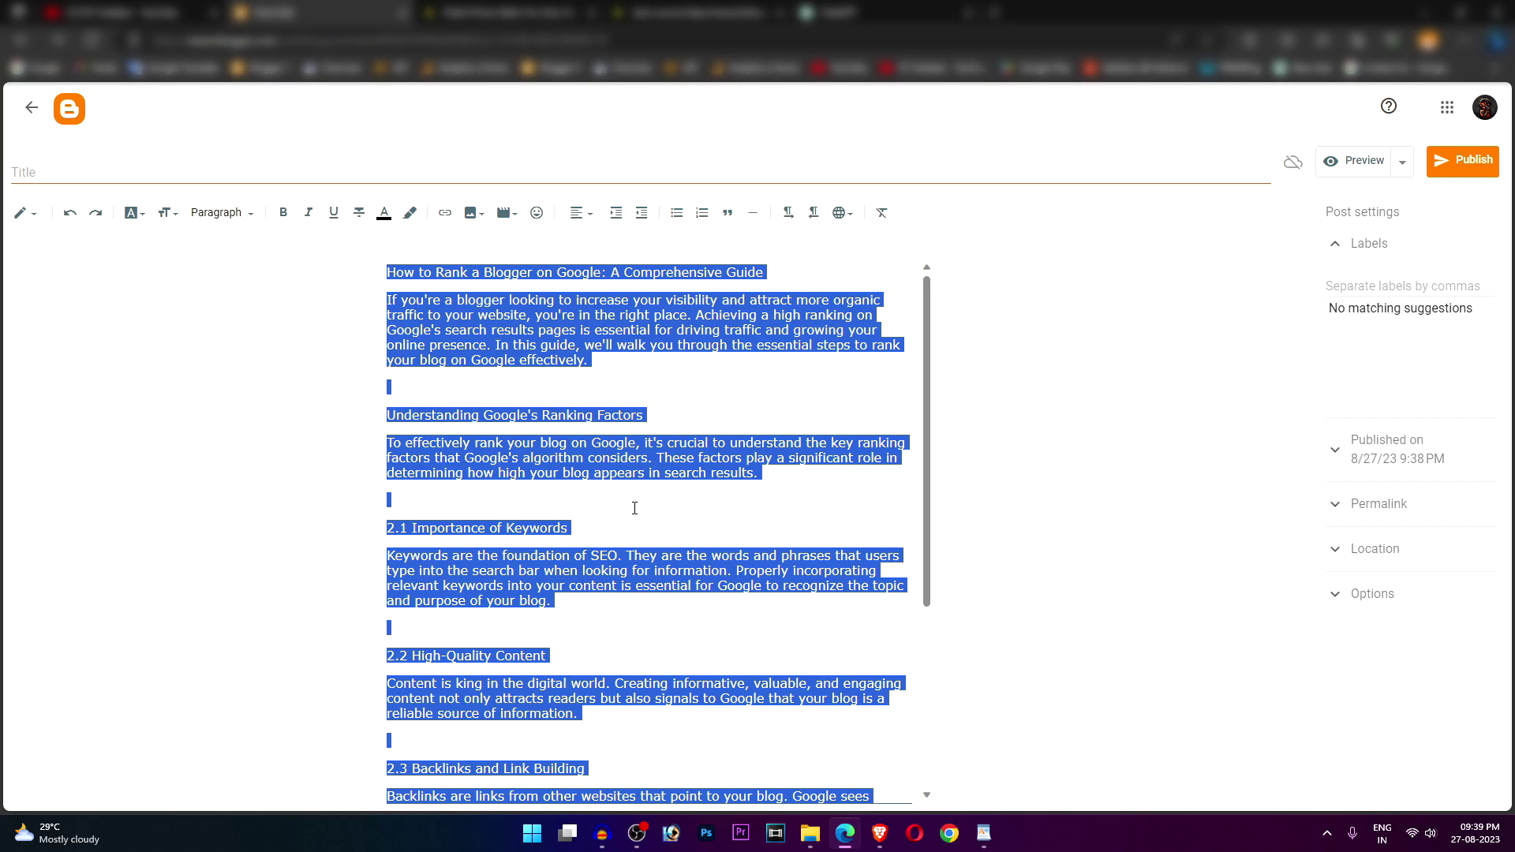
click(634, 508)
key(ctrl+plus)
key(ctrl+plus)
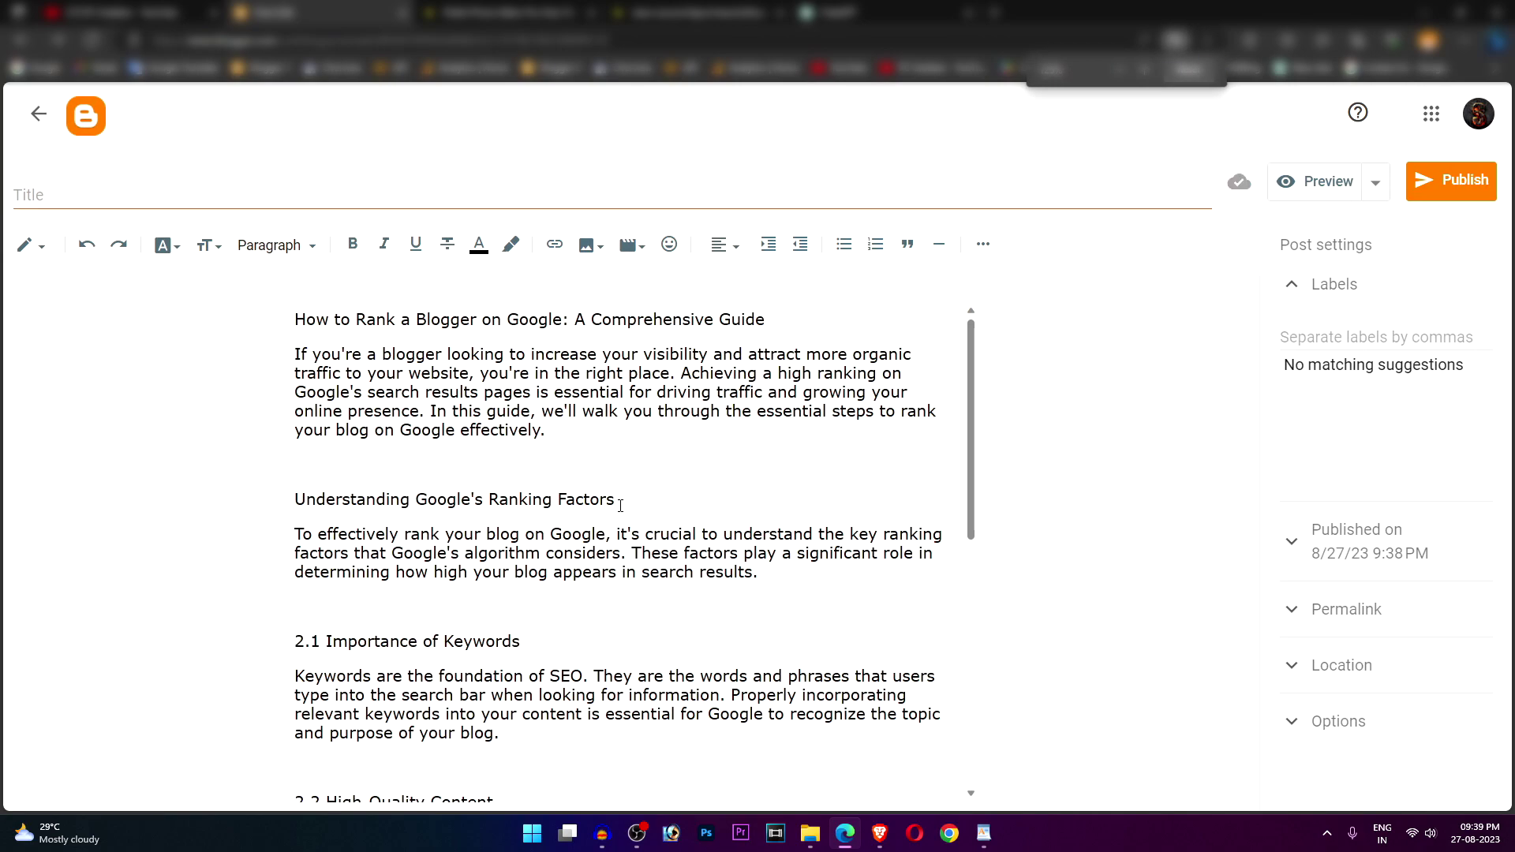
scroll(587, 521, down, 7)
scroll(821, 380, up, 7)
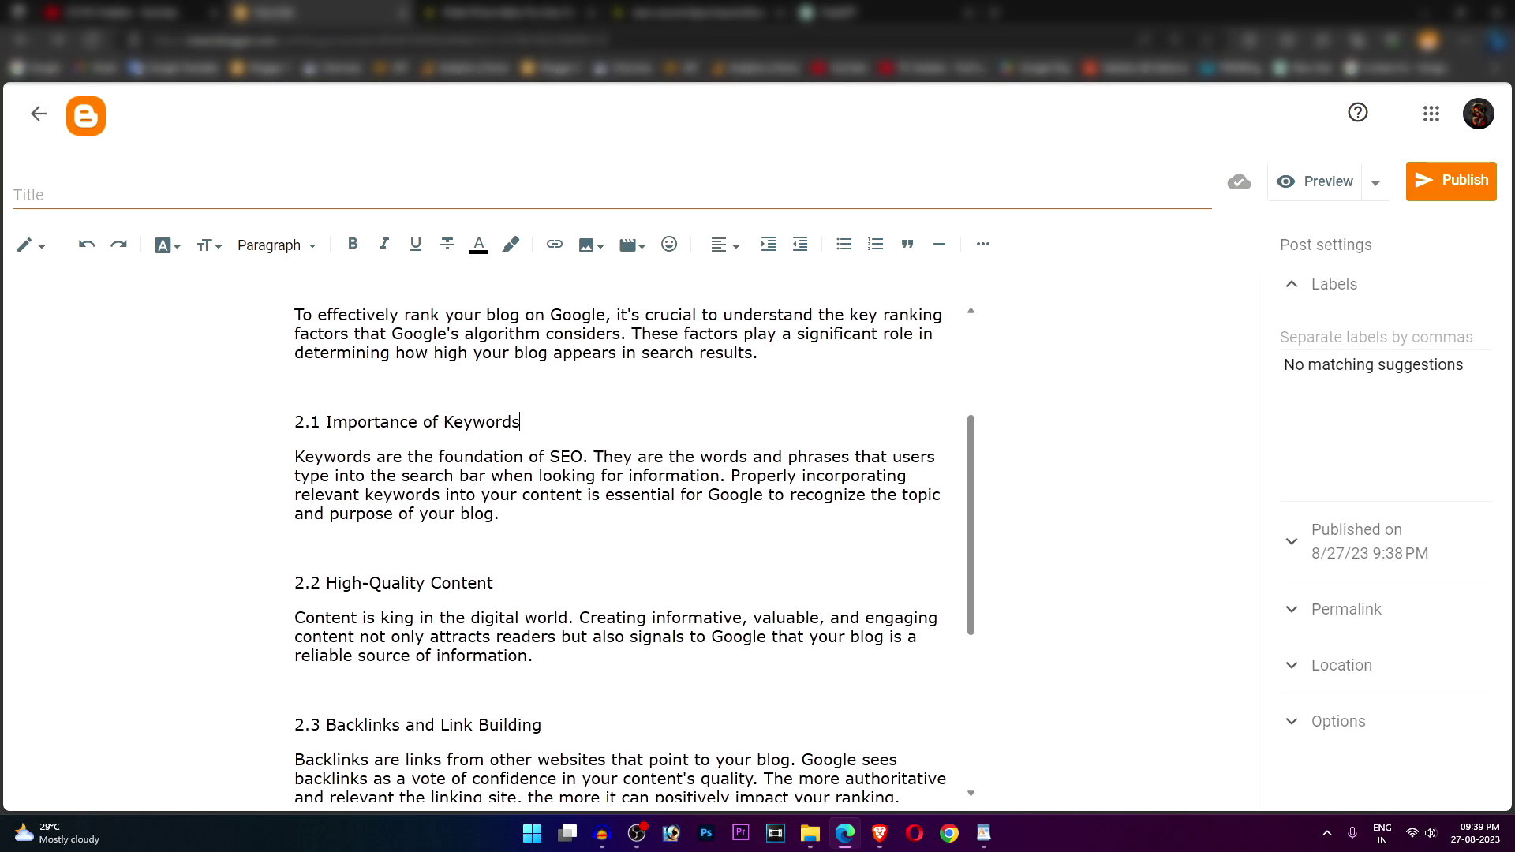
Preview the post and examine how the unstyled headings and paragraphs look on the blog
click(1315, 191)
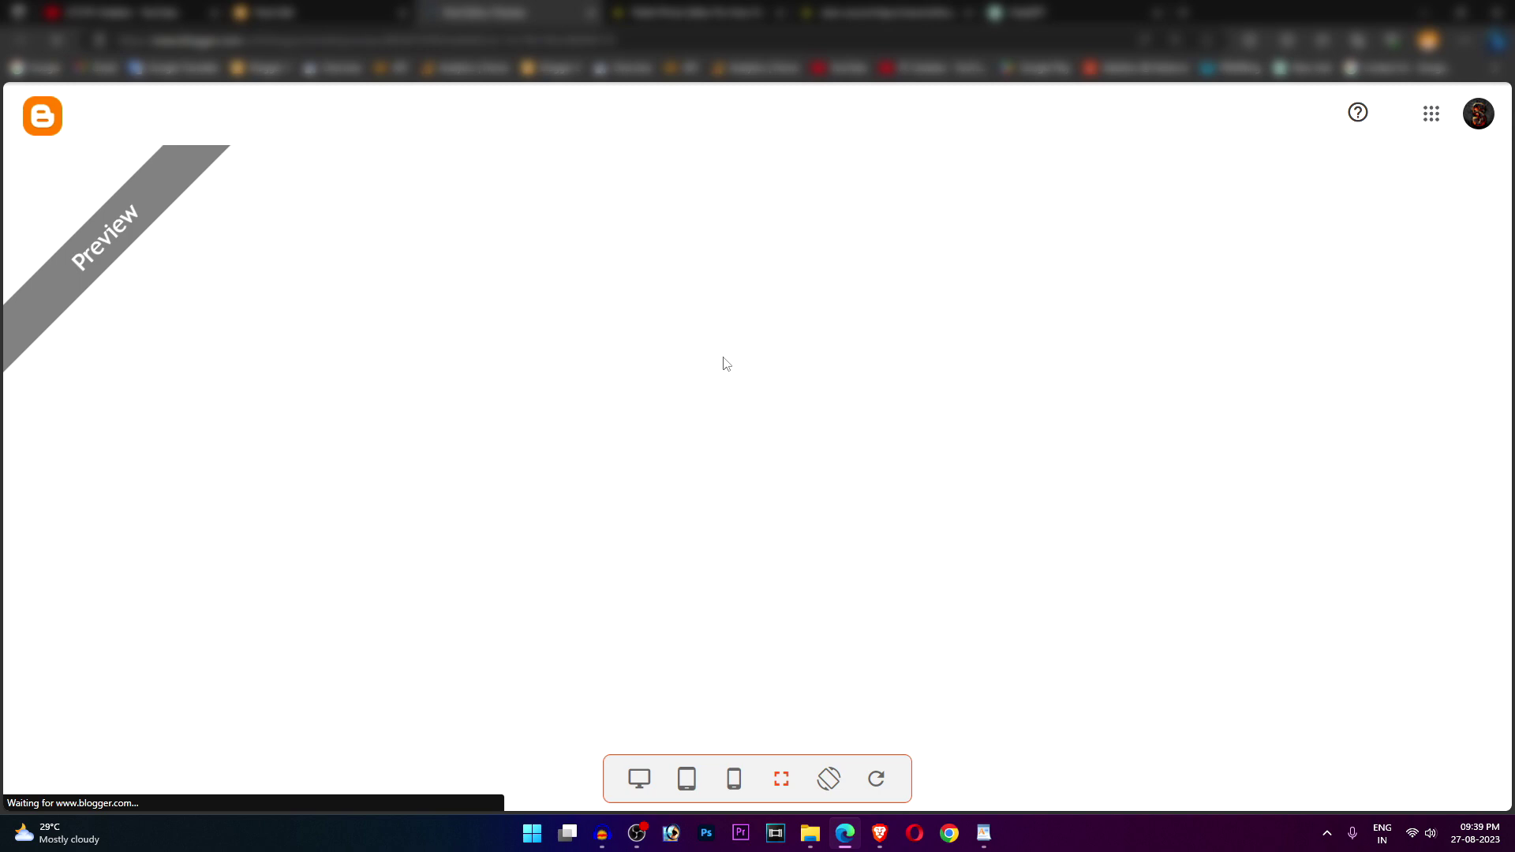
scroll(702, 371, down, 6)
scroll(396, 456, up, 6)
scroll(410, 450, down, 10)
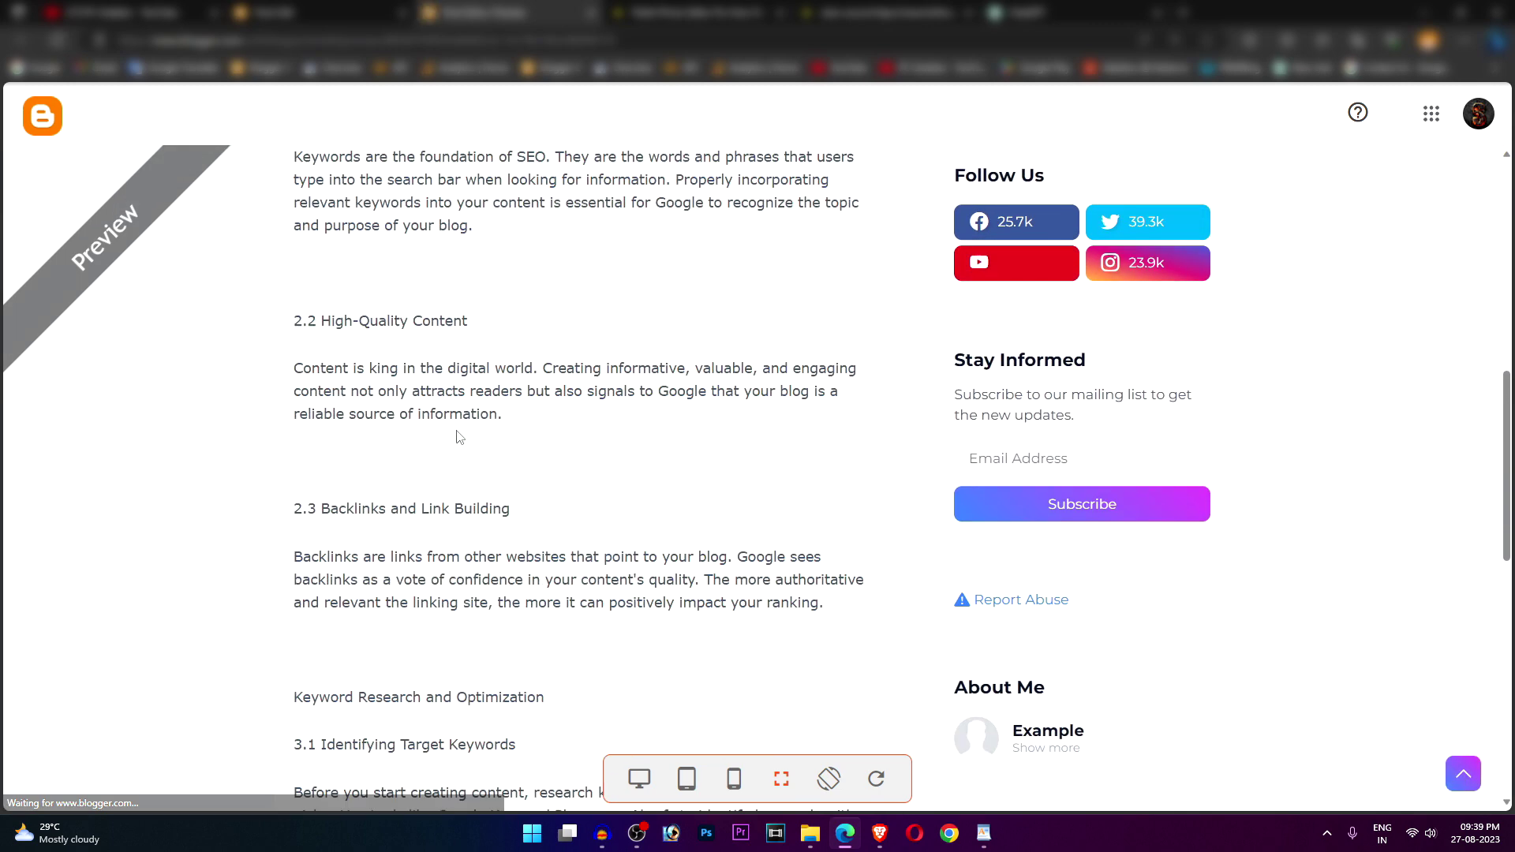
scroll(458, 436, down, 7)
Close the page source tab and examine the title and headings of the published Polish Photo Editor Pro article for comparison
click(884, 12)
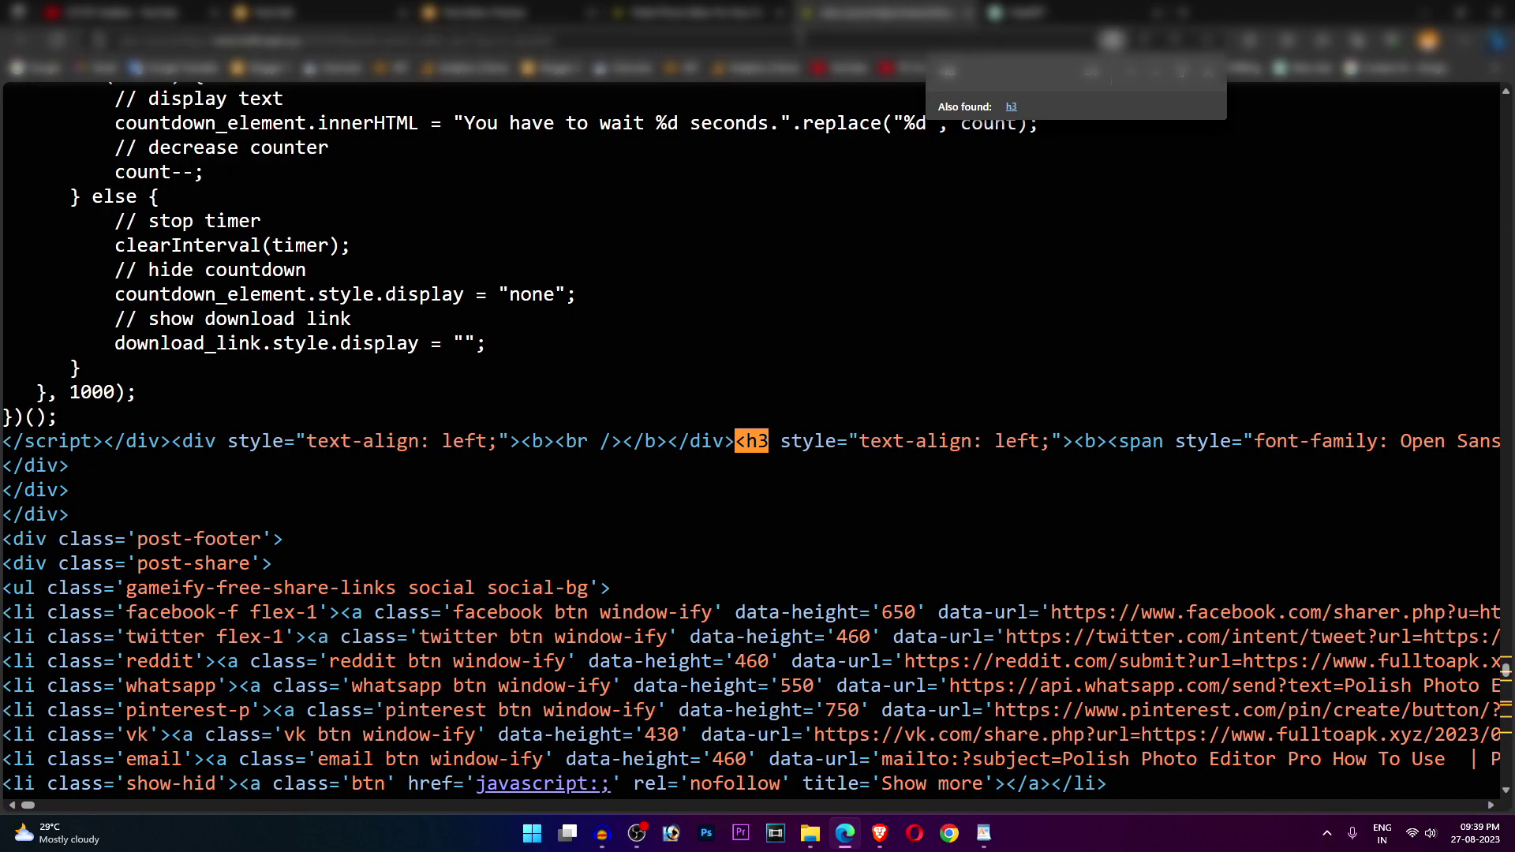
click(967, 13)
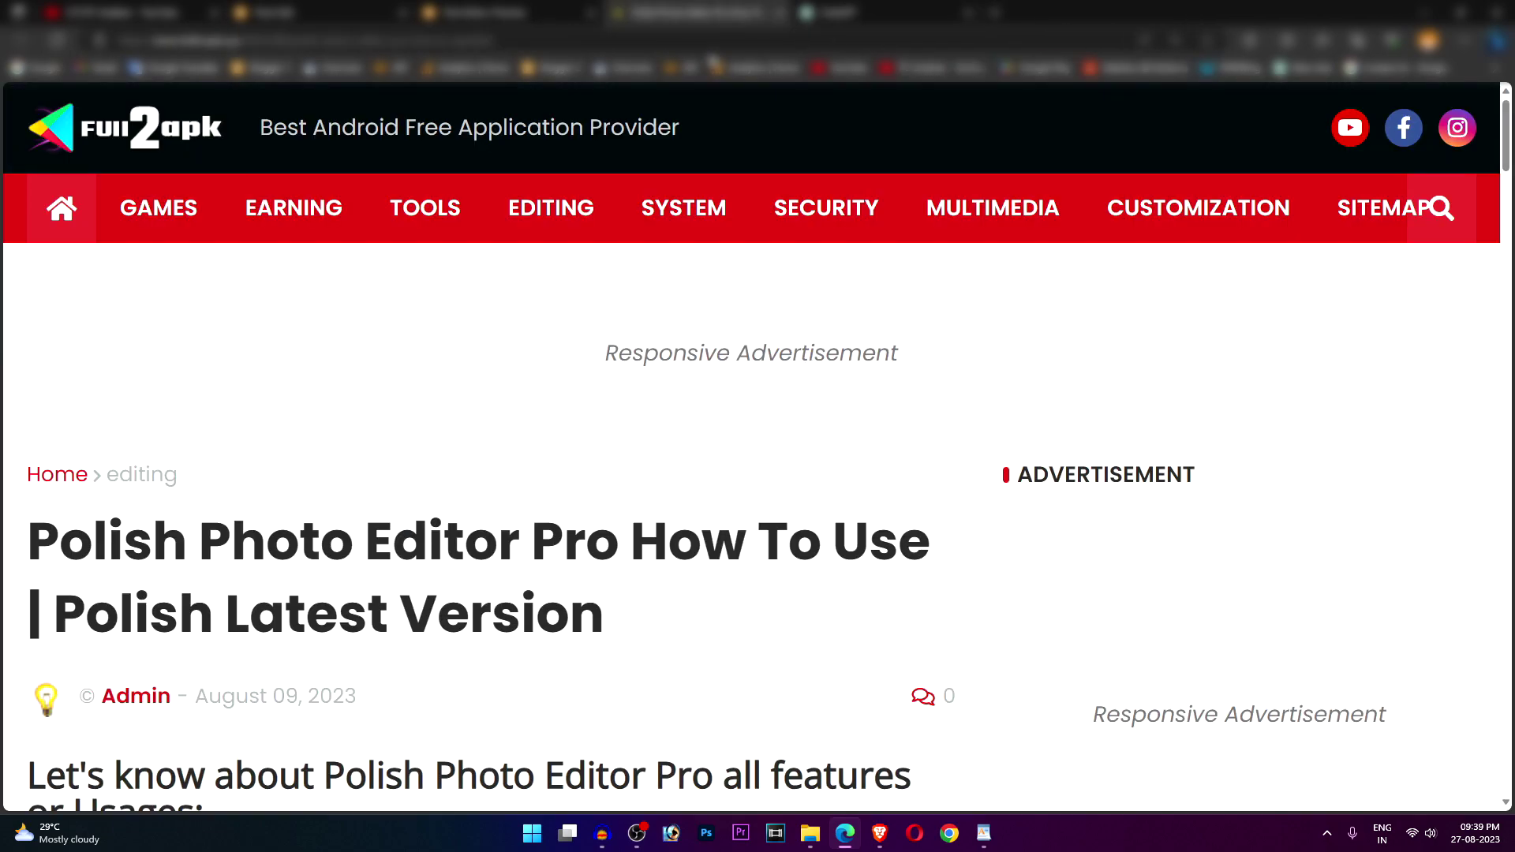
scroll(576, 379, down, 2)
key(ctrl+minus)
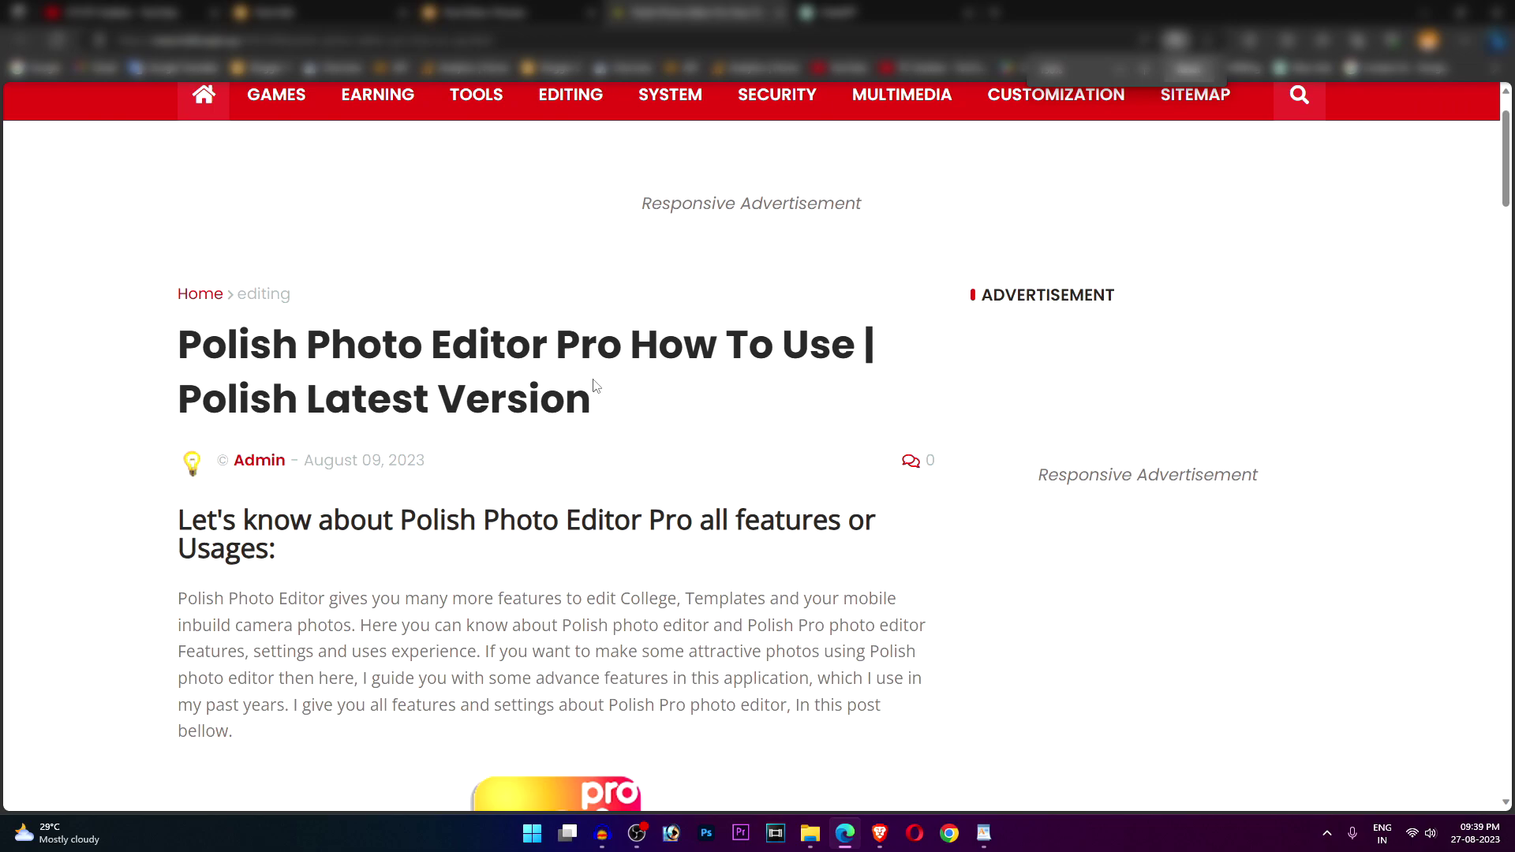
scroll(558, 429, down, 10)
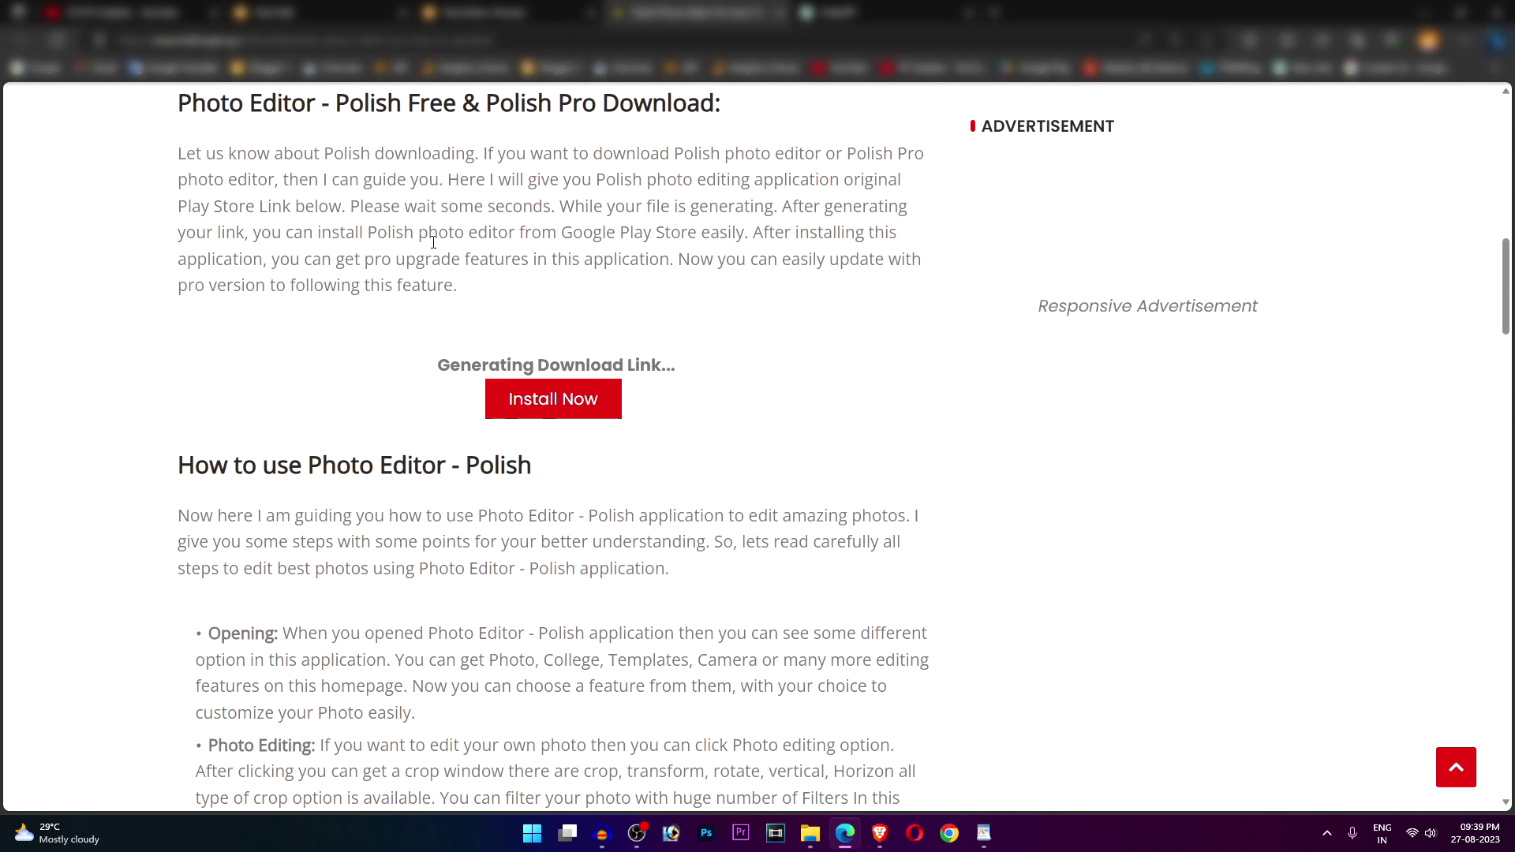
Return to the post editor and shorten the article's first line to "How to Rank a Blogger on Google"
click(319, 12)
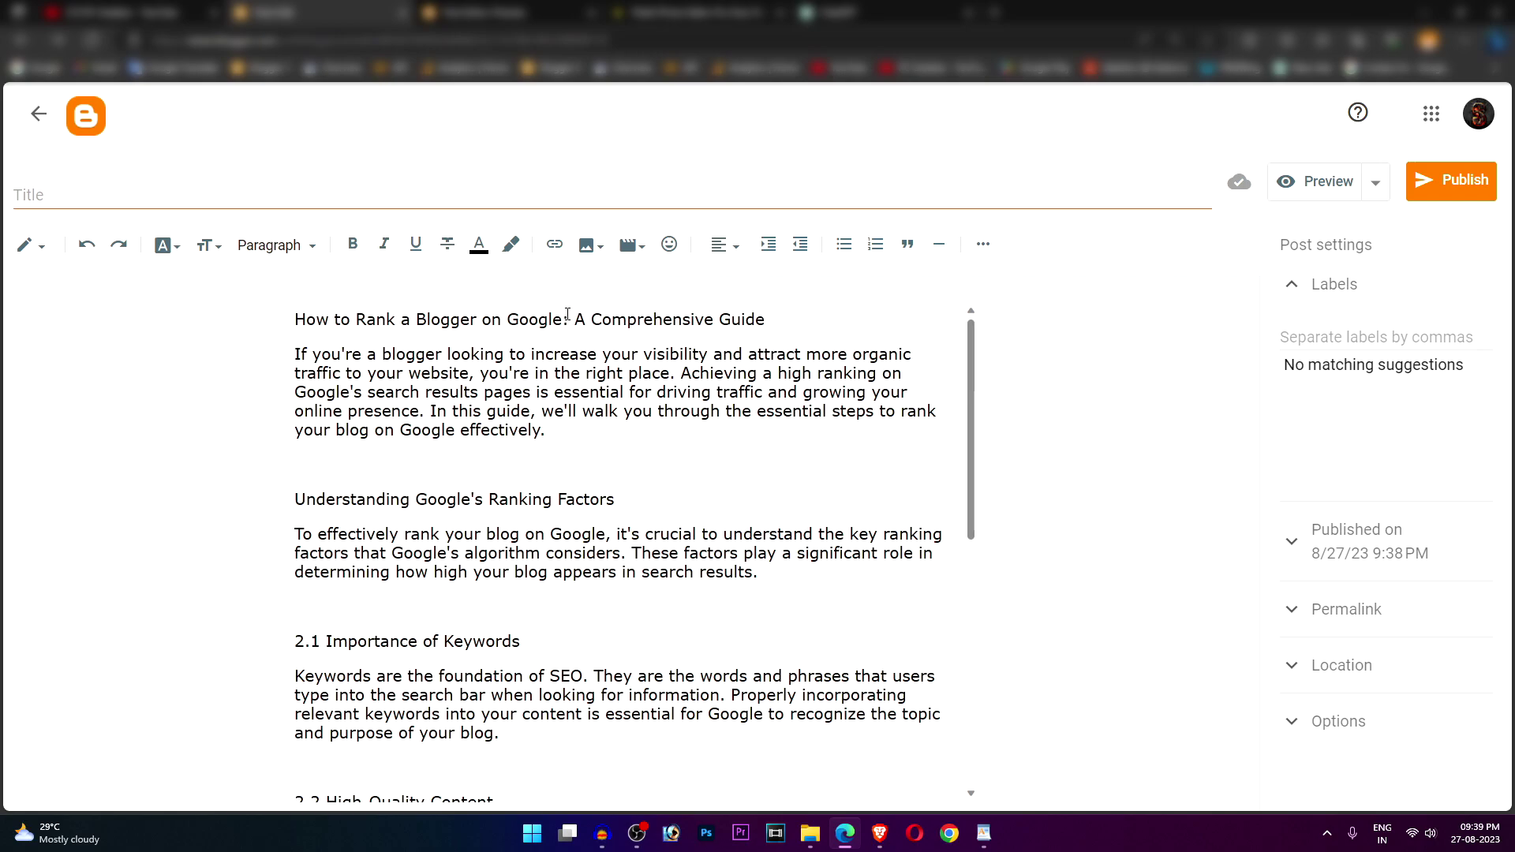
drag(566, 320, 765, 319)
key(BackSpace)
Apply the Heading style to the line "How to Rank a Blogger on Google"
drag(561, 320, 278, 326)
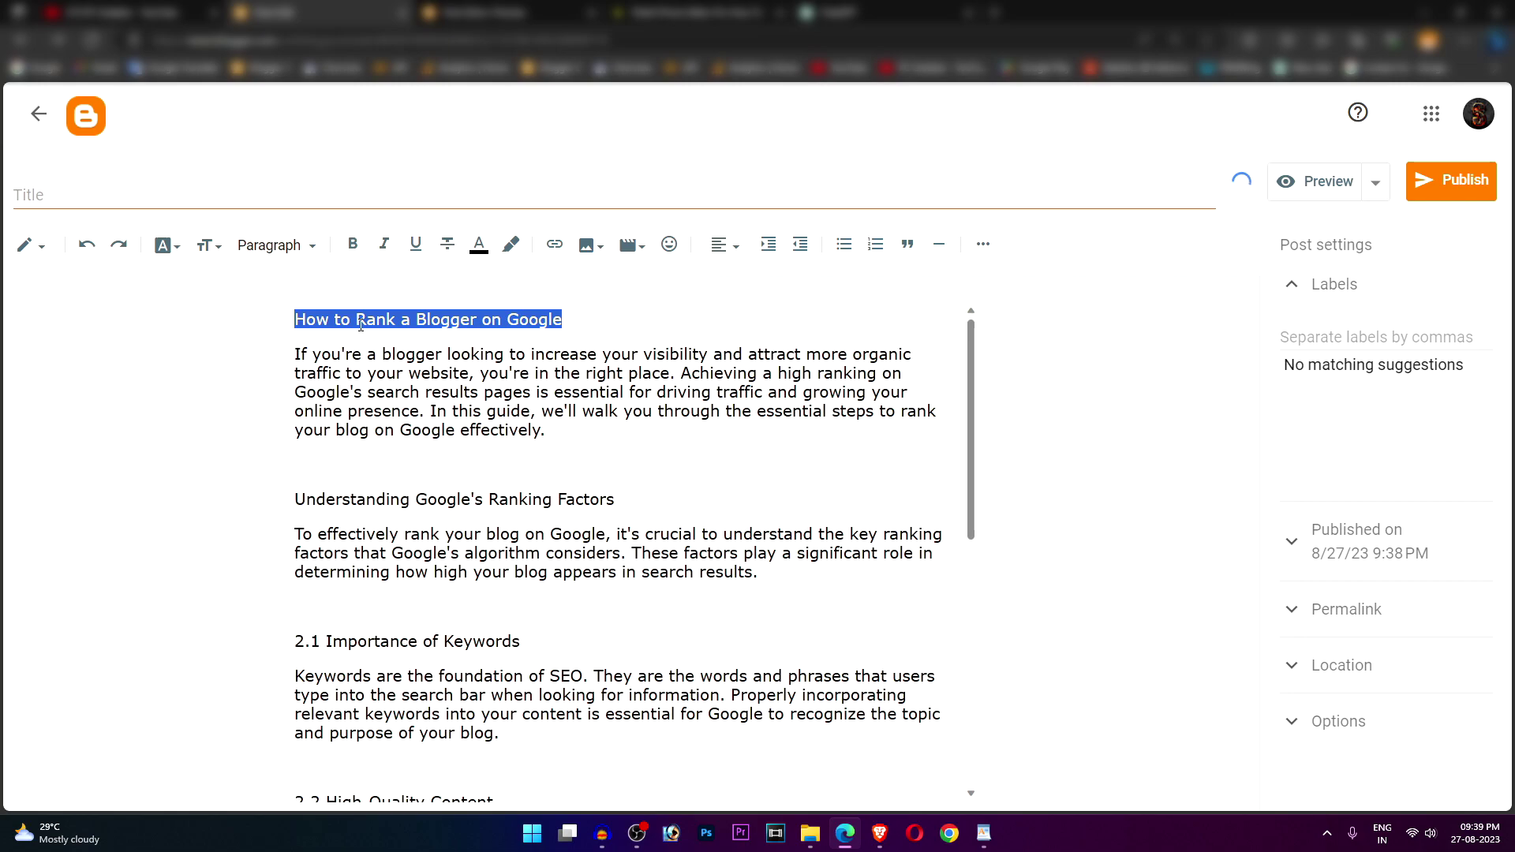
click(484, 320)
drag(602, 318, 287, 322)
click(272, 251)
click(255, 329)
click(465, 325)
drag(741, 325, 244, 321)
Try to apply the Minor Heading style to the line "Understanding Google's Ranking Factors"
click(616, 513)
drag(615, 513, 283, 513)
click(269, 250)
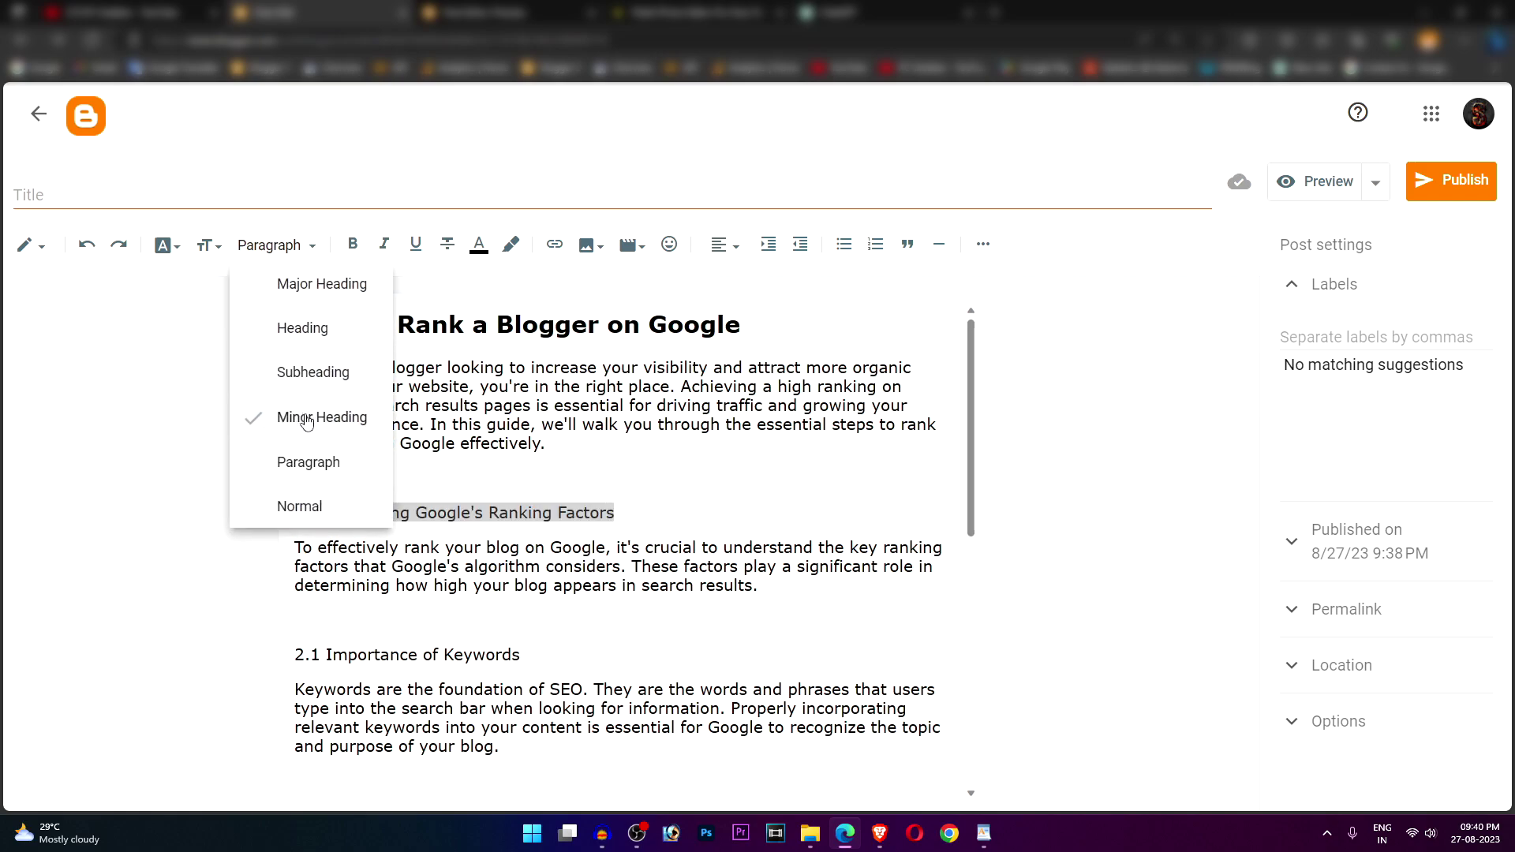
click(338, 426)
Apply the Paragraph style to the introductory text below the main heading
drag(546, 443, 294, 343)
click(284, 245)
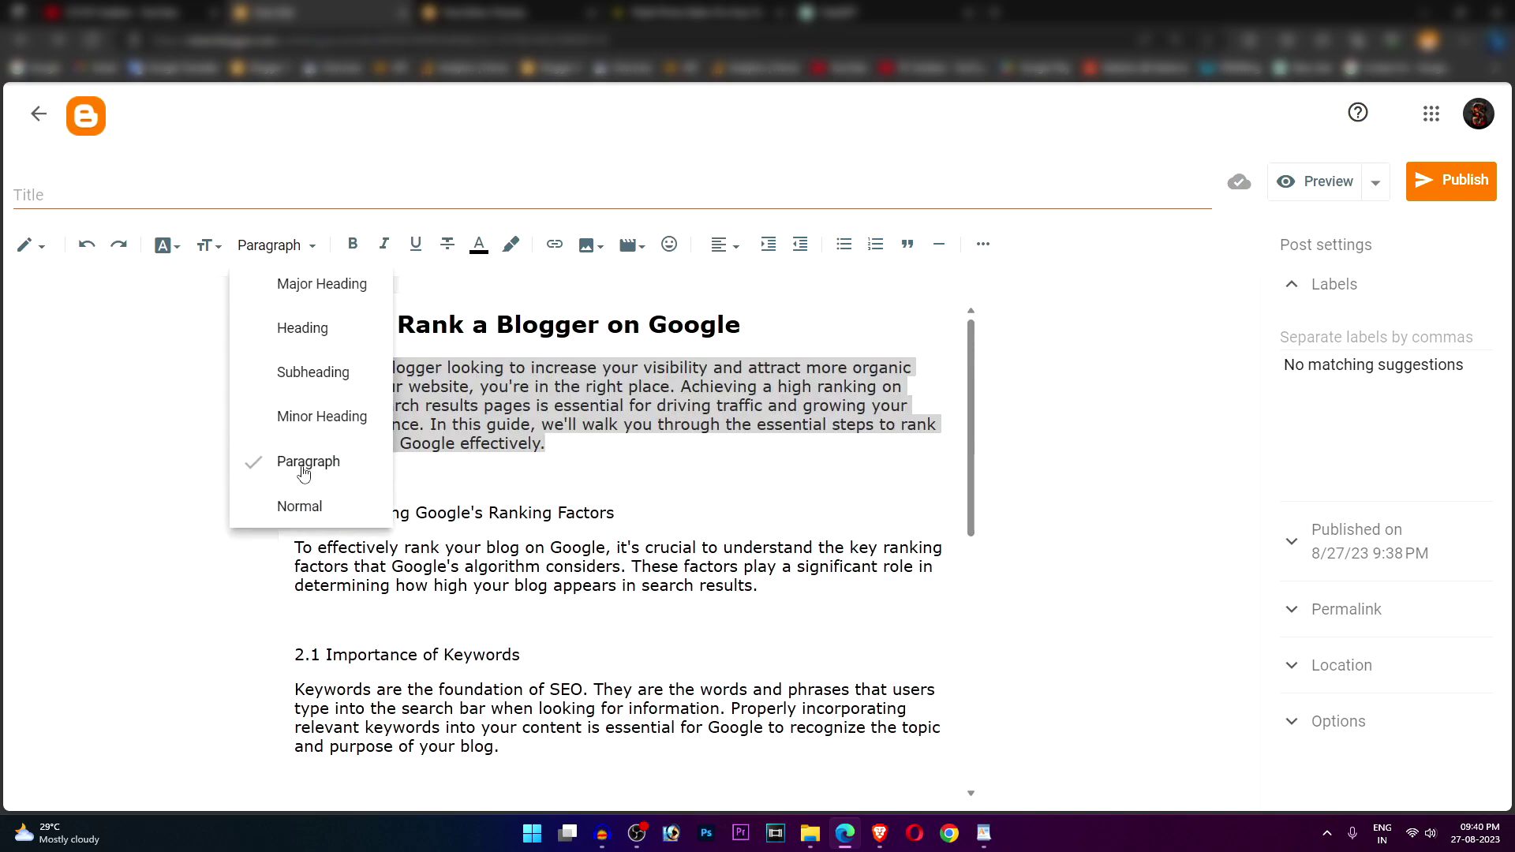
click(316, 462)
click(456, 443)
Style the line "Understanding Google's Ranking Factors" as a Minor Heading
drag(614, 513, 272, 512)
click(257, 245)
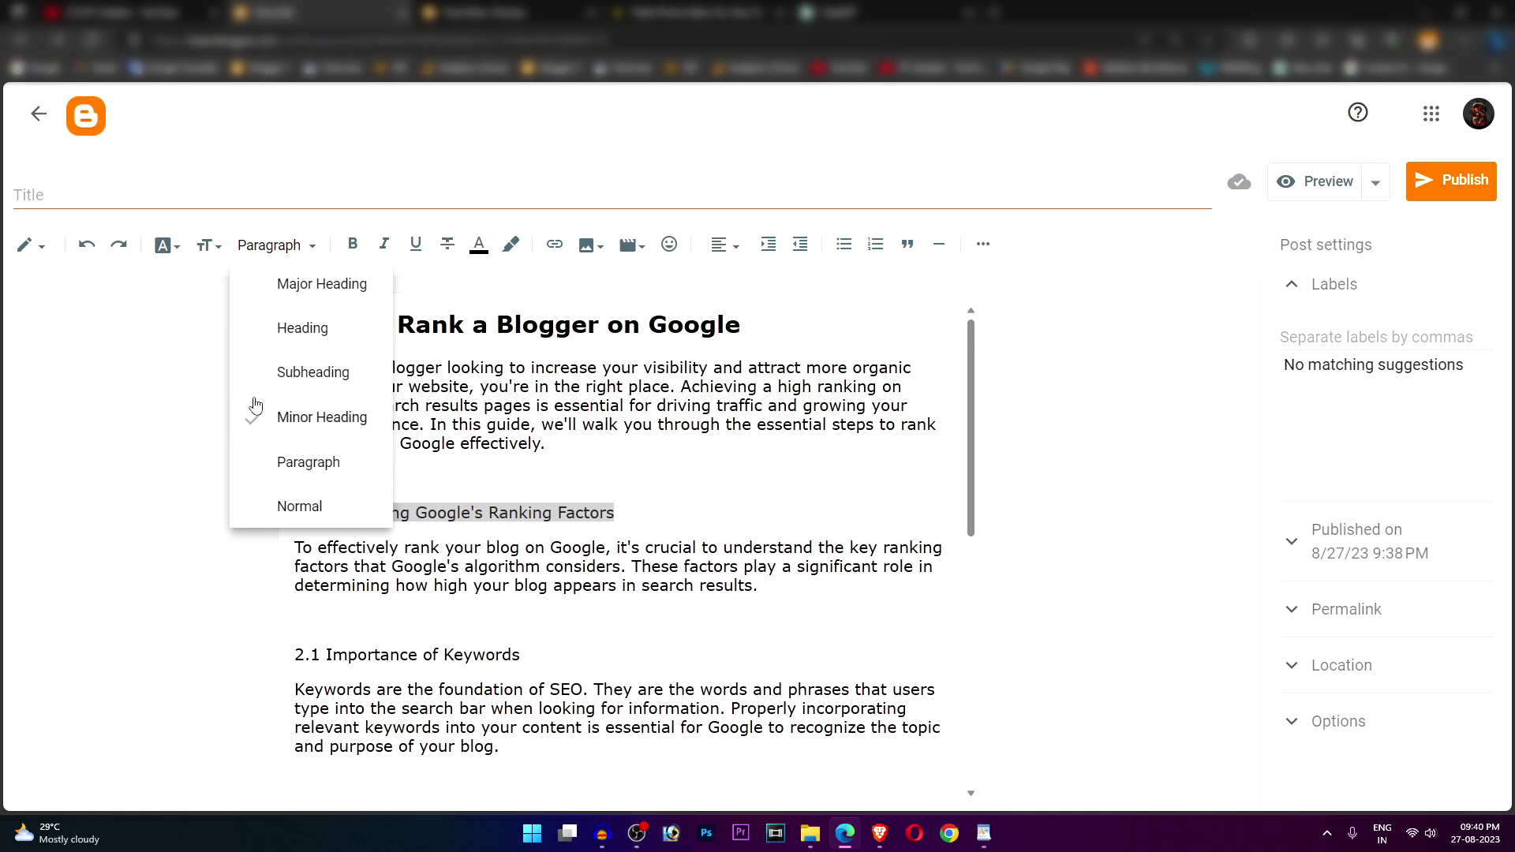
click(316, 417)
Apply the Paragraph style to the text below "Understanding Google's Ranking Factors"
scroll(615, 473, down, 2)
drag(752, 446, 284, 410)
click(280, 249)
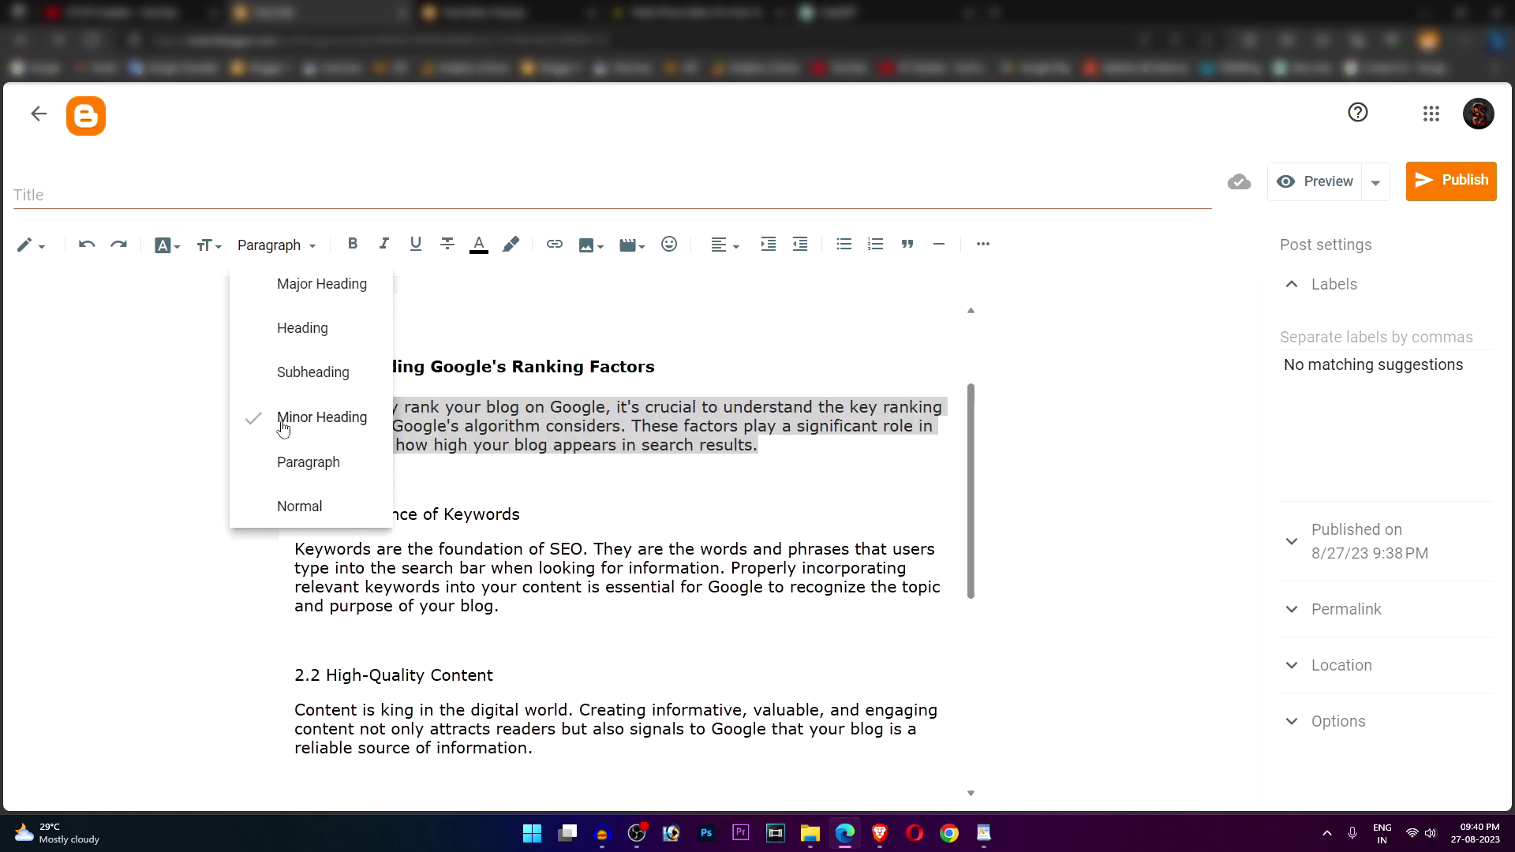
click(324, 461)
Apply the Minor Heading style to the line "2.1 Importance of Keywords"
scroll(449, 493, down, 2)
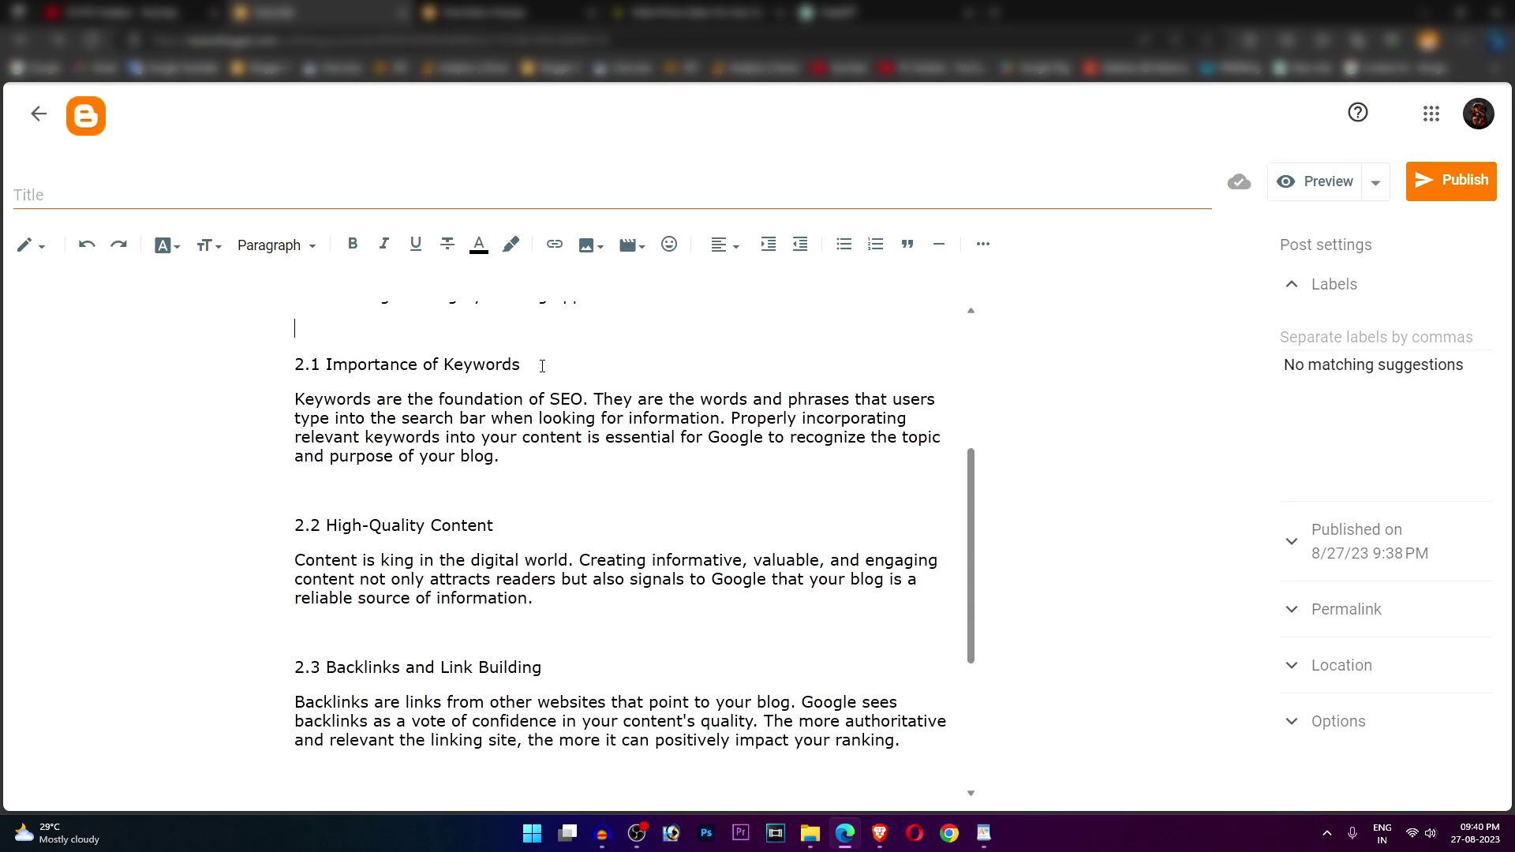
drag(542, 365, 281, 371)
click(277, 245)
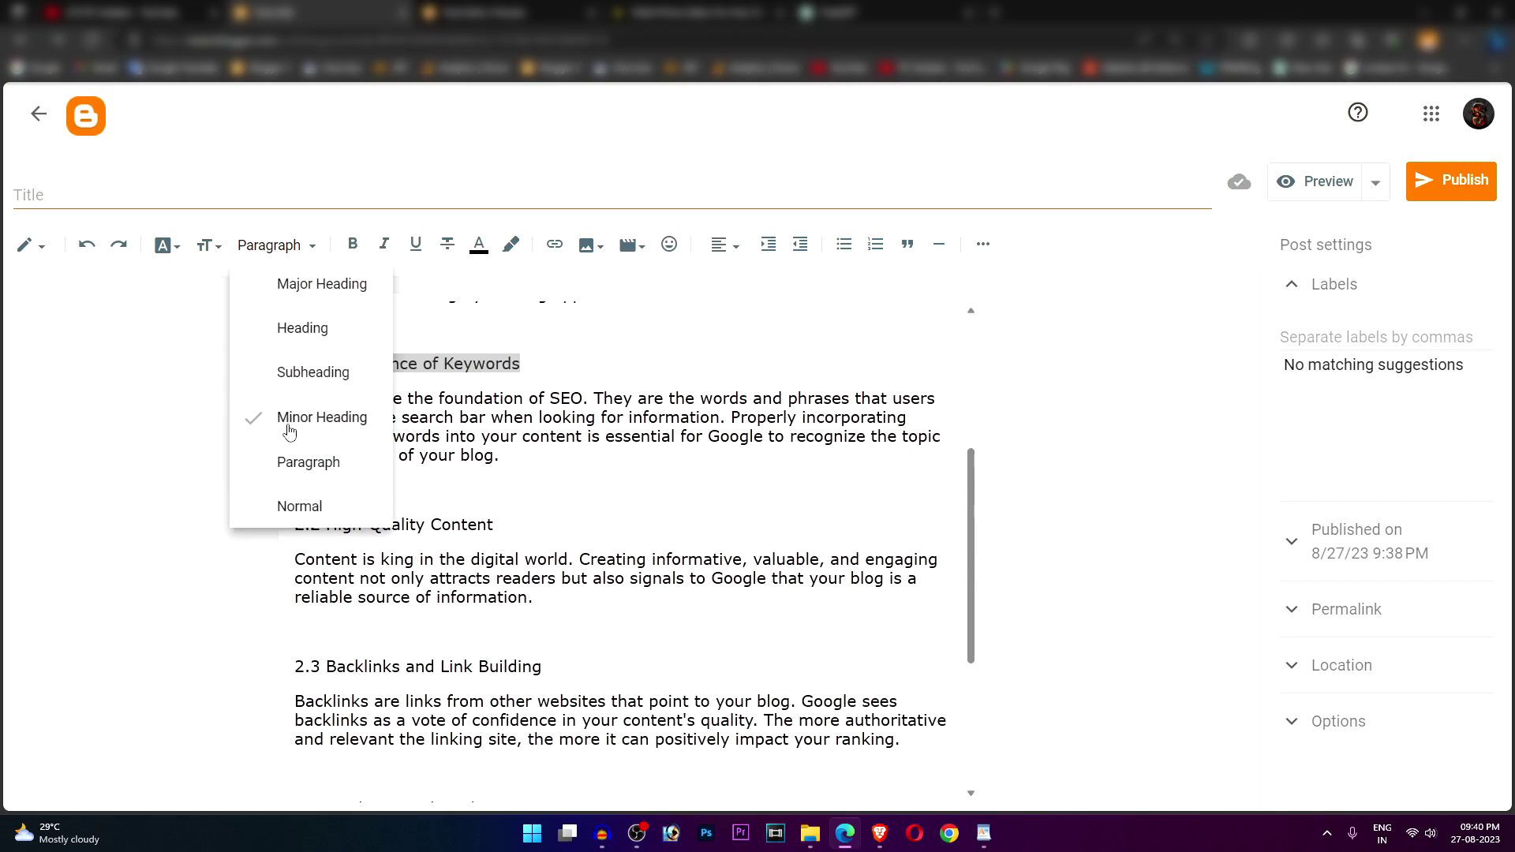
click(292, 417)
Change the style of "Understanding Google's Ranking Factors" to Subheading
scroll(510, 447, up, 3)
click(510, 447)
drag(677, 448, 291, 443)
click(300, 249)
click(294, 371)
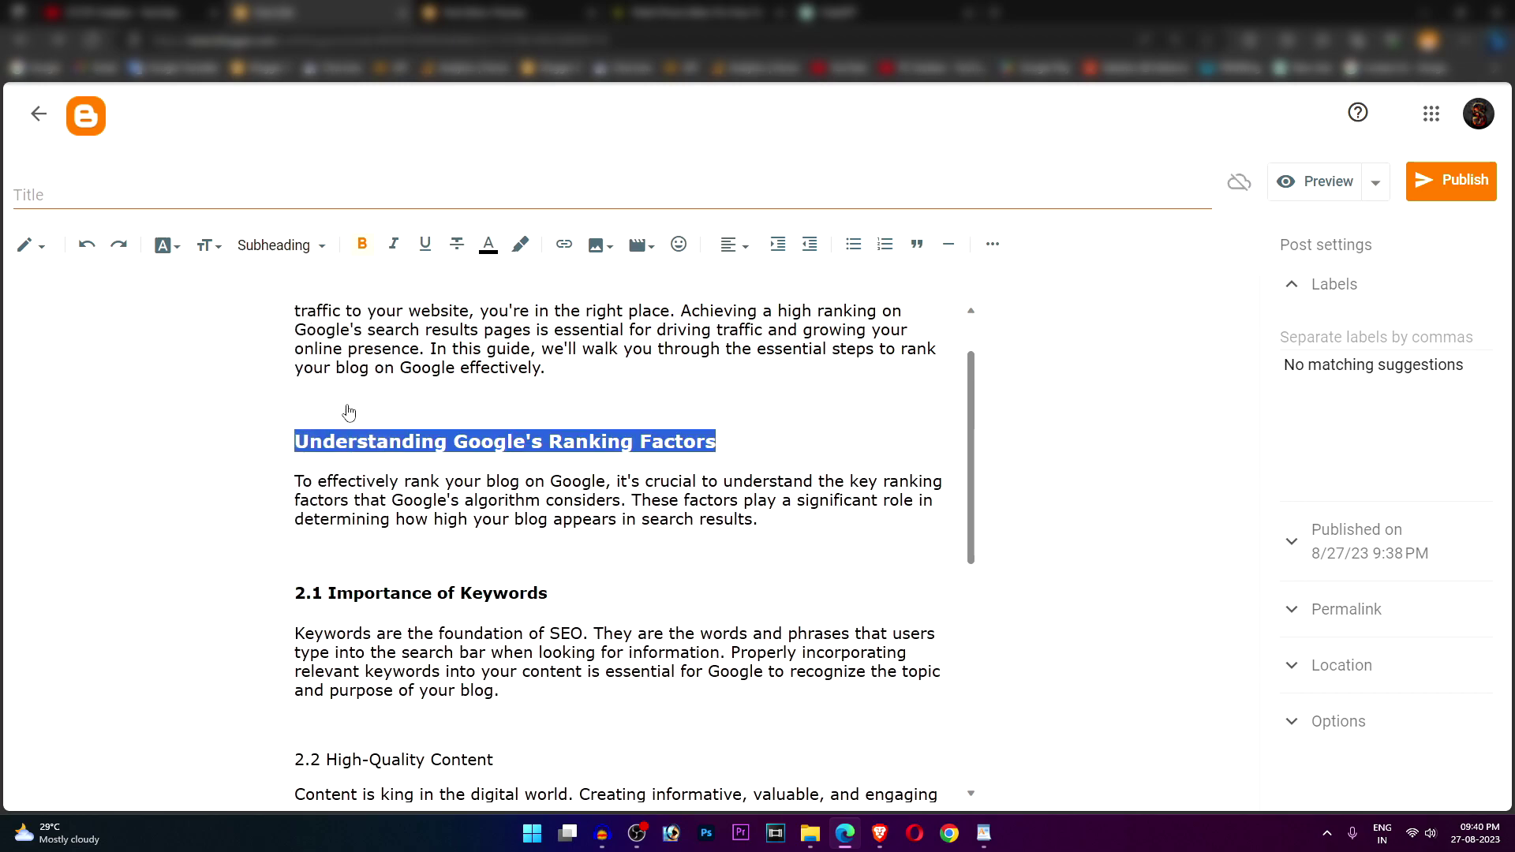
Check the main heading's style in the editor and refresh the post preview to view the styled headings
scroll(476, 432, up, 1)
click(394, 322)
scroll(468, 458, down, 5)
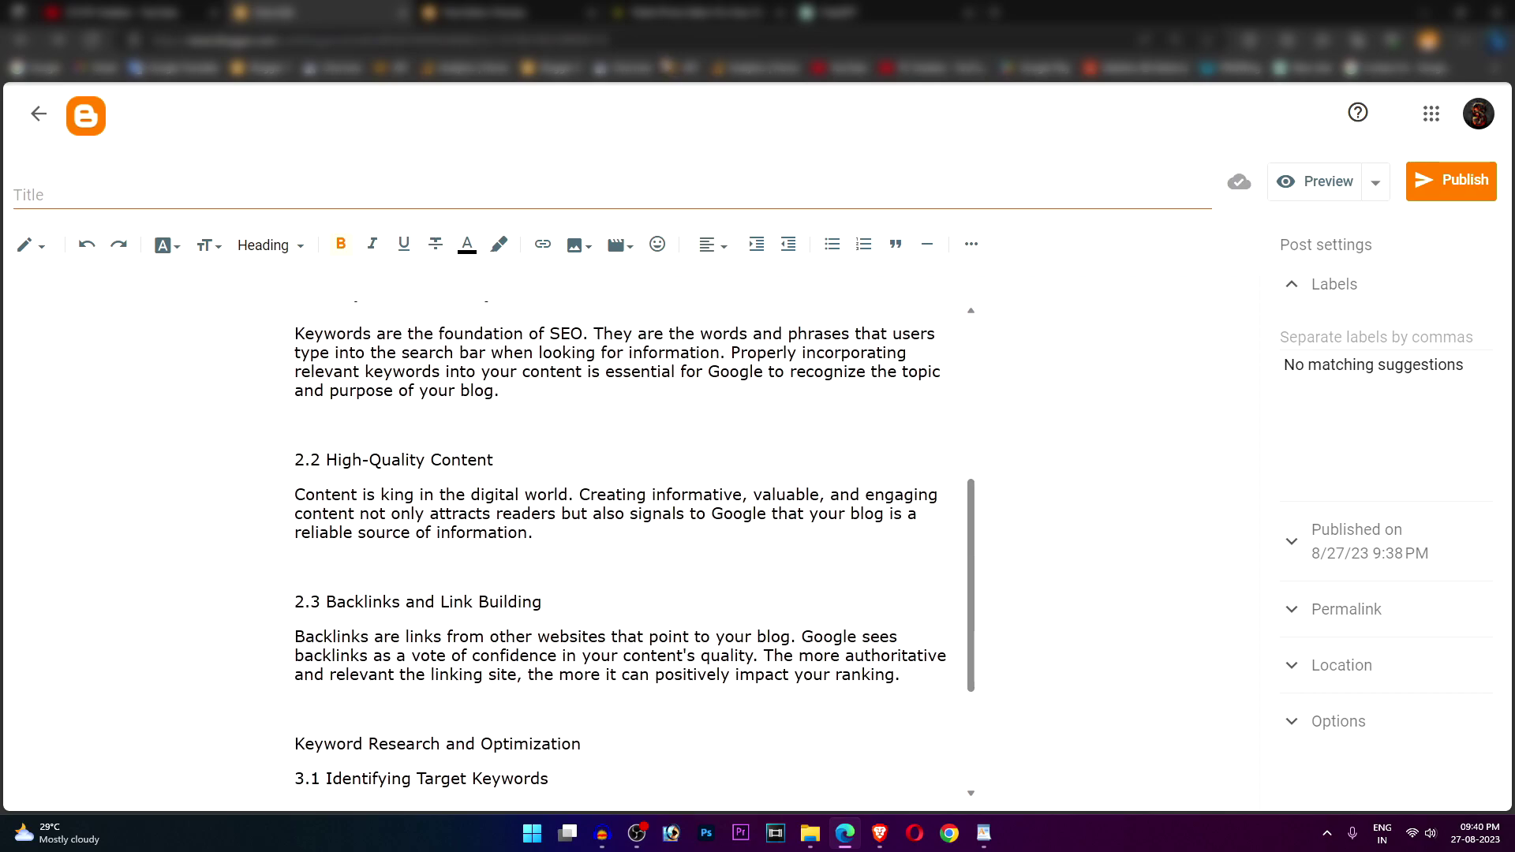
click(490, 12)
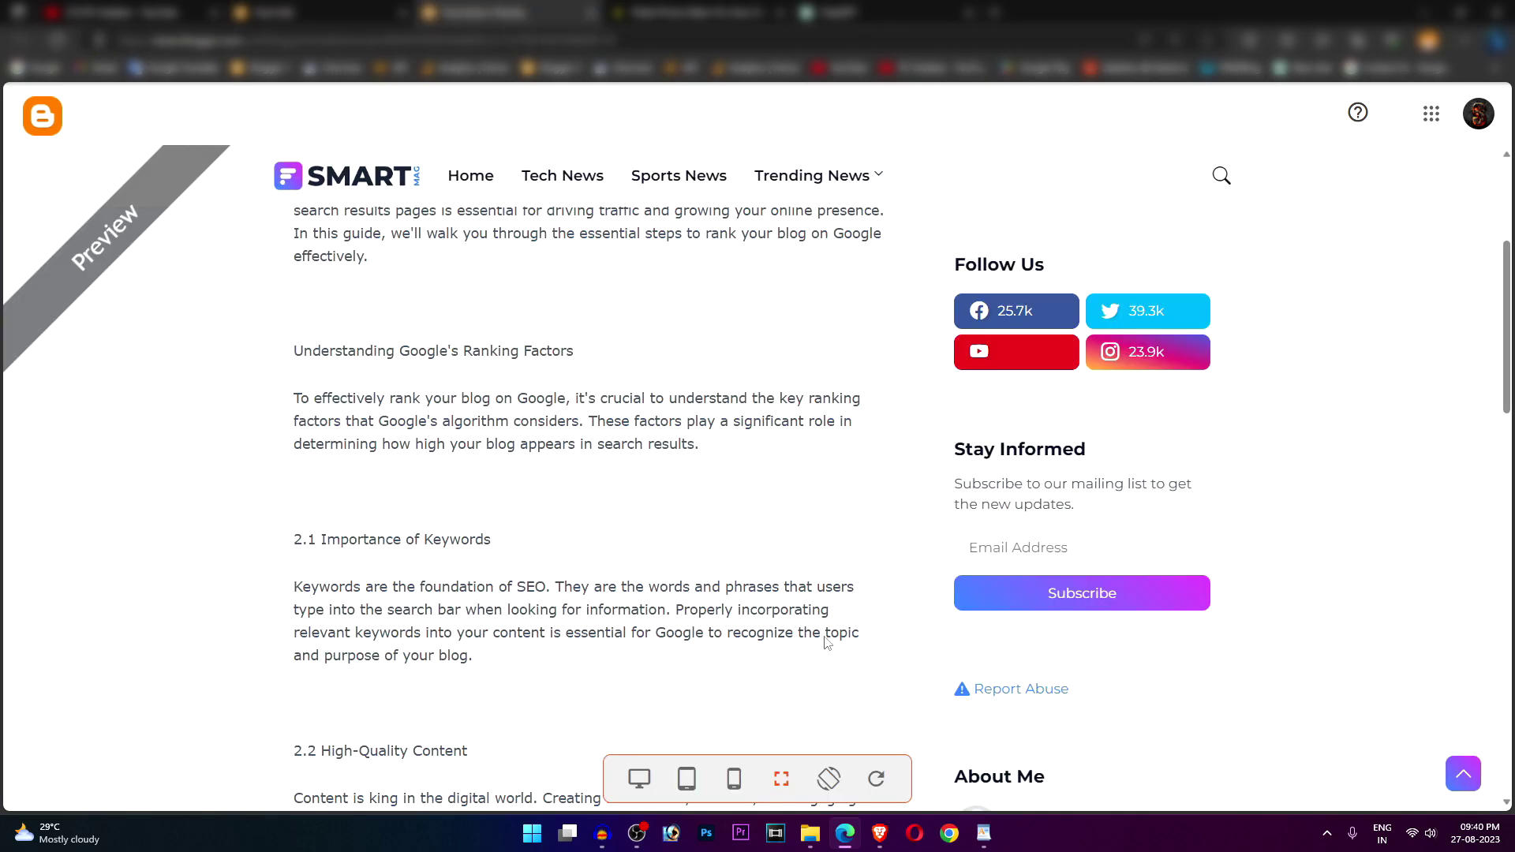
click(876, 779)
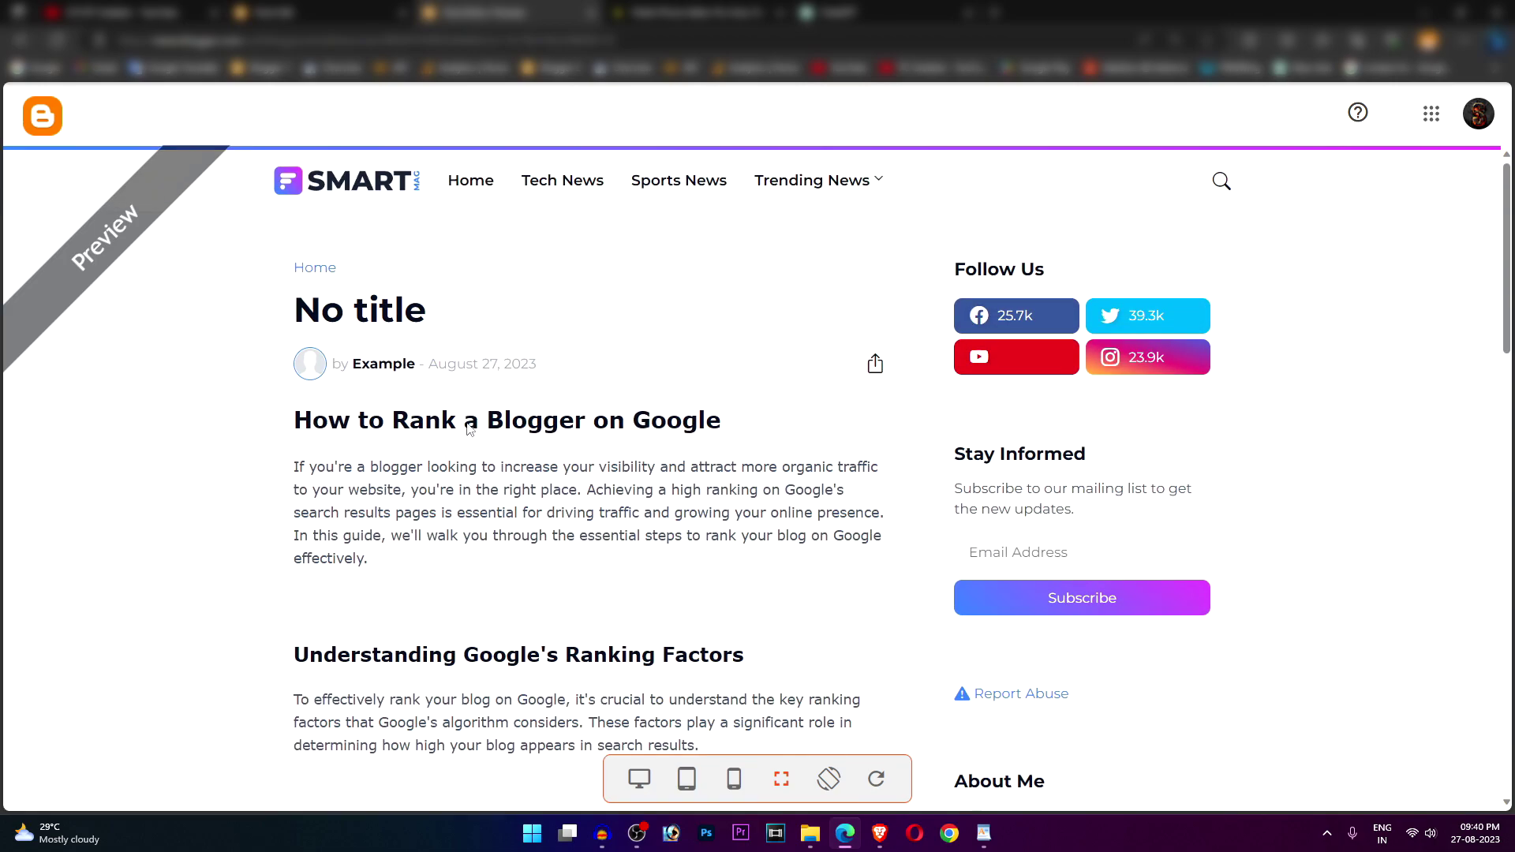
Compare the sizes of the main heading, "Understanding Google's Ranking Factors" and "2.1 Importance of Keywords" in the post preview
scroll(637, 251, down, 2)
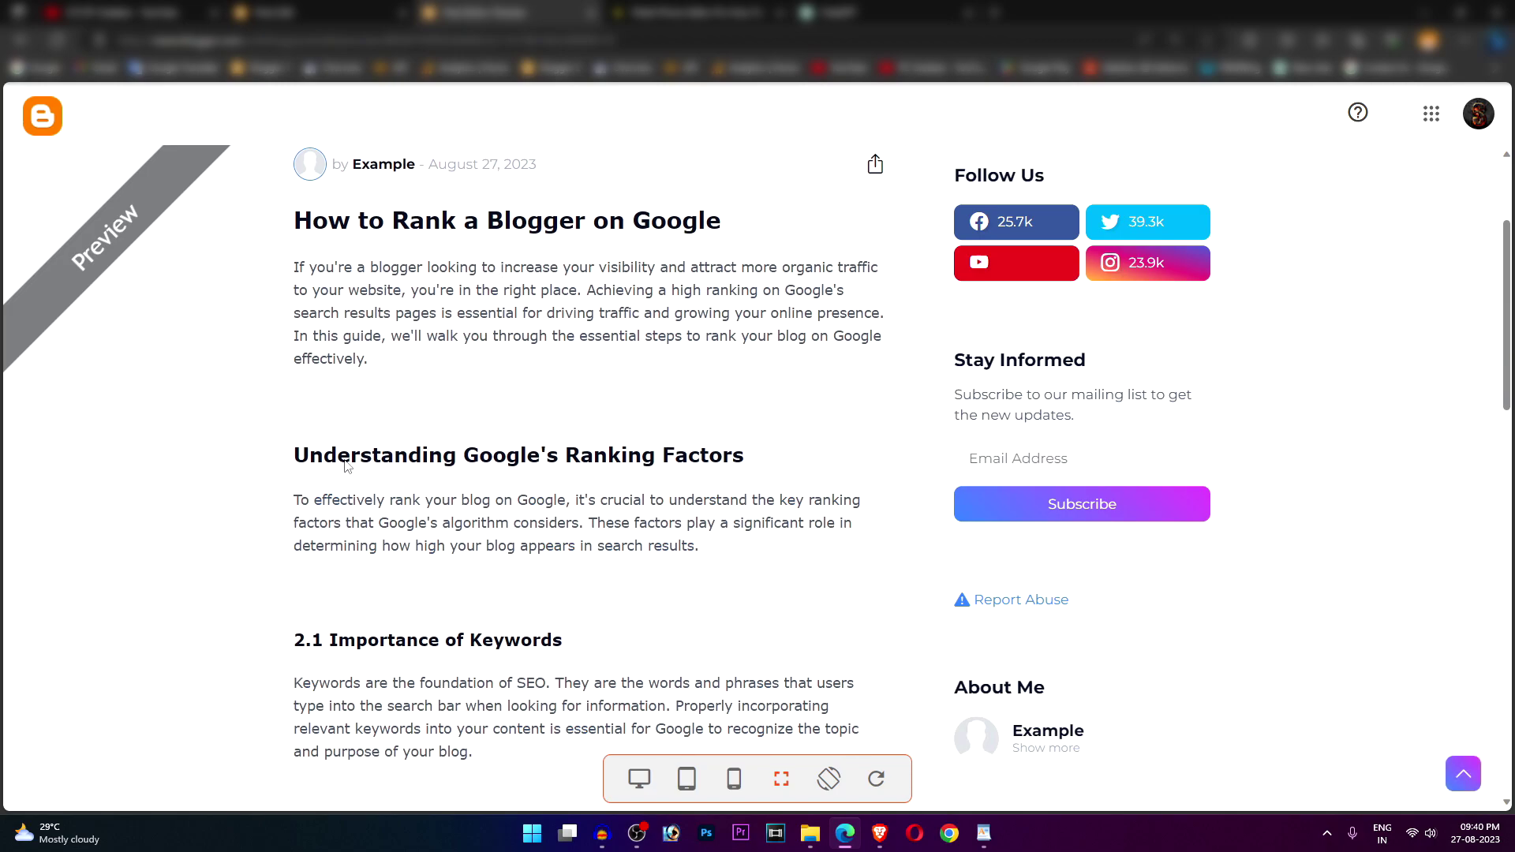
scroll(569, 473, down, 1)
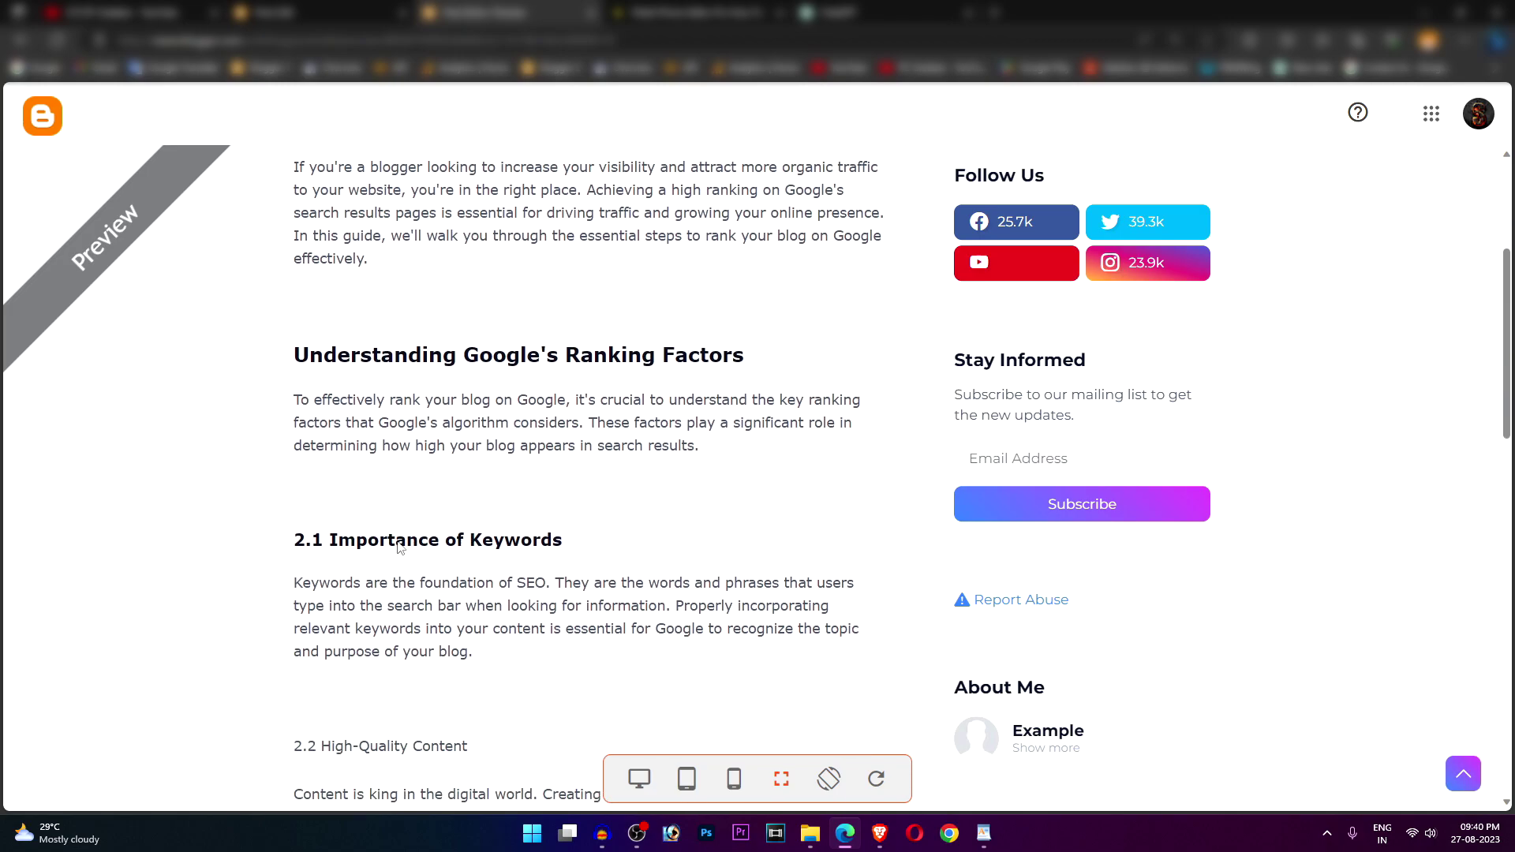
scroll(401, 547, down, 3)
scroll(410, 489, up, 4)
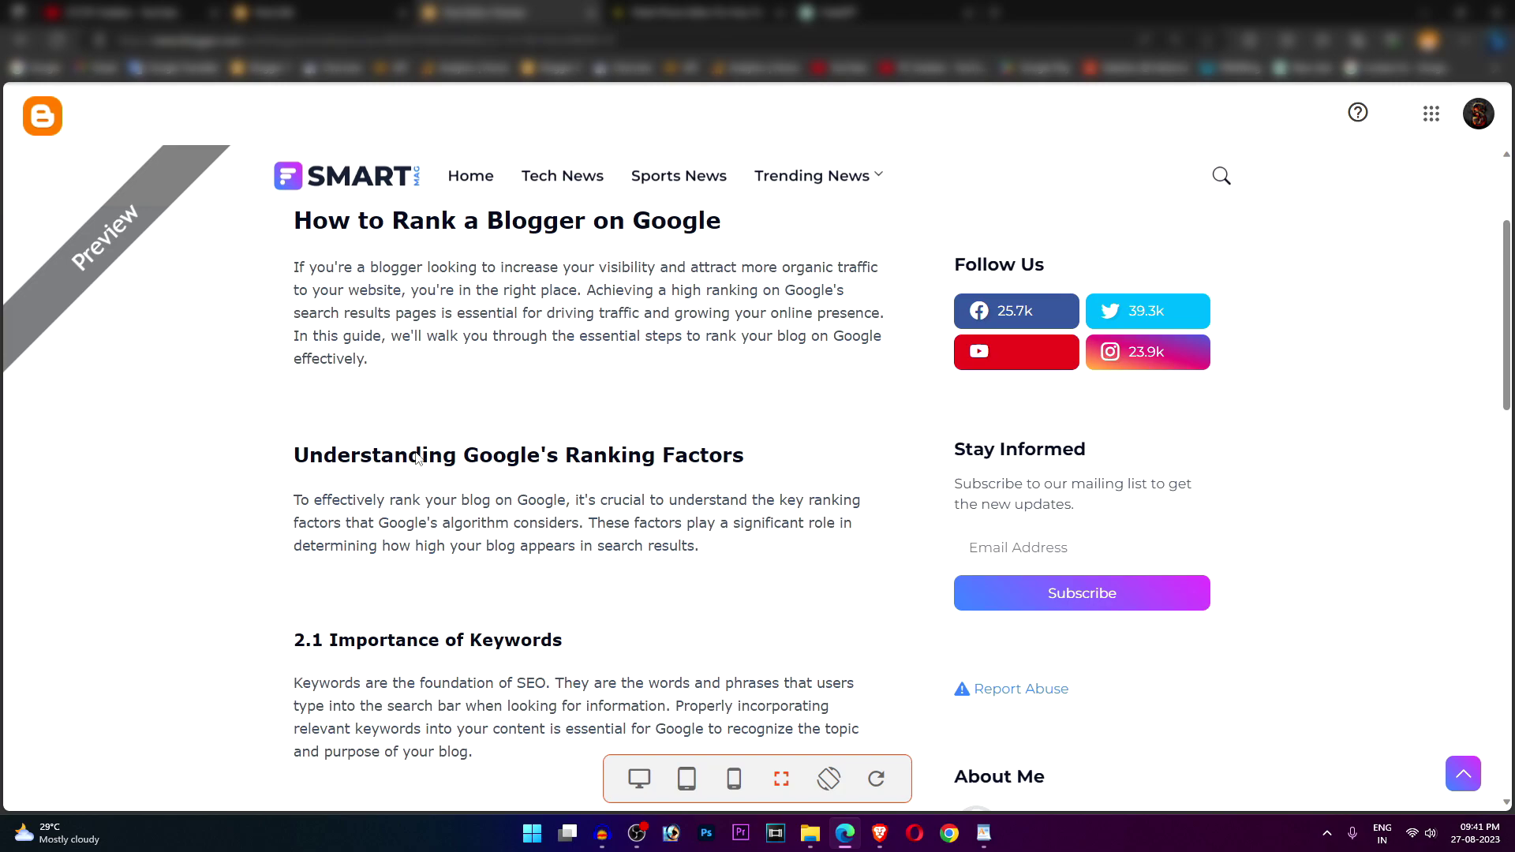
scroll(315, 569, down, 1)
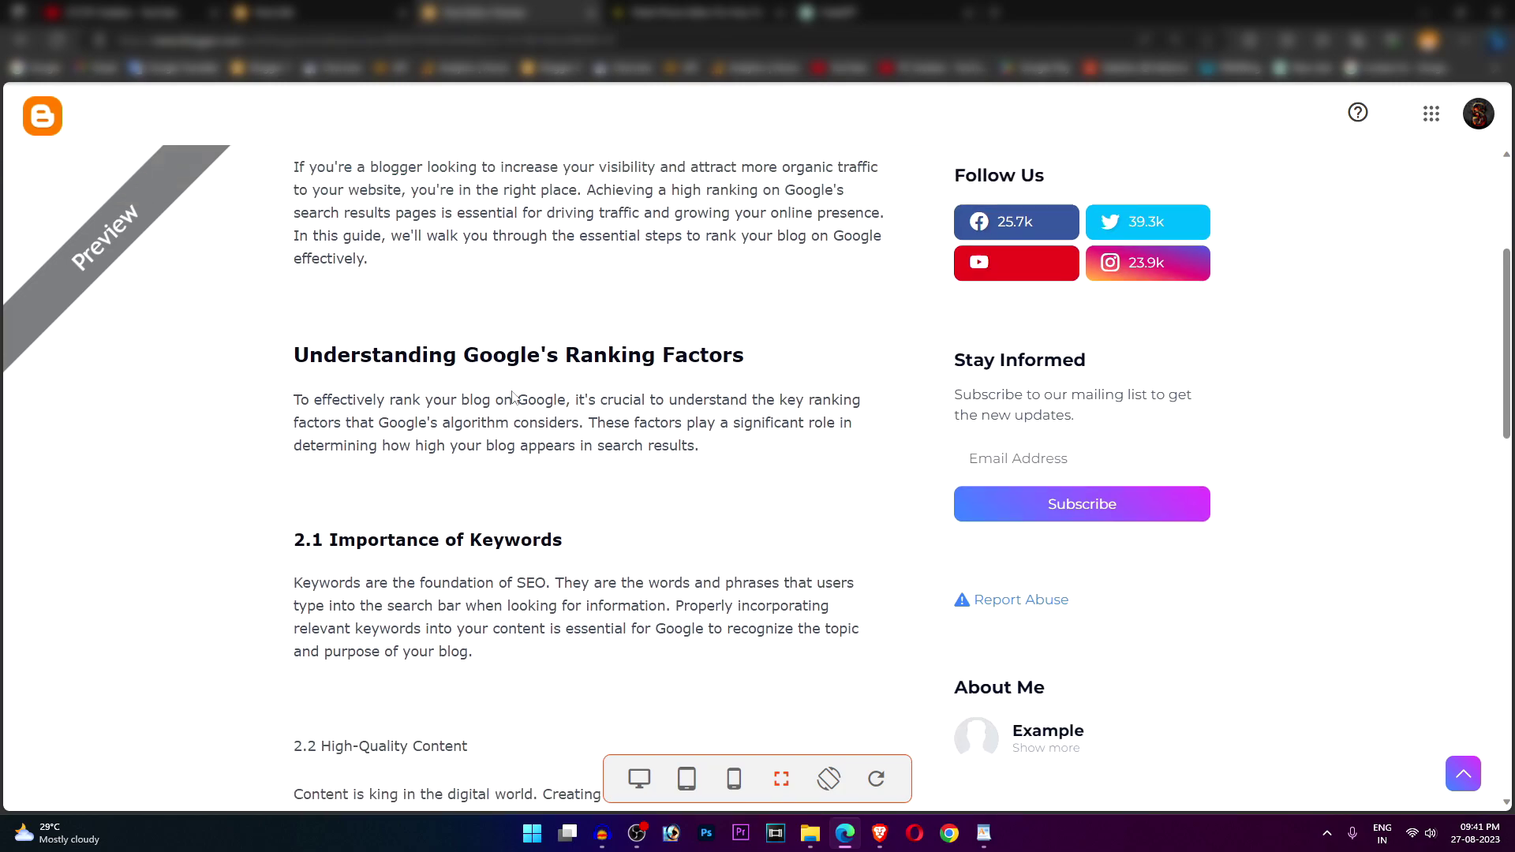
scroll(465, 442, up, 1)
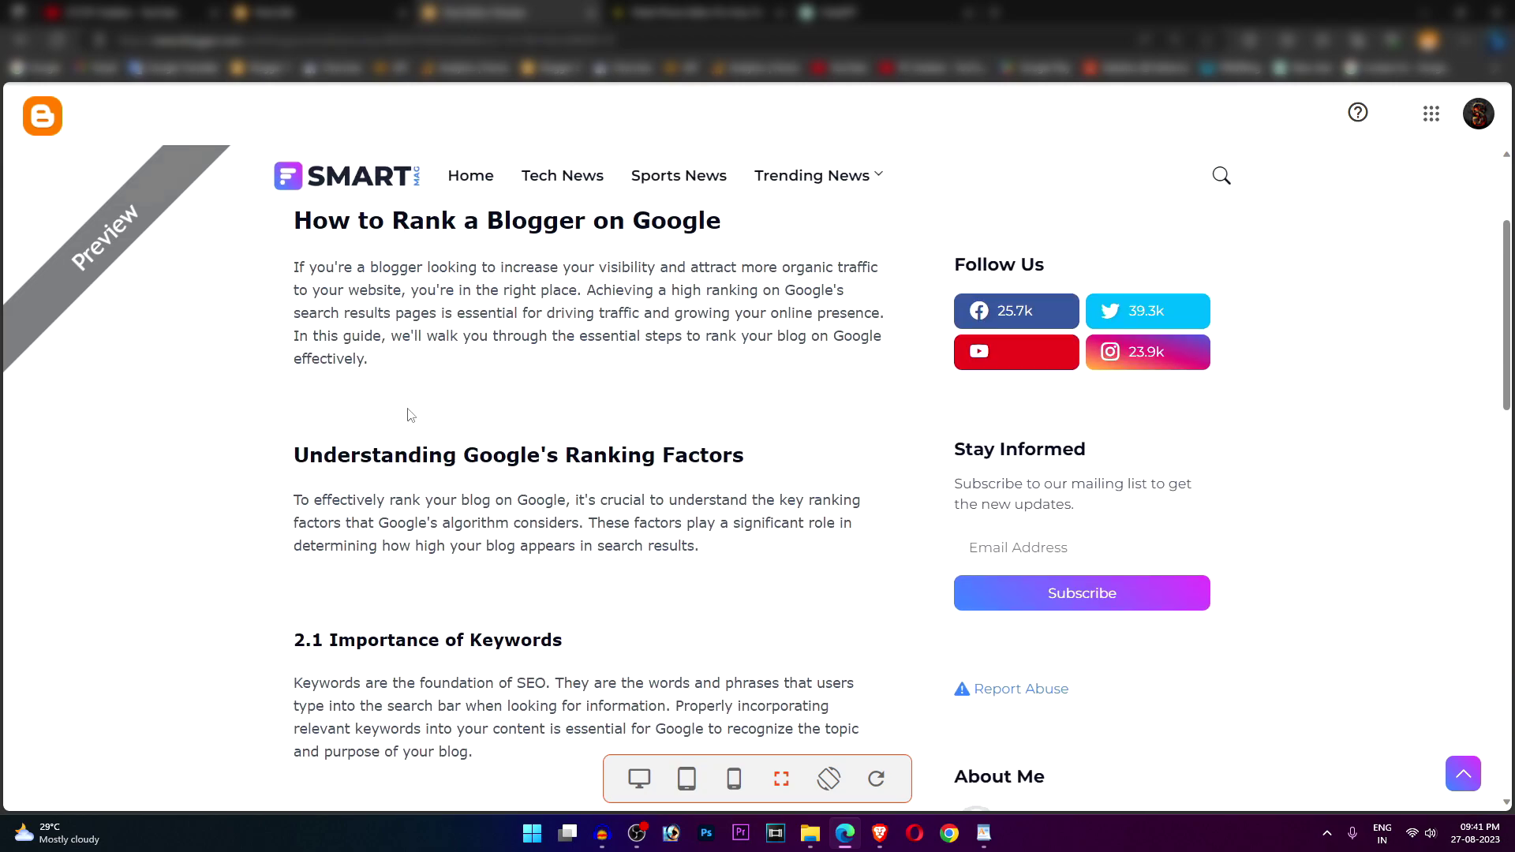
scroll(430, 457, down, 3)
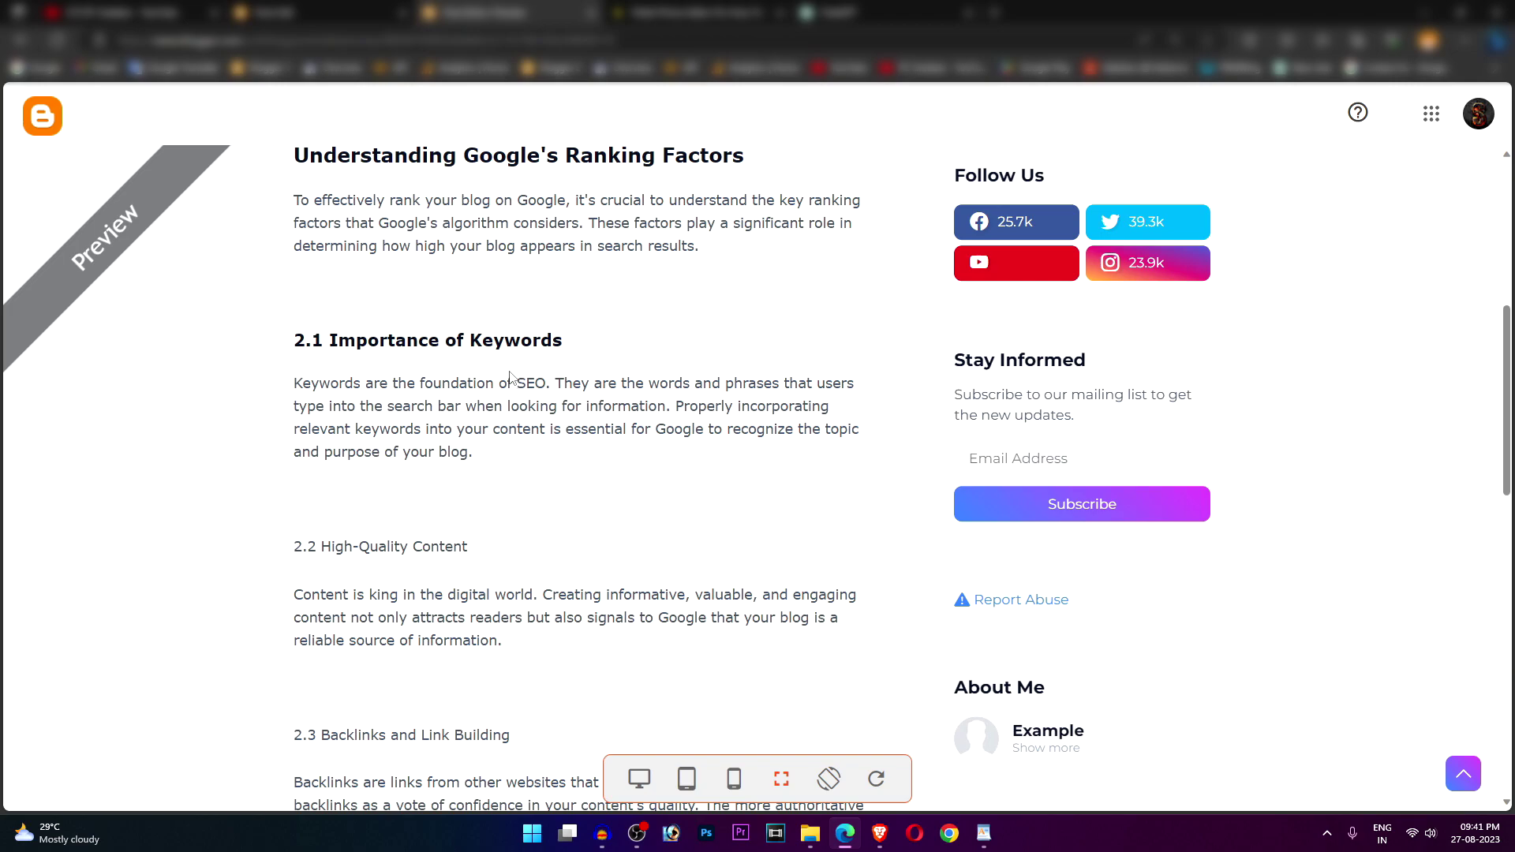
scroll(497, 430, up, 2)
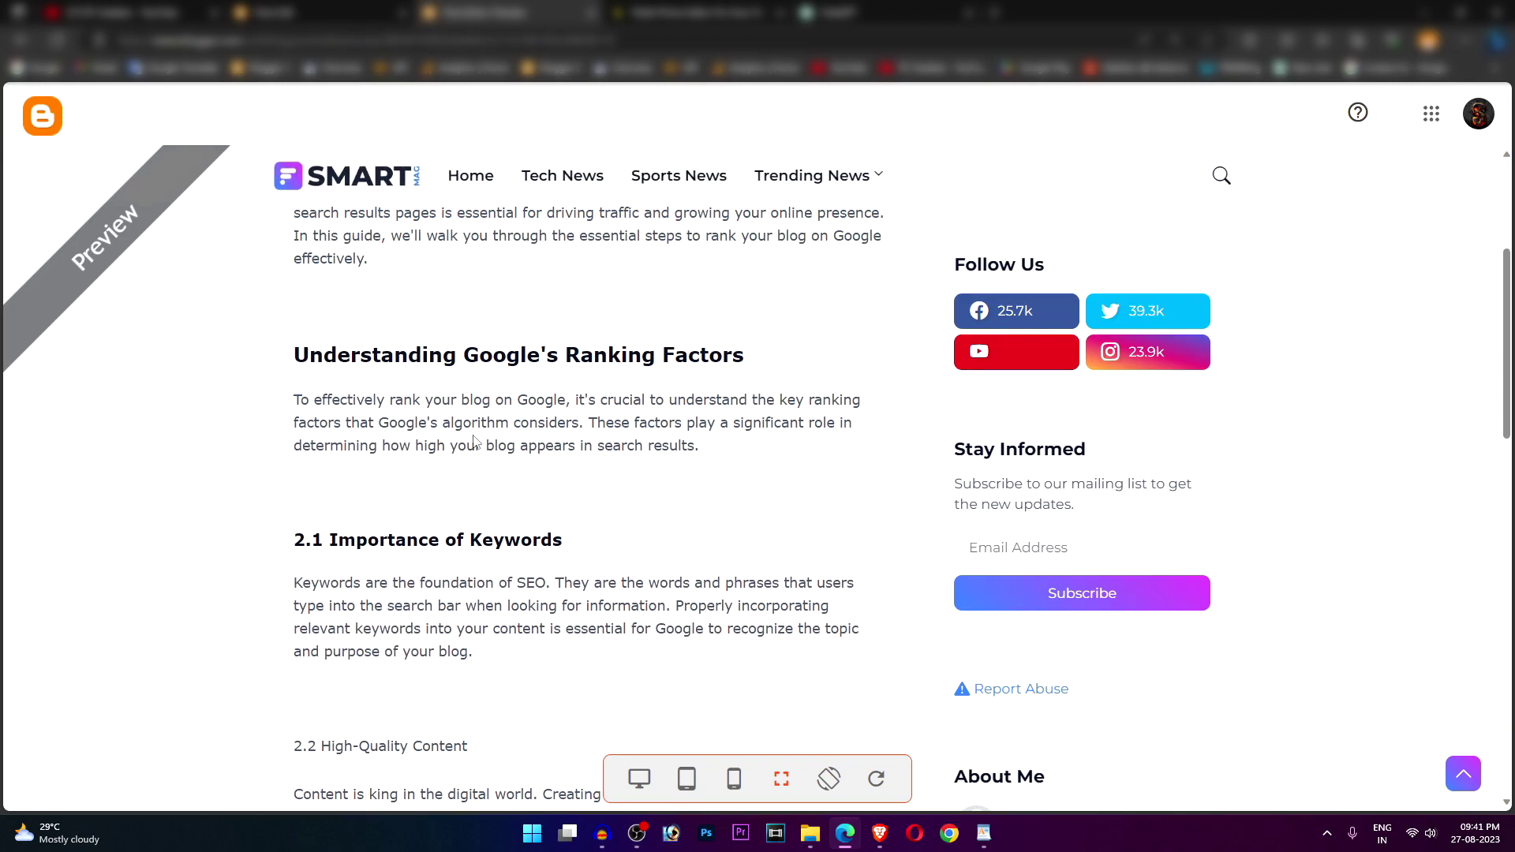
Return to the post editor and check the styles used by "Understanding Google's Ranking Factors" and "2.1 Importance of Keywords"
click(348, 11)
scroll(434, 371, down, 2)
scroll(480, 432, up, 6)
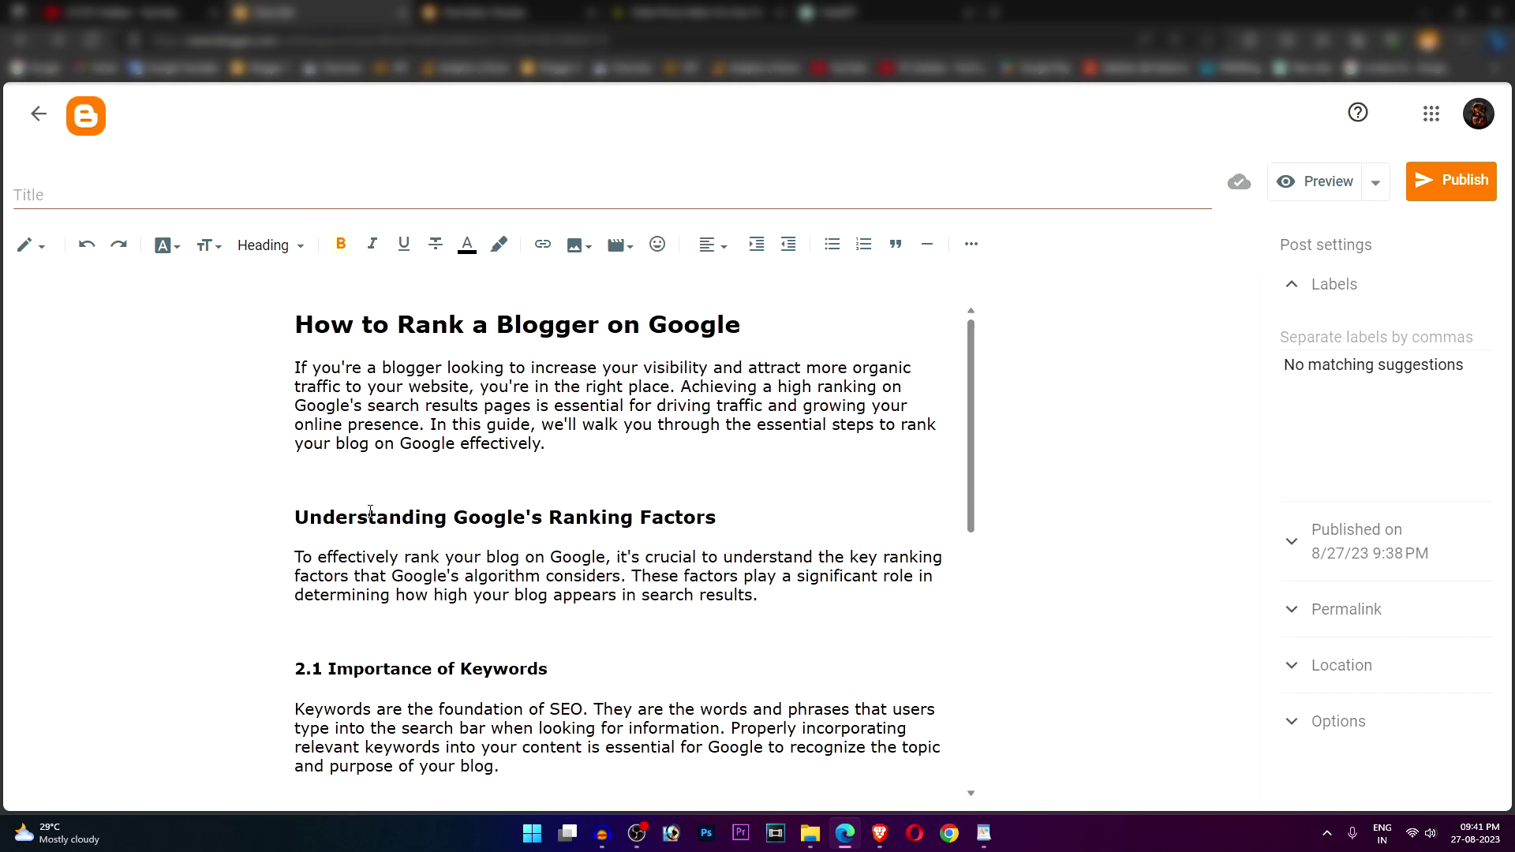
click(414, 503)
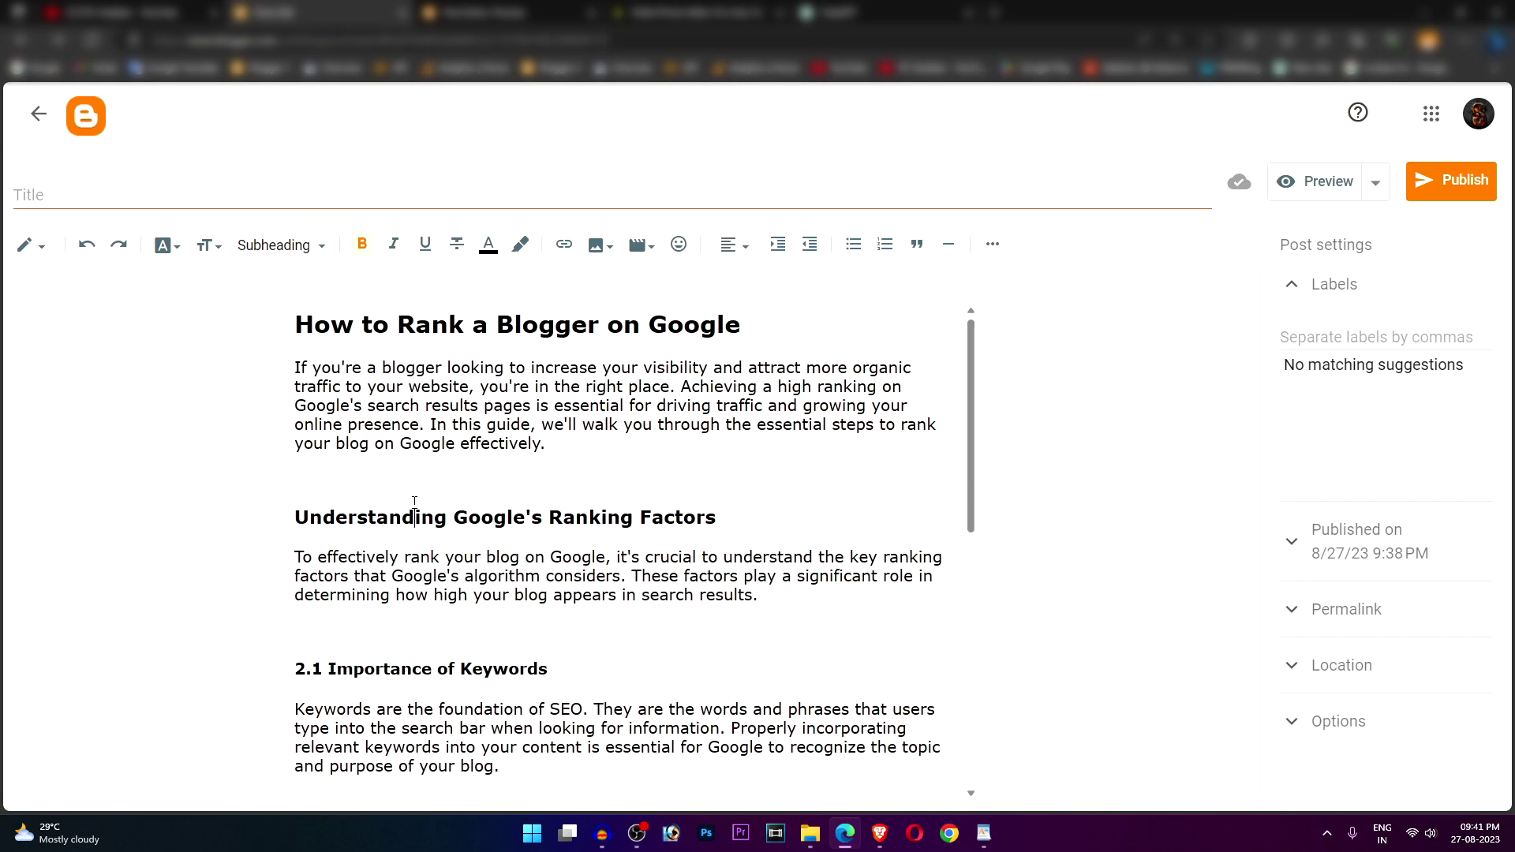
click(402, 658)
scroll(338, 313, down, 2)
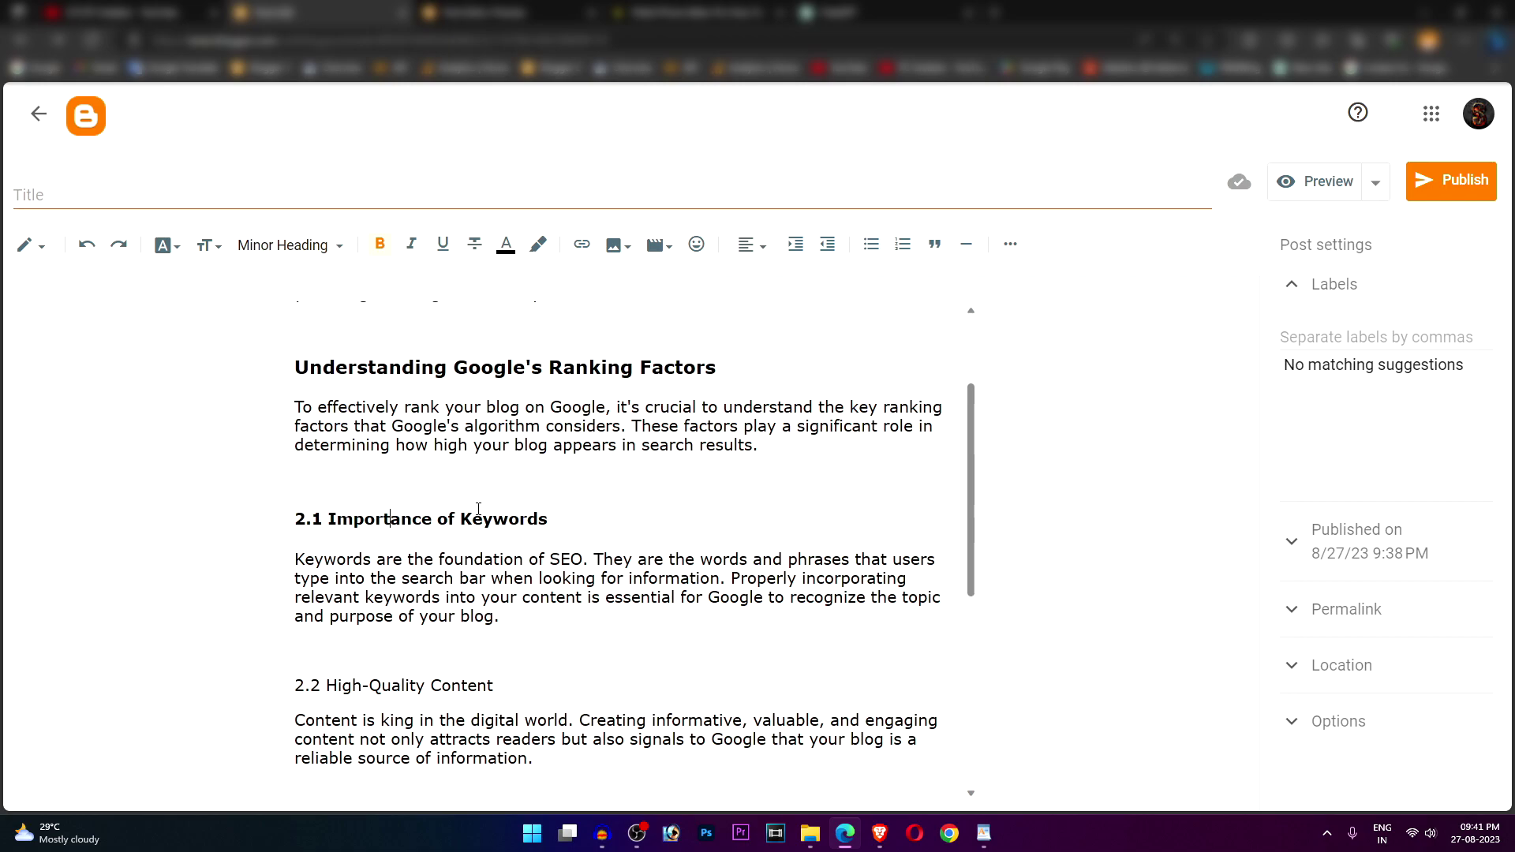
scroll(483, 545, down, 1)
click(289, 246)
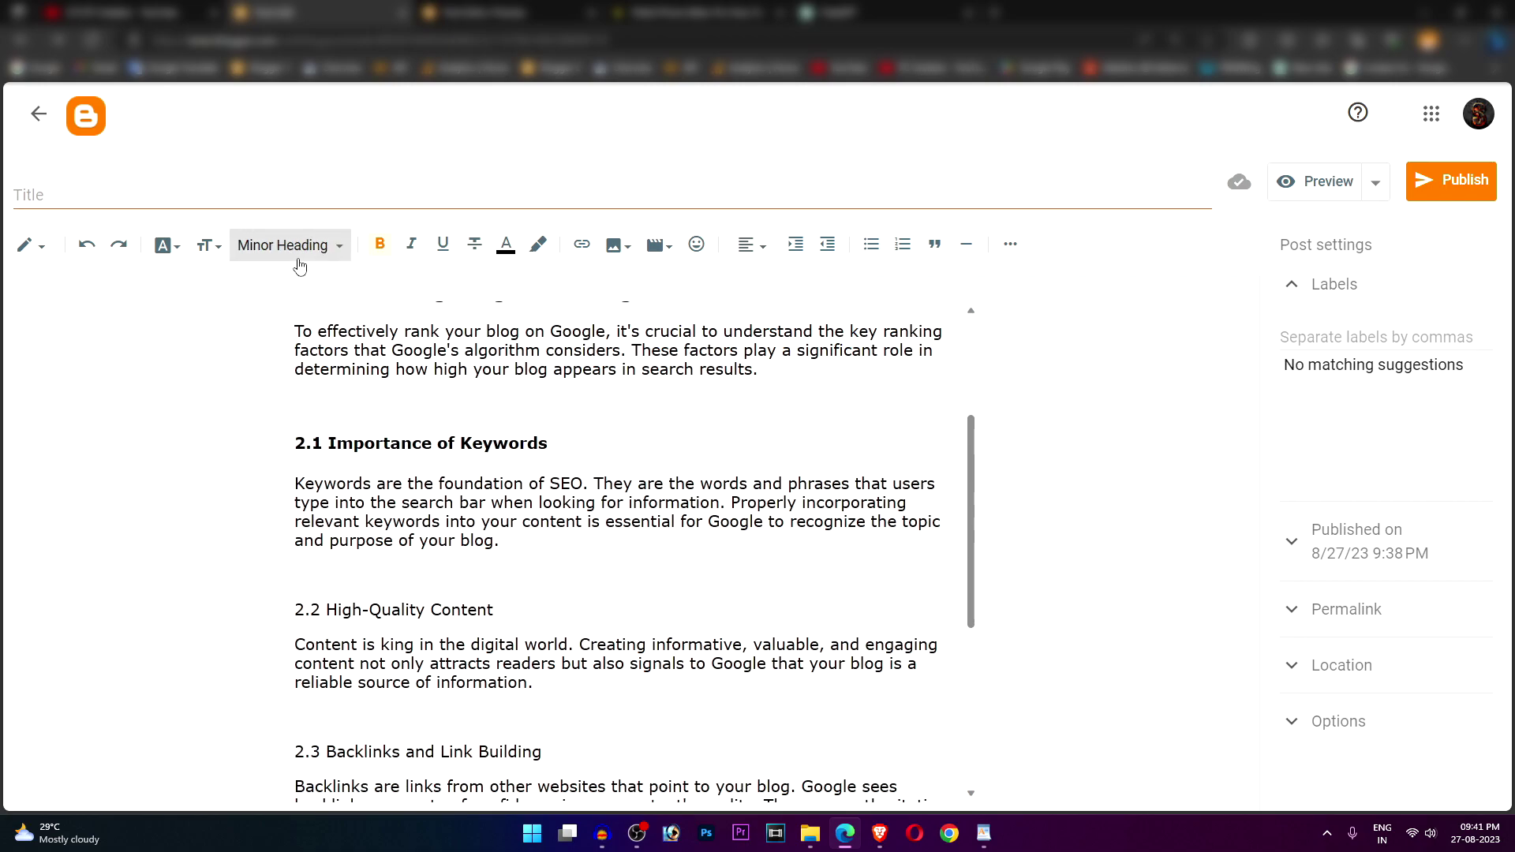
Examine how the numbered headings 2.1 to 2.3 are nested under the "Understanding Google's Ranking Factors" section
click(528, 534)
scroll(500, 447, up, 2)
drag(727, 444, 291, 444)
scroll(422, 567, down, 2)
scroll(411, 521, down, 5)
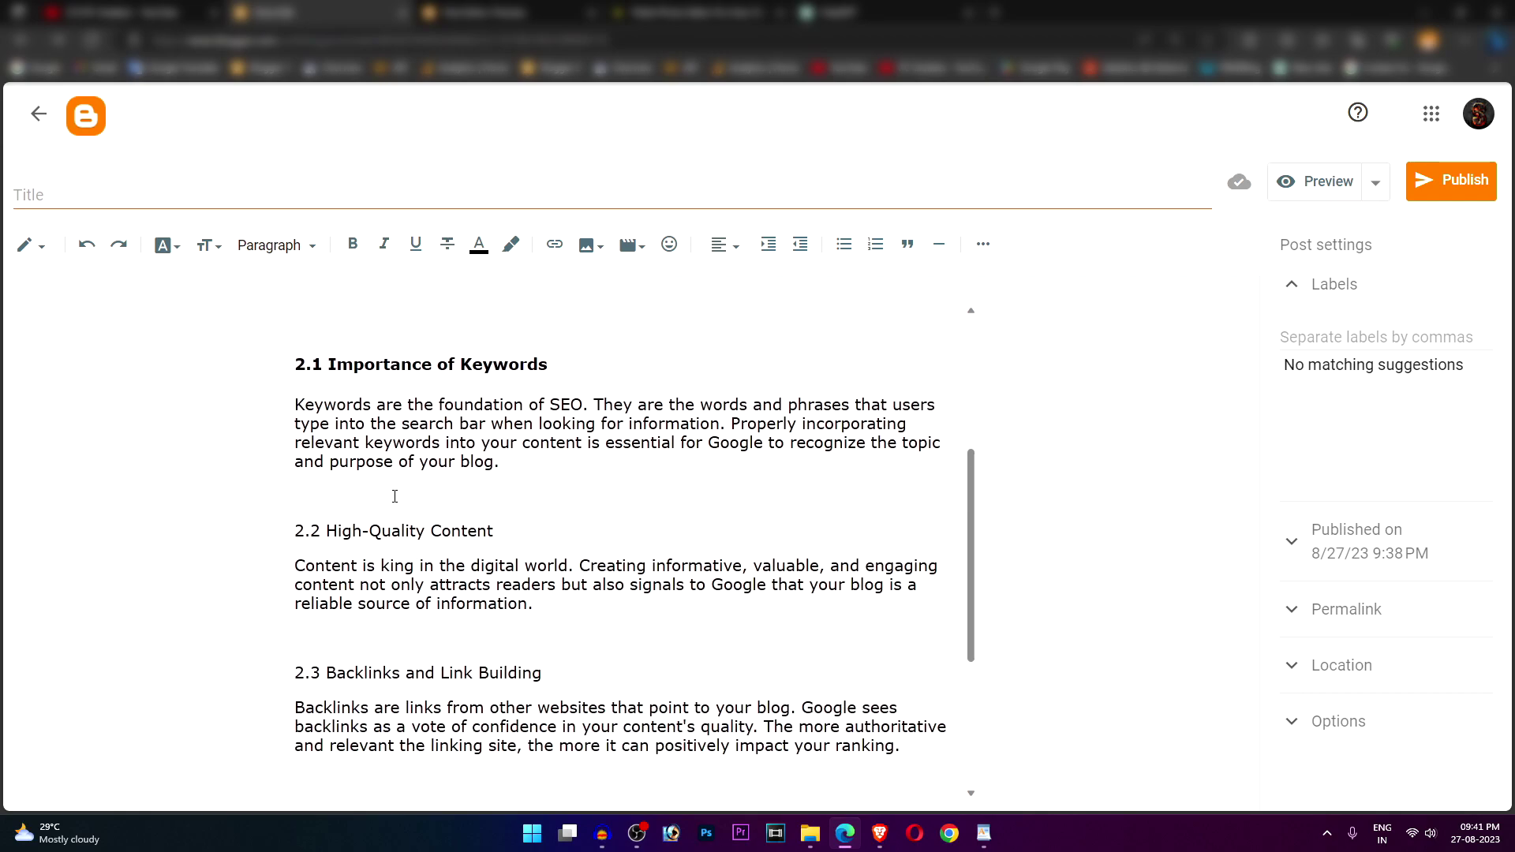
scroll(380, 396, up, 2)
scroll(380, 396, up, 5)
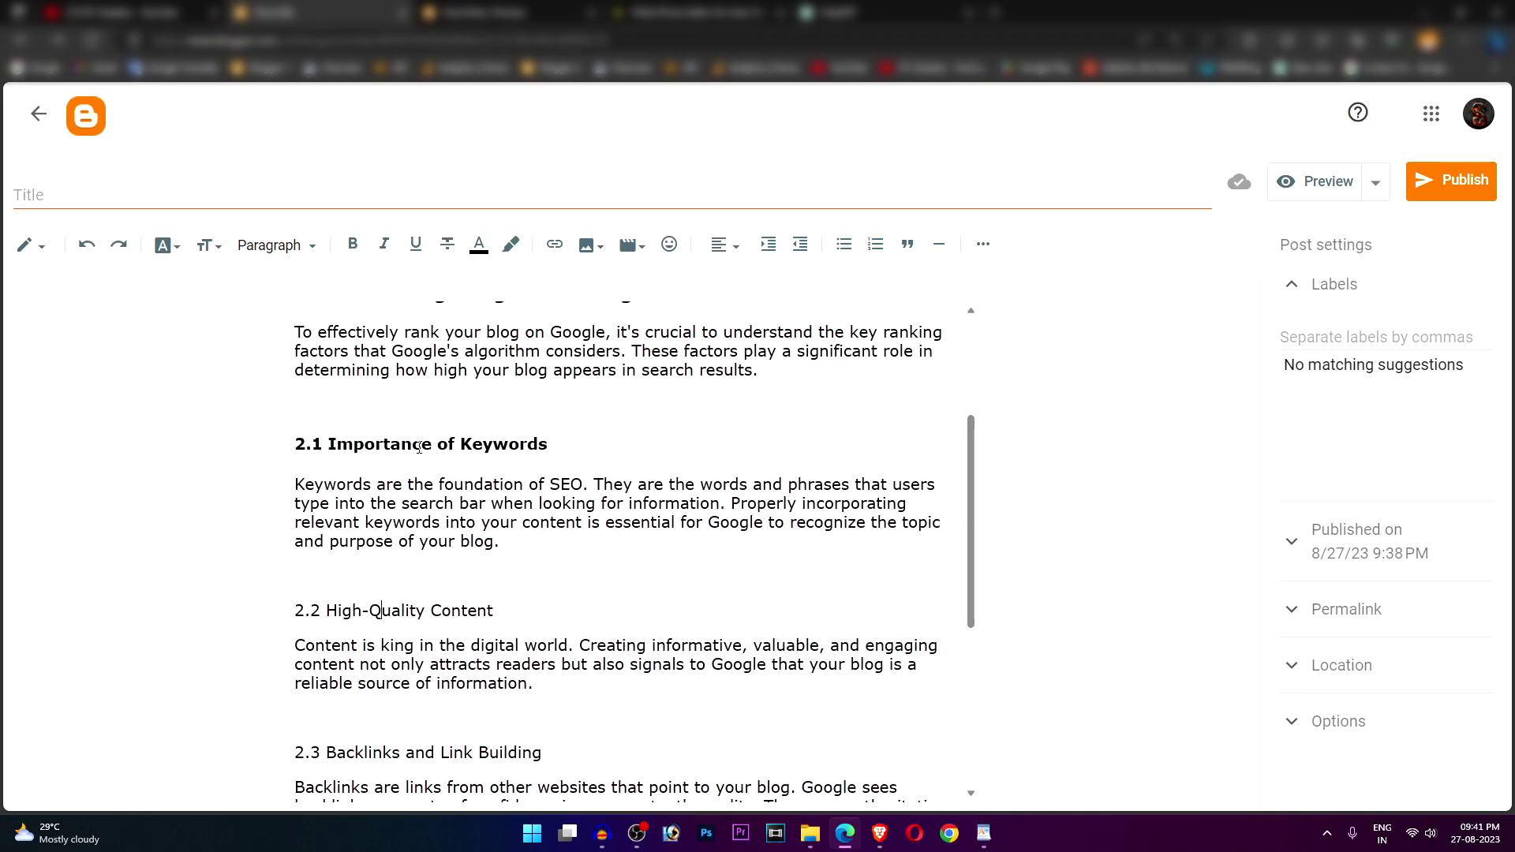
drag(718, 453, 280, 452)
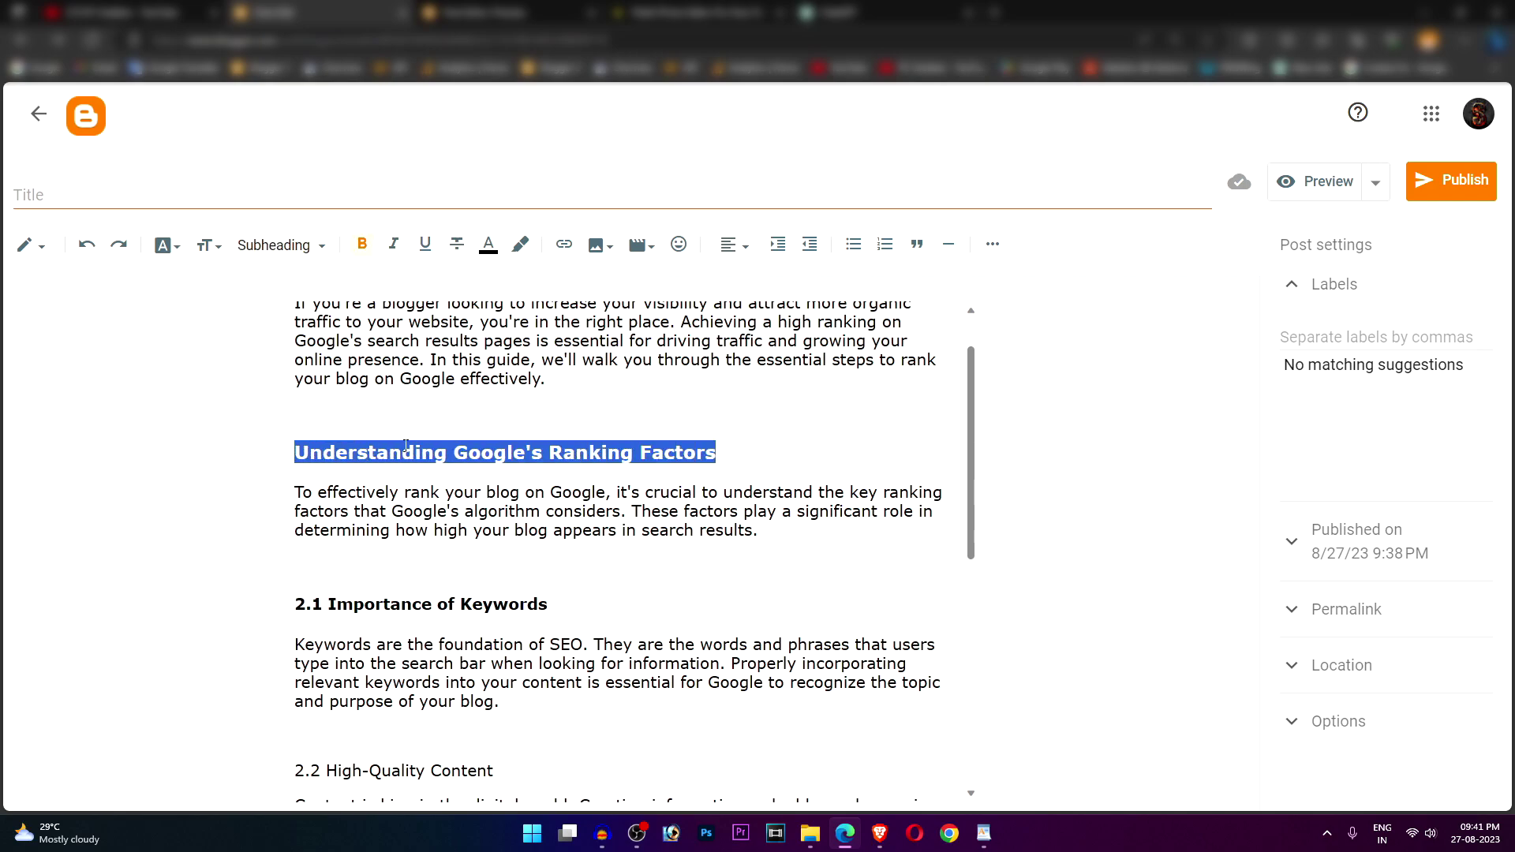
click(677, 456)
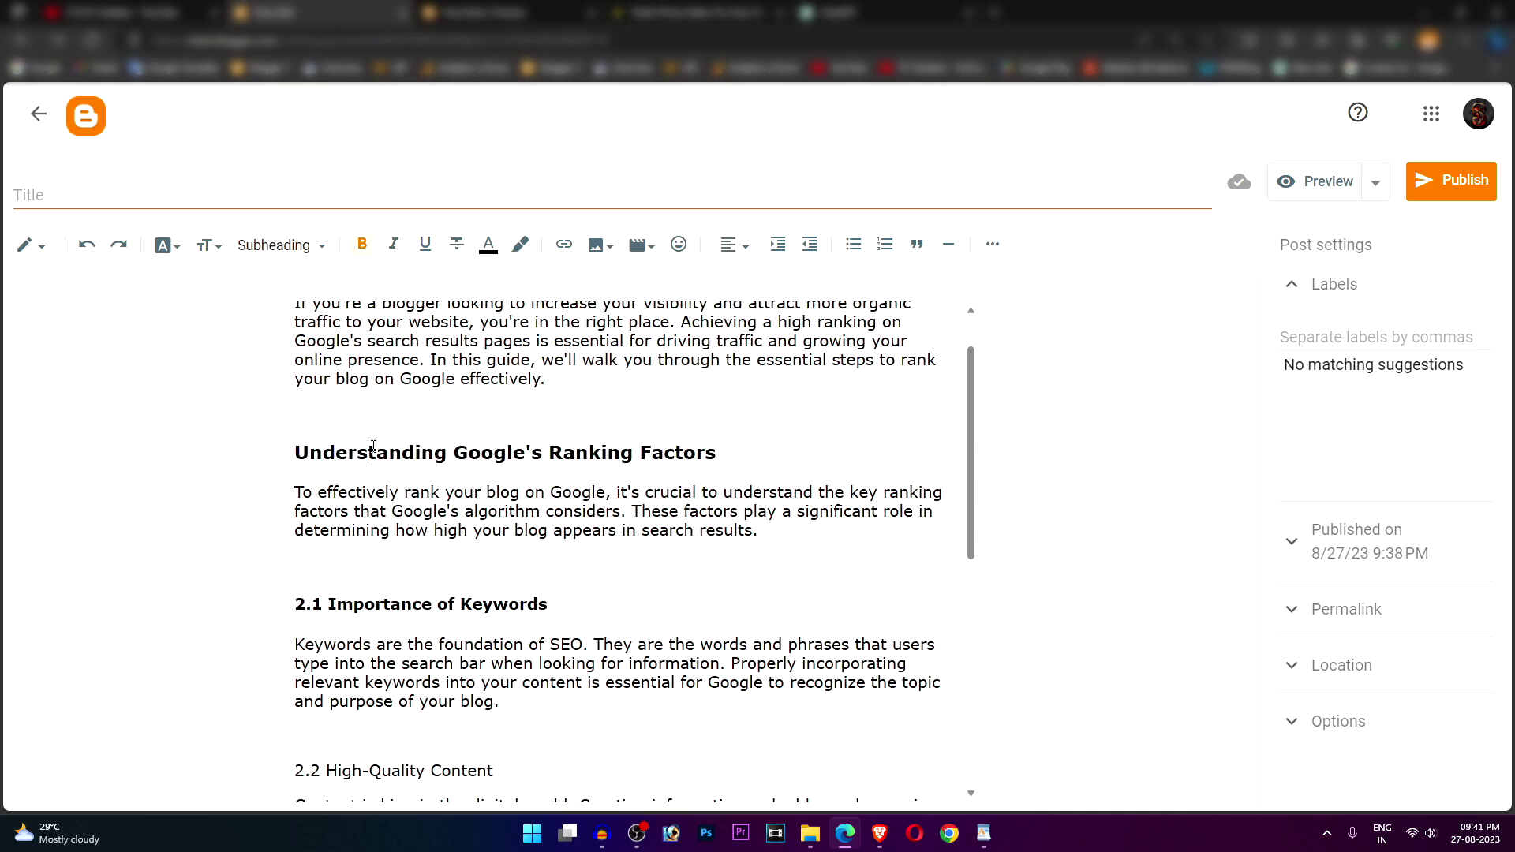
scroll(355, 513, down, 1)
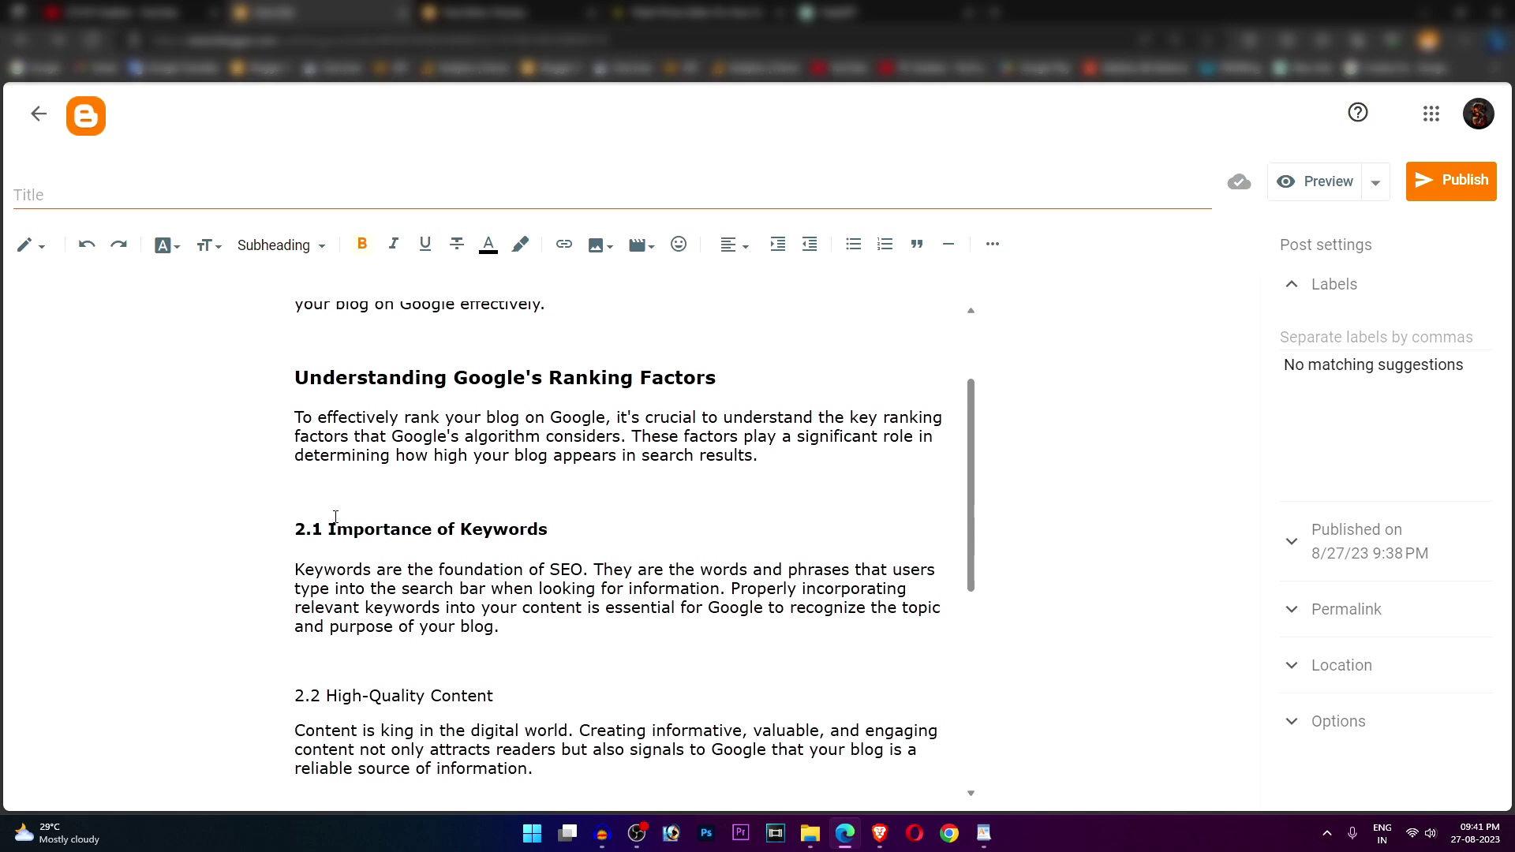
click(344, 538)
scroll(345, 539, down, 2)
Apply the Minor Heading style to the line "2.2 High-Quality Content"
drag(495, 544, 261, 546)
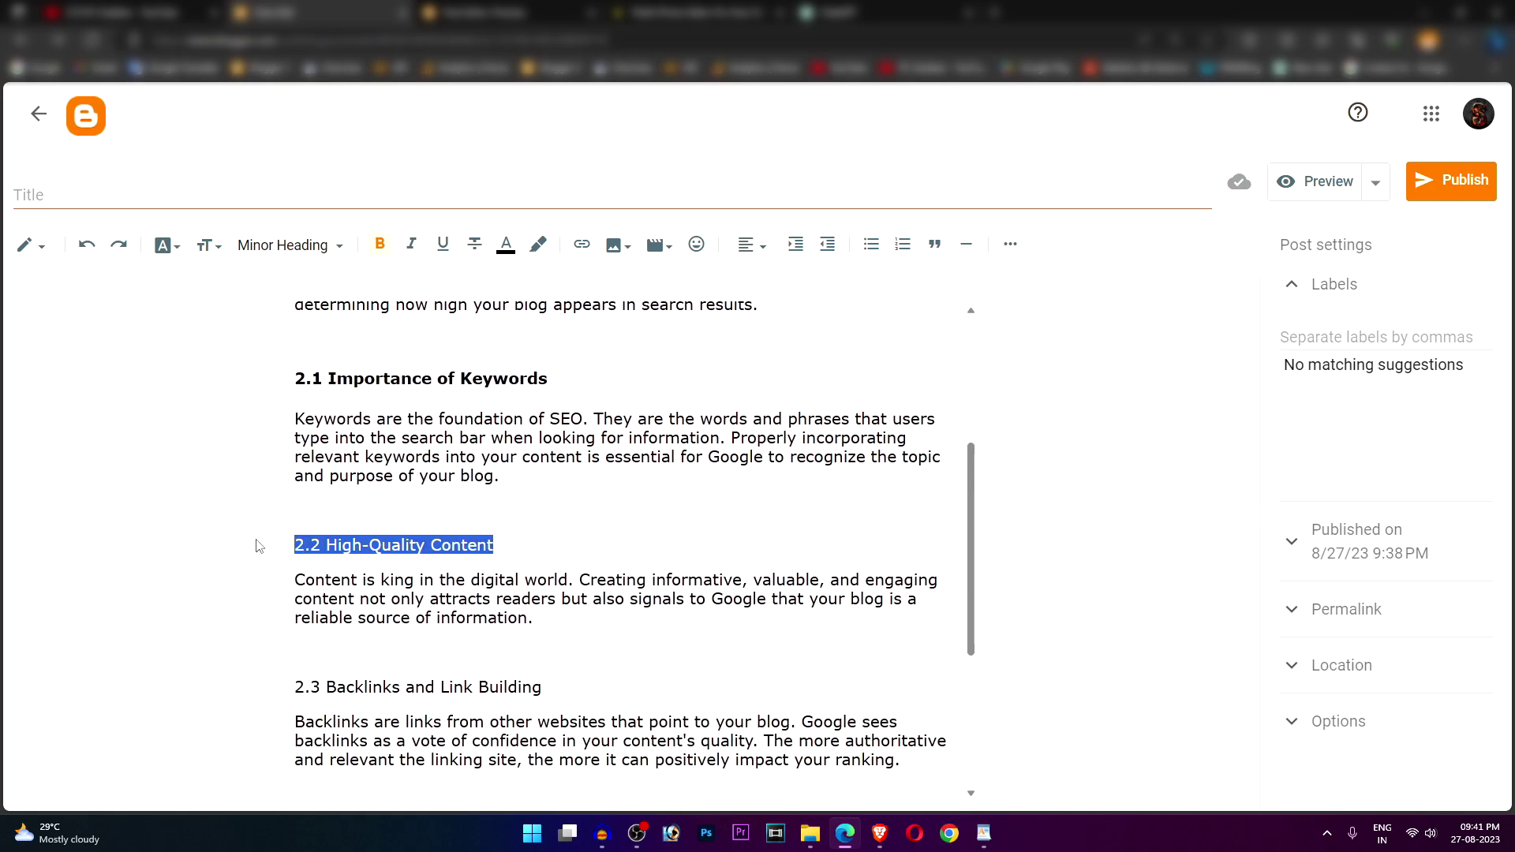
click(298, 245)
click(300, 534)
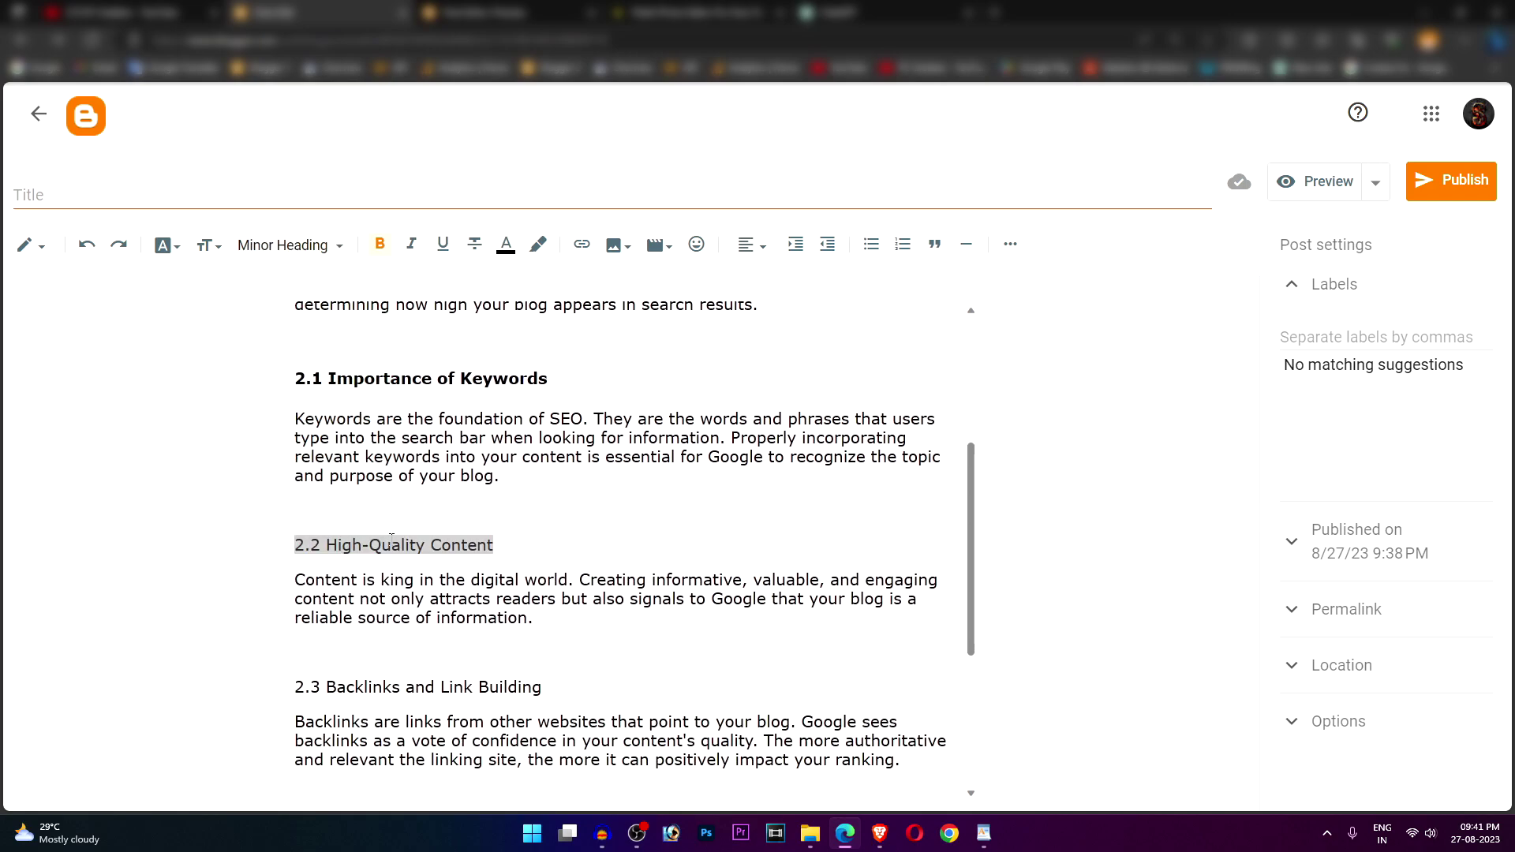
click(440, 580)
drag(495, 545, 261, 546)
click(299, 245)
click(302, 426)
click(302, 426)
scroll(302, 426, down, 2)
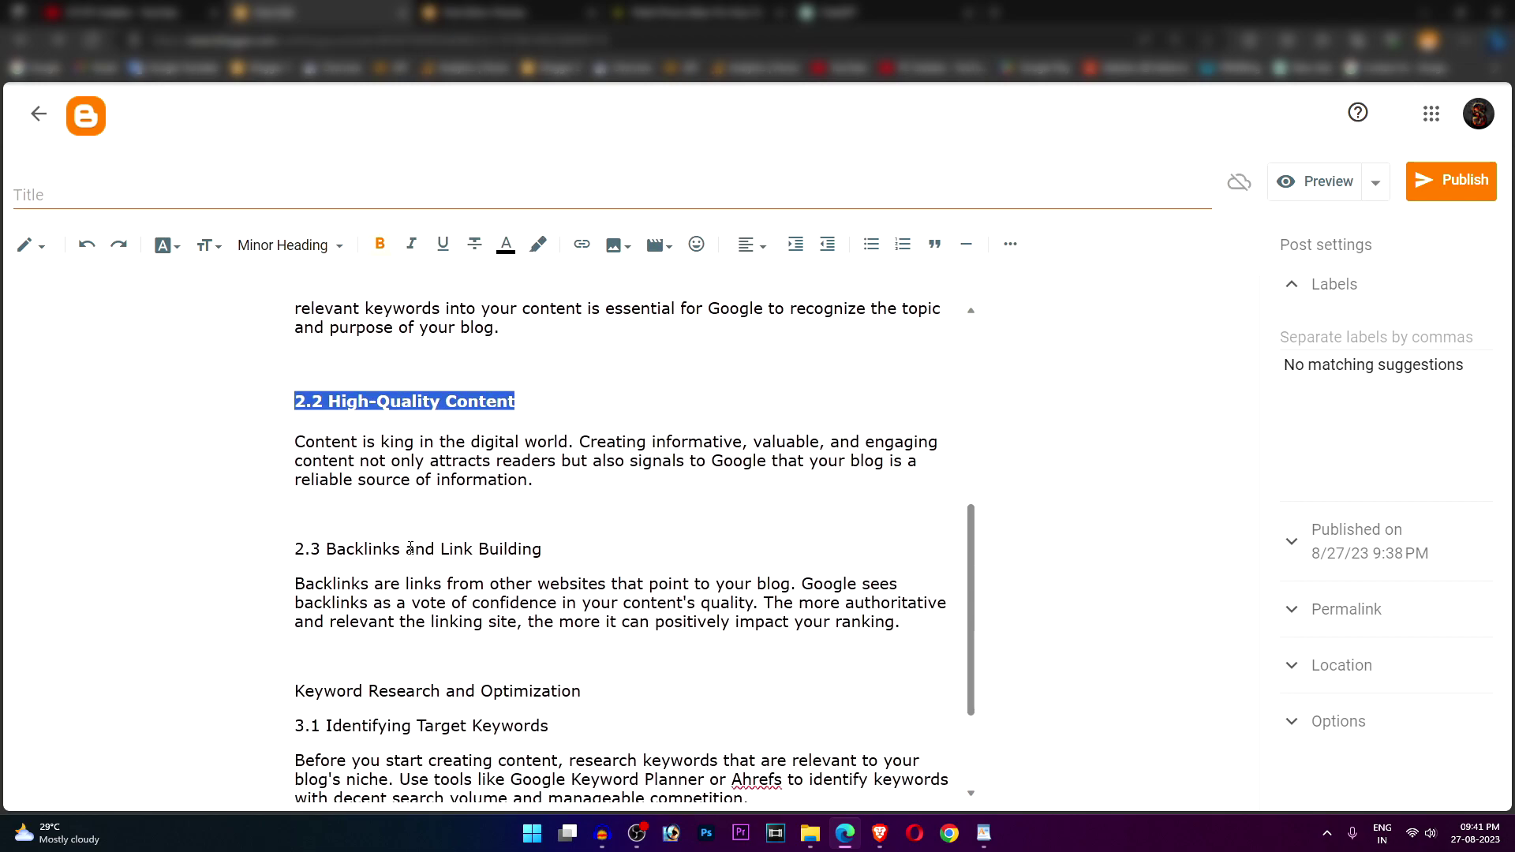
Apply the Minor Heading style to the line "2.3 Backlinks and Link Building"
click(448, 581)
drag(580, 550, 253, 551)
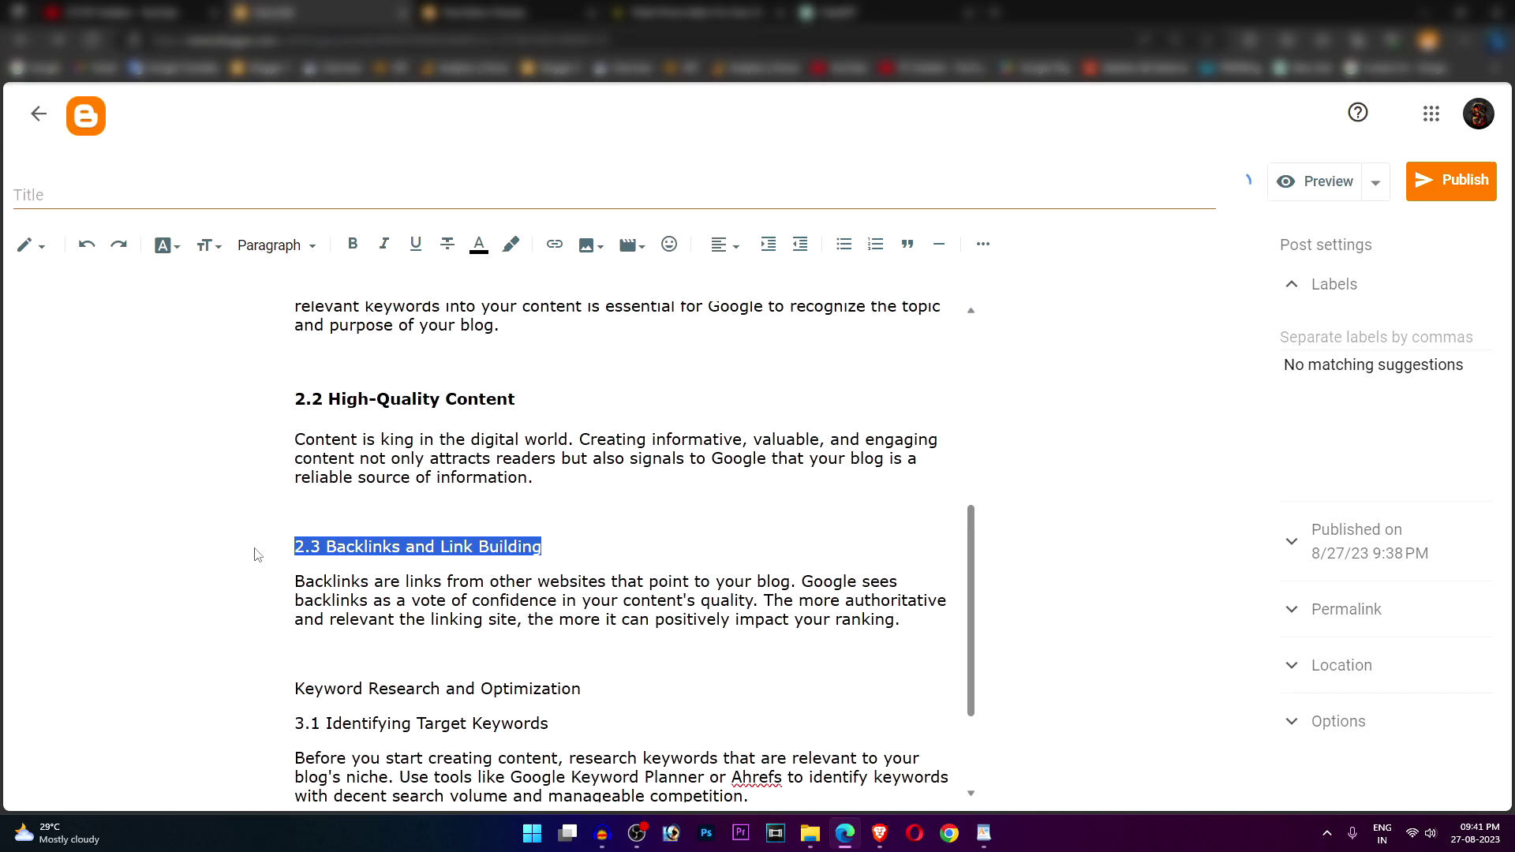
click(269, 246)
click(300, 499)
Apply the Subheading style to the line "Keyword Research and Optimization"
scroll(410, 499, down, 2)
click(418, 525)
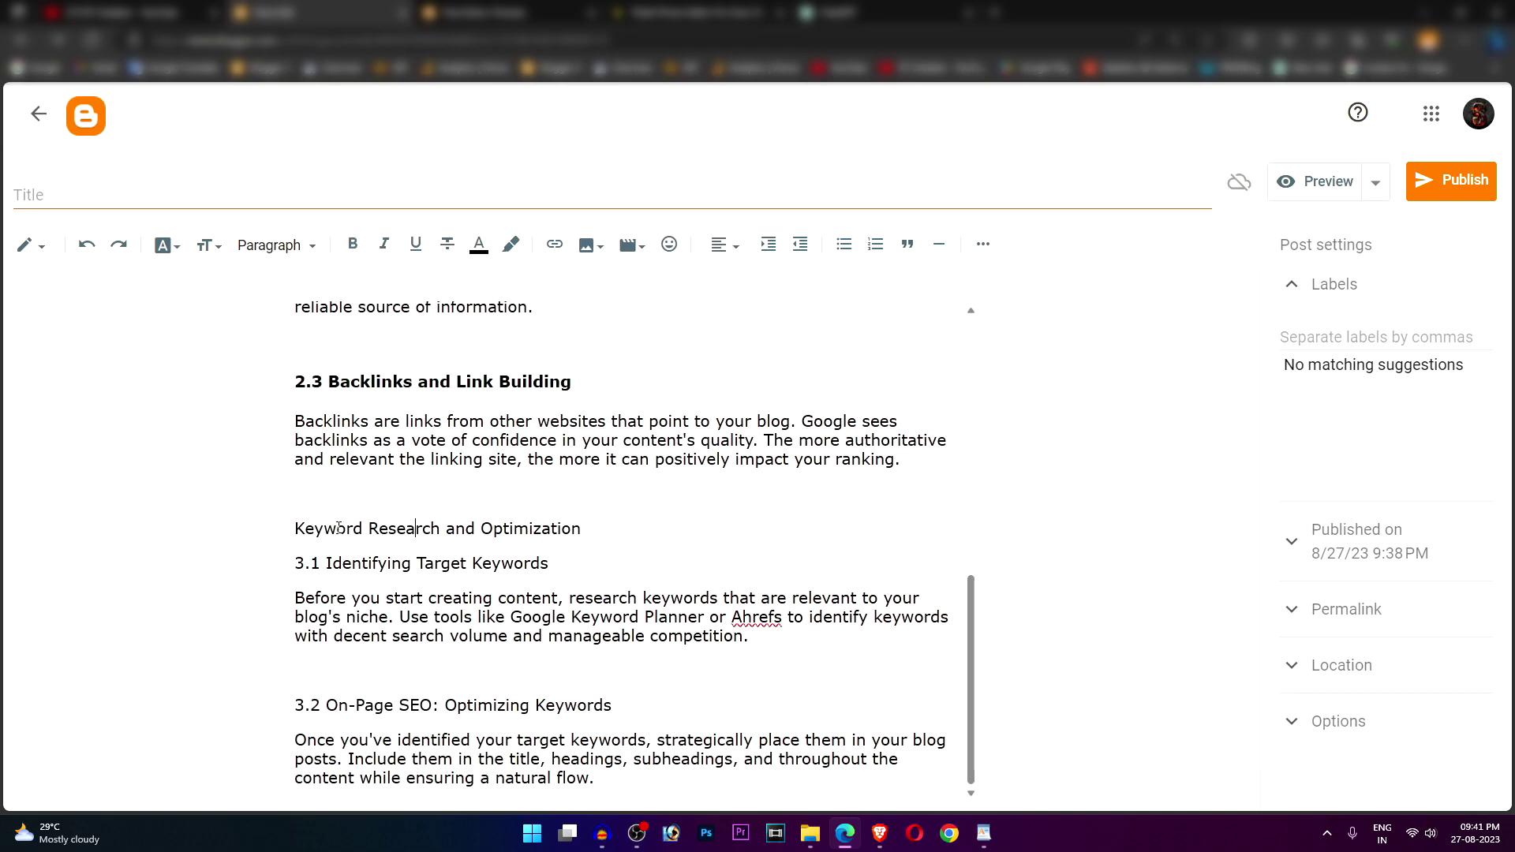
mouse_move(294, 529)
mouse_down()
mouse_move(602, 531)
mouse_move(278, 532)
mouse_up()
click(507, 525)
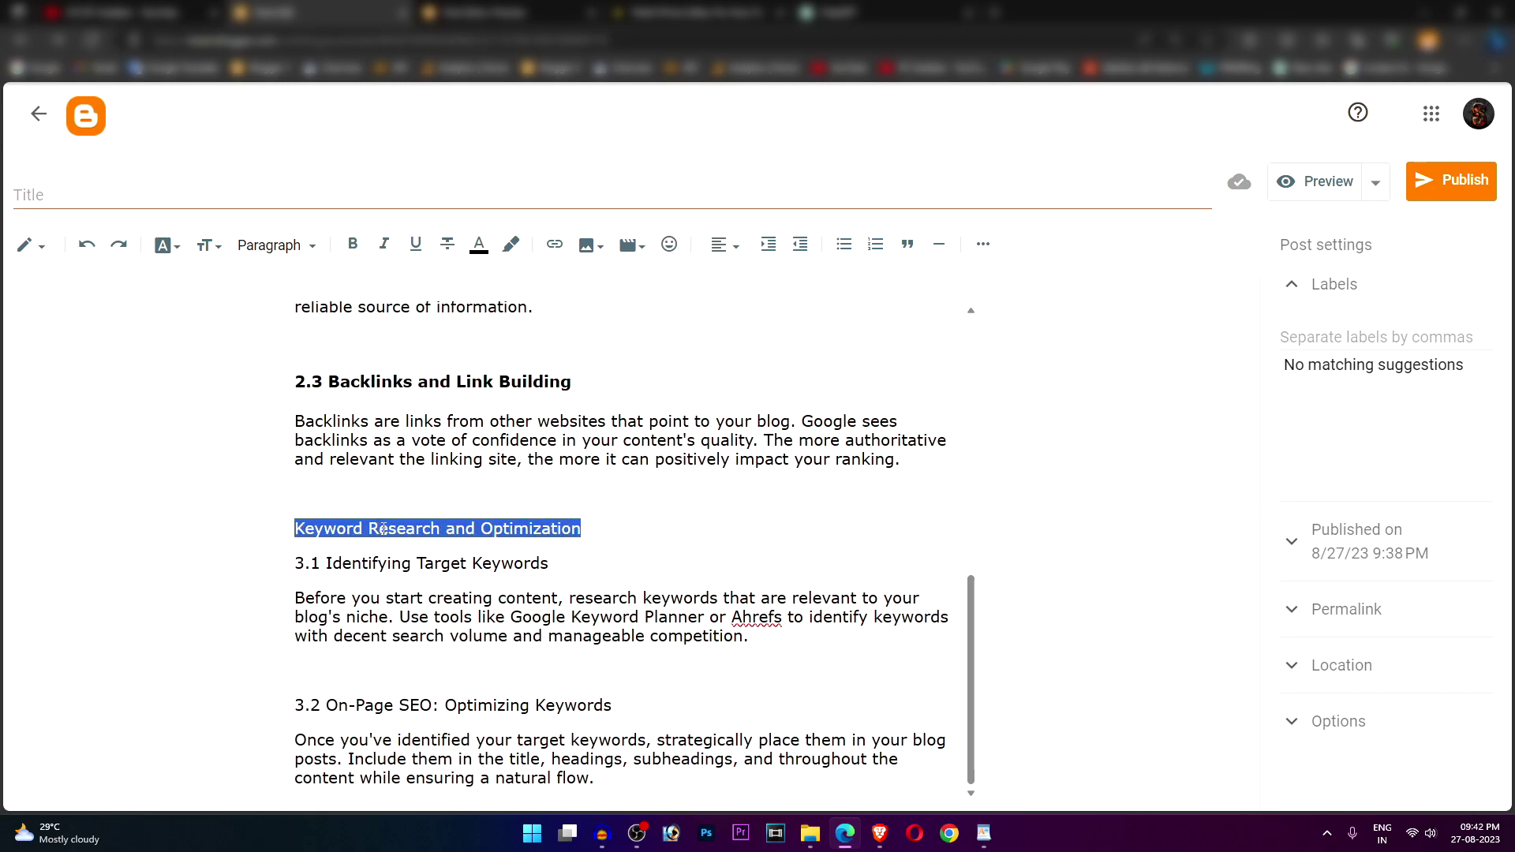
click(276, 246)
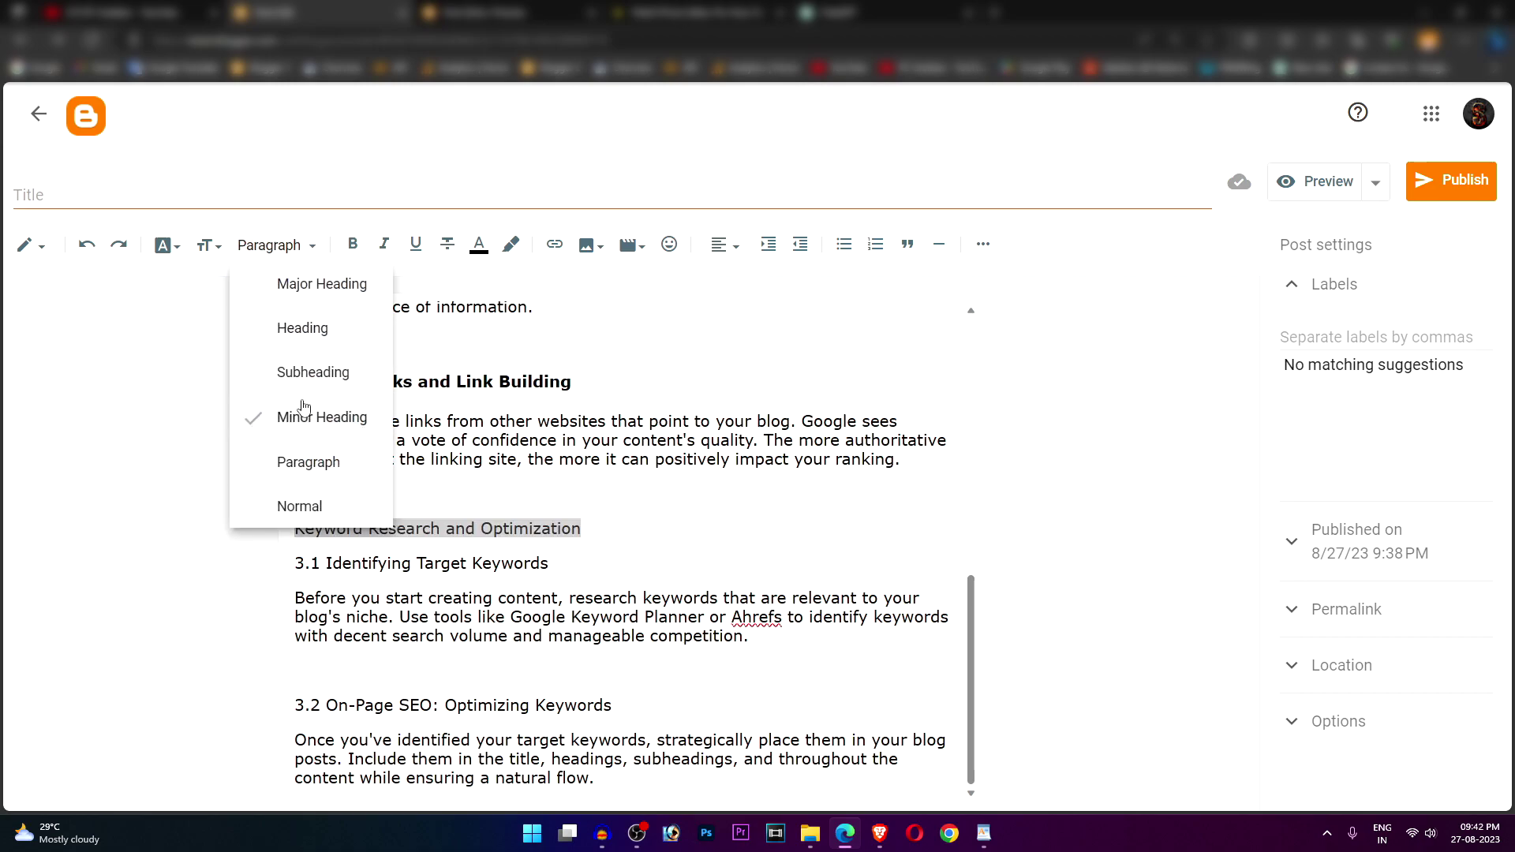
click(300, 372)
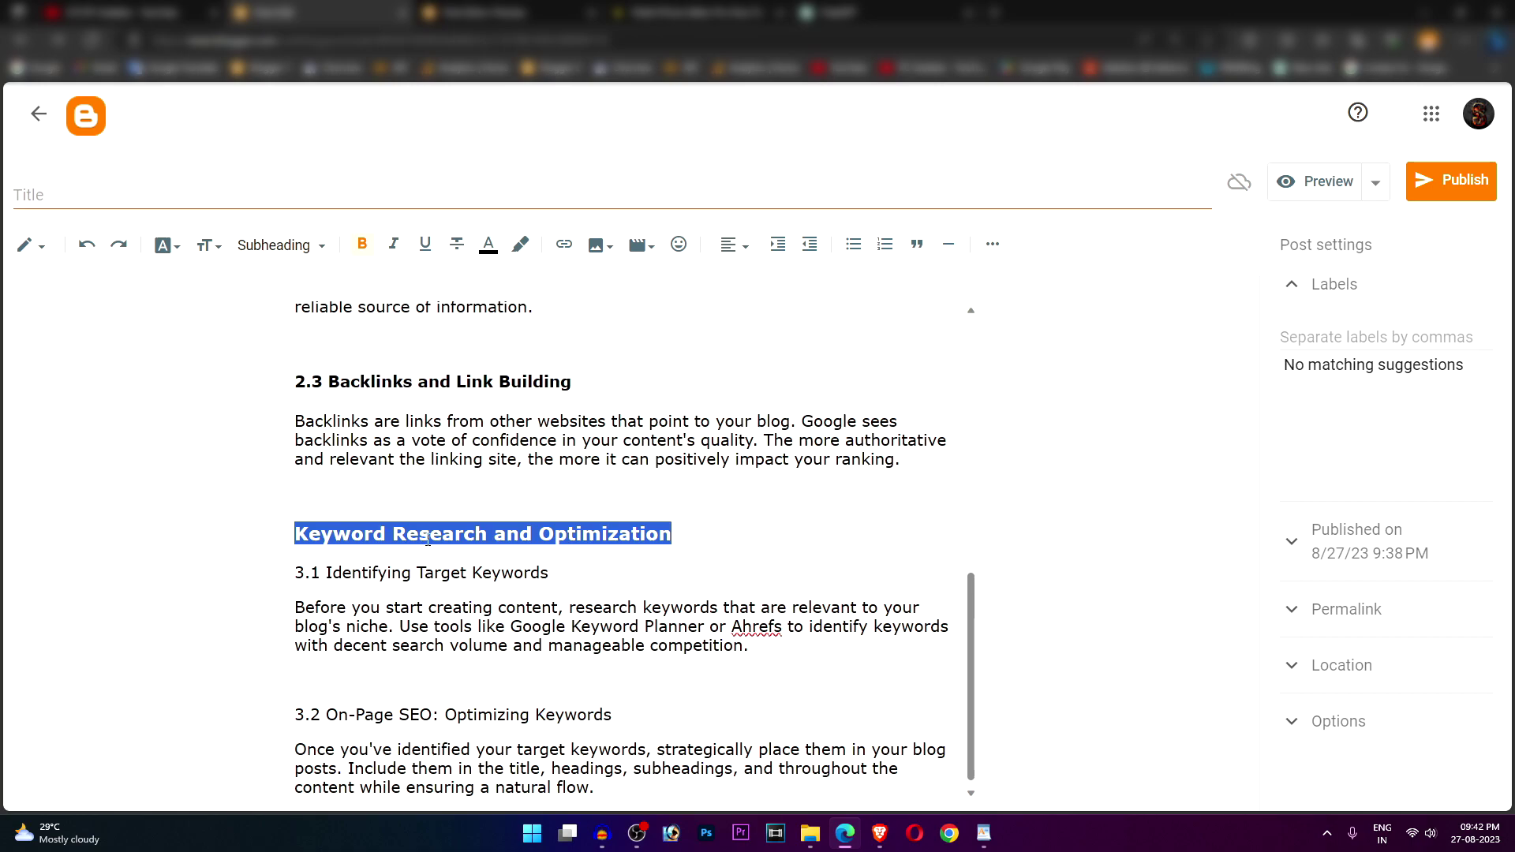
Apply the Minor Heading style to the line "3.1 Identifying Target Keywords"
scroll(437, 545, down, 1)
drag(550, 562, 271, 562)
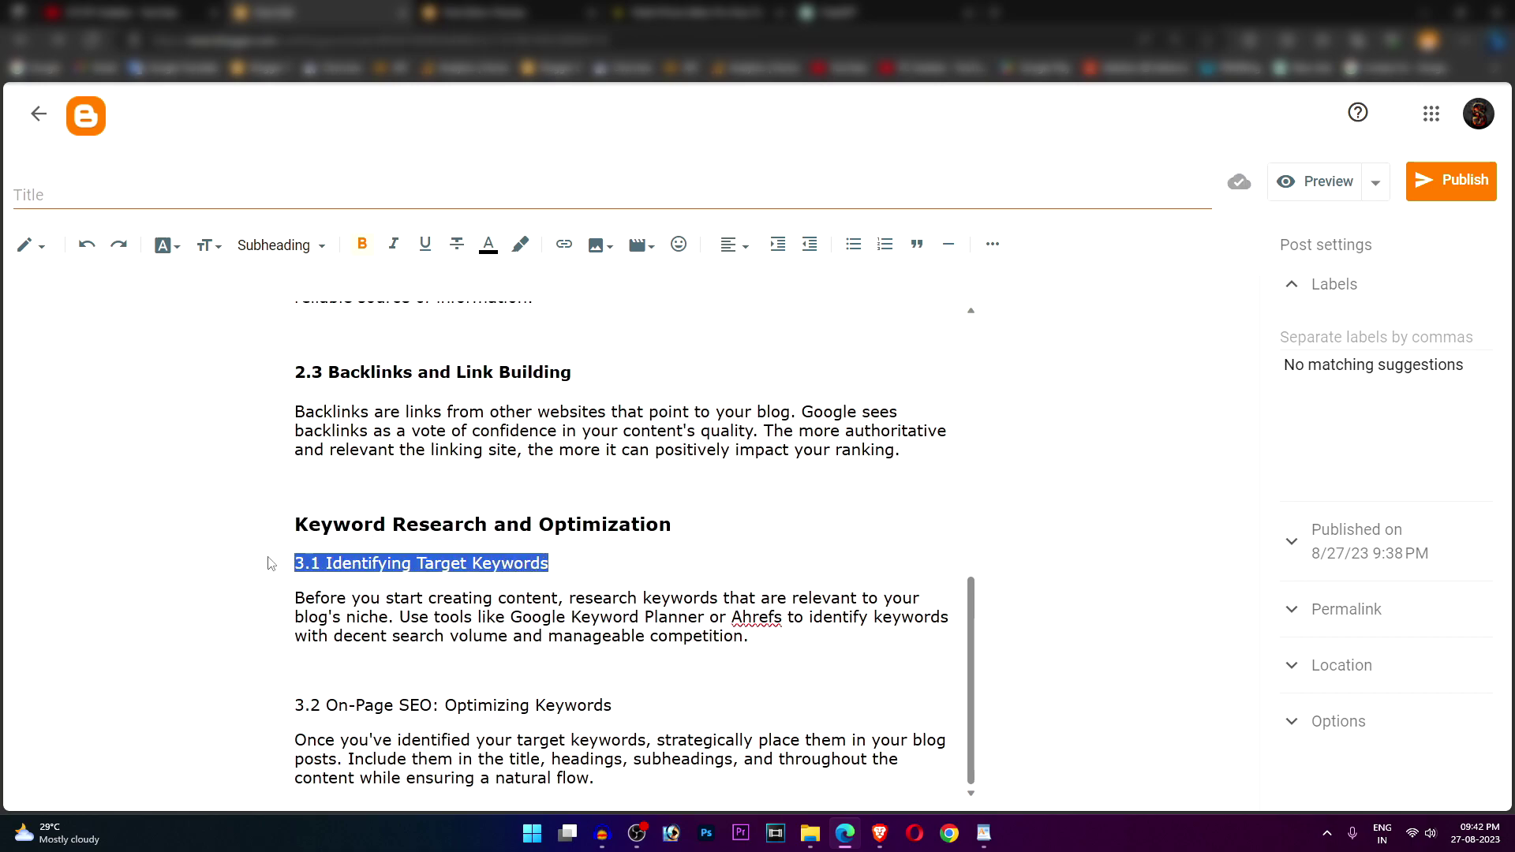
click(272, 246)
click(284, 412)
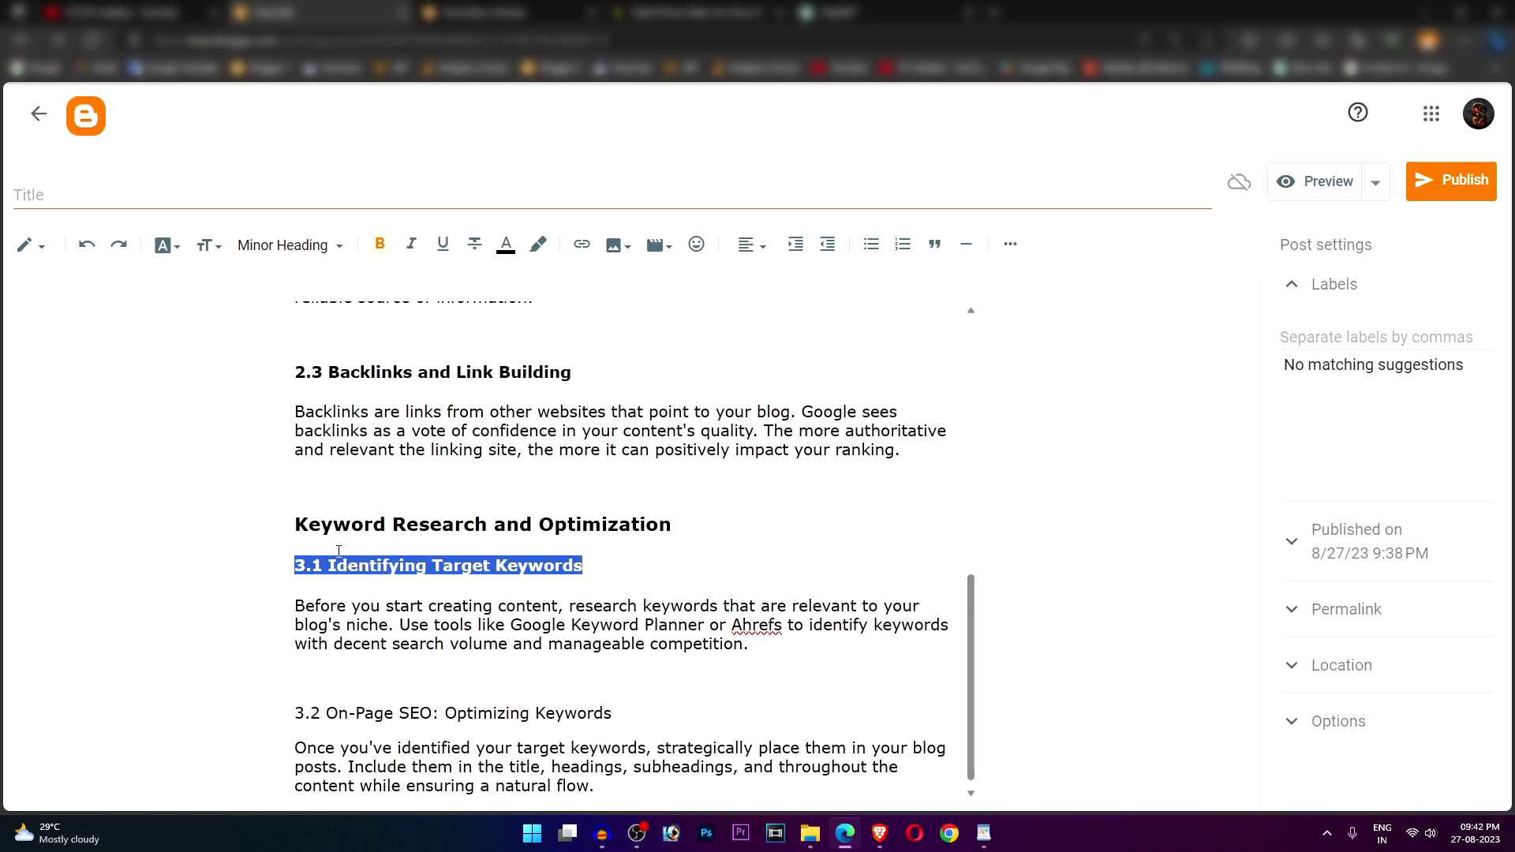
scroll(409, 581, down, 1)
click(491, 560)
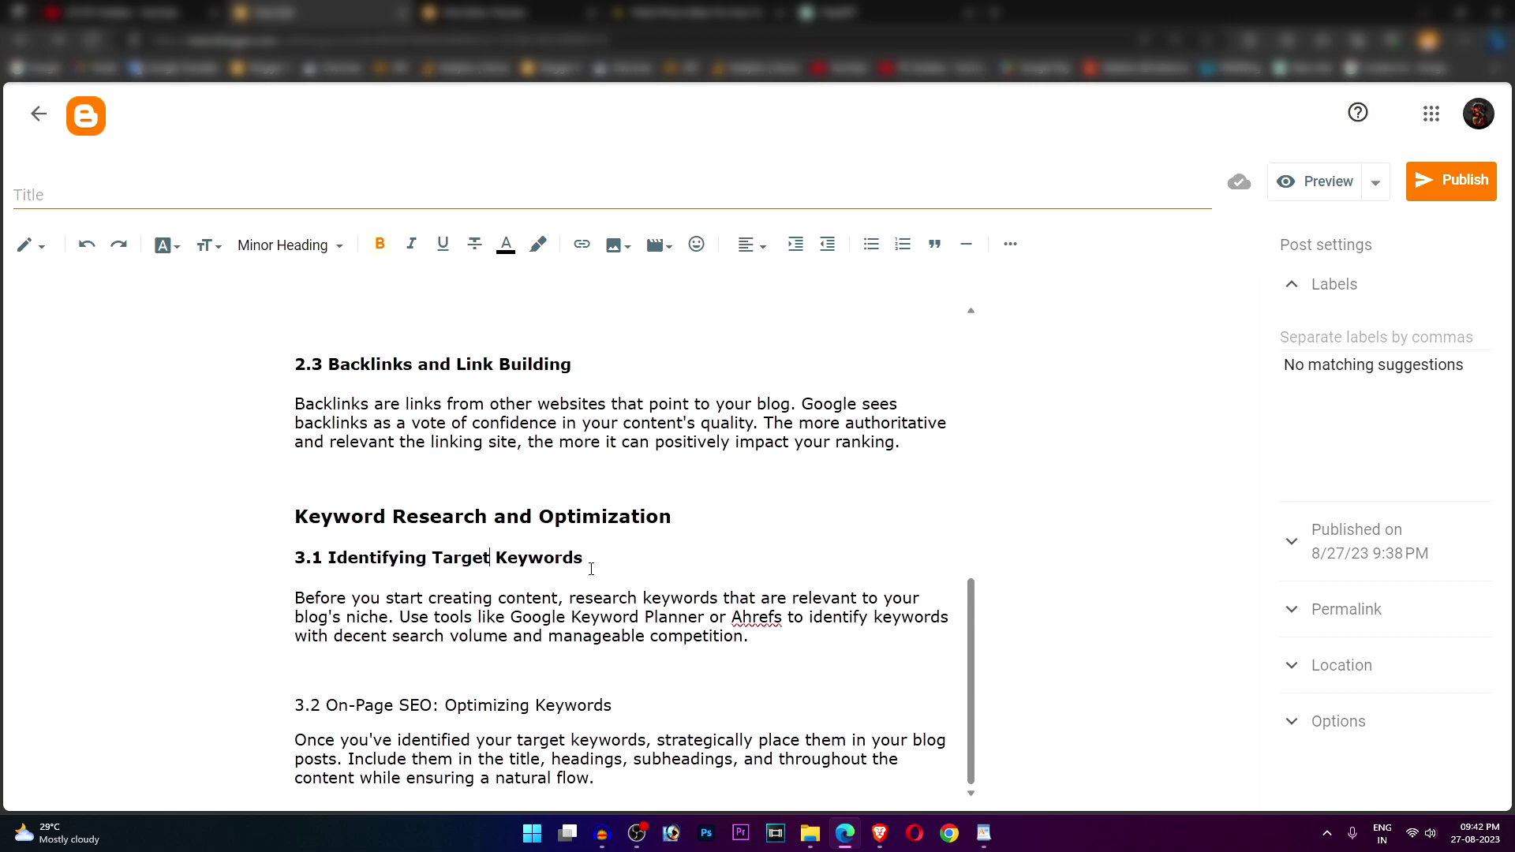
Apply the Minor Heading style to the line "3.2 On-Page SEO: Optimizing Keywords"
drag(604, 705, 261, 712)
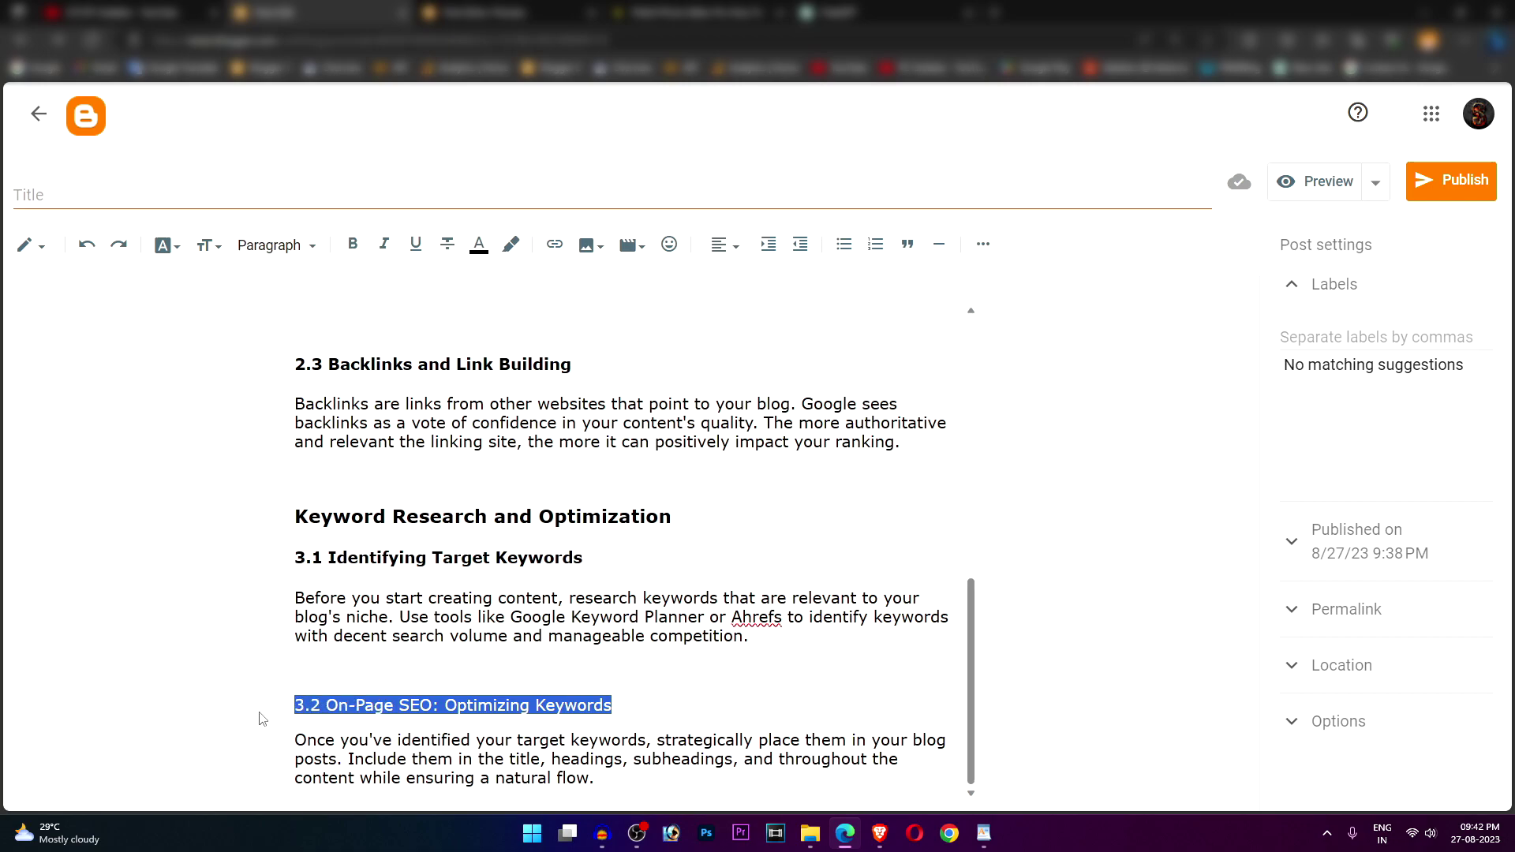
click(273, 246)
click(299, 417)
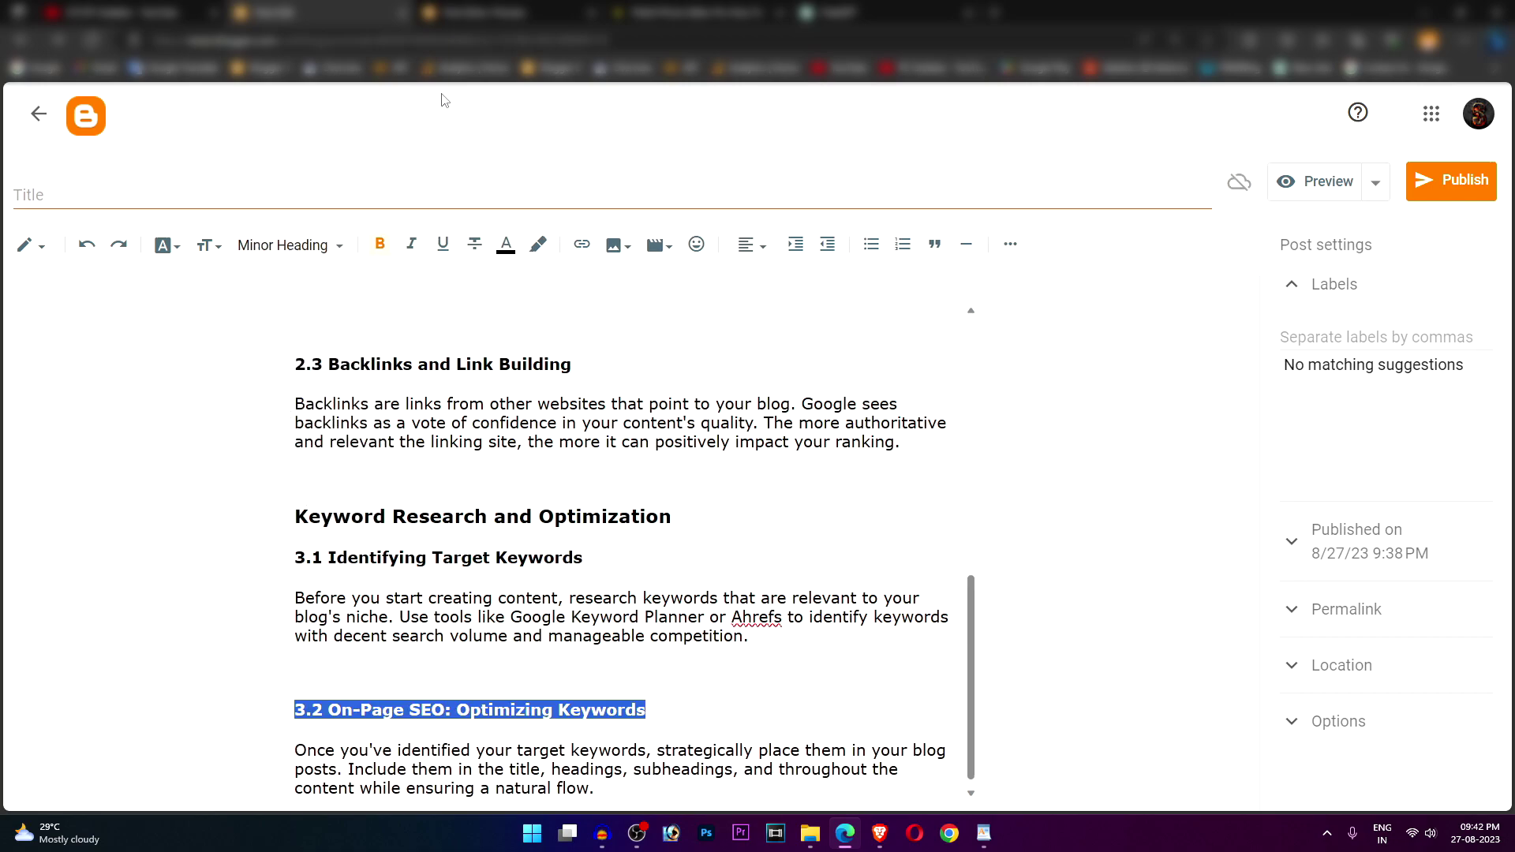
Preview the updated post and examine its styled headings and paragraphs in the mobile layout
click(1318, 182)
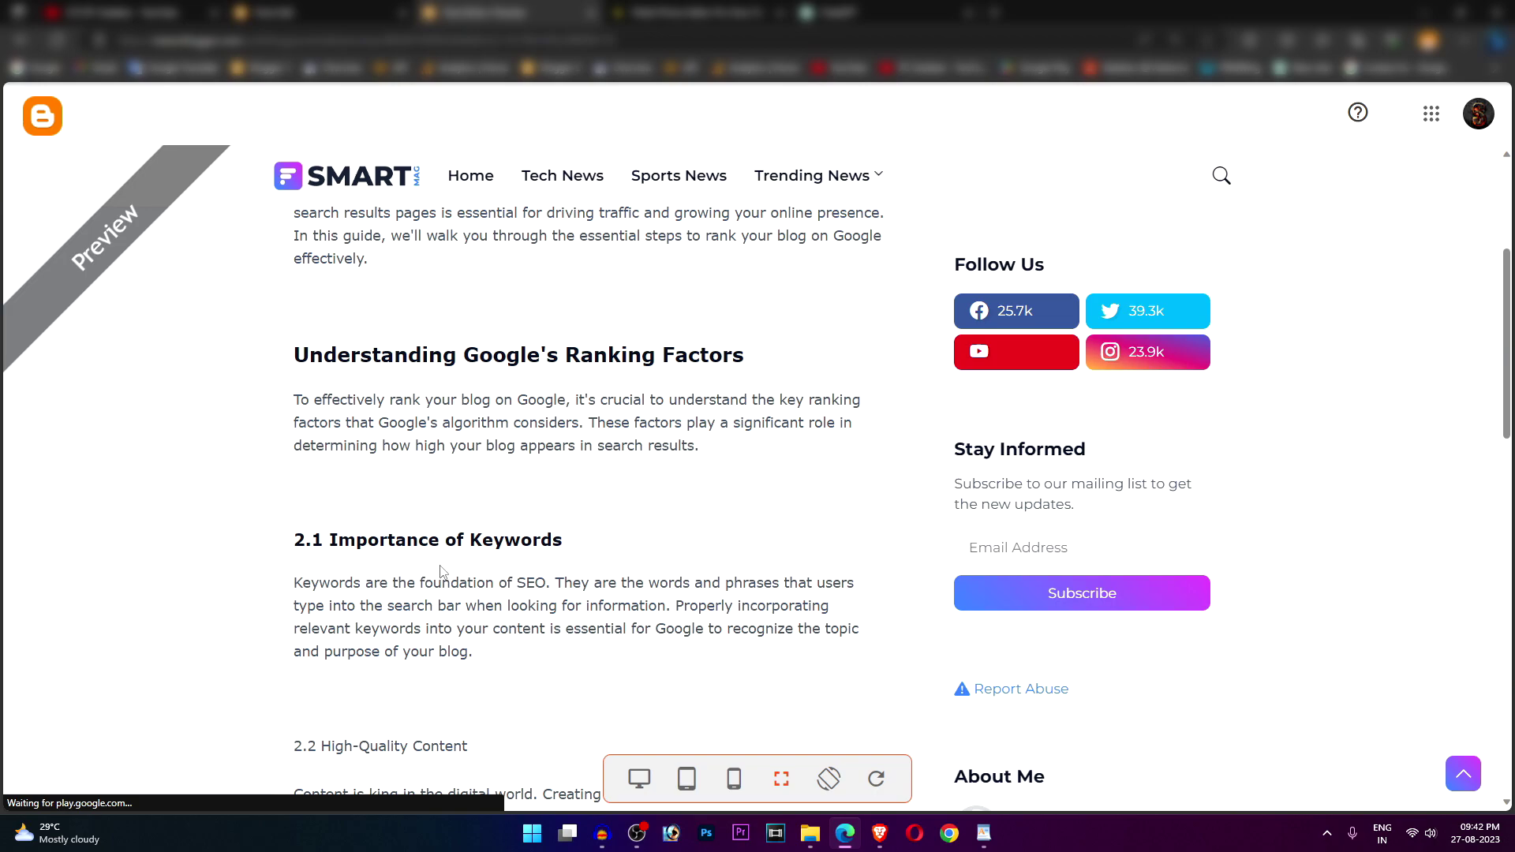
scroll(433, 523, down, 15)
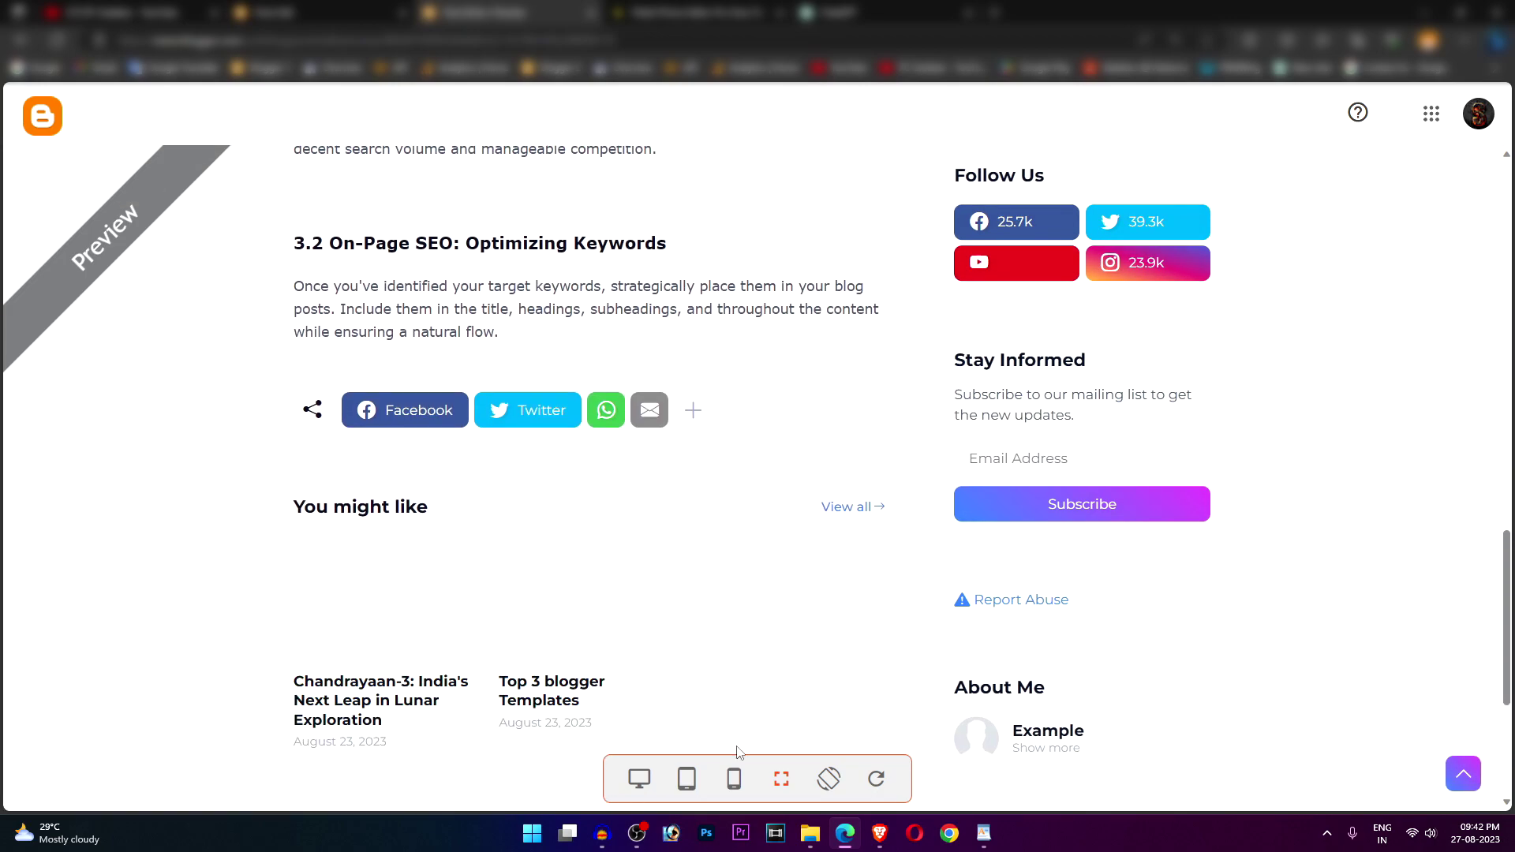
click(734, 778)
scroll(792, 470, down, 3)
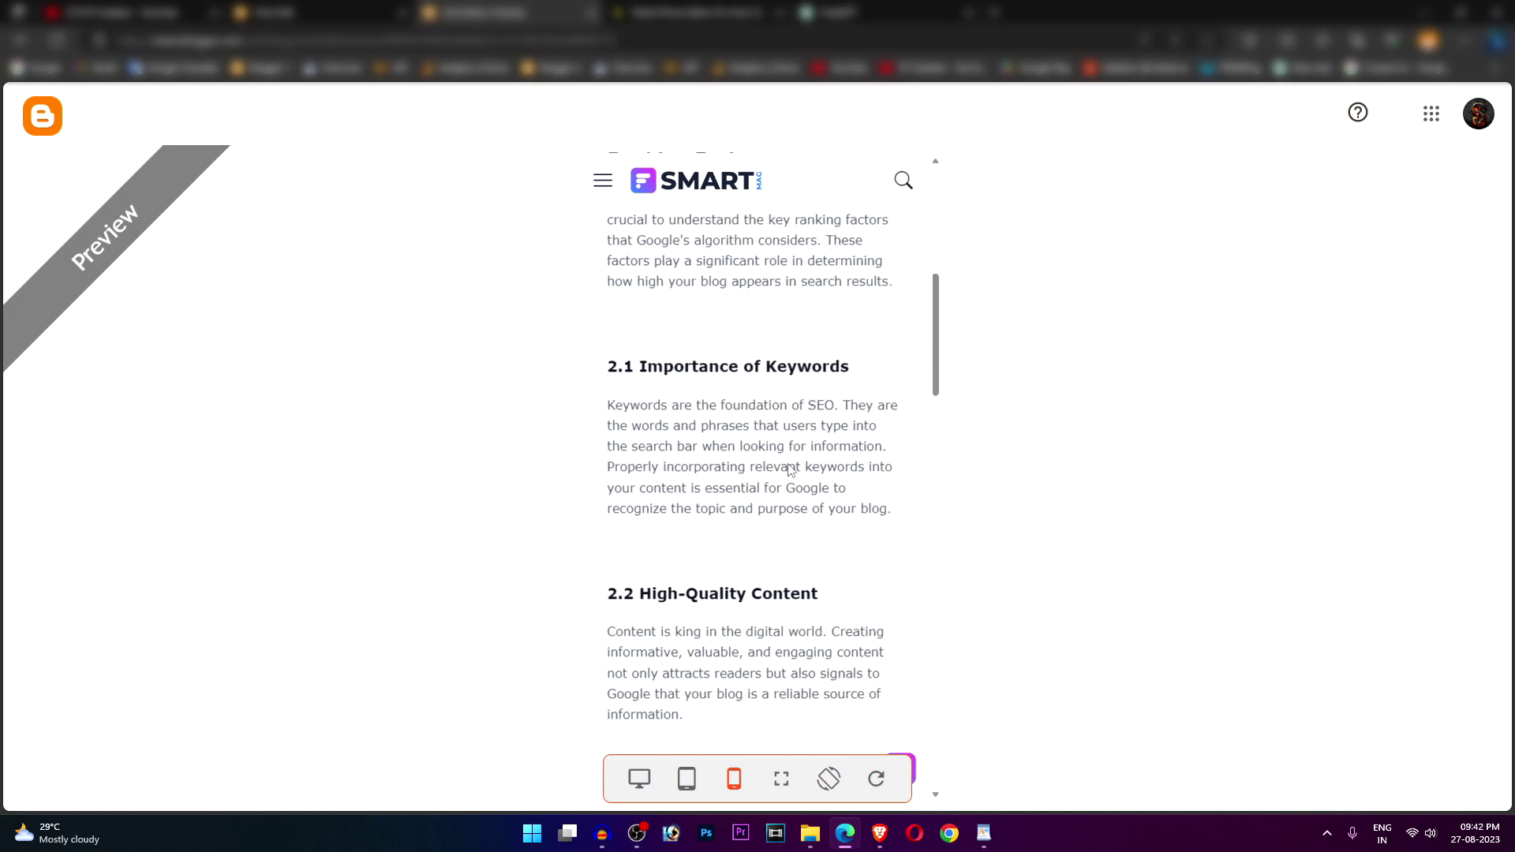
scroll(726, 554, up, 7)
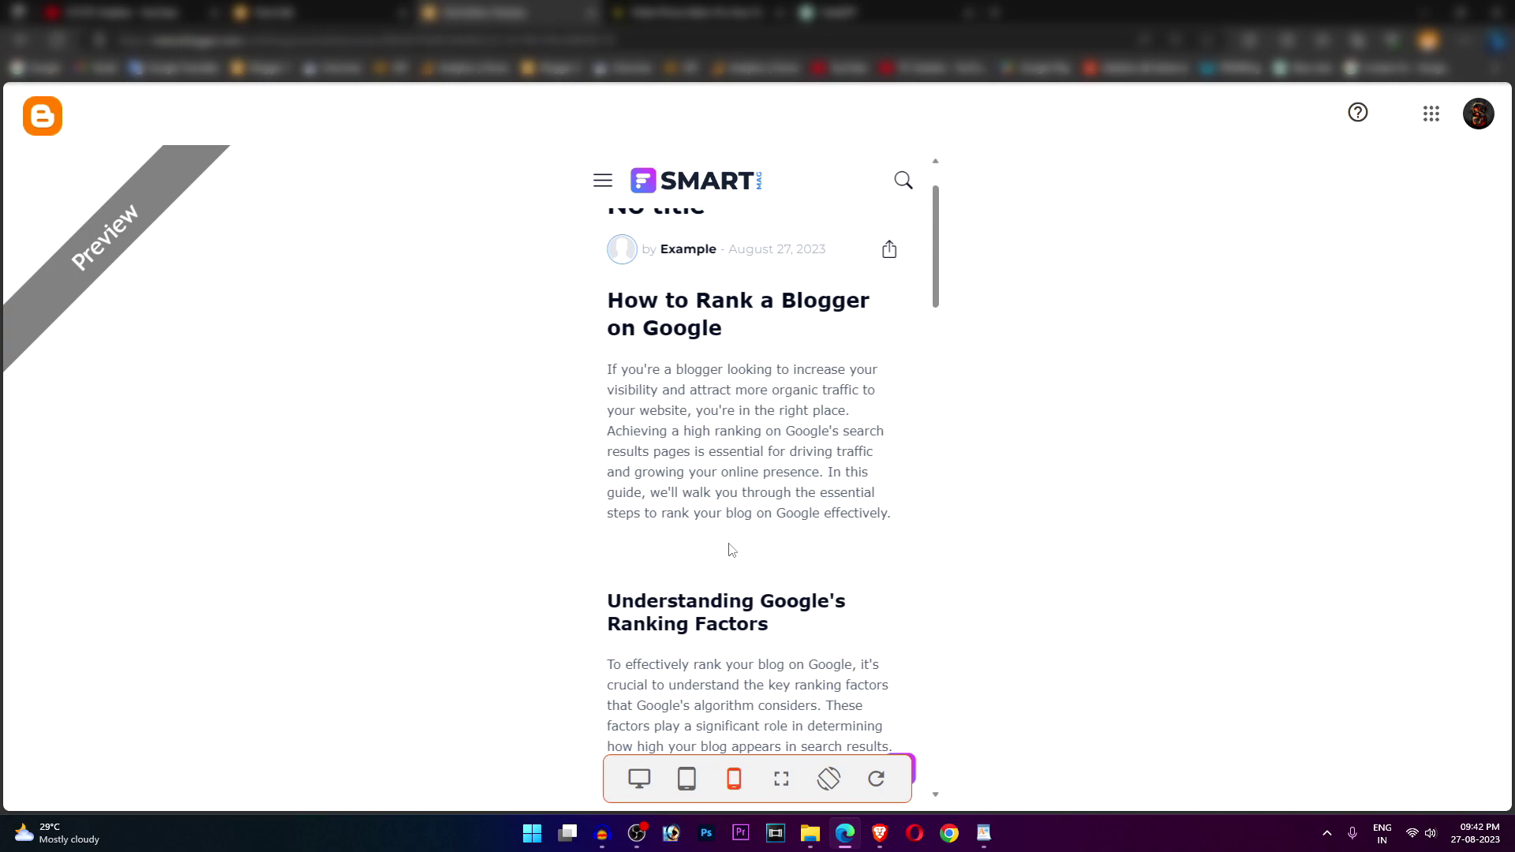
scroll(693, 322, down, 2)
scroll(714, 373, up, 2)
scroll(734, 371, down, 2)
scroll(785, 473, down, 2)
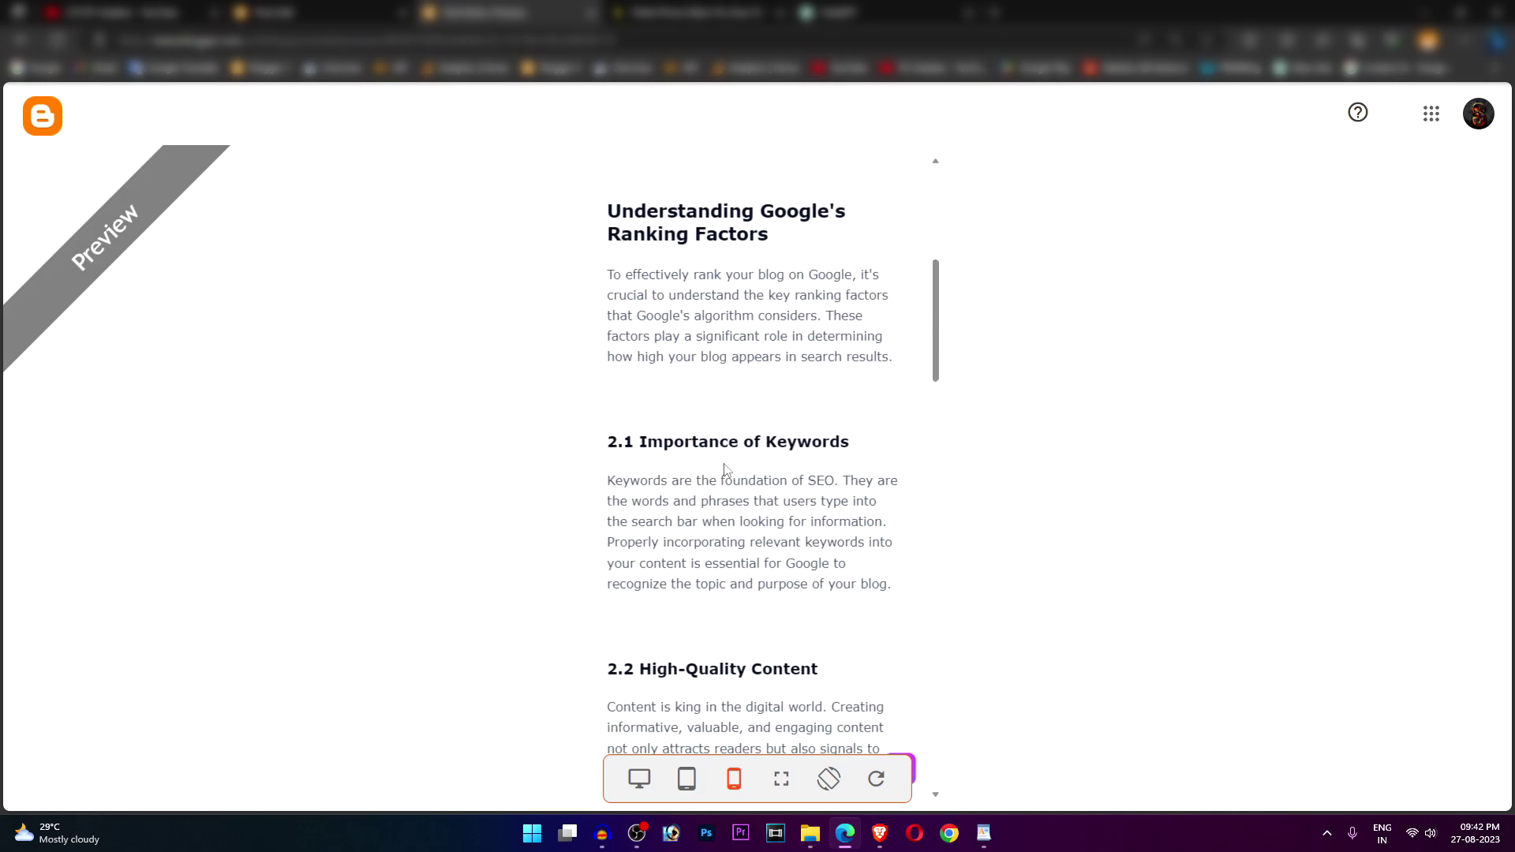
scroll(718, 427, down, 2)
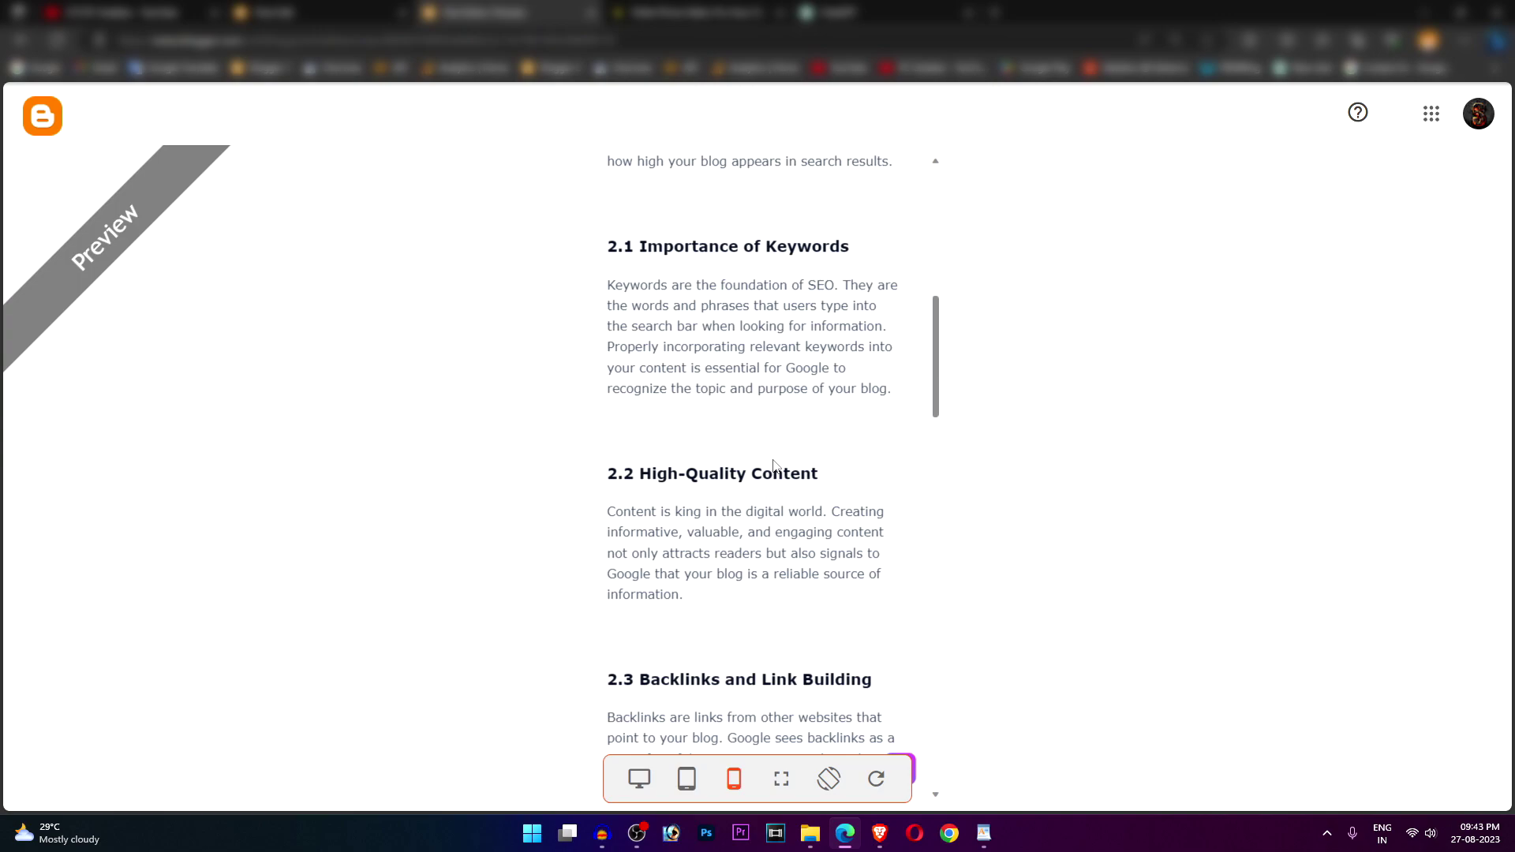
Finish reviewing the mobile preview, publish the post to the blog, and view it live
scroll(774, 464, down, 5)
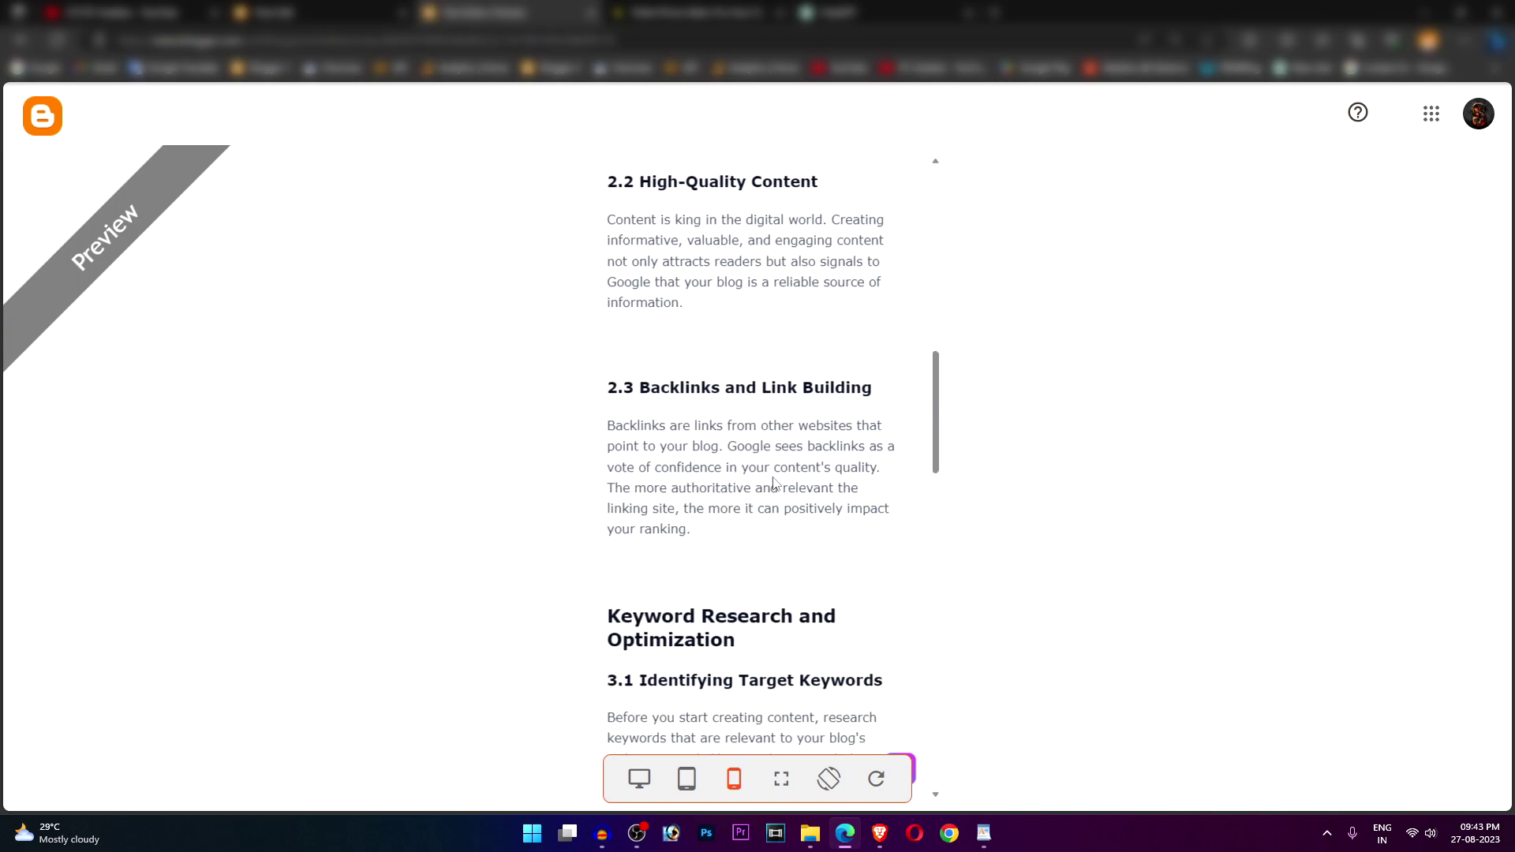
scroll(774, 505, up, 10)
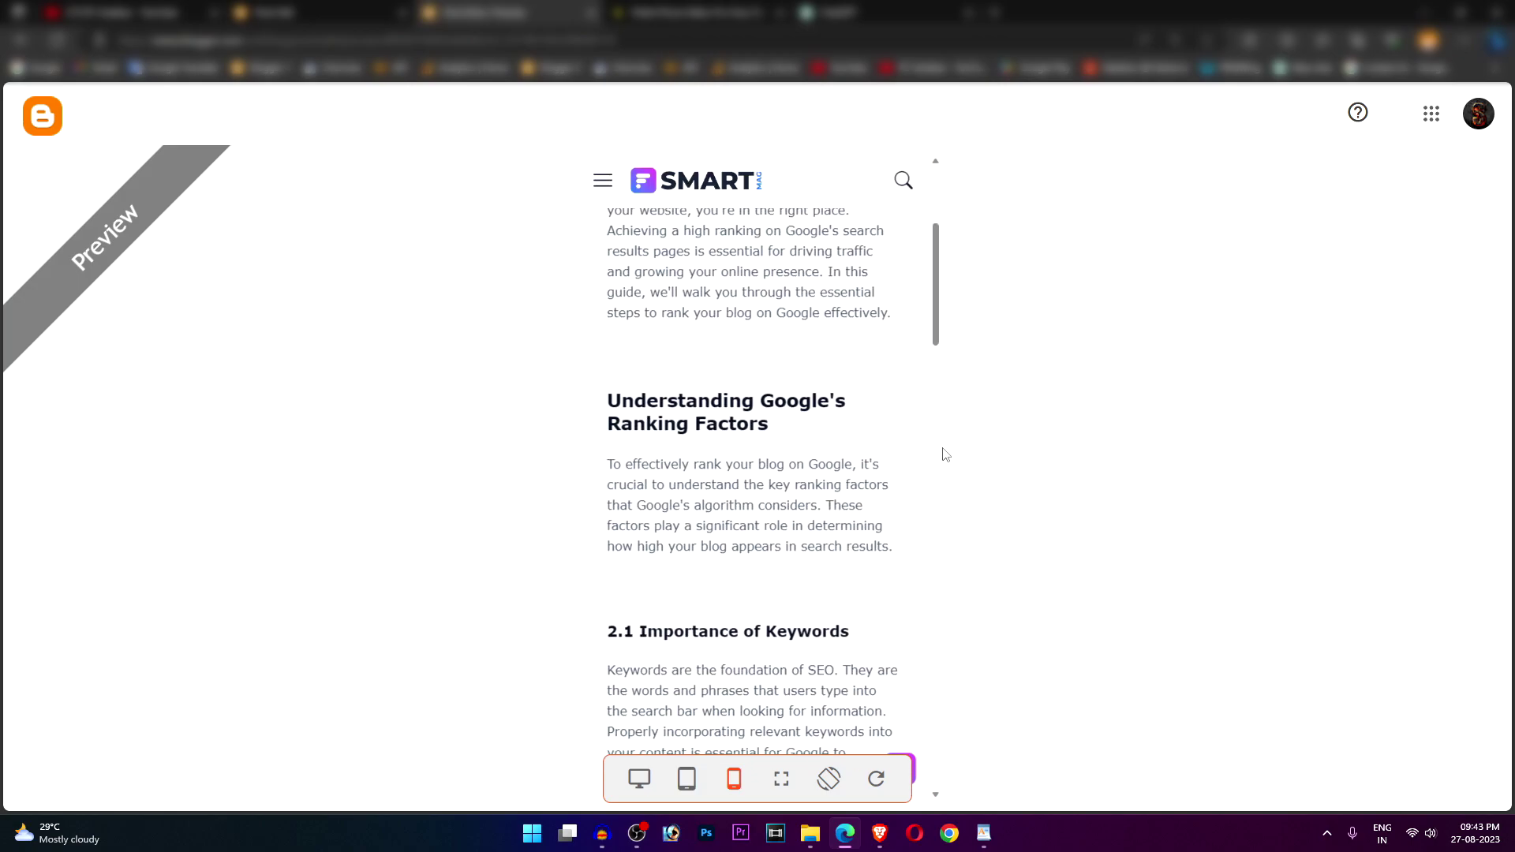
key(Escape)
scroll(710, 422, up, 10)
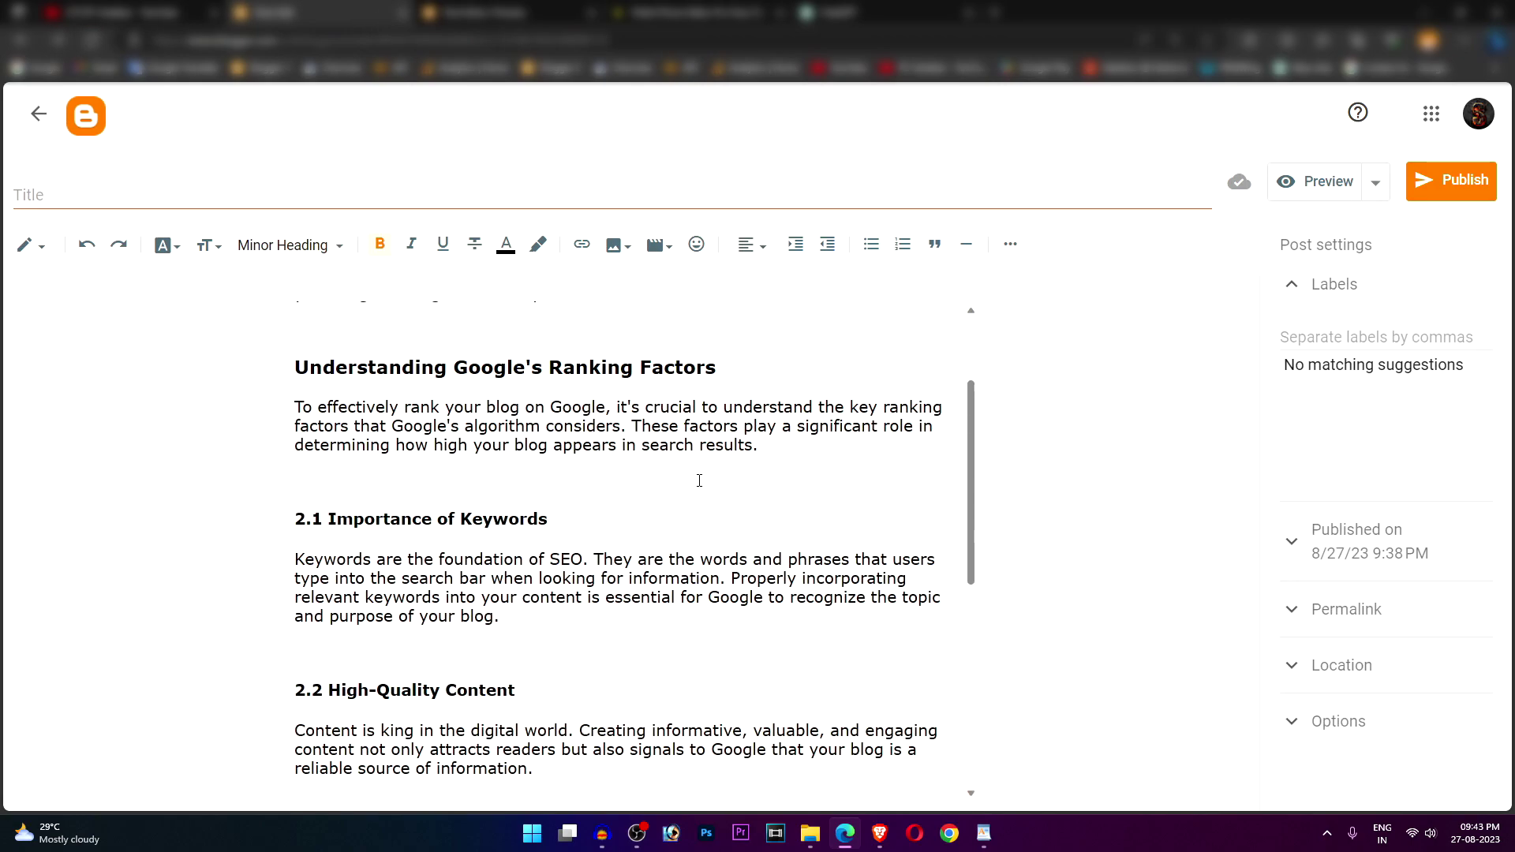
click(1452, 185)
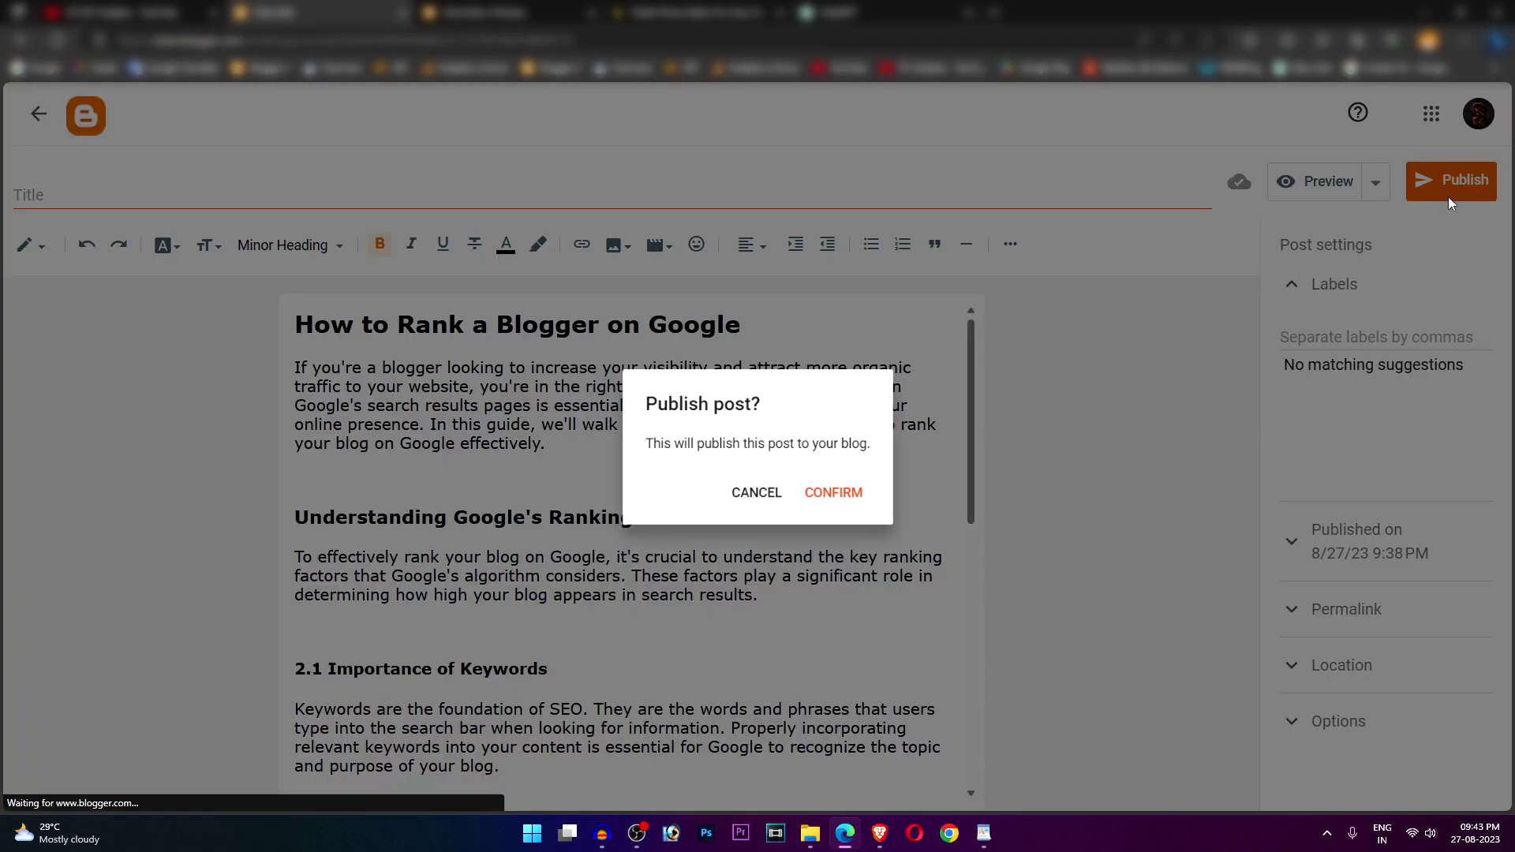
click(832, 490)
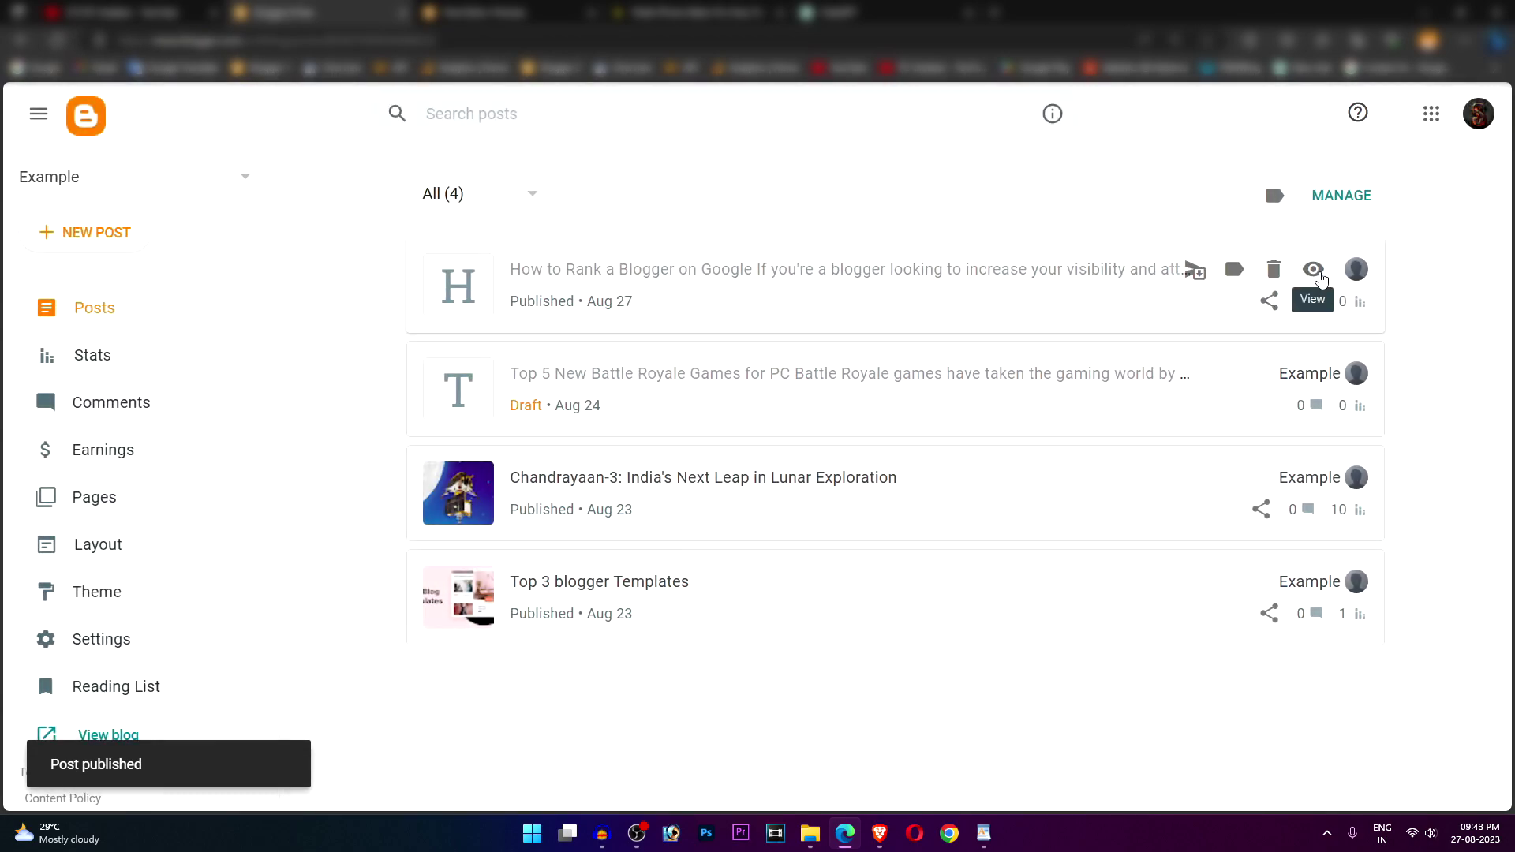
click(1311, 277)
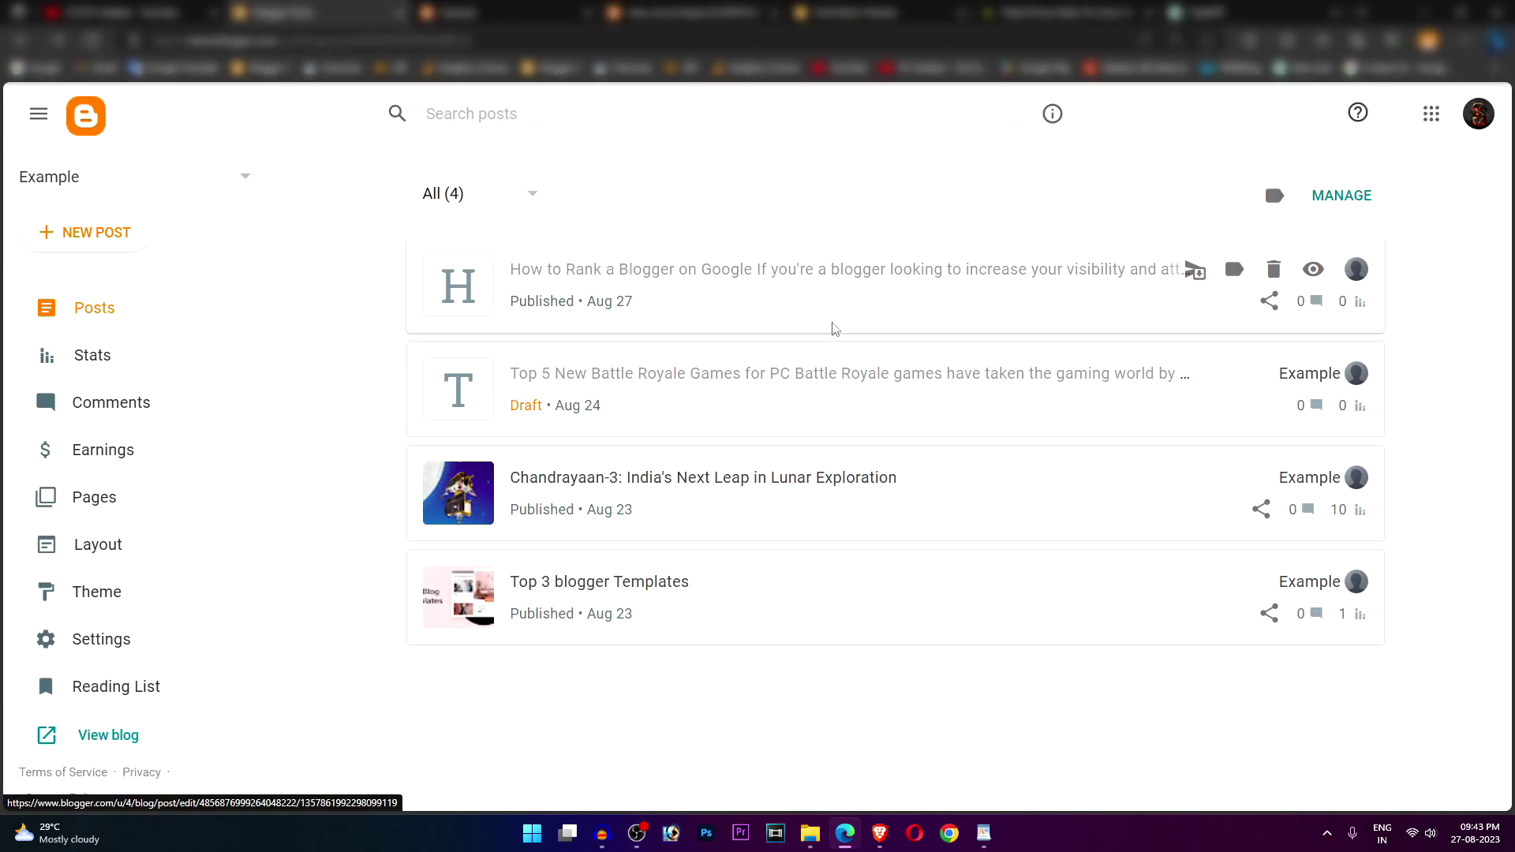
Reopen the published post and copy its first heading, "How to Rank a Blogger on Google", into the post title
click(656, 283)
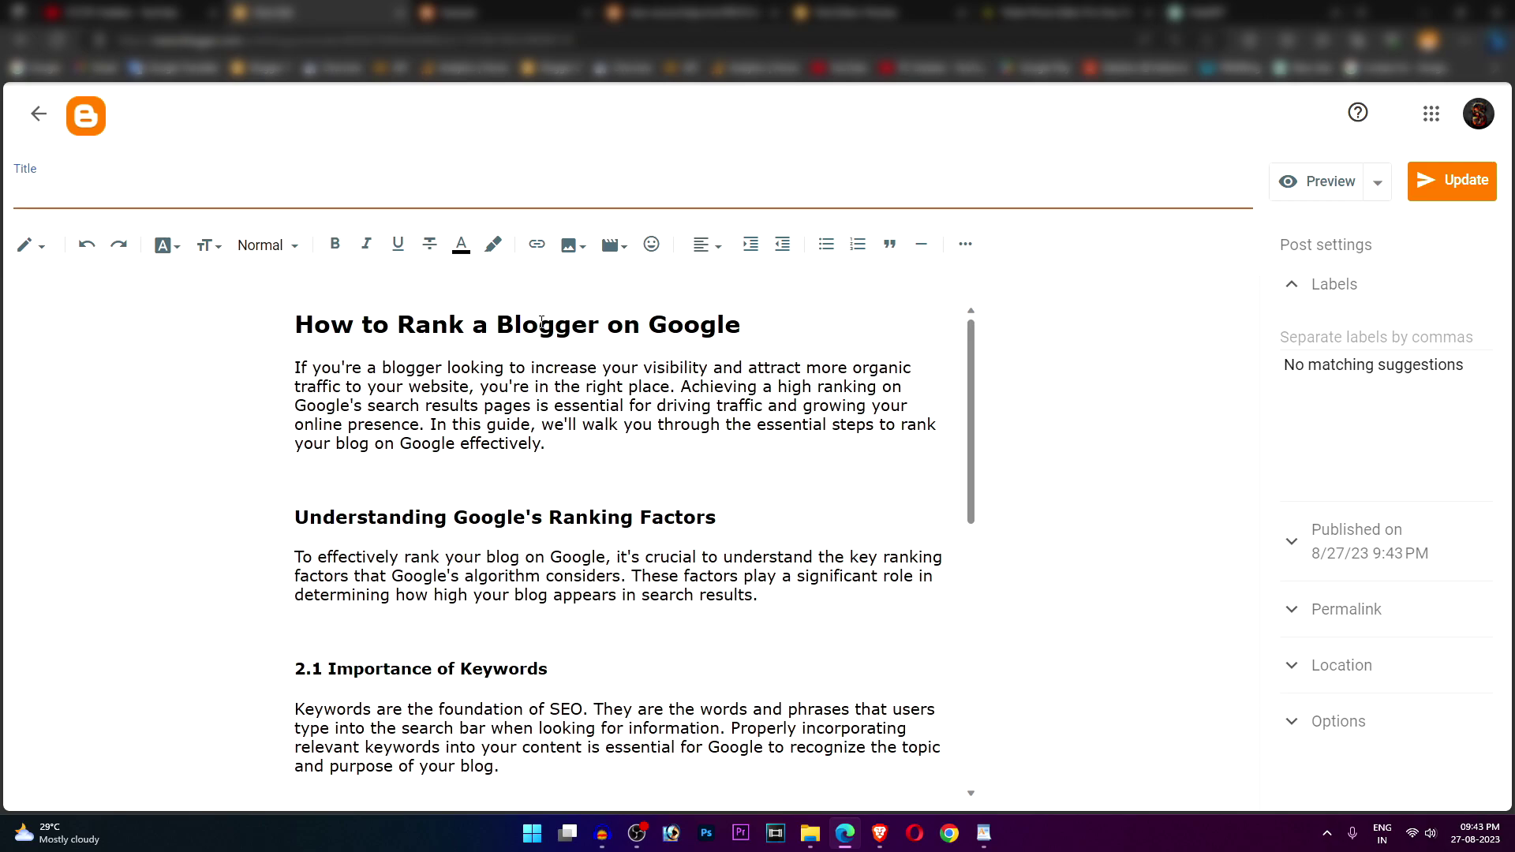
click(541, 322)
drag(771, 326, 154, 293)
key(ctrl+c)
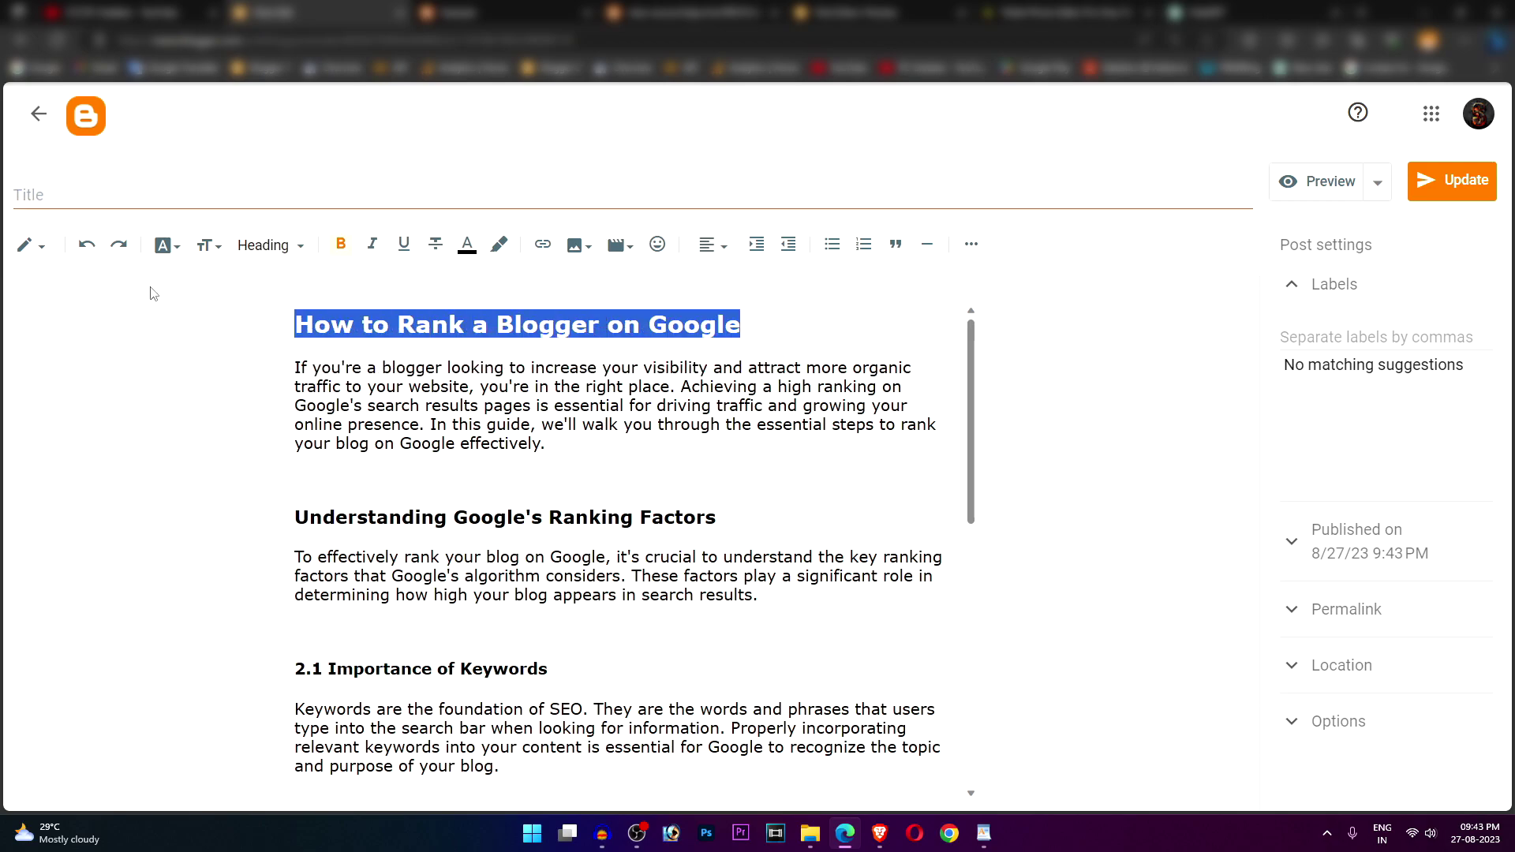
click(180, 174)
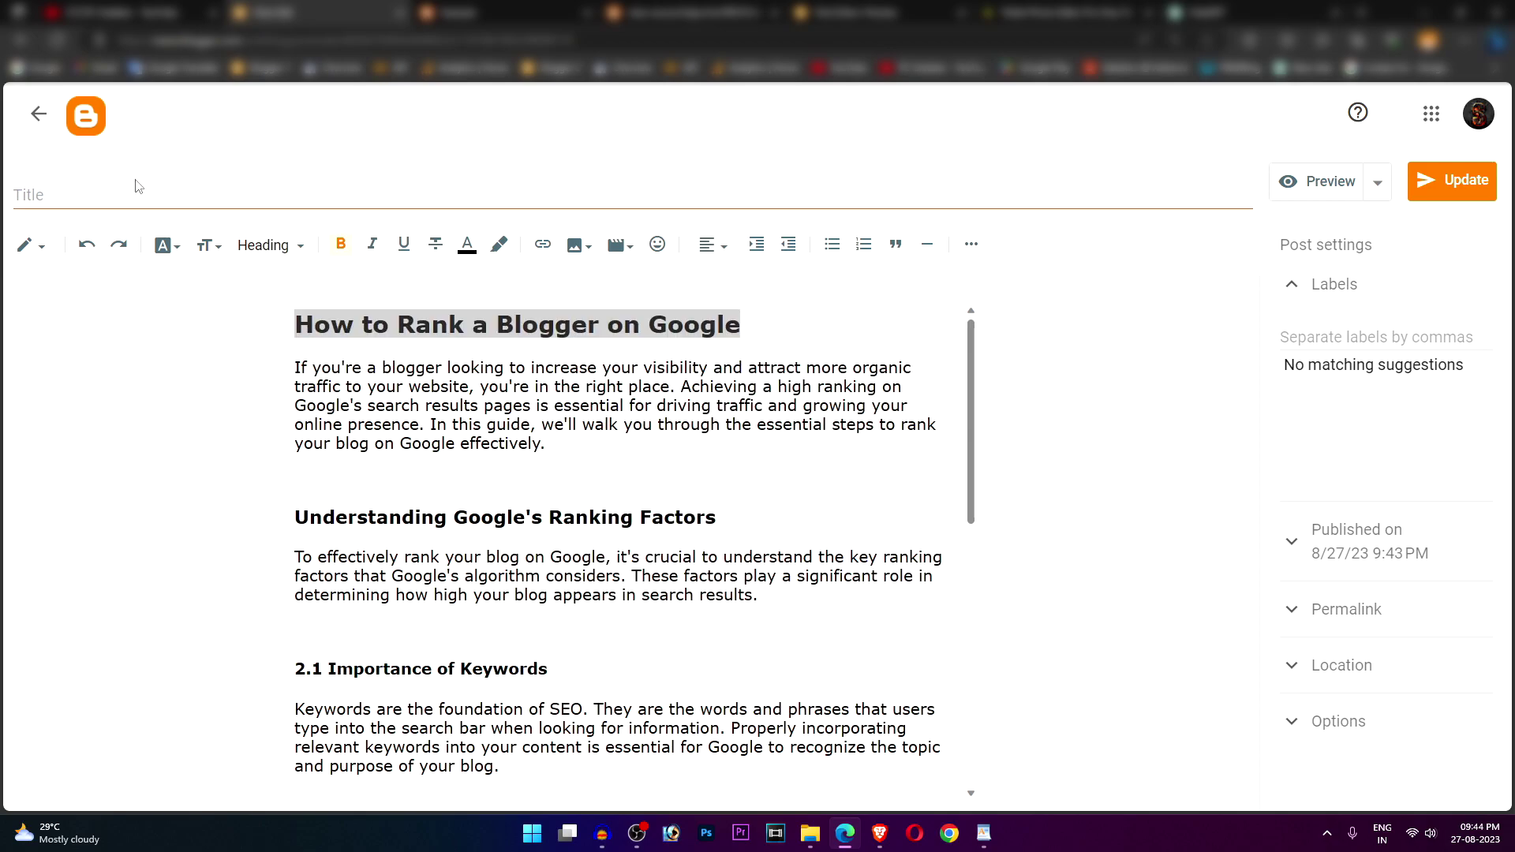
right_click(79, 185)
click(130, 338)
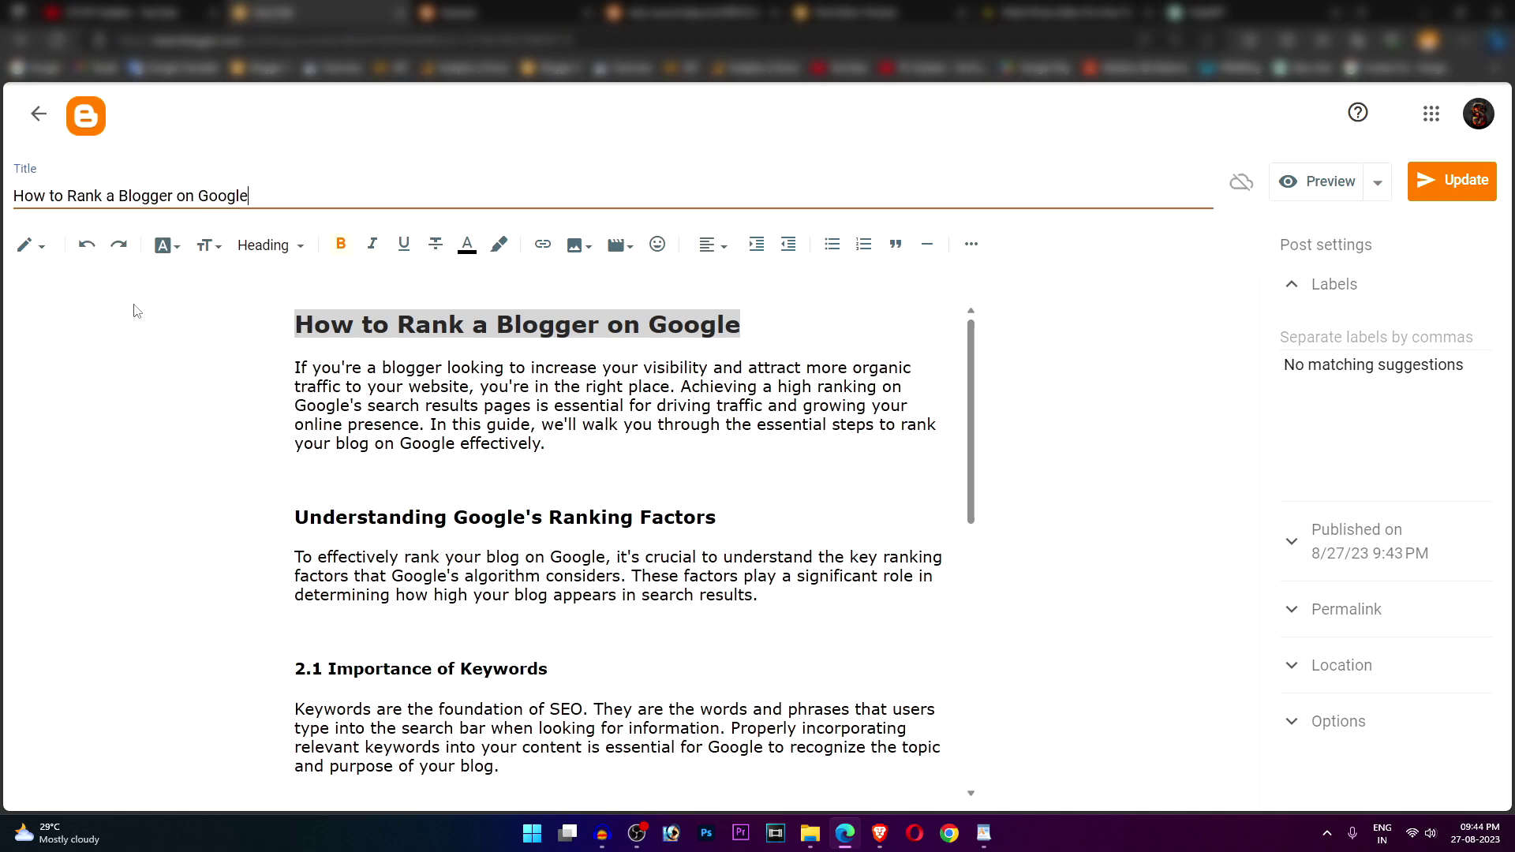
drag(249, 197, 11, 198)
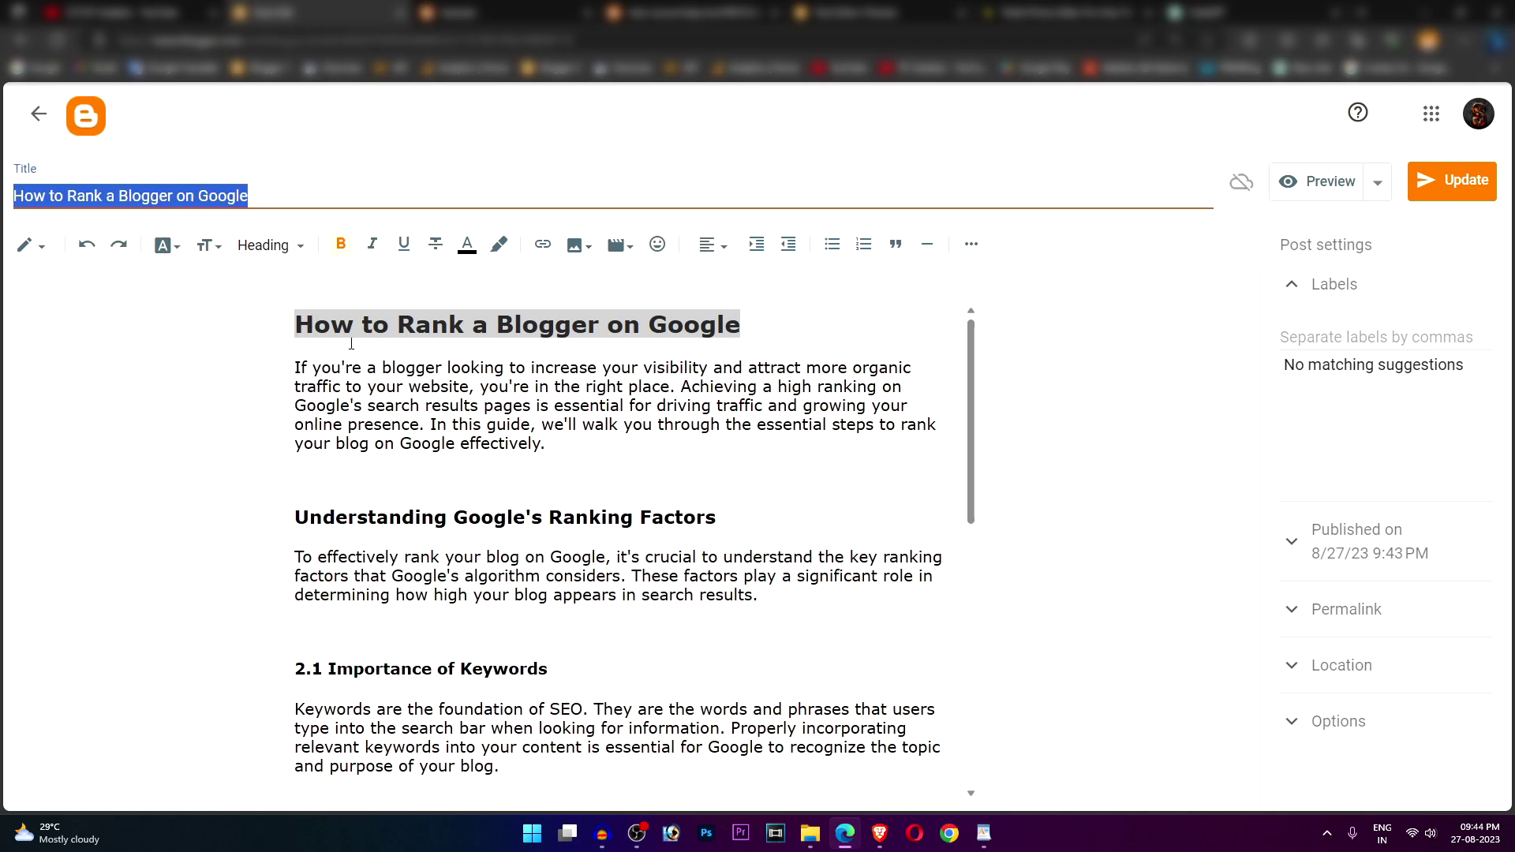
Reapply the Heading style to the line "How to Rank a Blogger on Google" in the post body
click(667, 324)
drag(741, 325, 276, 328)
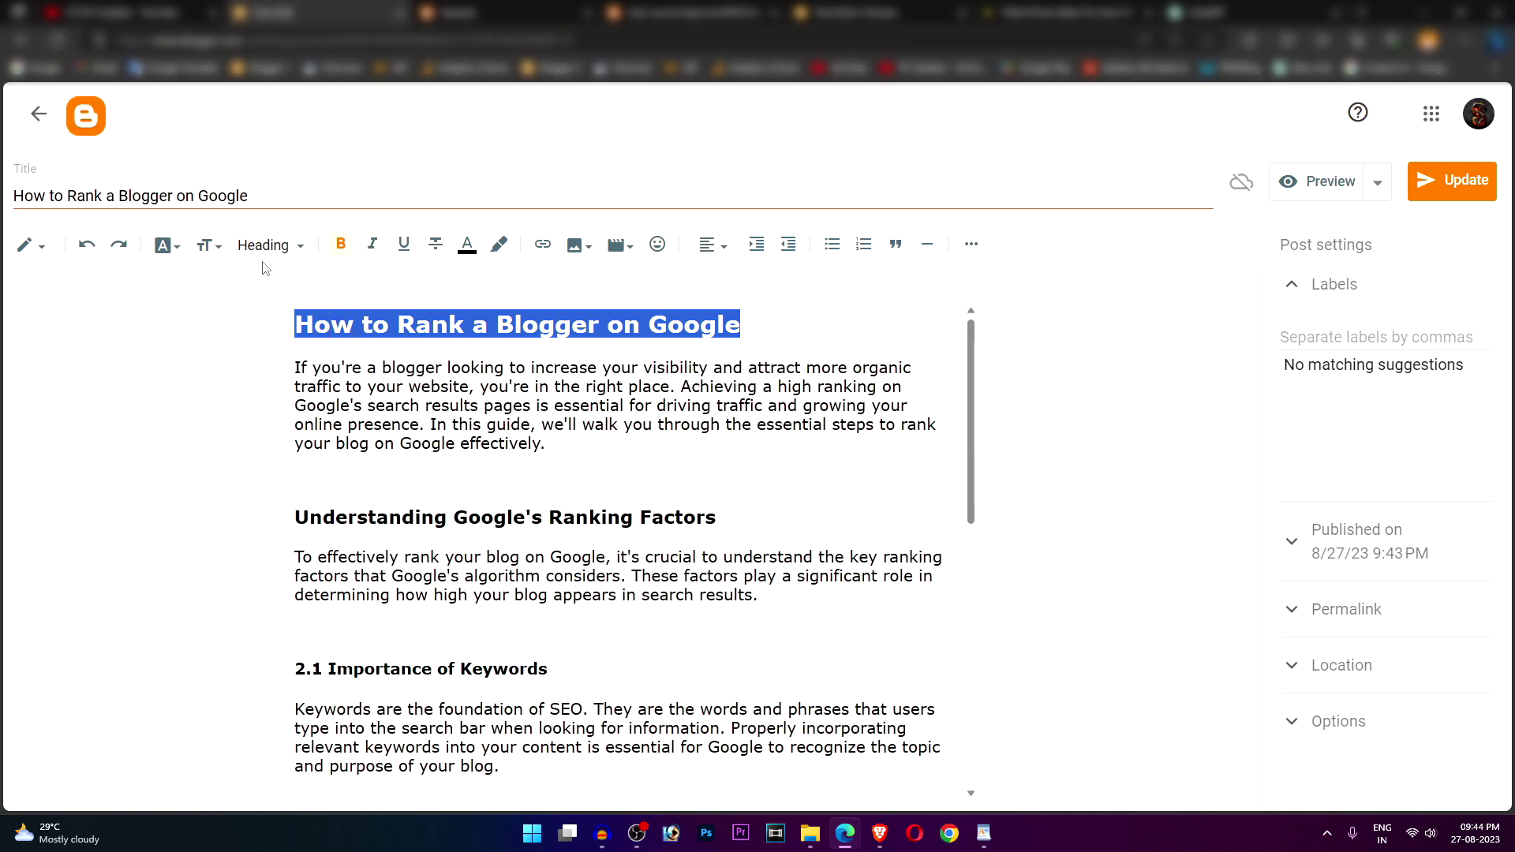
click(265, 248)
click(293, 335)
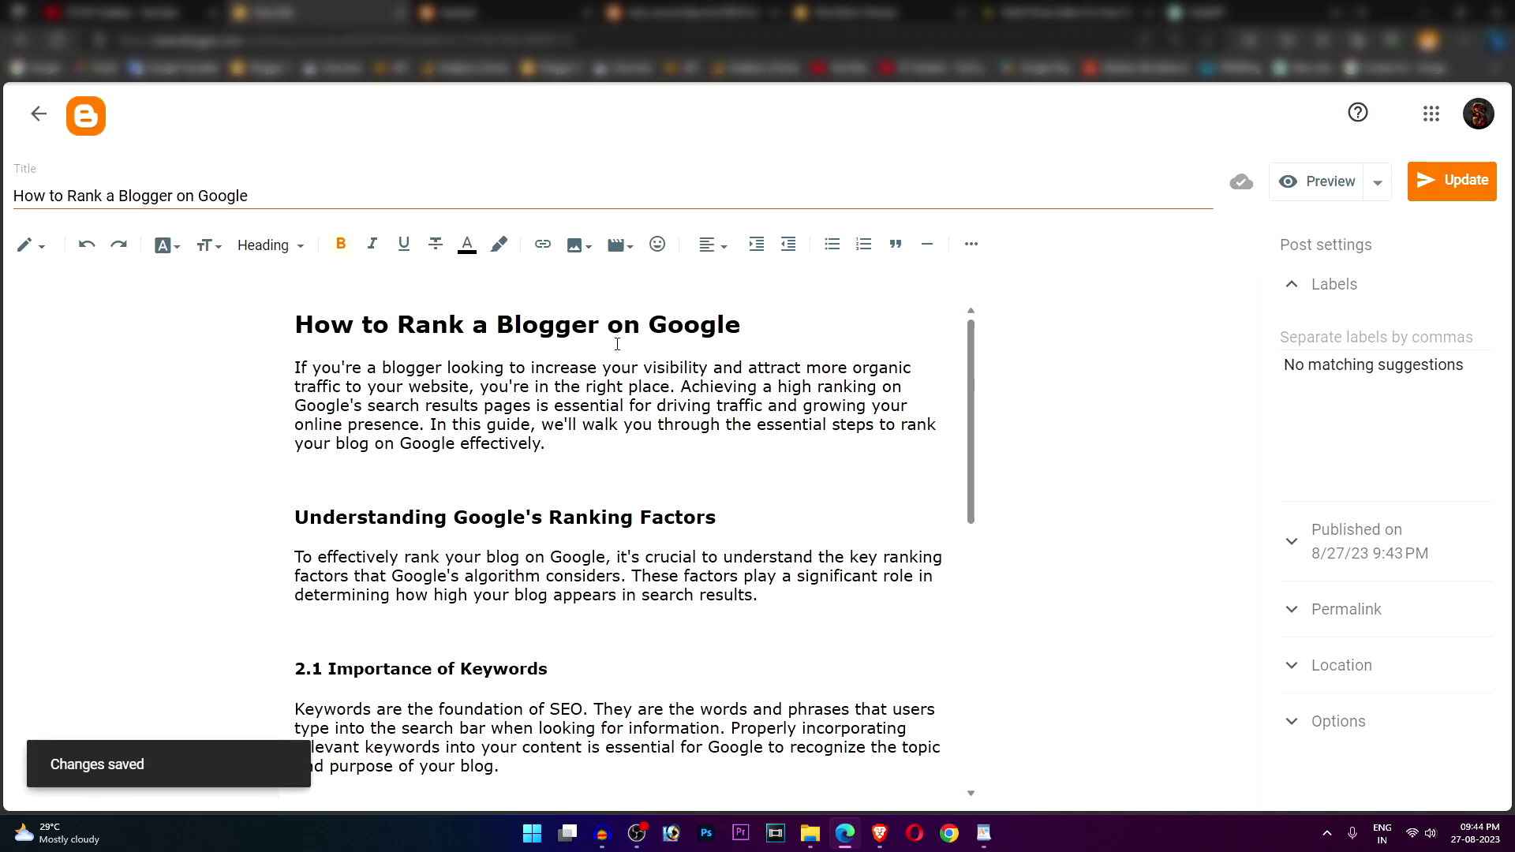
drag(294, 325, 753, 308)
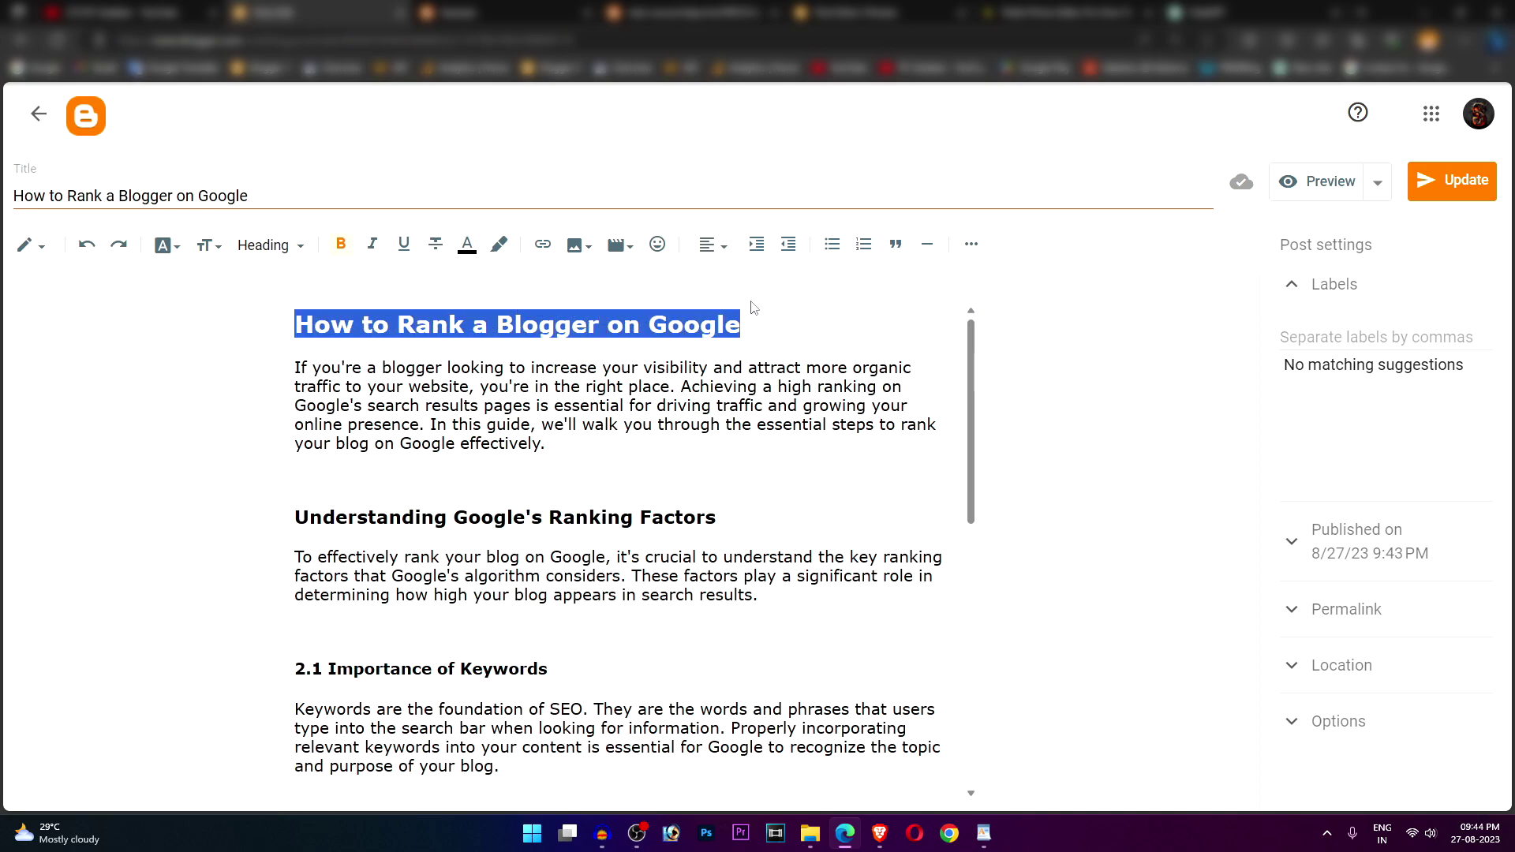
click(650, 341)
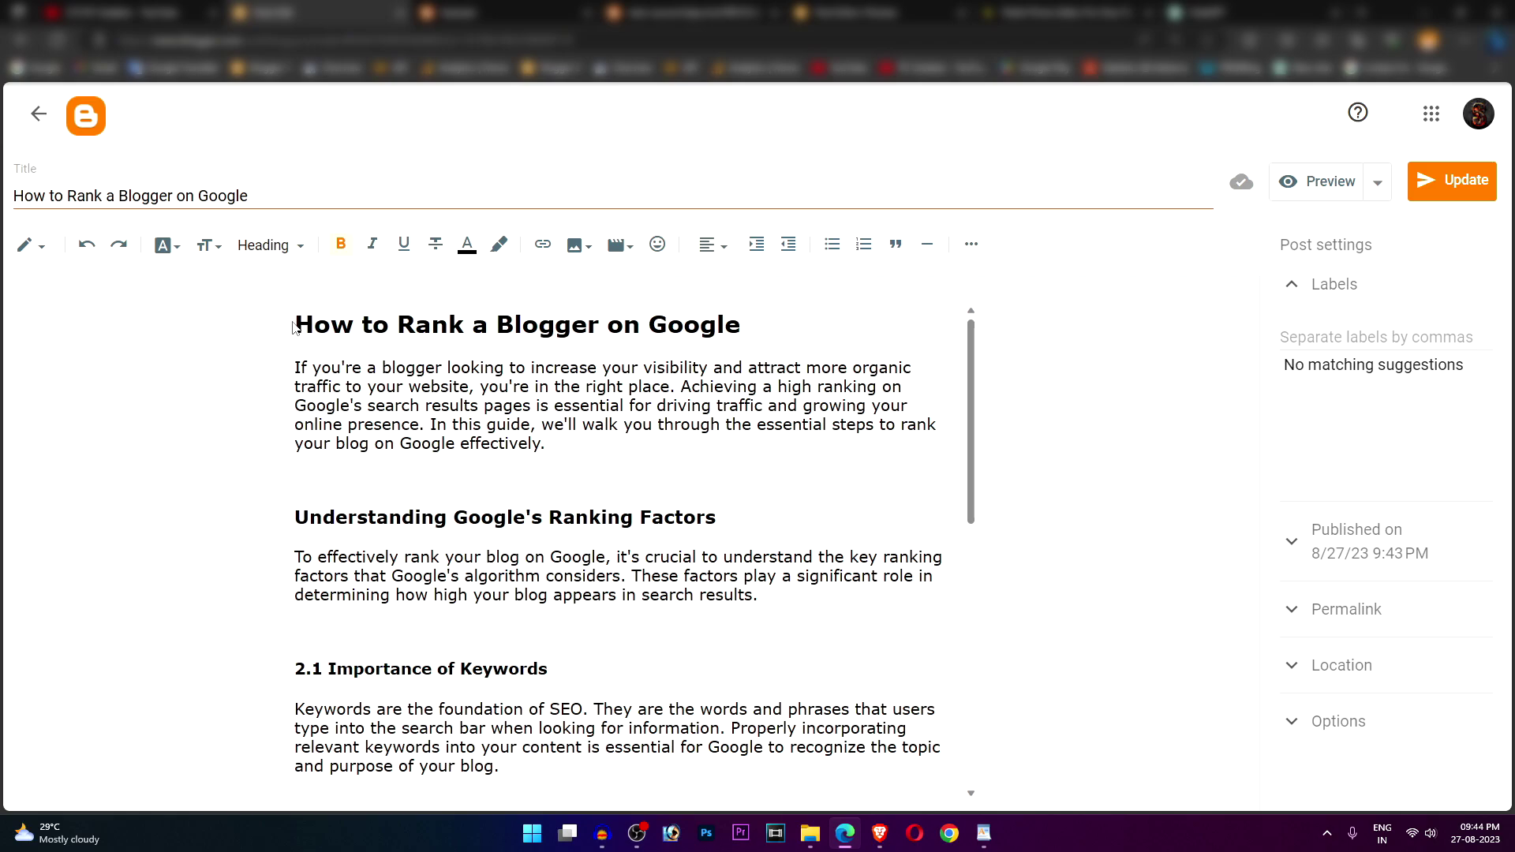
drag(304, 320, 731, 324)
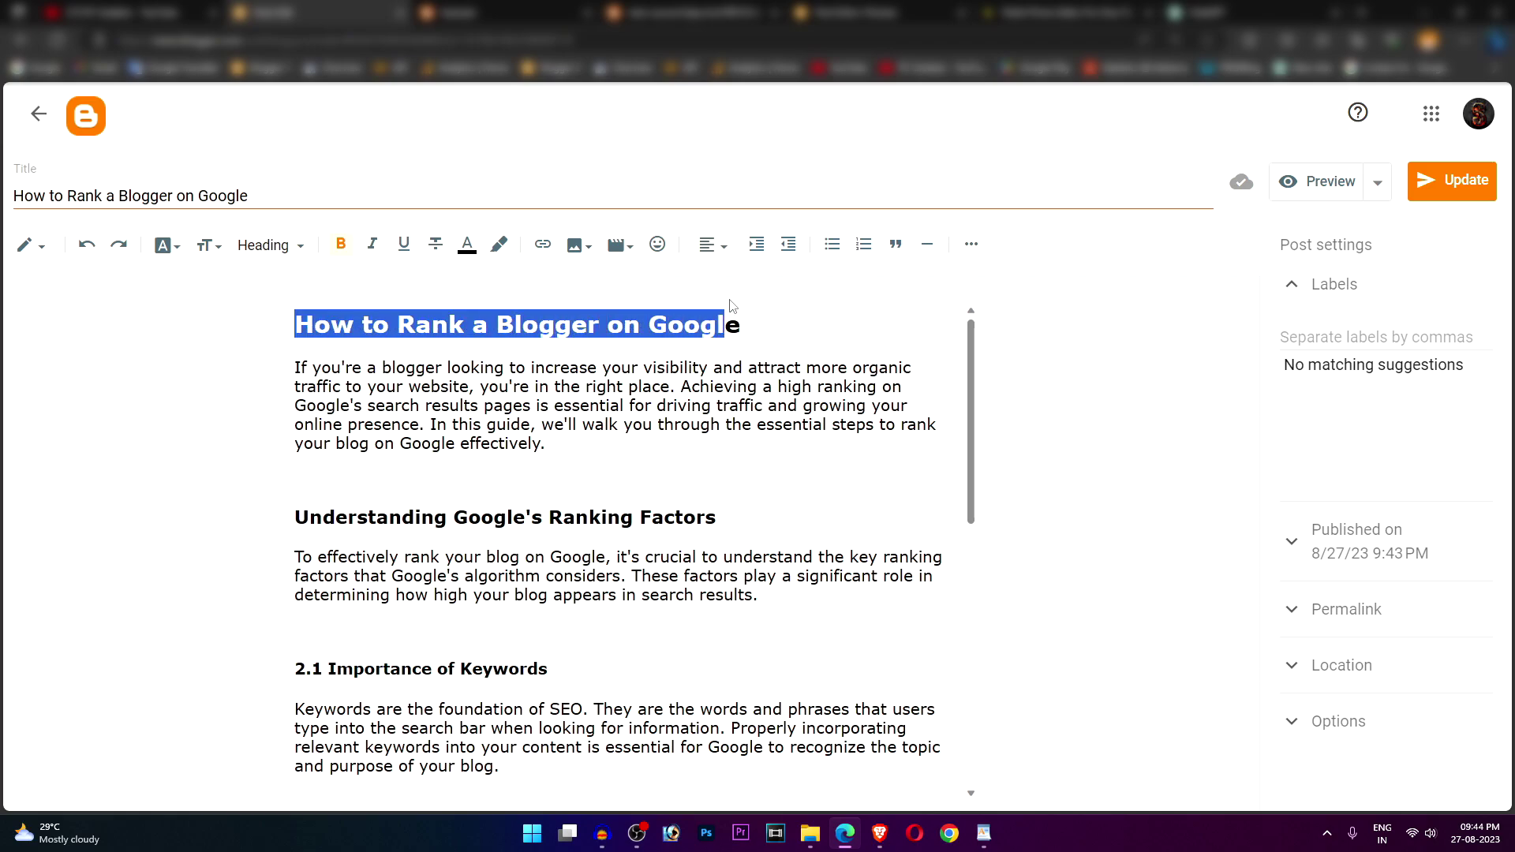
click(303, 318)
click(84, 198)
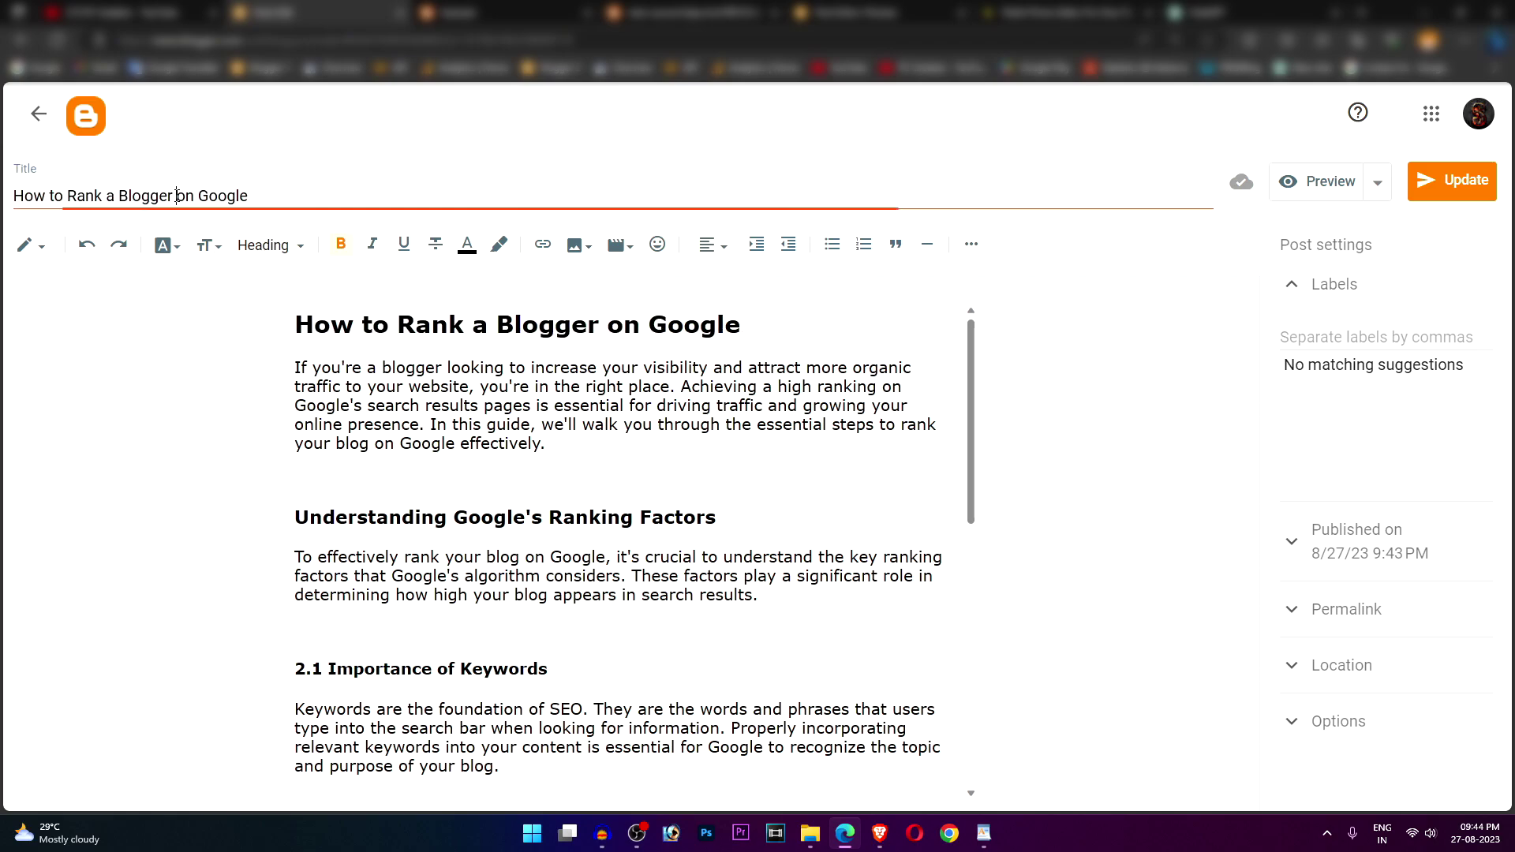
Return to the posts list and view the live post "How to Rank a Blogger on Google"
click(39, 113)
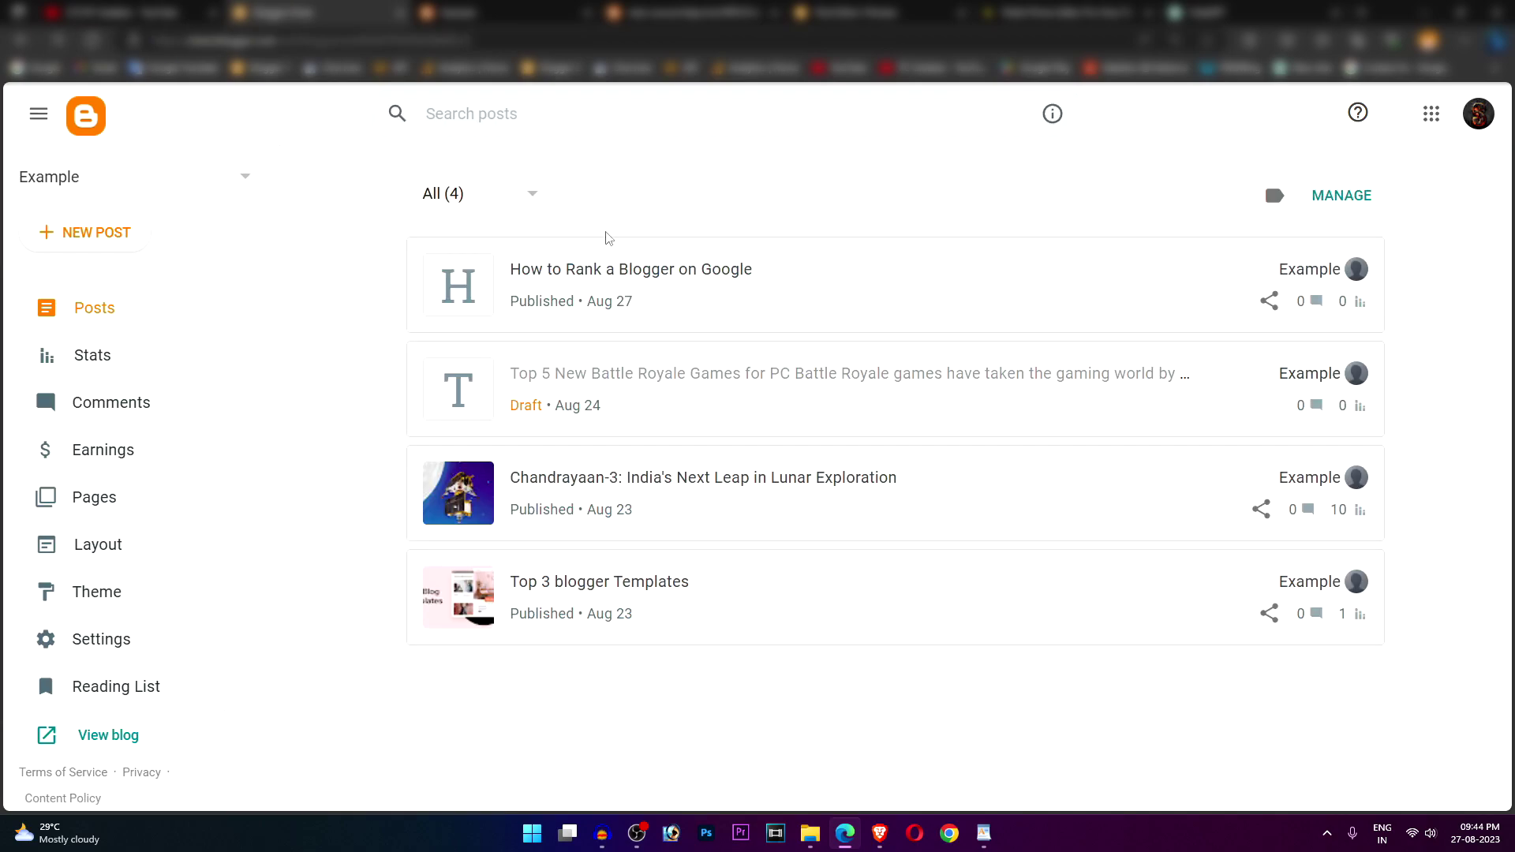
click(1313, 270)
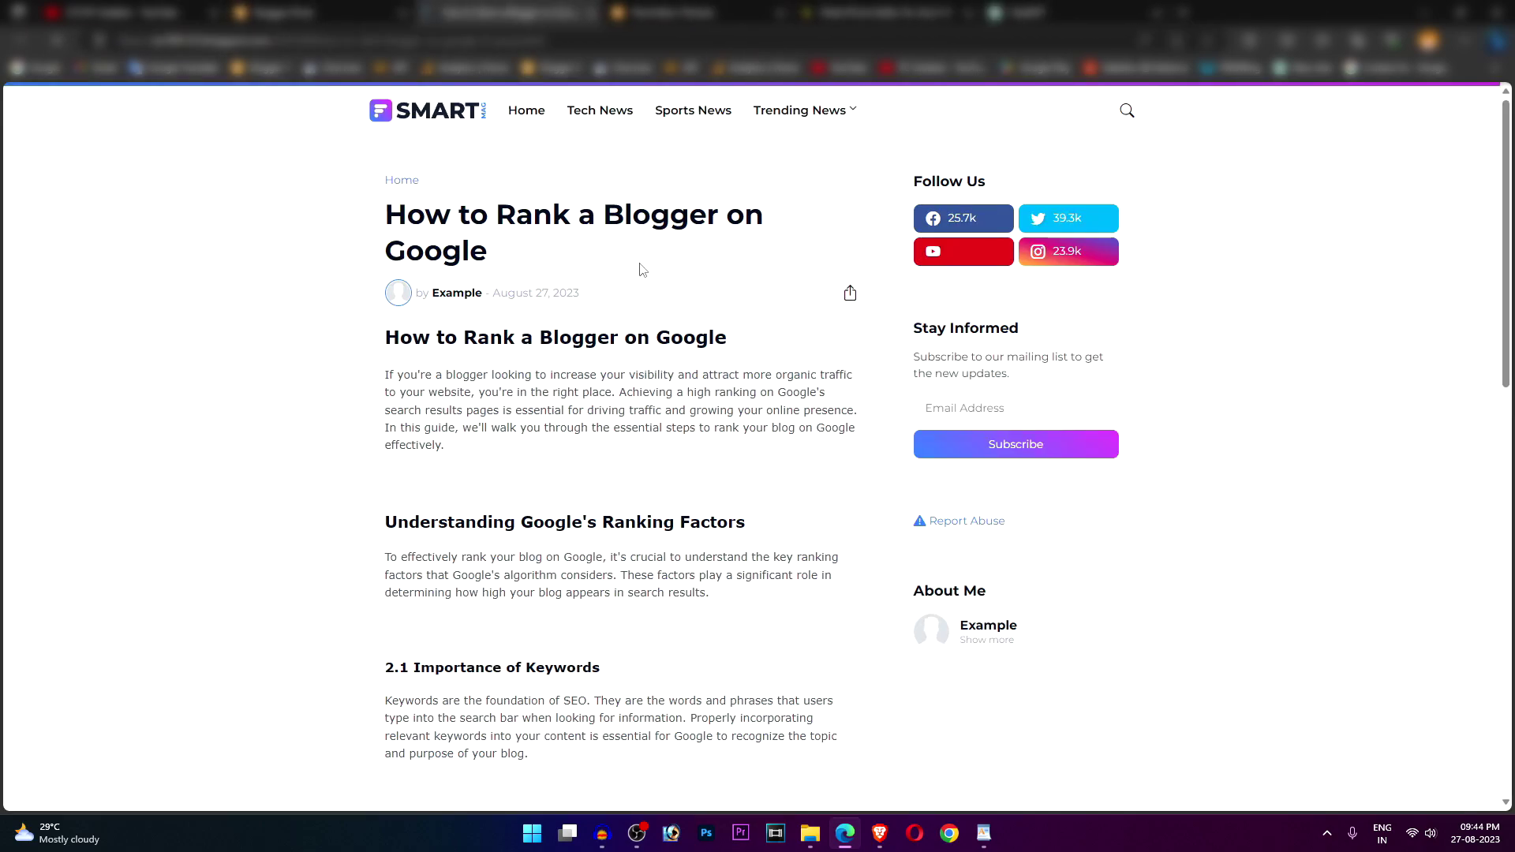
scroll(639, 385, down, 1)
scroll(640, 379, up, 1)
View the live post's page source and search it for "<h1"
right_click(1338, 242)
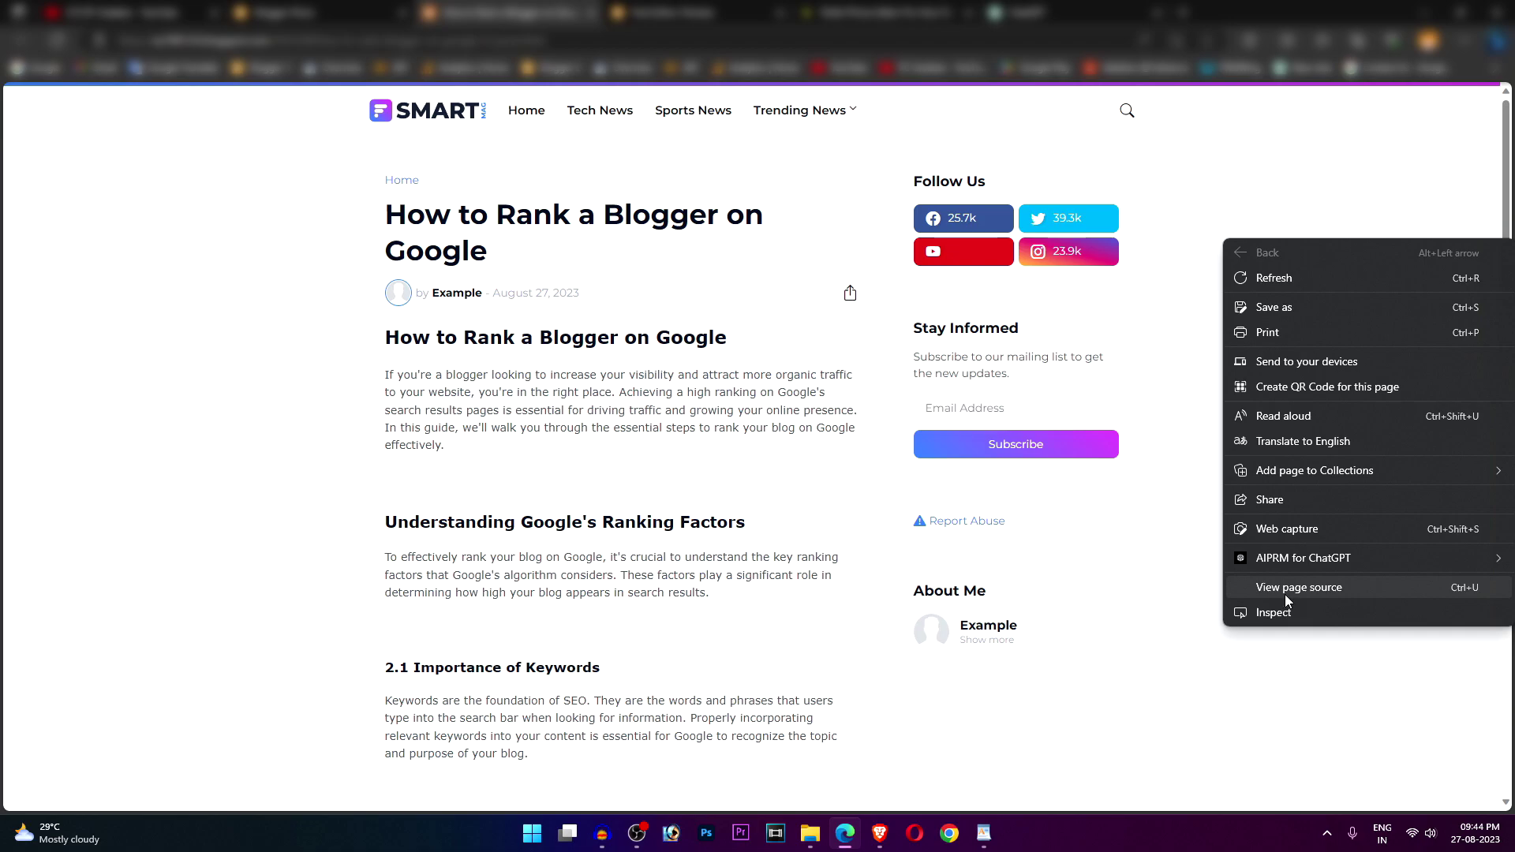
click(1333, 589)
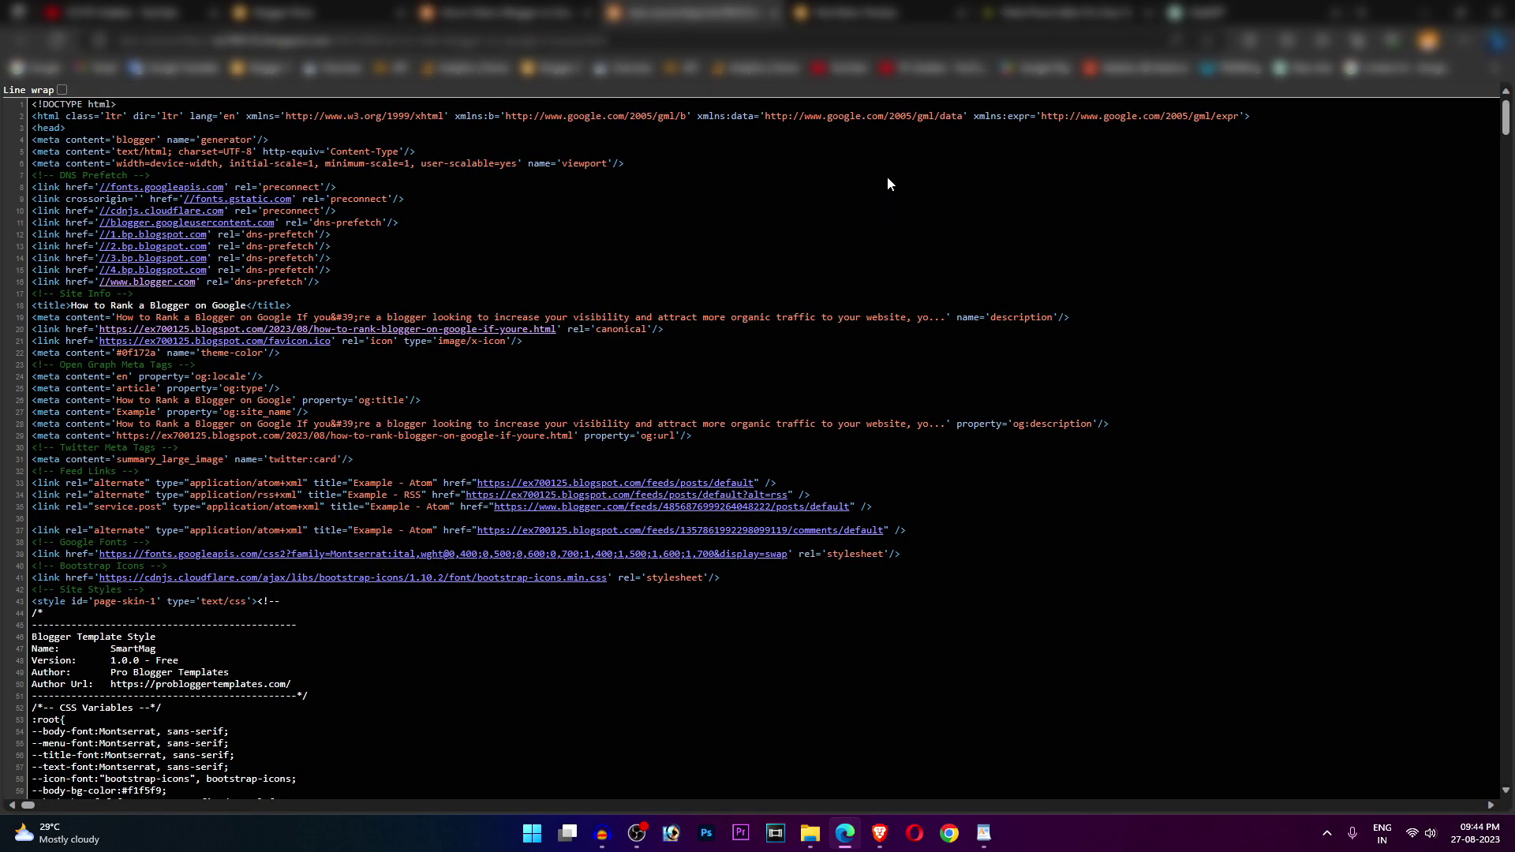
key(ctrl+f)
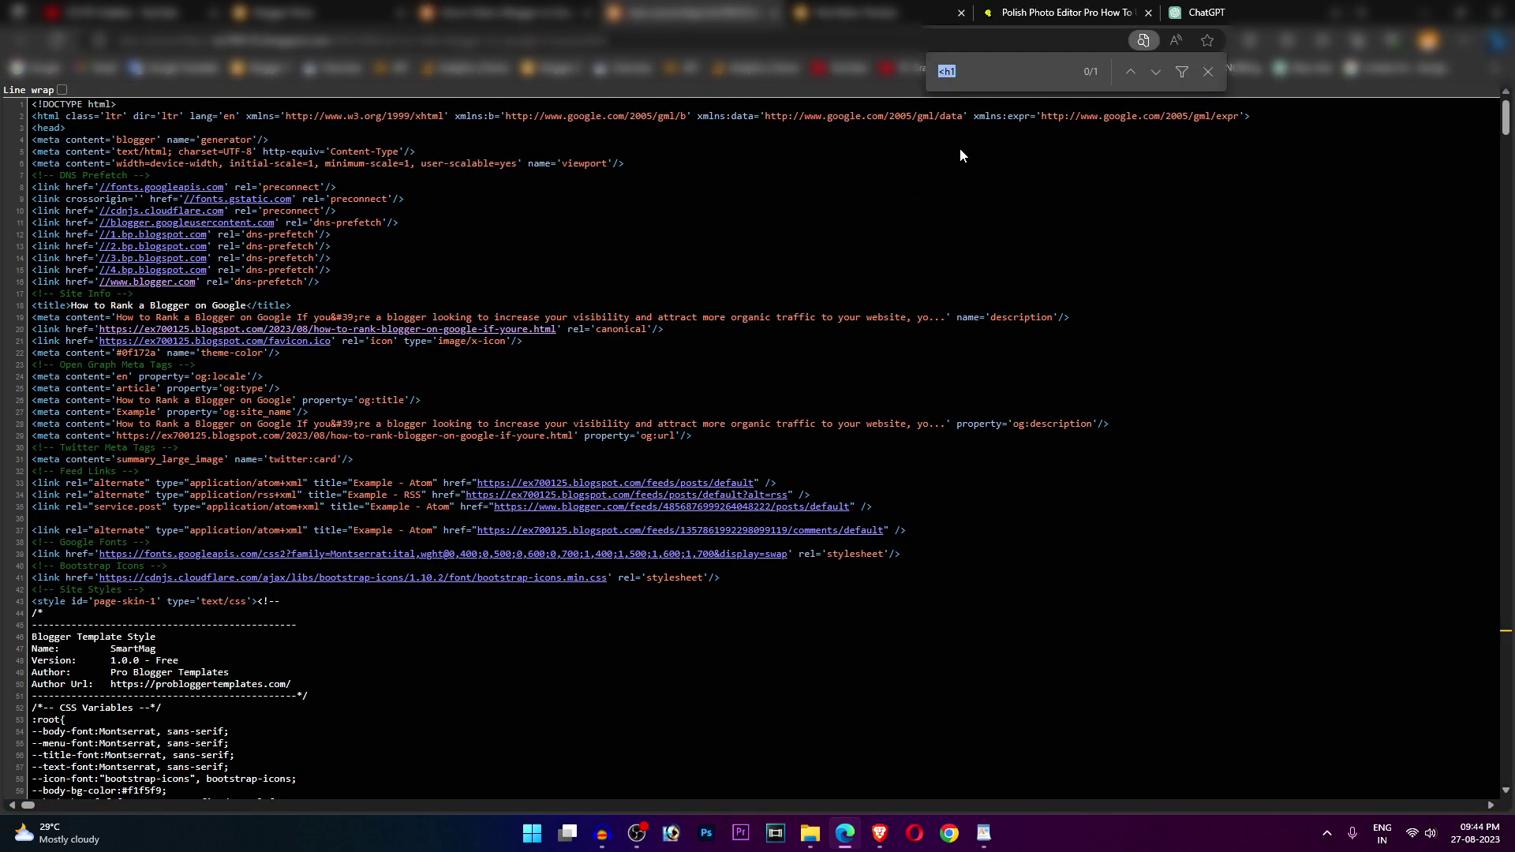
click(971, 79)
key(Return)
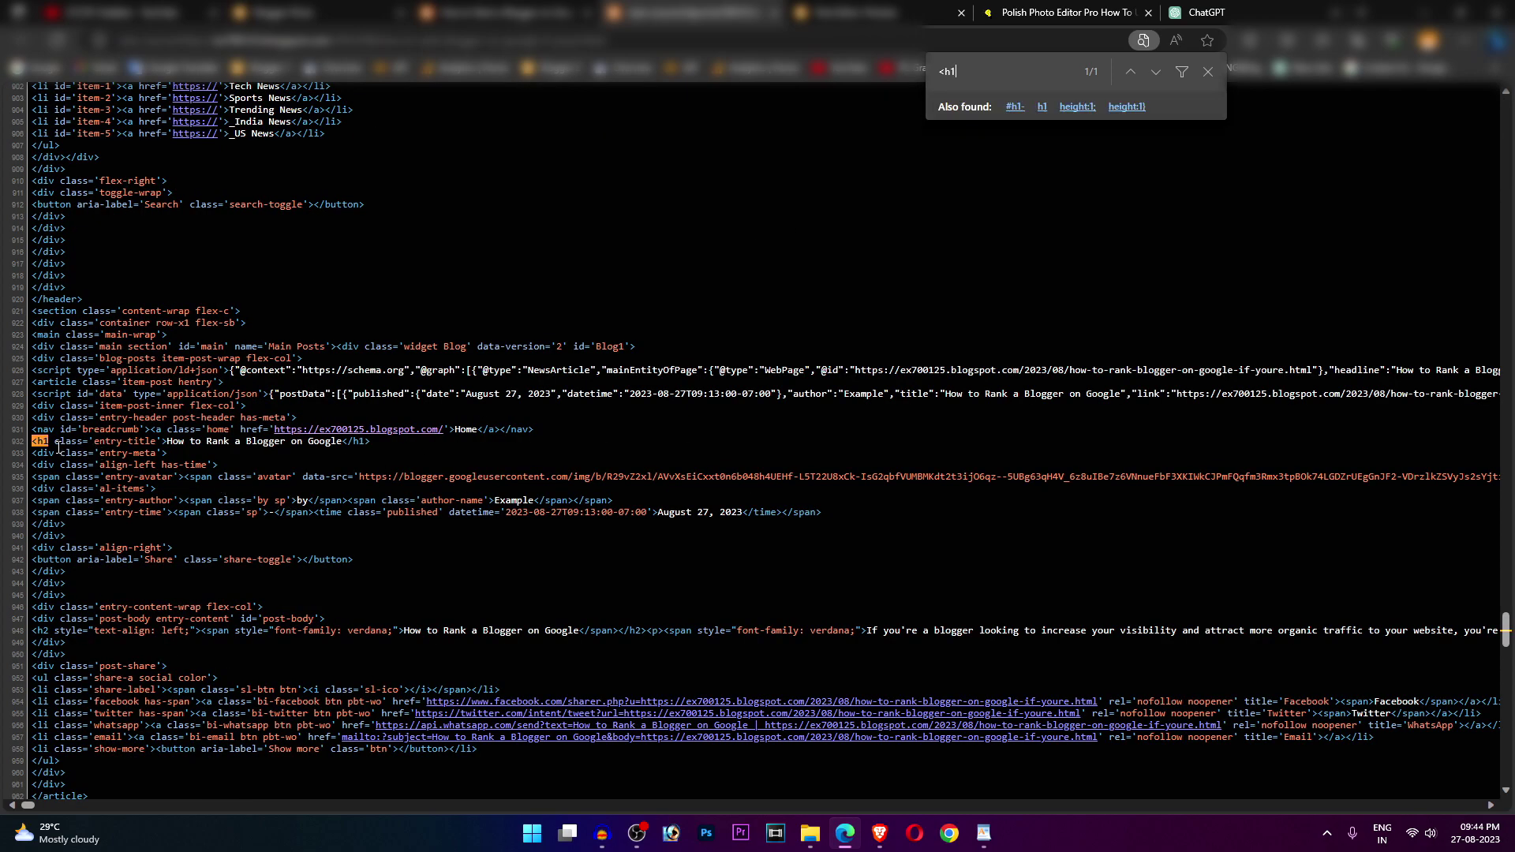
Enlarge the page source and compare its h1 line with the title shown on the live post
scroll(191, 479, up, 5)
scroll(281, 495, down, 12)
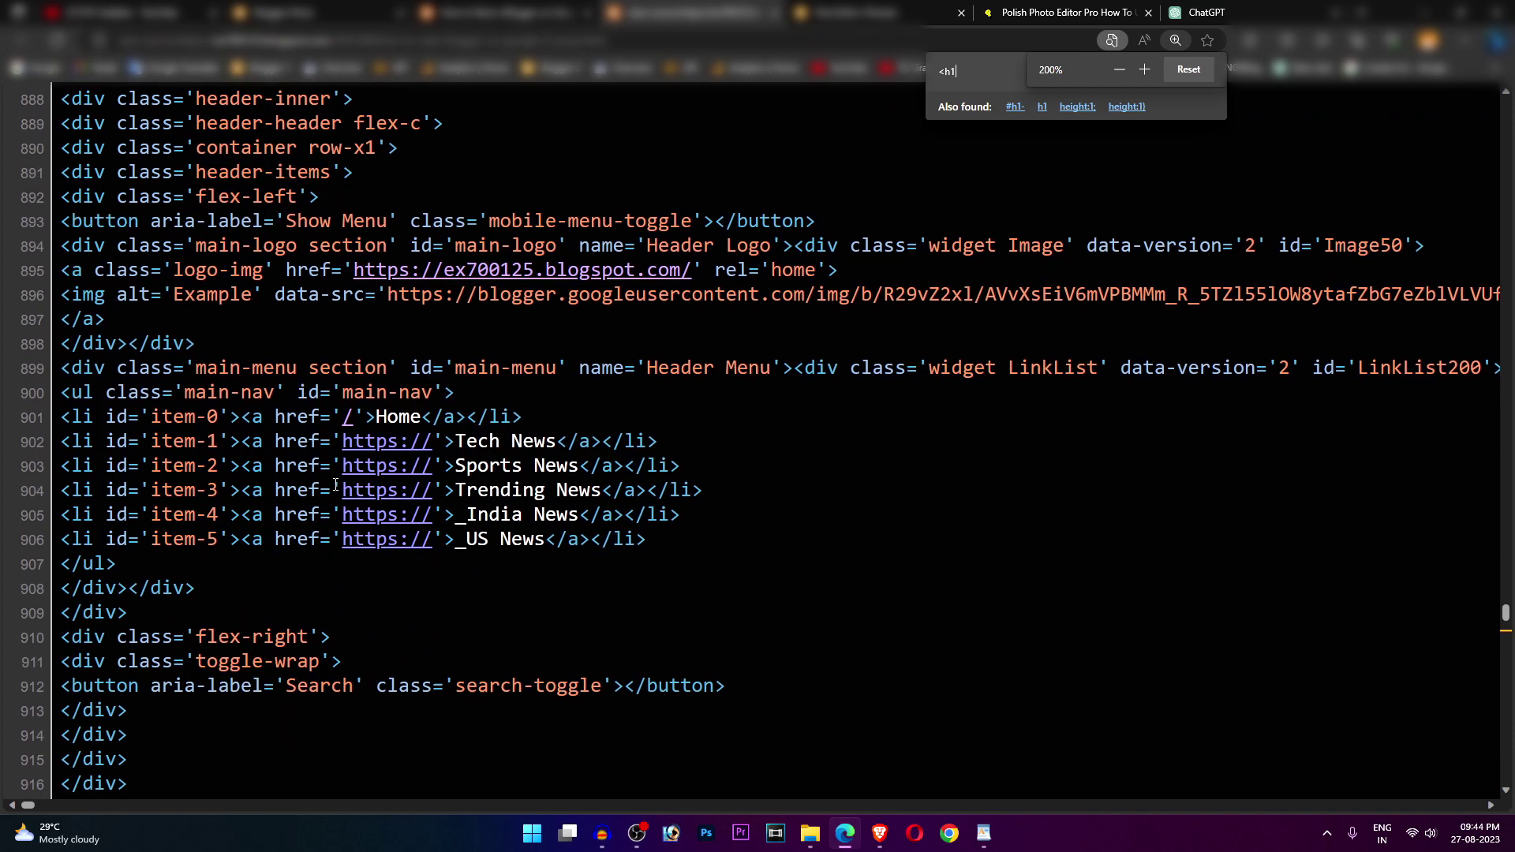
drag(102, 463, 681, 464)
click(359, 464)
click(679, 461)
click(517, 13)
drag(68, 336, 288, 419)
click(319, 399)
Examine the headings in the live post's body down to the "Keyword Research and Optimization" section
click(695, 13)
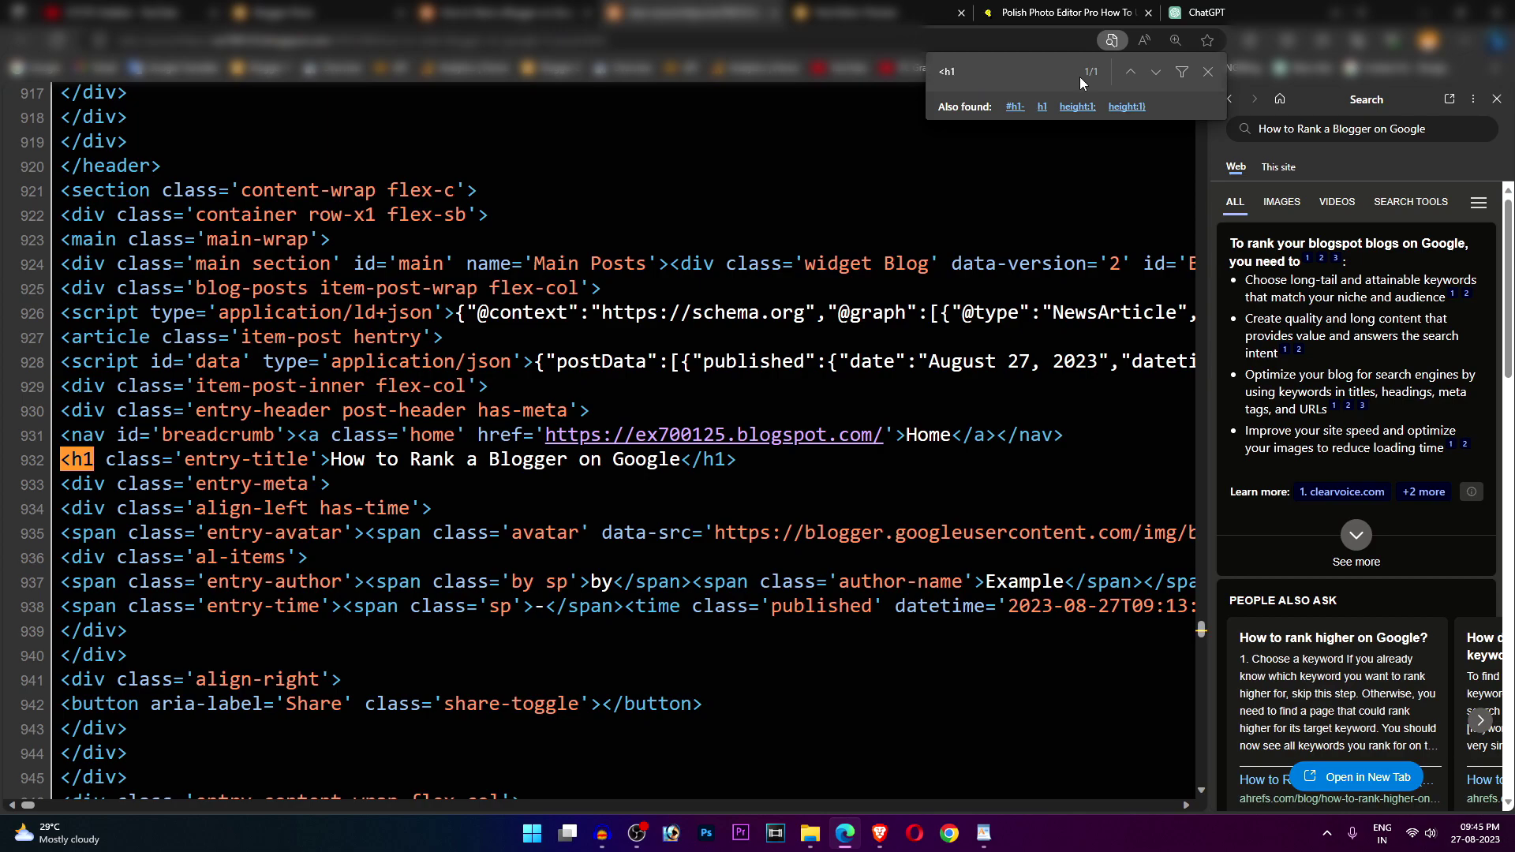
click(1000, 72)
click(521, 12)
scroll(218, 352, down, 10)
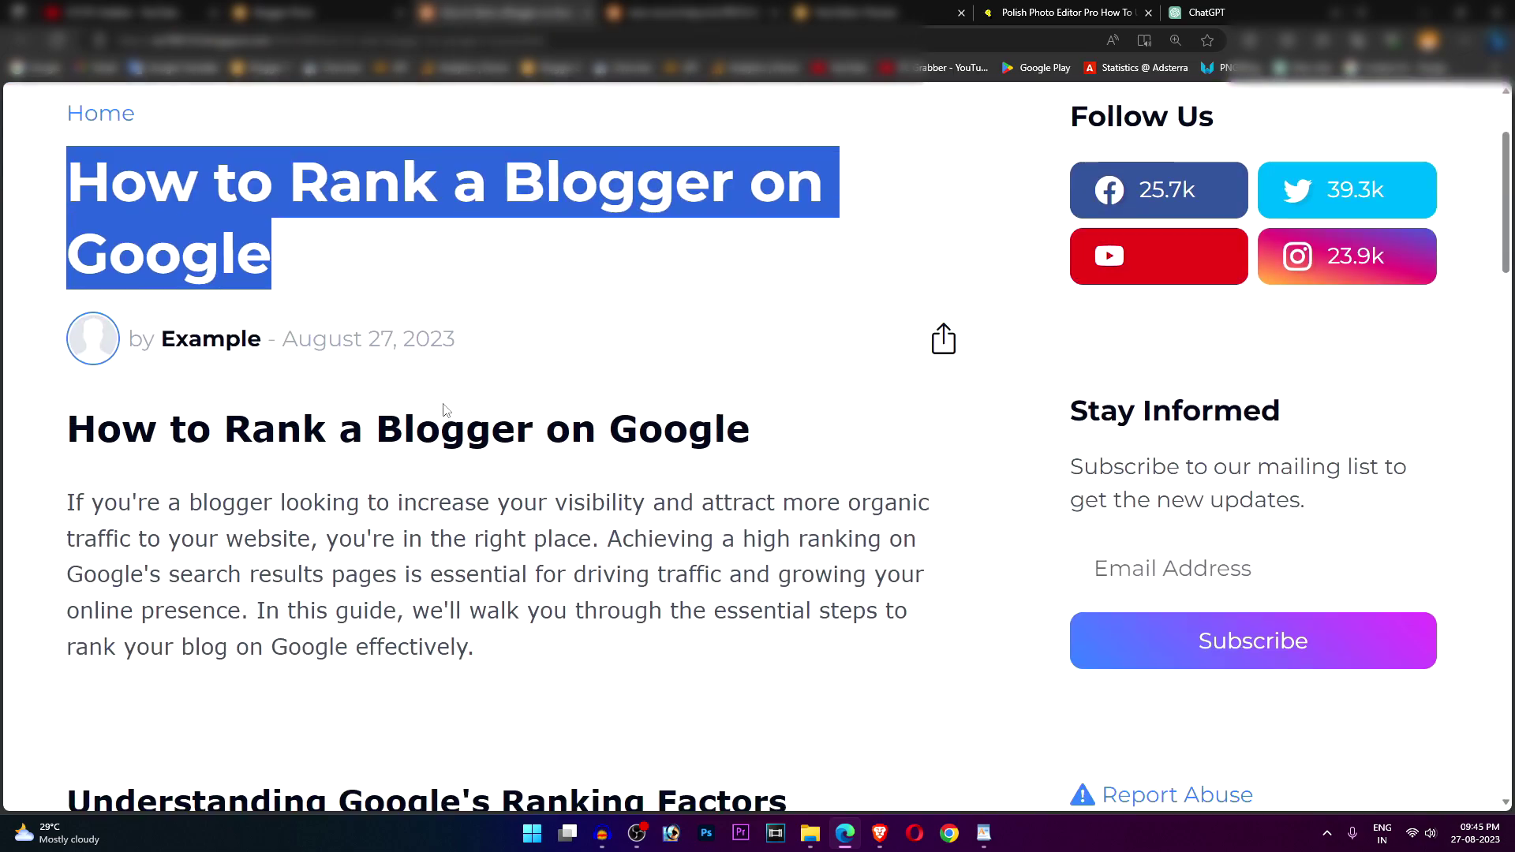
scroll(219, 352, down, 10)
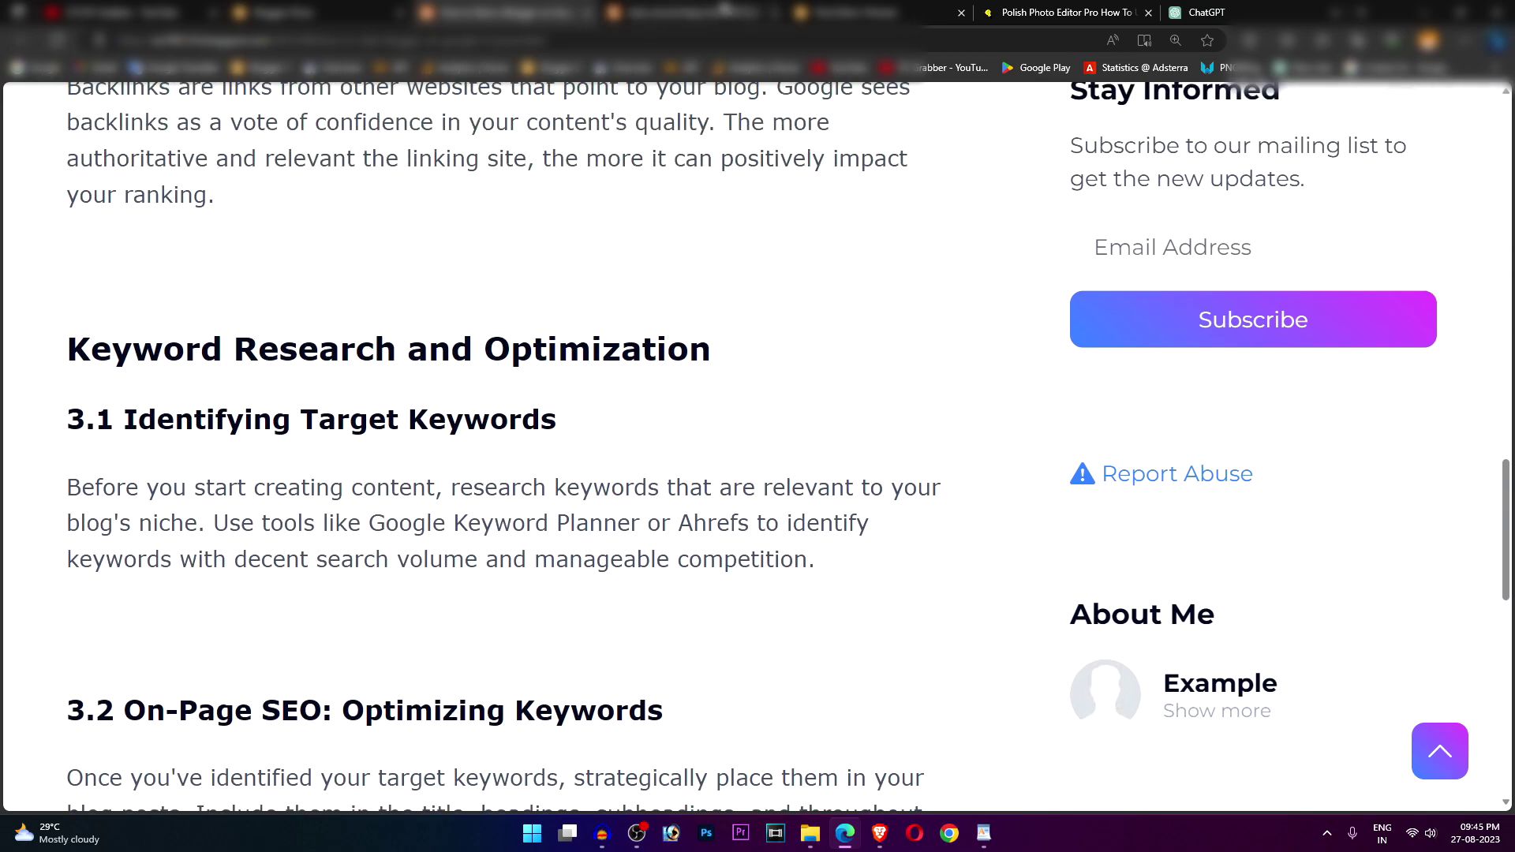
Search the page source for "<h3" and highlight the text of the first matching heading
click(694, 12)
key(BackSpace)
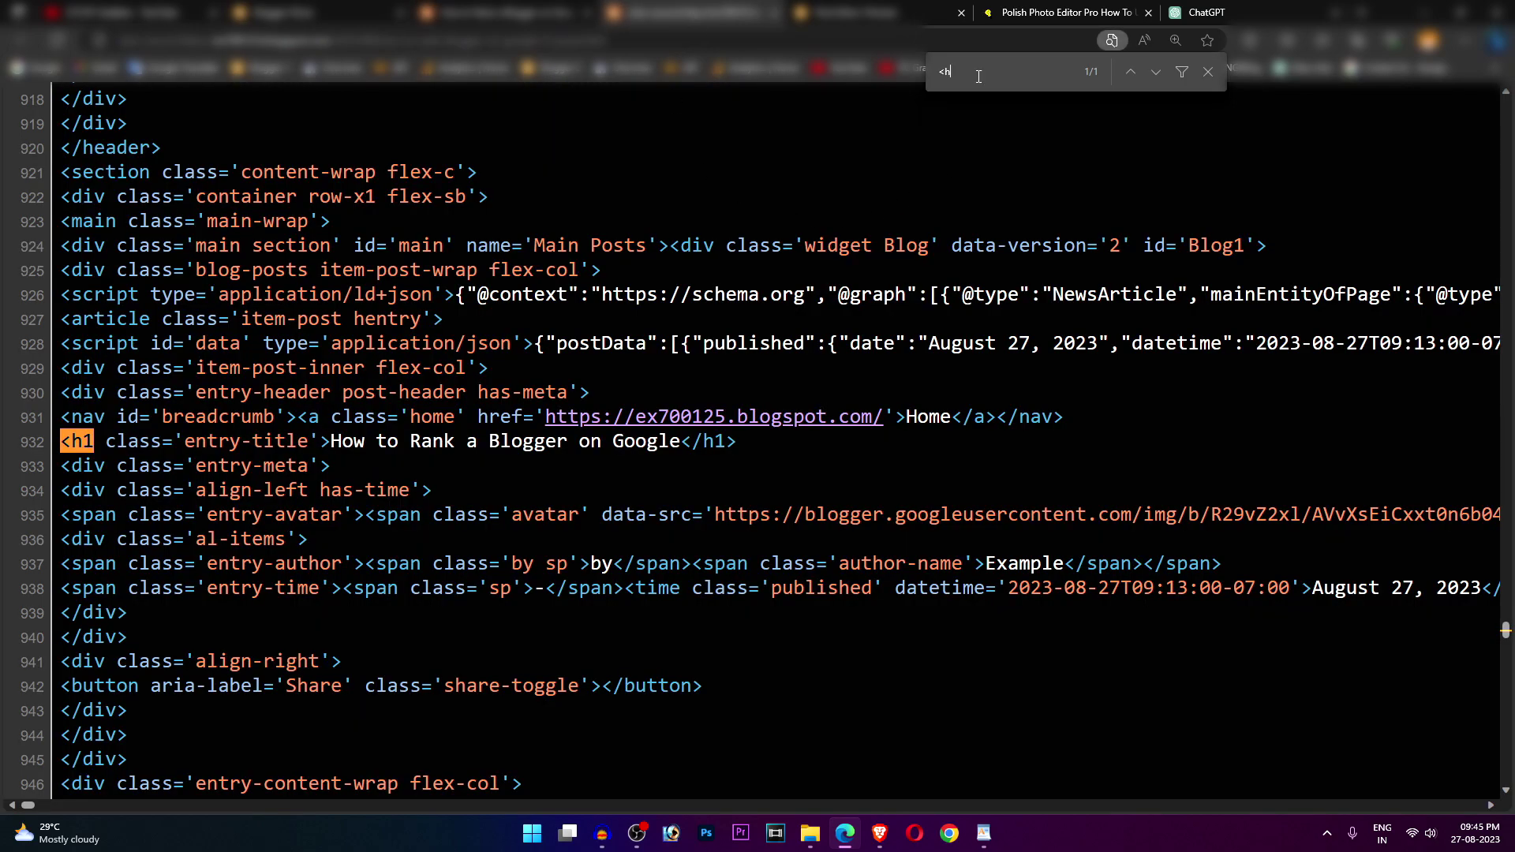
text(3)
drag(770, 440, 1454, 445)
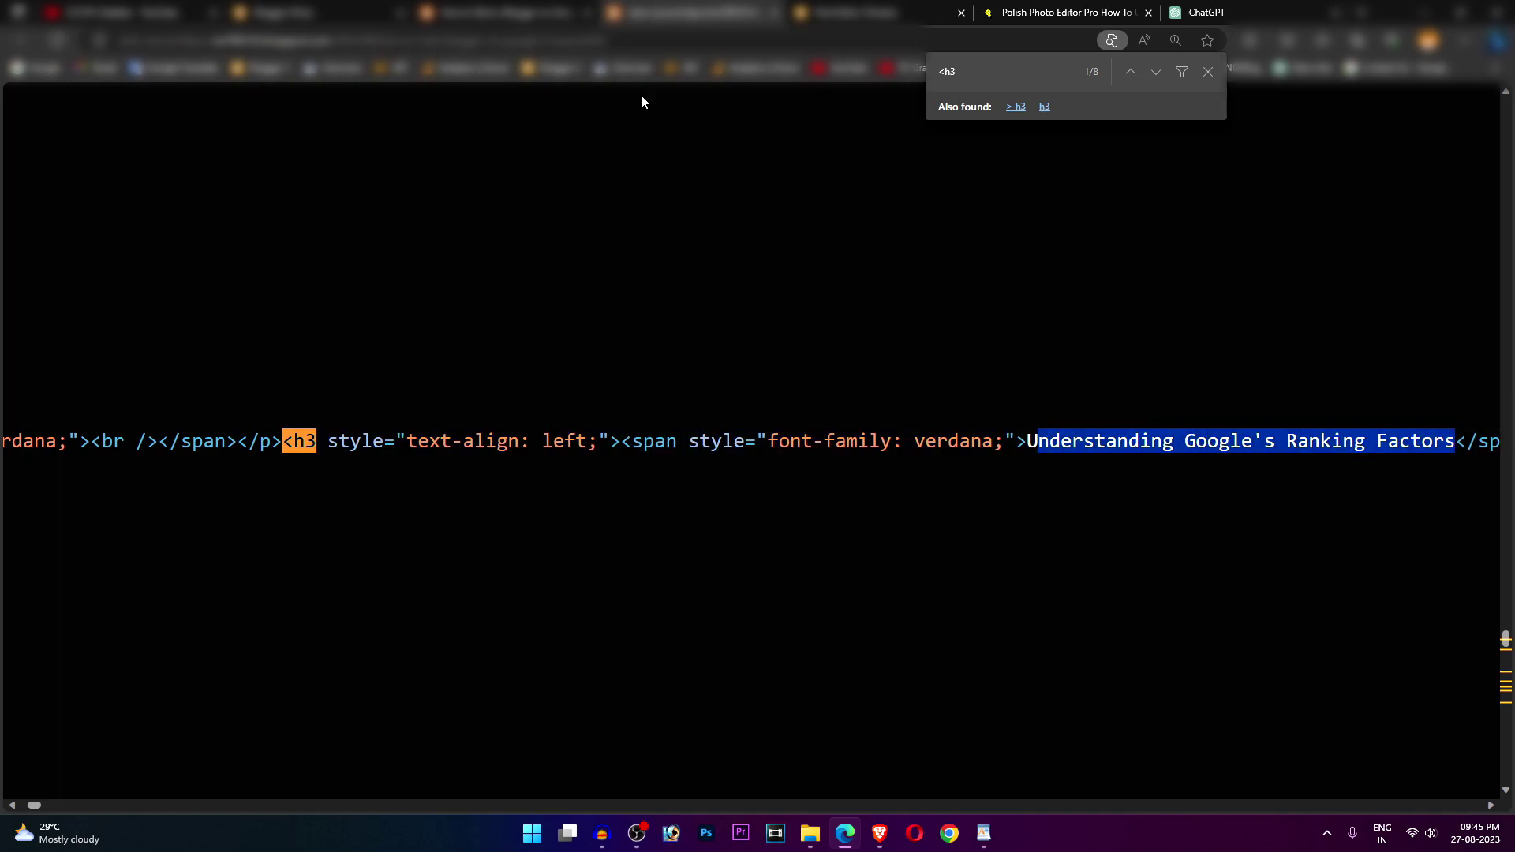
Locate the heading "Understanding Google's Ranking Factors" on the live post to compare it with its h3 source line
key(ctrl+shift+Tab)
scroll(472, 487, up, 15)
scroll(474, 483, up, 5)
drag(72, 432, 802, 425)
click(285, 426)
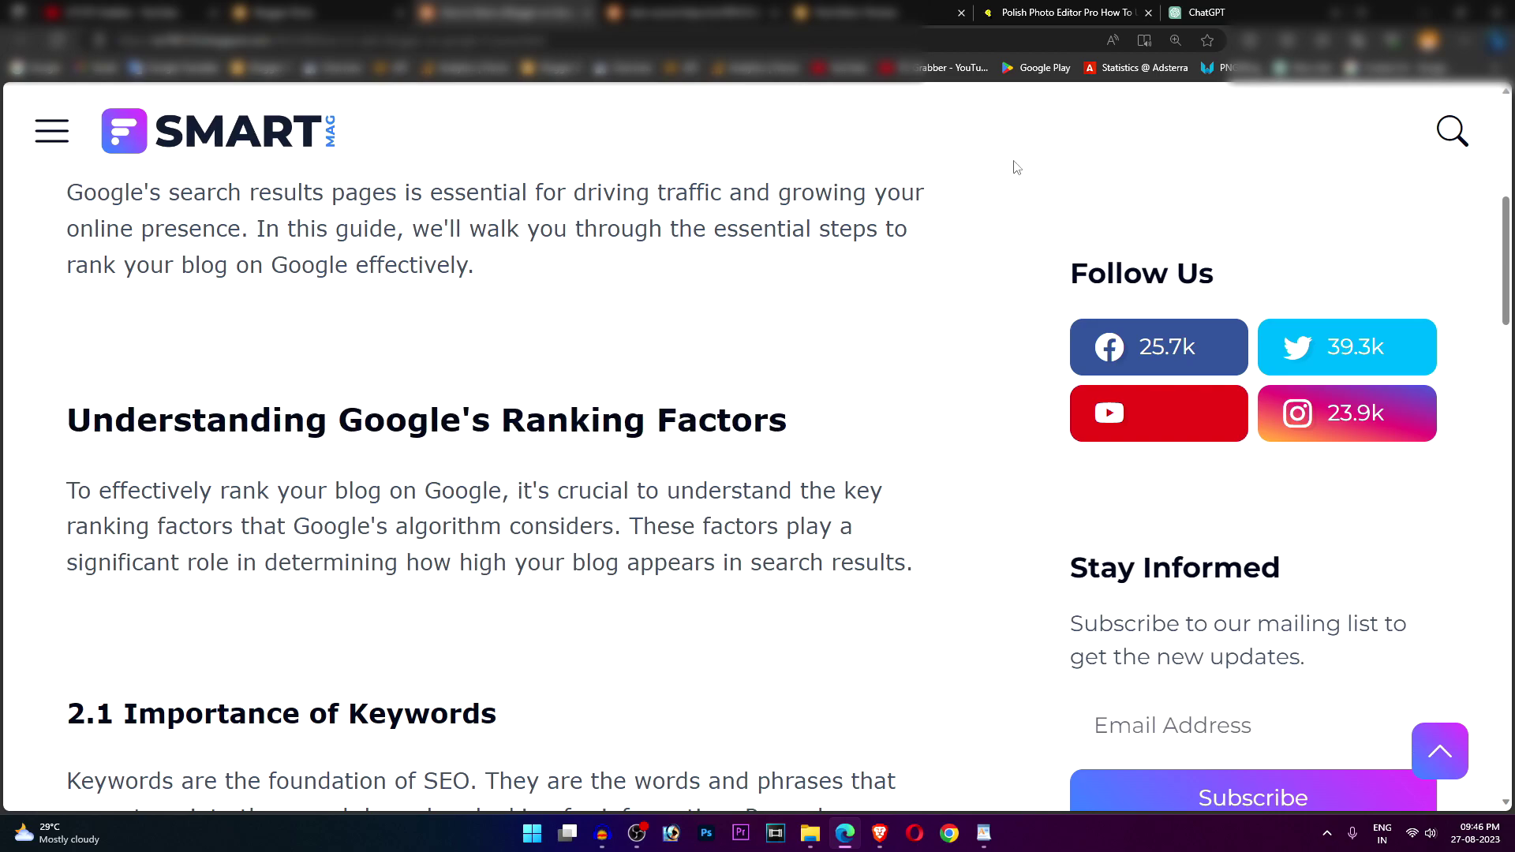
Search the page source for "<h4" and go to the match for "2.2 High-Quality Content"
key(ctrl+Tab)
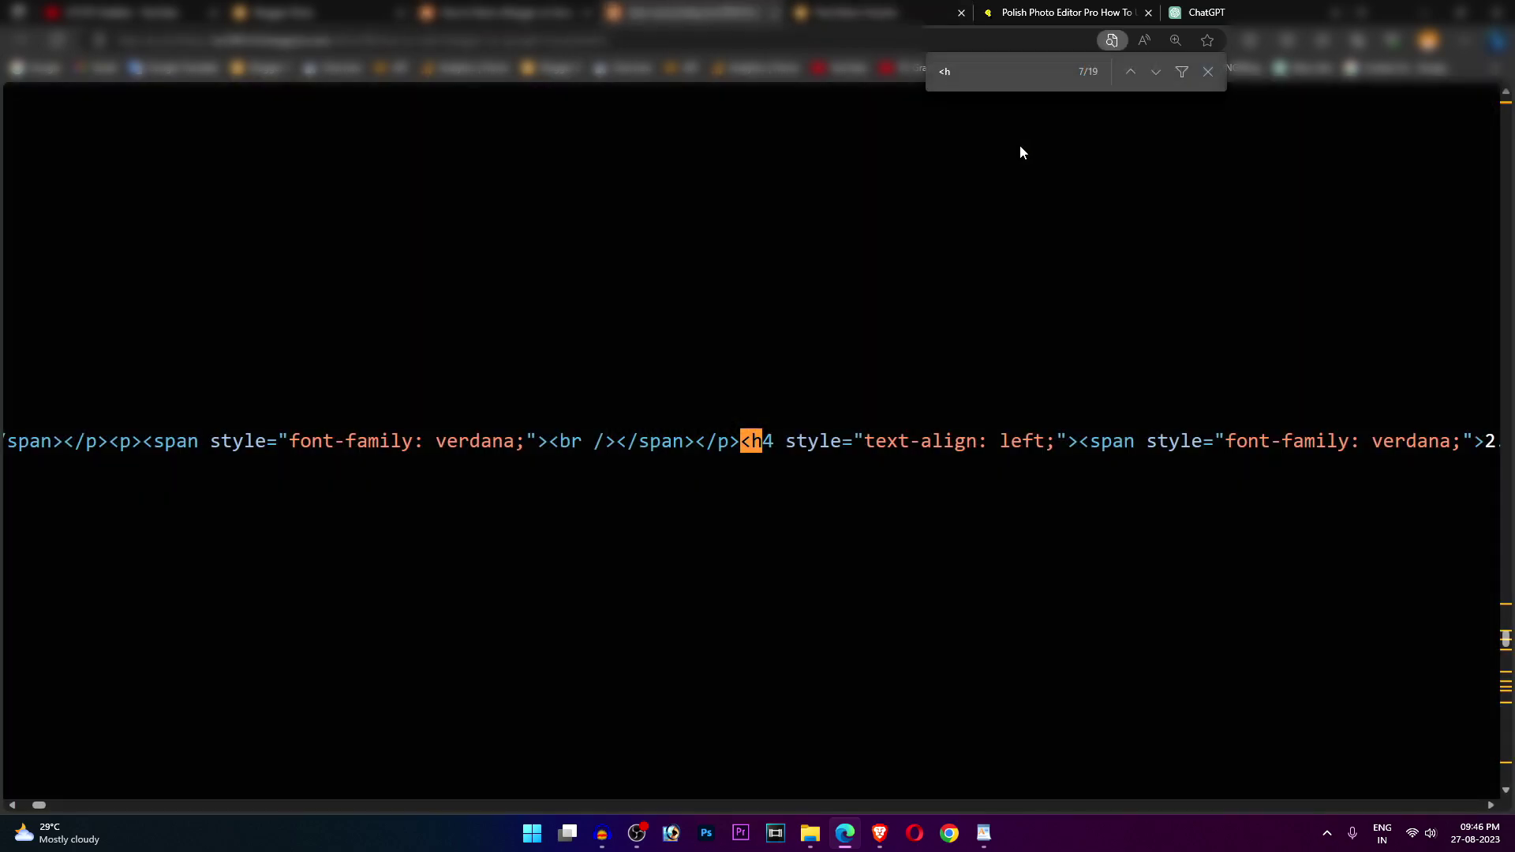
text(4)
drag(828, 434, 1499, 446)
drag(1148, 465, 1025, 444)
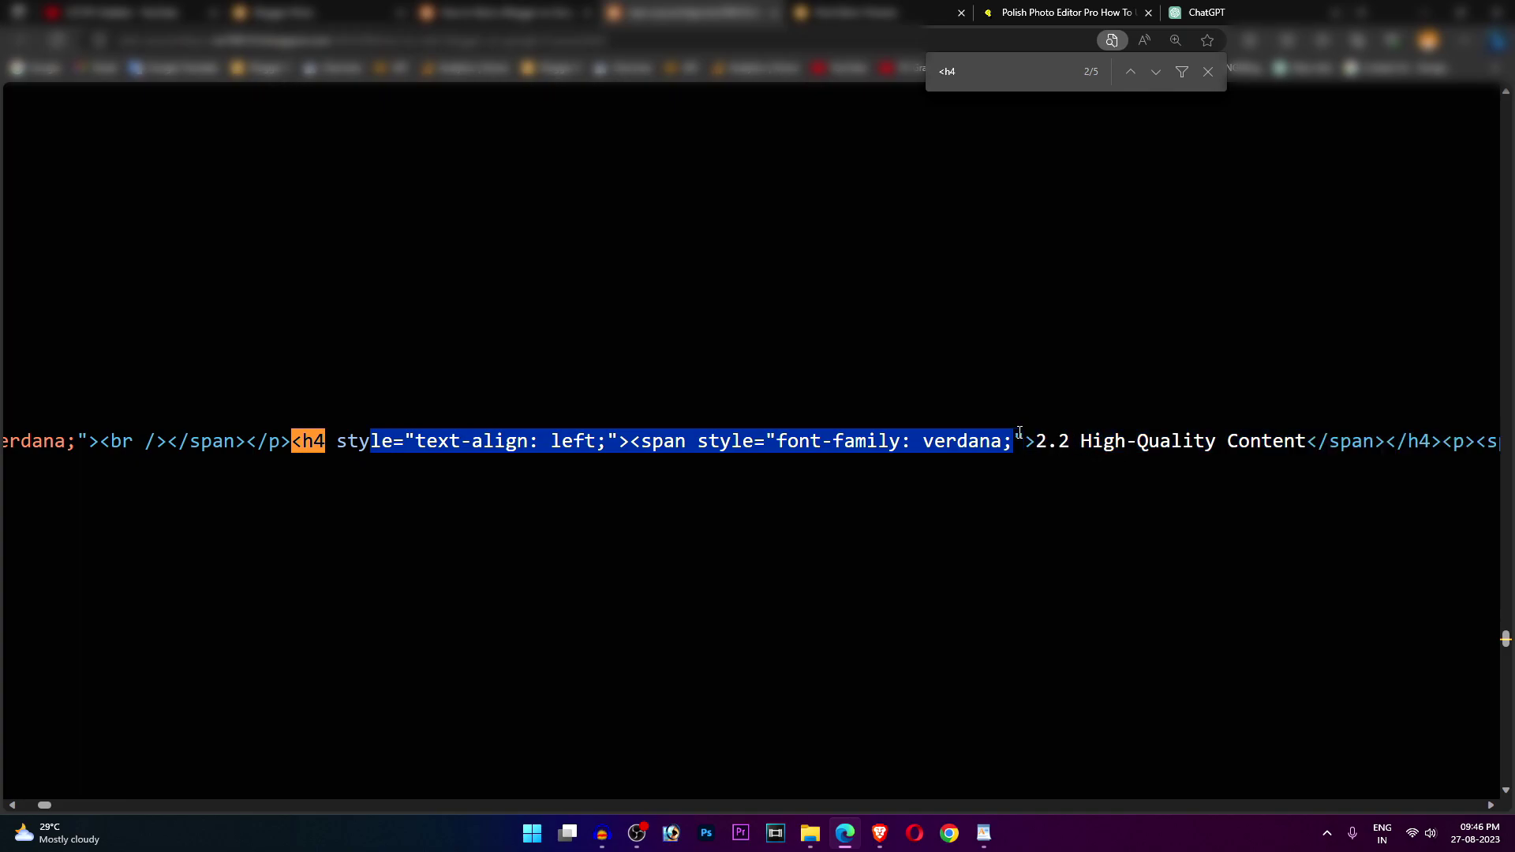
click(1025, 444)
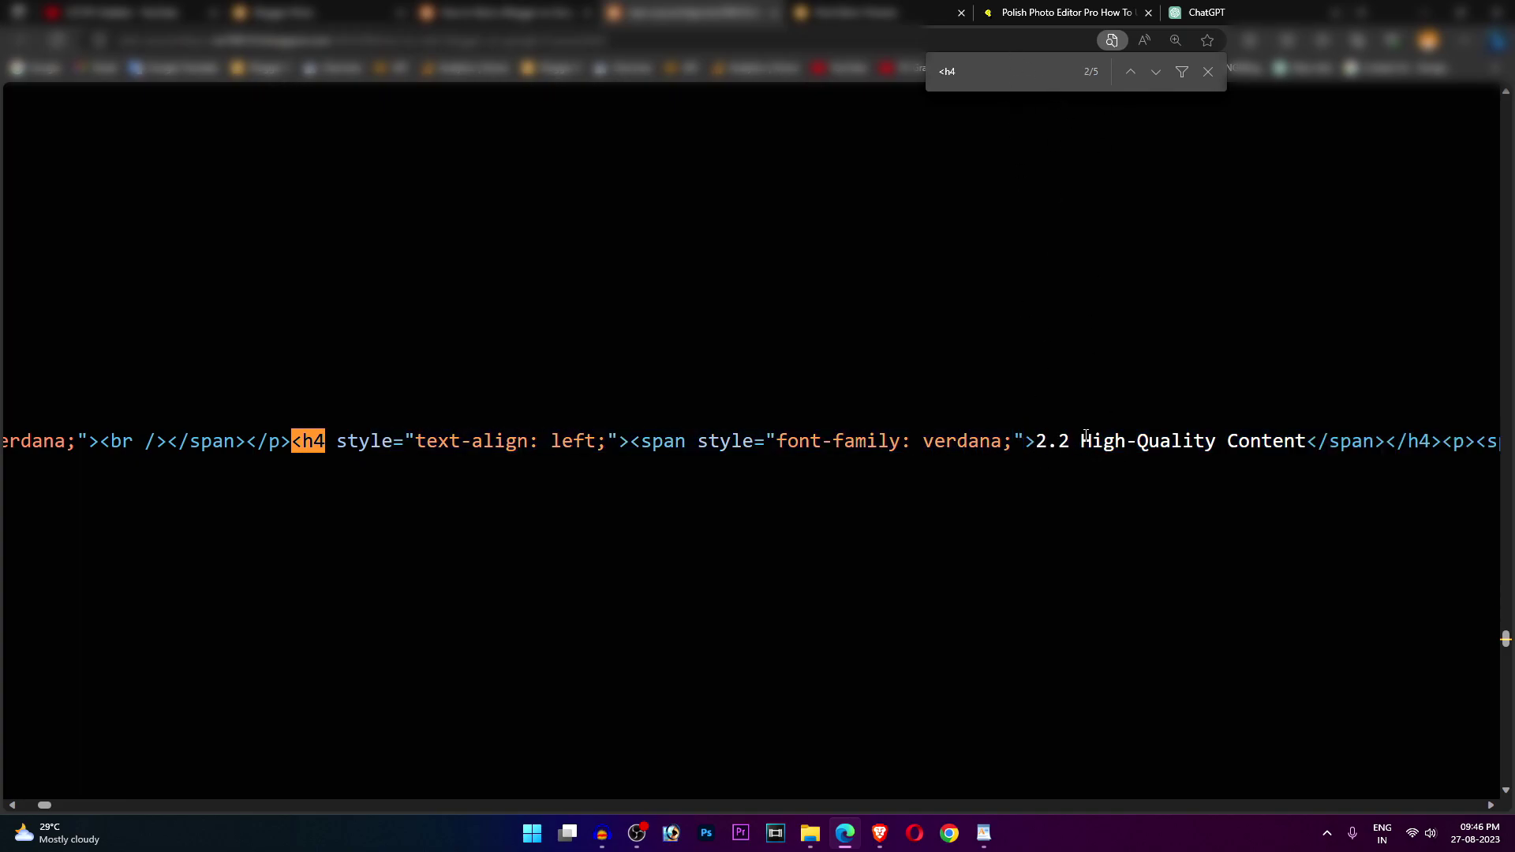
Compare the h4 source line "2.2 High-Quality Content" with the numbered headings on the live post
drag(1080, 442, 1285, 444)
key(ctrl+shift+Tab)
scroll(305, 524, down, 8)
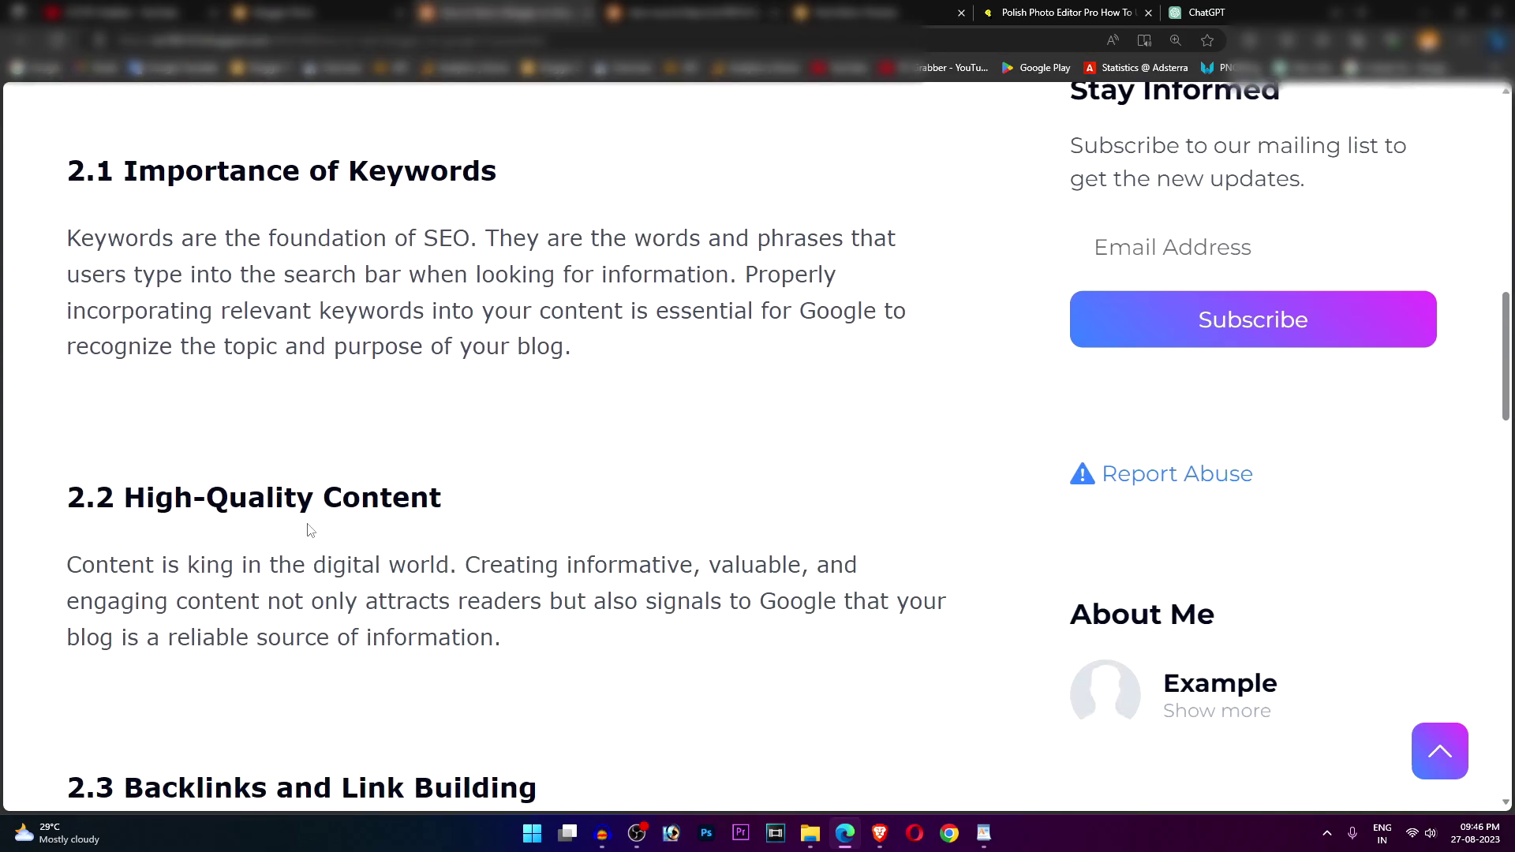
drag(116, 269, 795, 287)
key(ctrl+Tab)
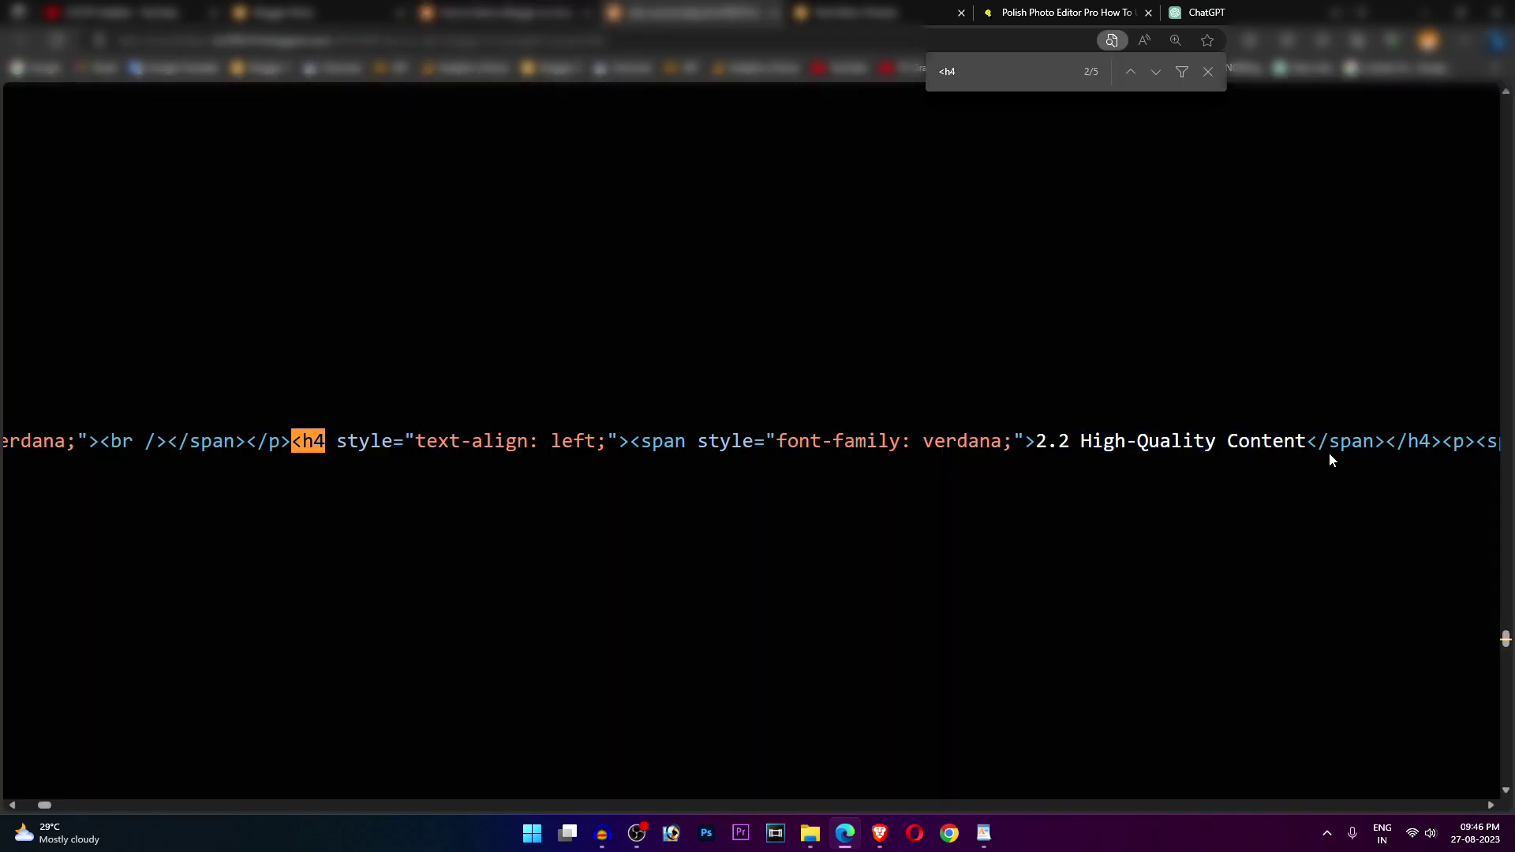
Examine the h4 source line "2.2 High-Quality Content" and go on to the "<h4" match for "3.1 Identifying Target Keywords"
drag(1417, 440, 1008, 447)
drag(715, 443, 1454, 450)
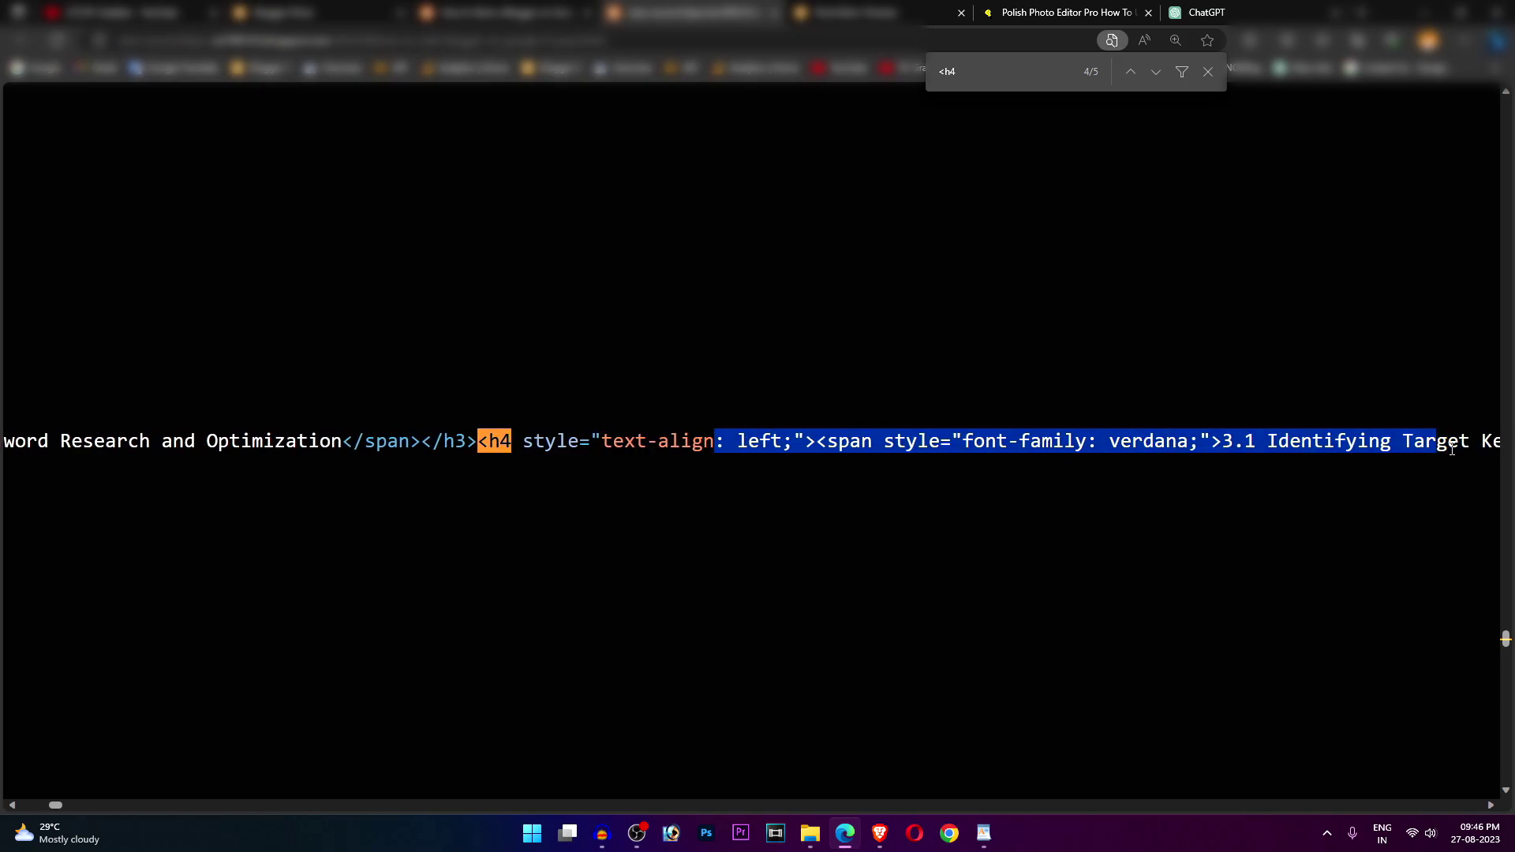
click(1251, 438)
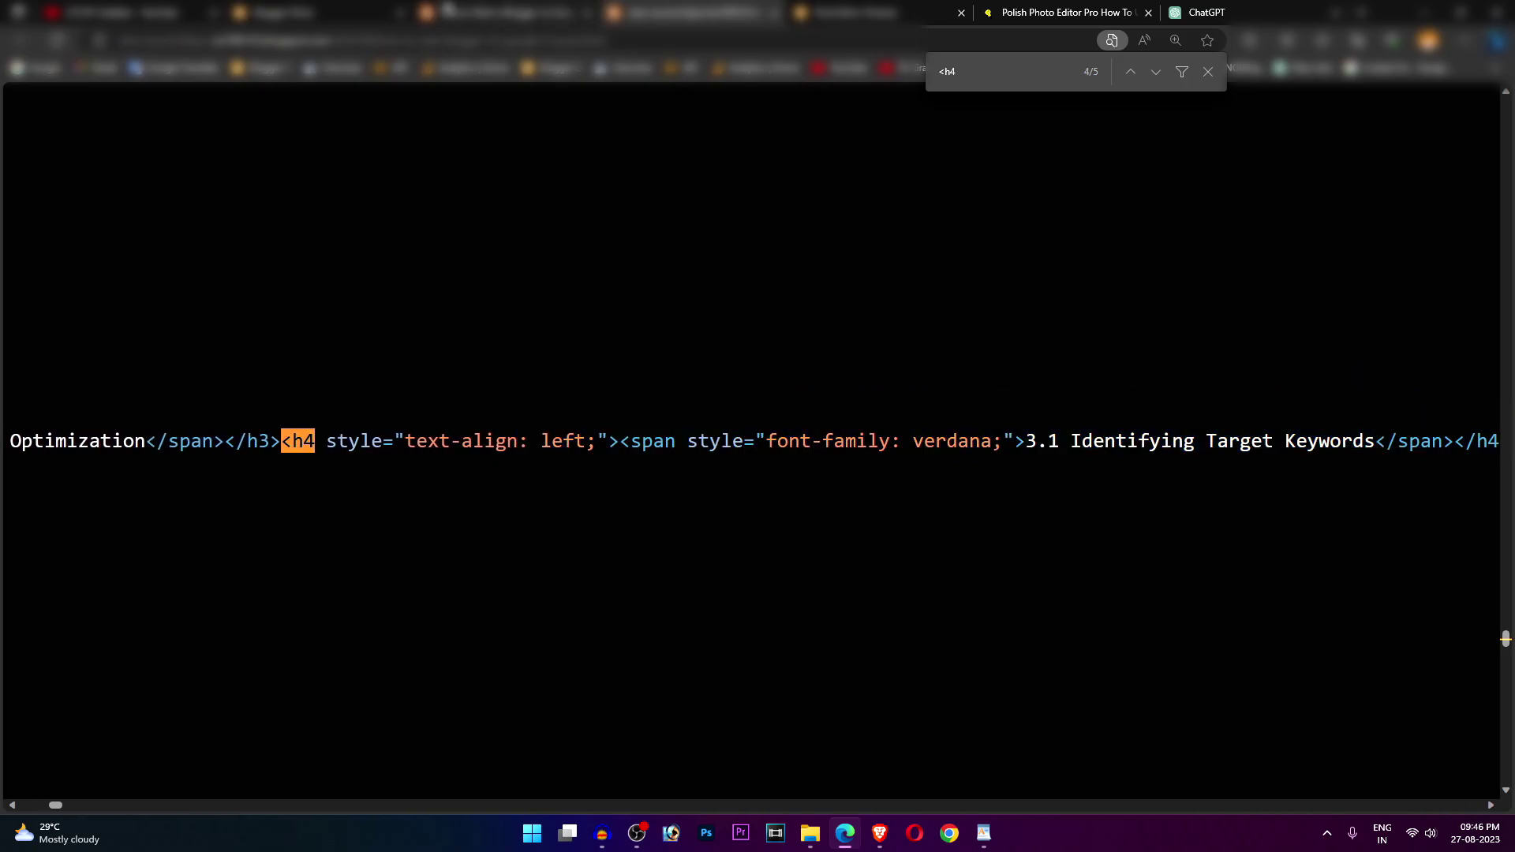
Locate the heading "3.1 Identifying Target Keywords" on the live post and highlight its text to compare it with the source
key(ctrl+shift+Tab)
scroll(228, 528, down, 5)
scroll(229, 527, down, 3)
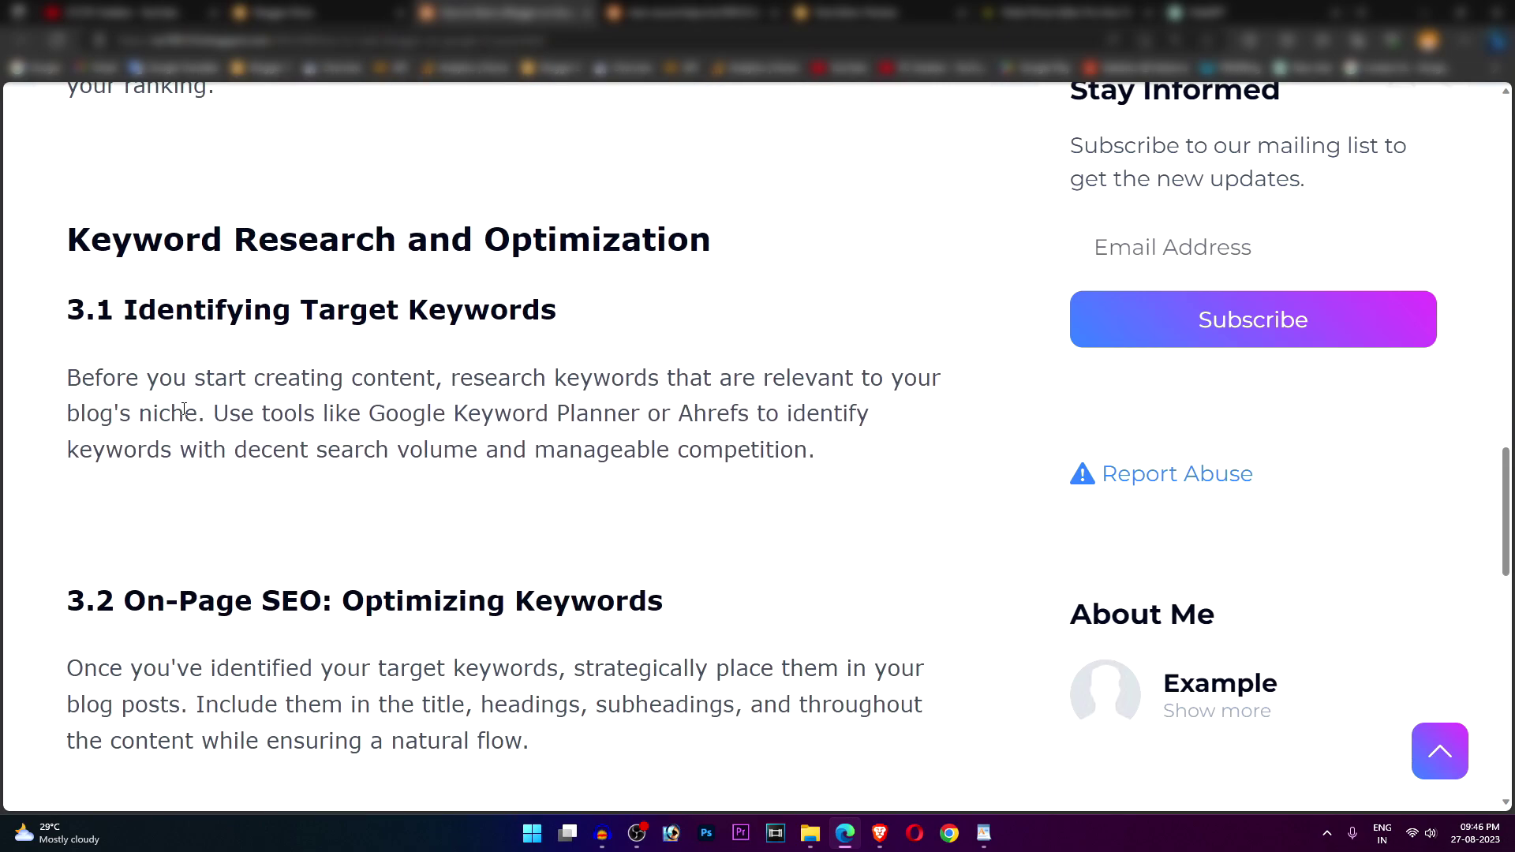
drag(125, 309, 603, 310)
click(464, 401)
Shrink the live post's display and review its main headings and numbered subheadings, back up to "Understanding Google's Ranking Factors"
key(ctrl+shift+Tab)
key(ctrl+Tab)
scroll(615, 327, up, 8)
key(ctrl+minus)
key(ctrl+minus)
key(ctrl+minus)
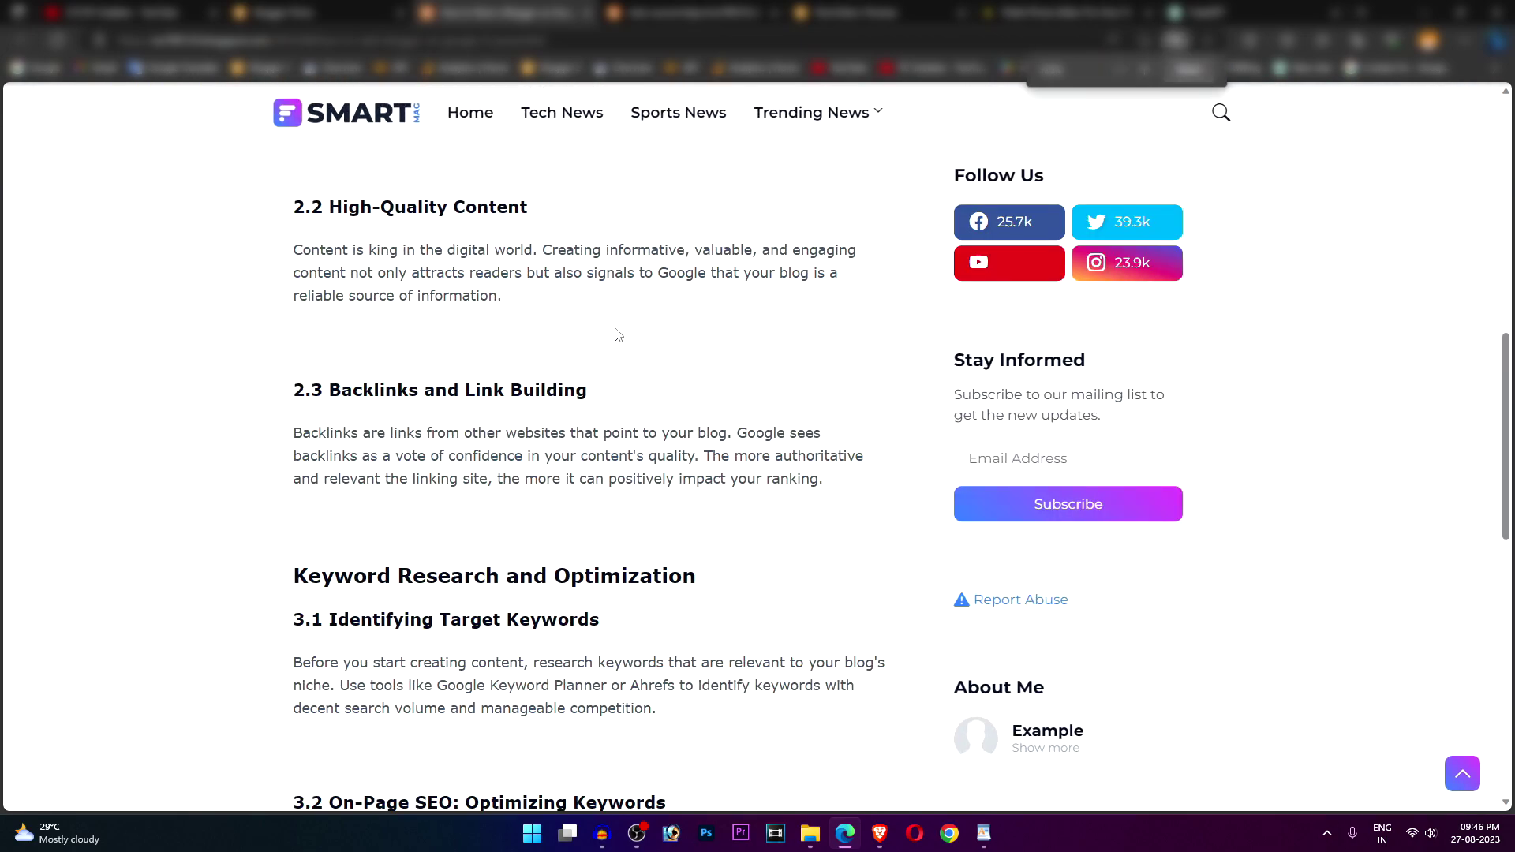
key(ctrl+minus)
key(ctrl+minus)
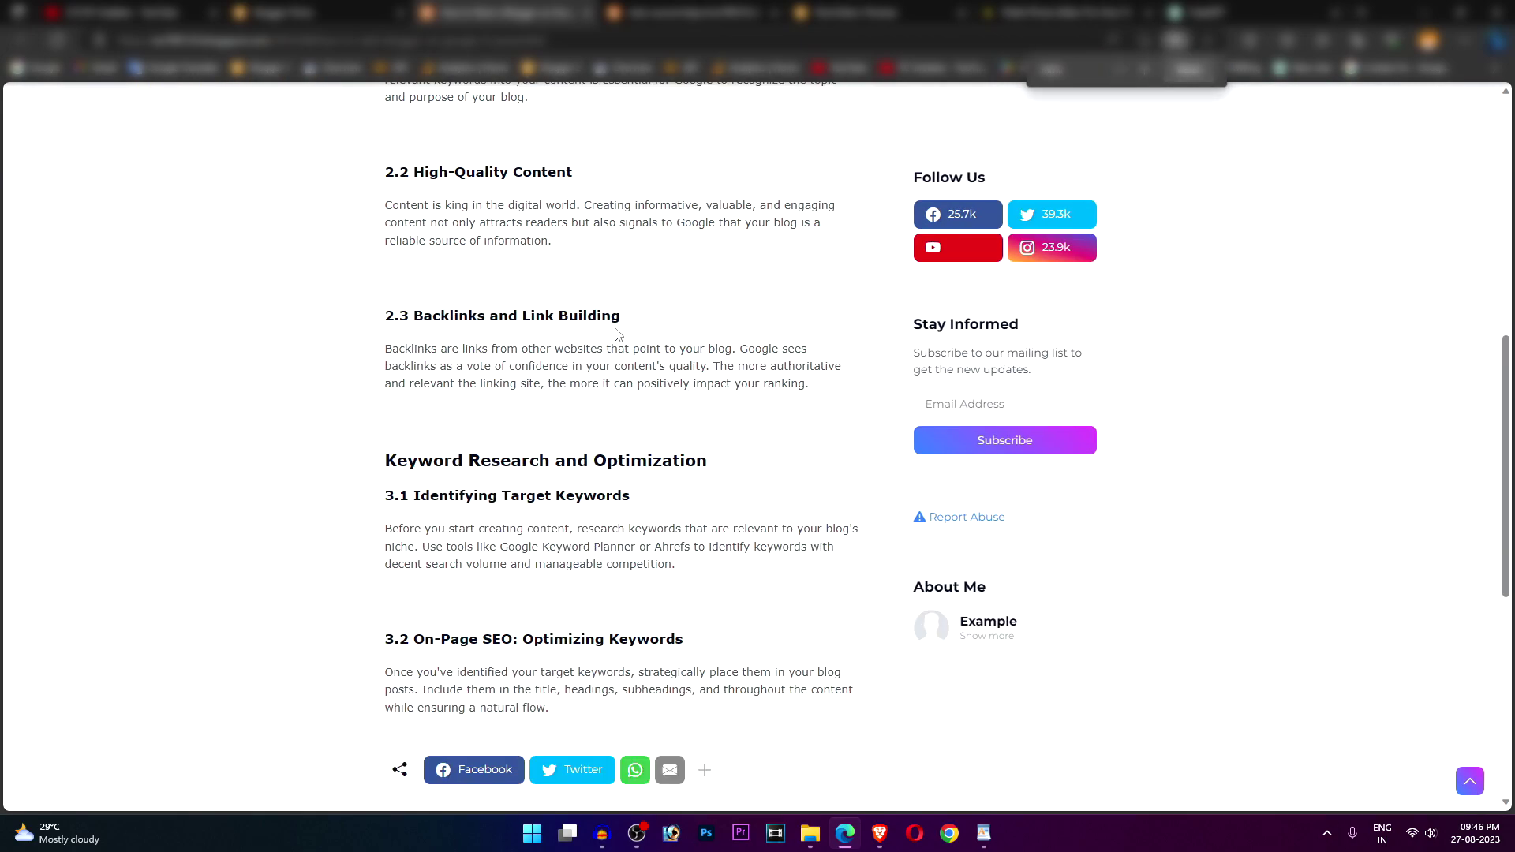
scroll(618, 334, up, 4)
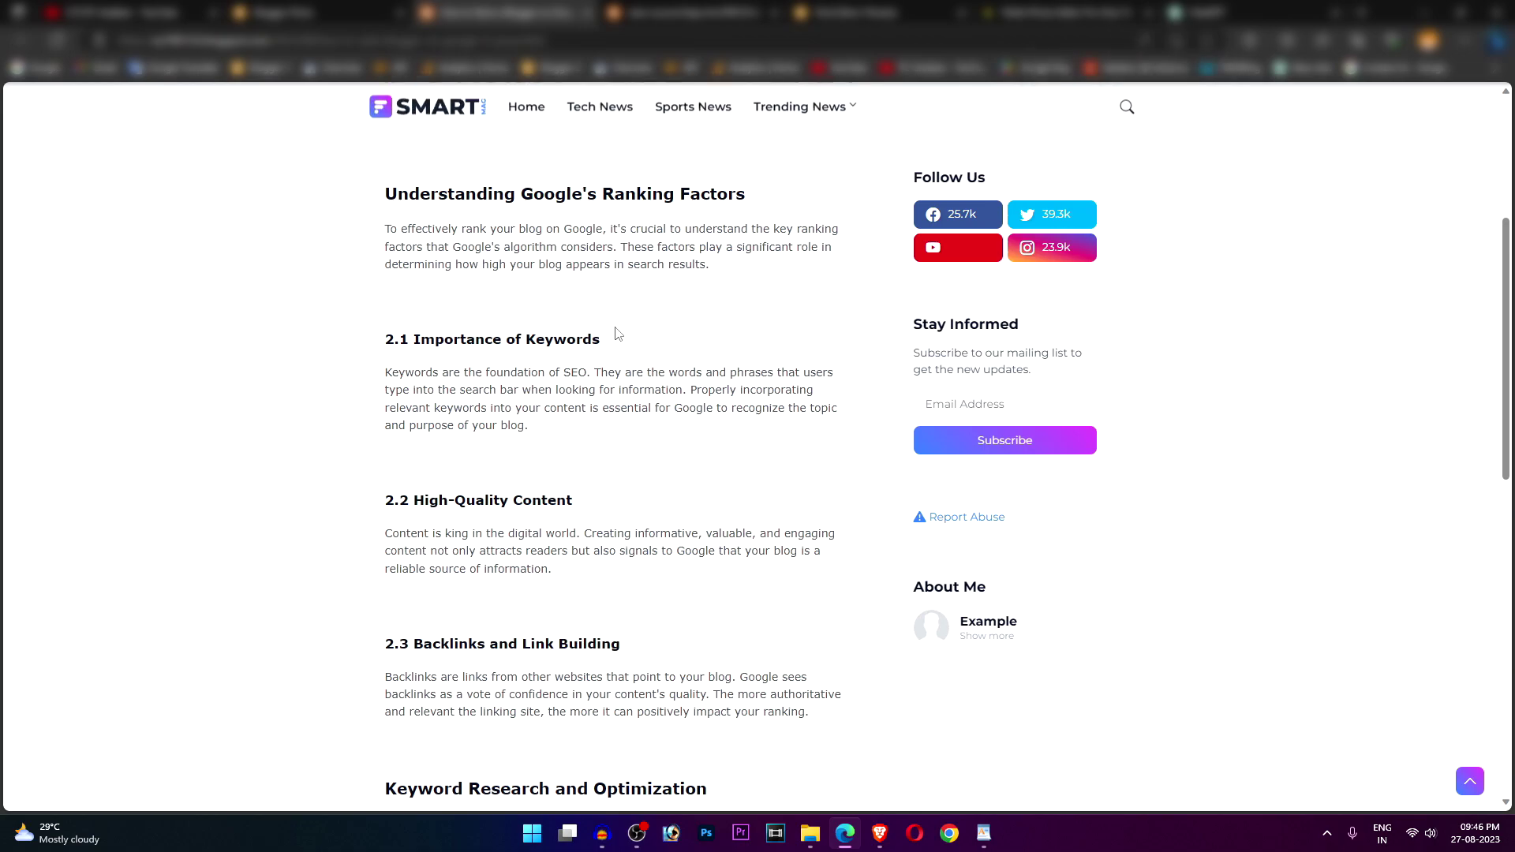